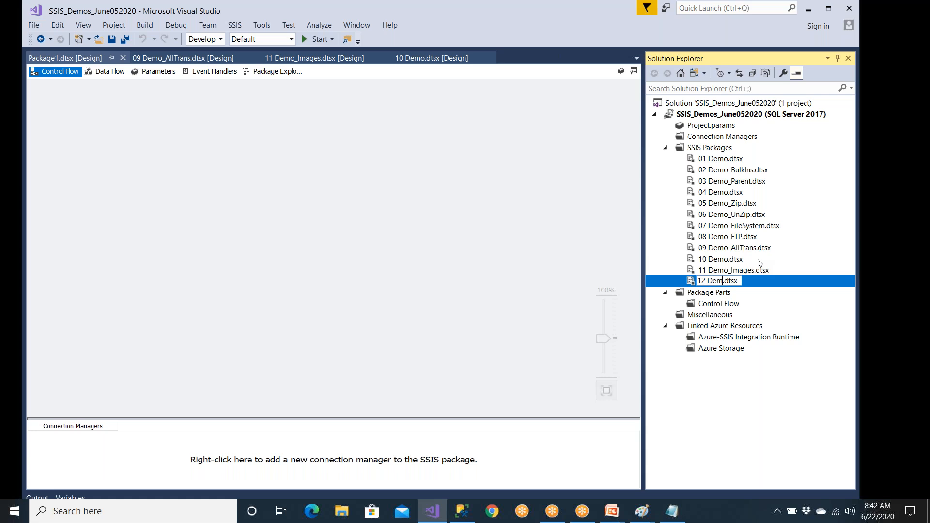
Finish renaming the new SSIS package as 12 Demo_Lookup.dtsx and save it.
{"action": "type", "text": "_Lookp"}
{"action": "key", "text": "Left"}
{"action": "type", "text": "u"}
{"action": "key", "text": "Return"}
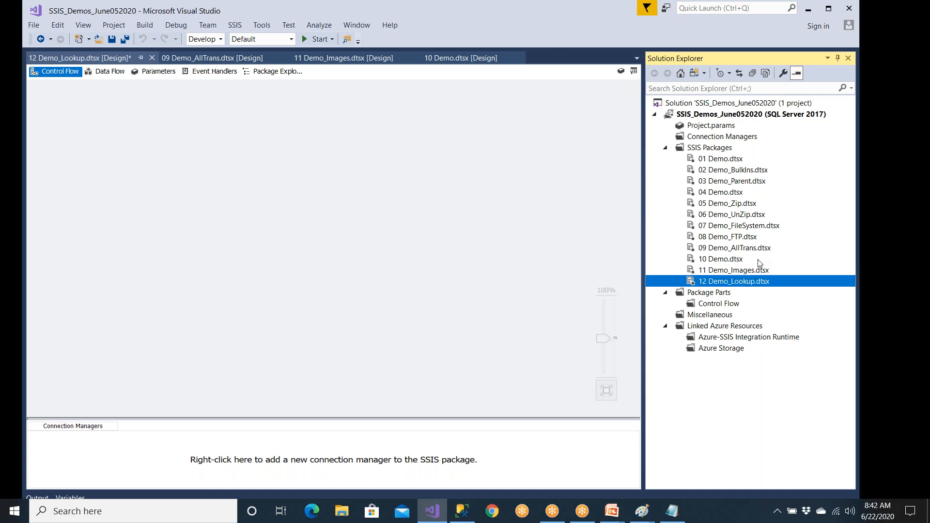
{"action": "left_click", "coordinate": [574, 146]}
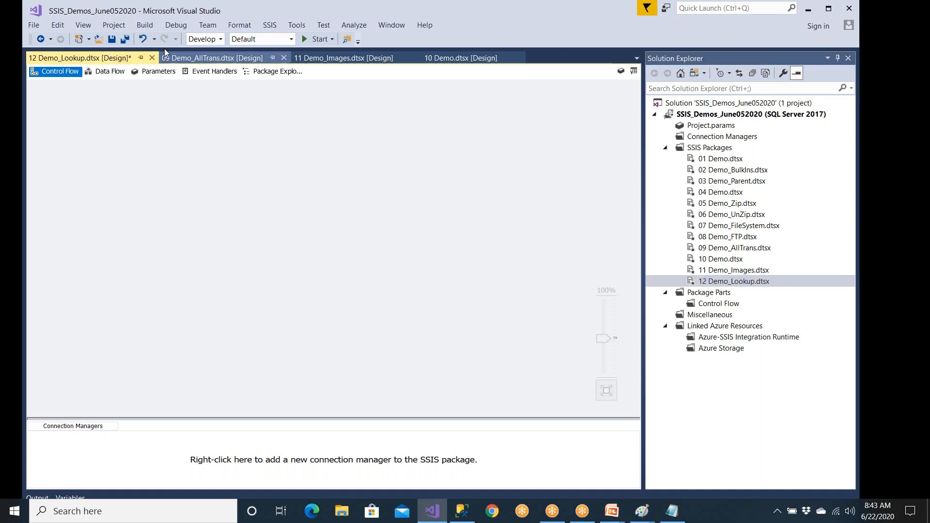
{"action": "left_click", "coordinate": [112, 40]}
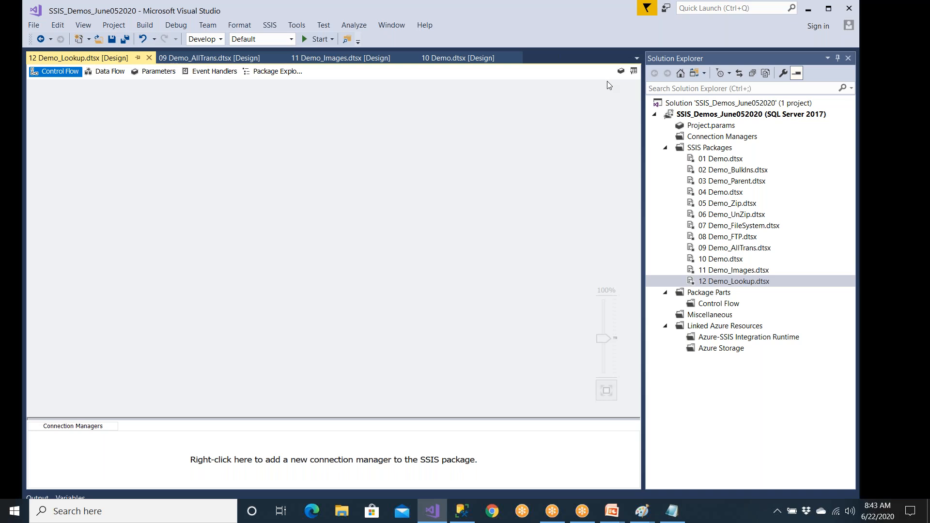
Display the SSIS Toolbox beside the control flow, and close and reopen the Solution Explorer.
{"action": "left_click", "coordinate": [49, 73]}
{"action": "left_click", "coordinate": [634, 71]}
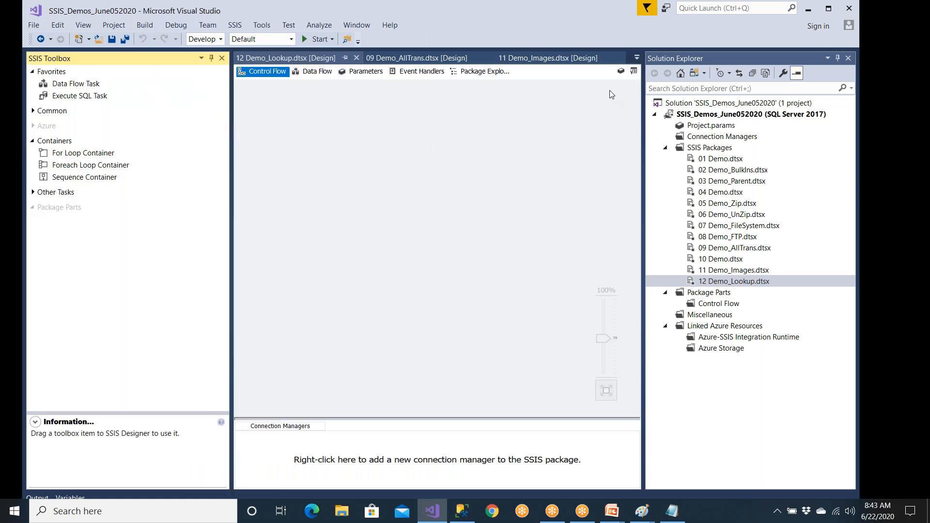
{"action": "left_click", "coordinate": [848, 58]}
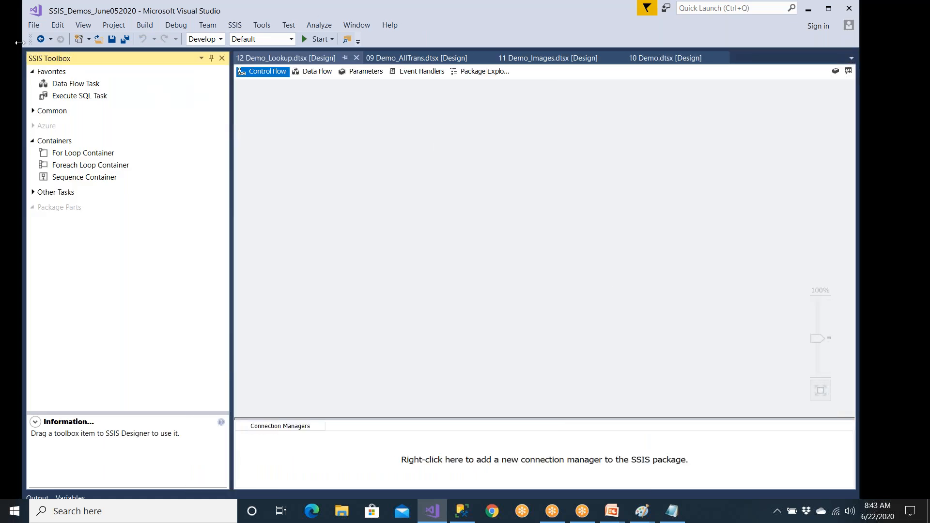
{"action": "left_click", "coordinate": [90, 26]}
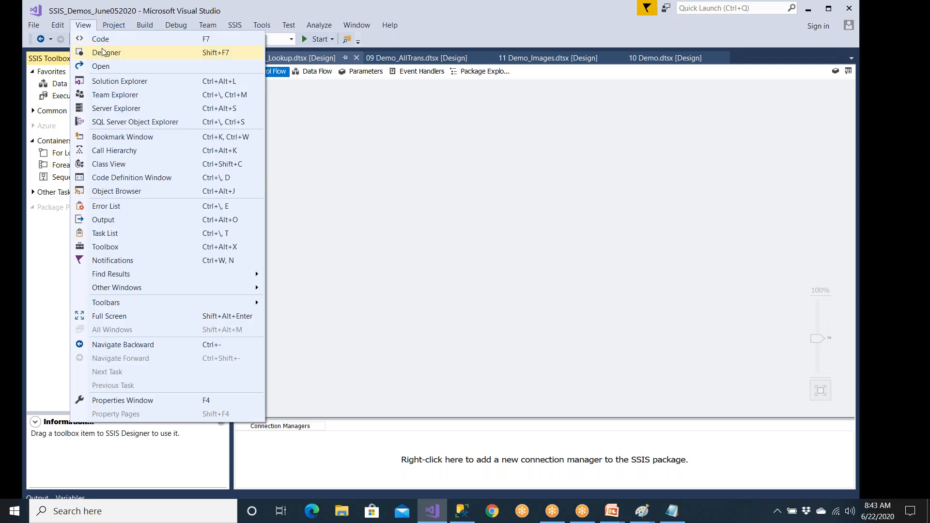
{"action": "left_click", "coordinate": [119, 82]}
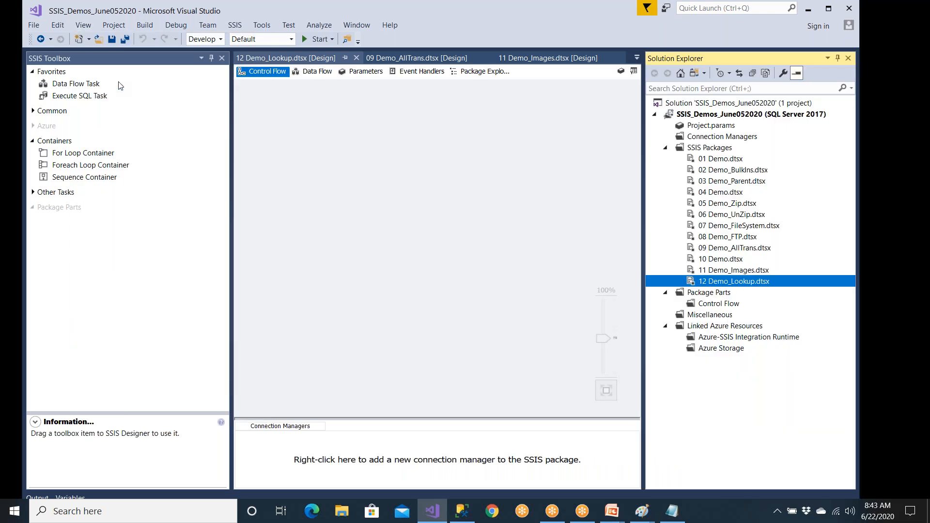
Set the Solution Explorer to auto-hide and keep the SSIS Toolbox docked open.
{"action": "left_click", "coordinate": [211, 59]}
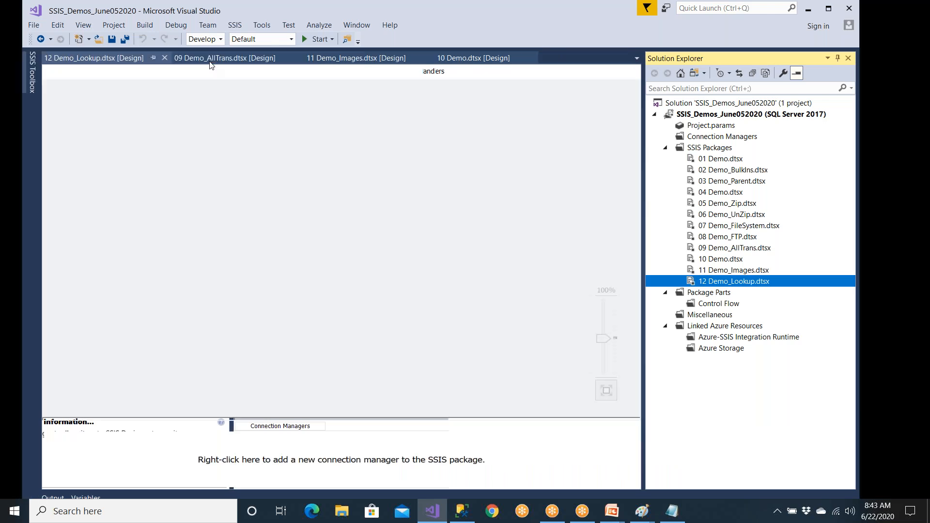
{"action": "left_click", "coordinate": [838, 59]}
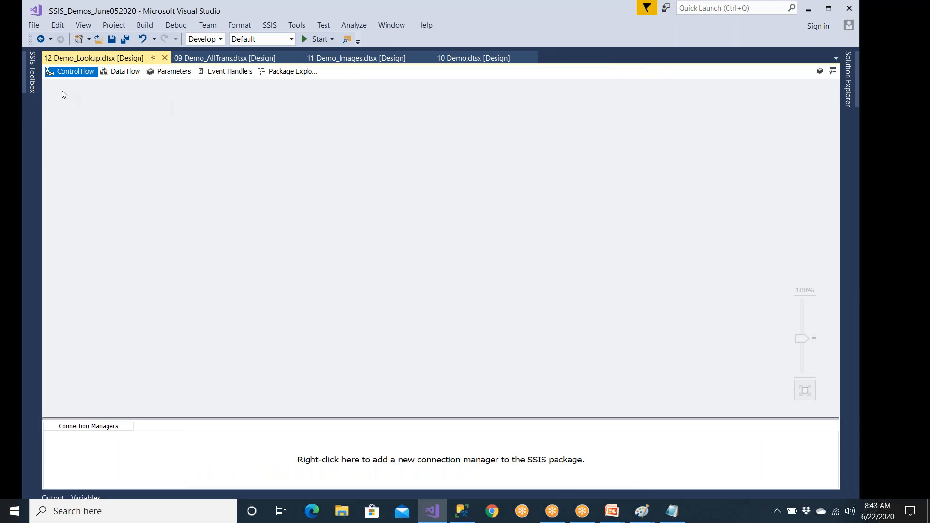
{"action": "left_click", "coordinate": [32, 77]}
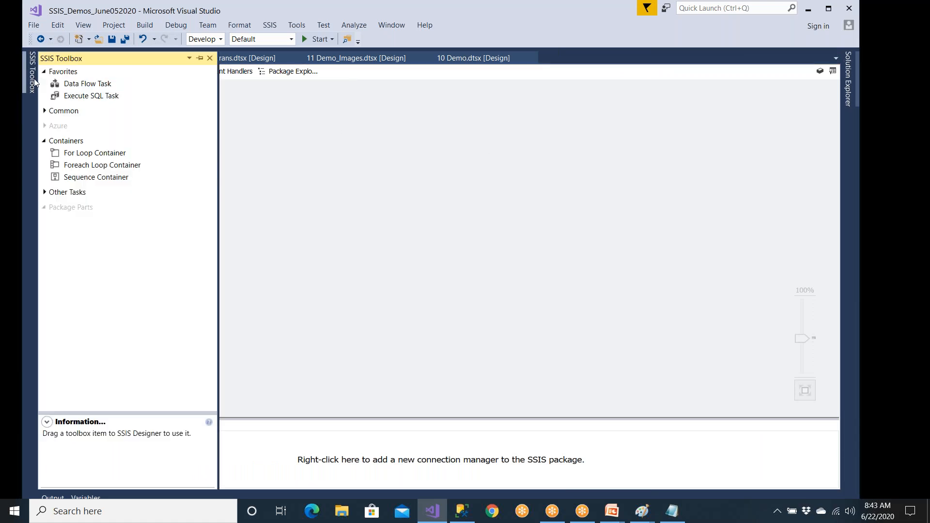
{"action": "left_click", "coordinate": [201, 59]}
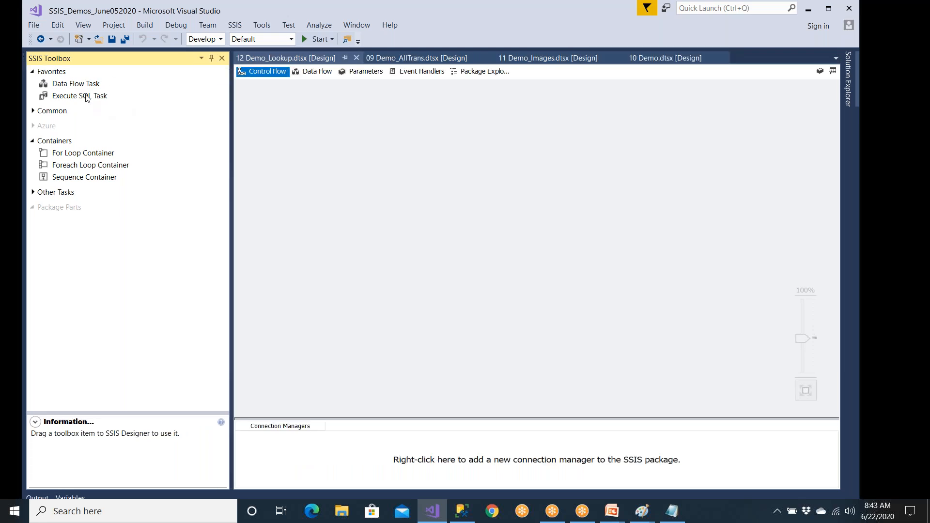
Add a Data Flow Task to the package's control flow and open its data flow design surface.
{"action": "left_click_drag", "start_coordinate": [84, 88], "coordinate": [283, 119]}
{"action": "left_click", "coordinate": [272, 196]}
{"action": "double_click", "coordinate": [354, 140]}
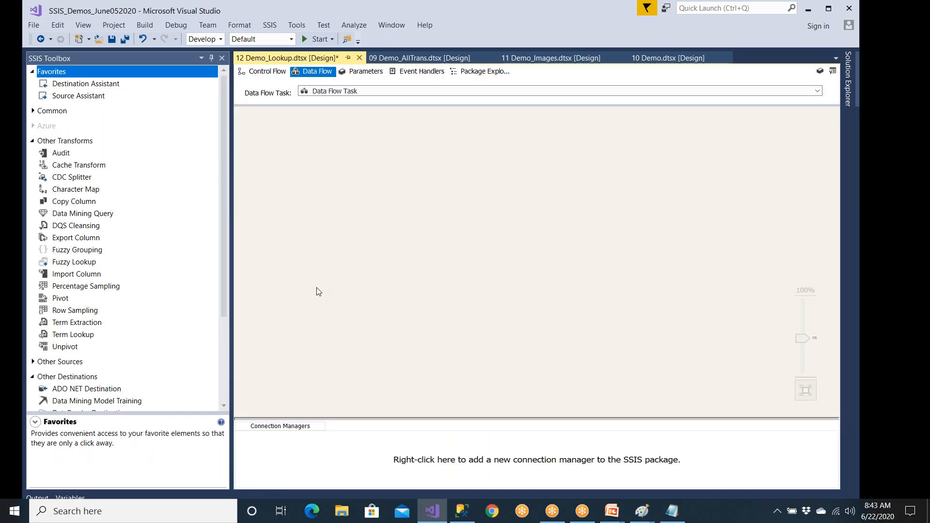
Switch to the PowerPoint slide show and view the Demo – Lookup slide.
{"action": "left_click", "coordinate": [342, 511]}
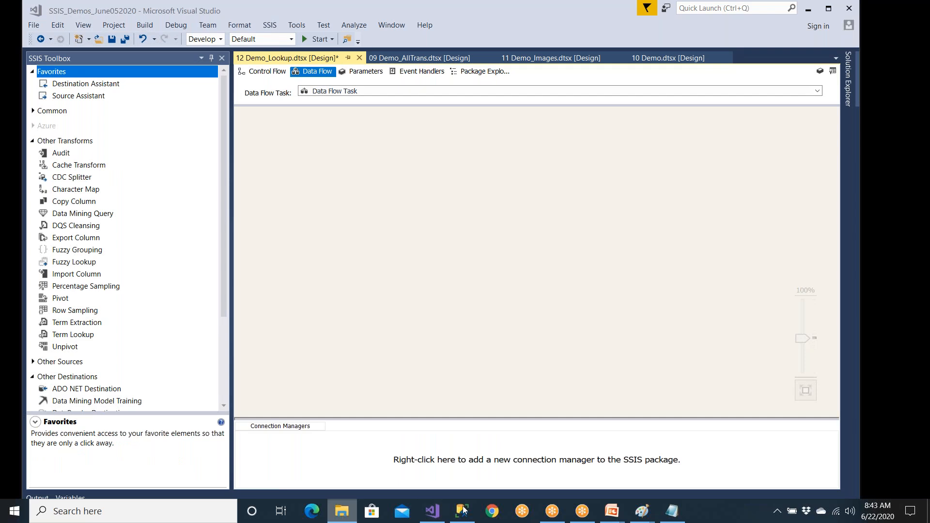
{"action": "mouse_move", "coordinate": [612, 511]}
{"action": "left_click", "coordinate": [634, 478]}
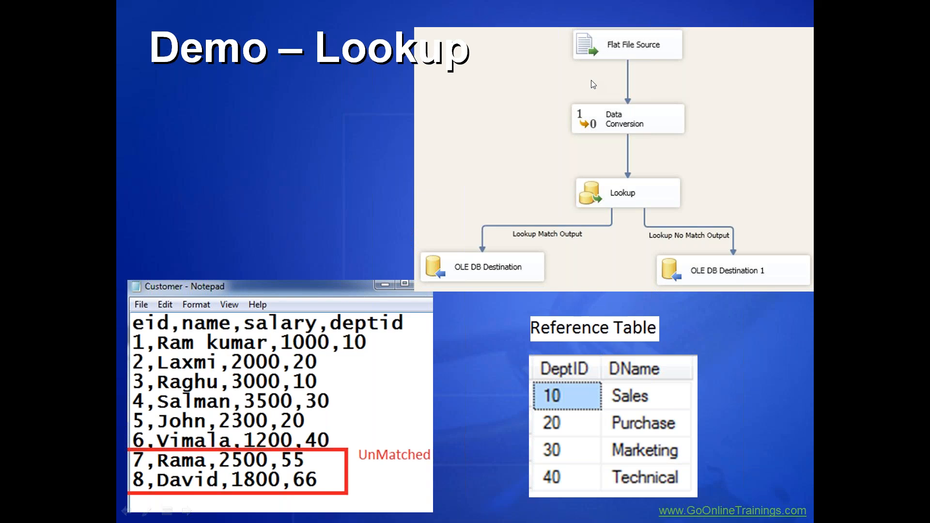
In File Explorer, open Emp.txt from the SSISSourceData folder on drive D and maximize it in Notepad.
{"action": "key", "text": "super"}
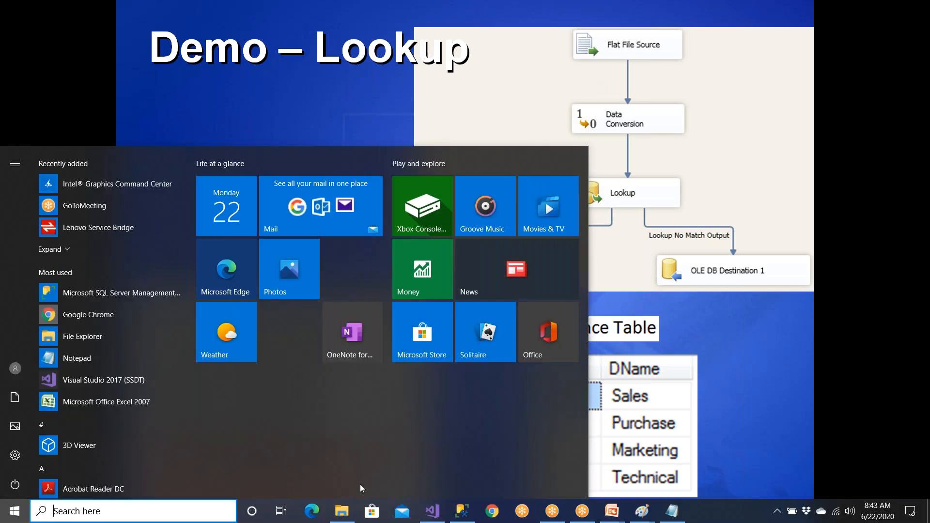
{"action": "left_click", "coordinate": [347, 513]}
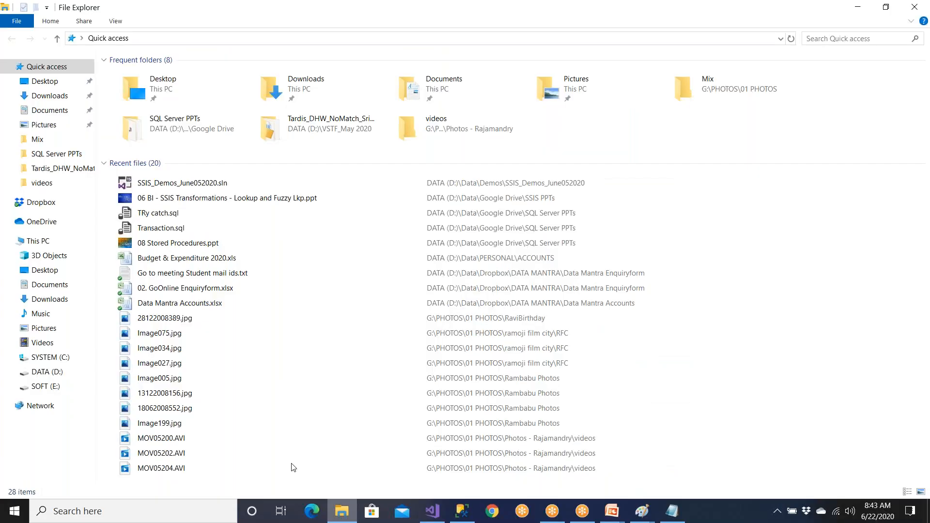
{"action": "left_click", "coordinate": [67, 371]}
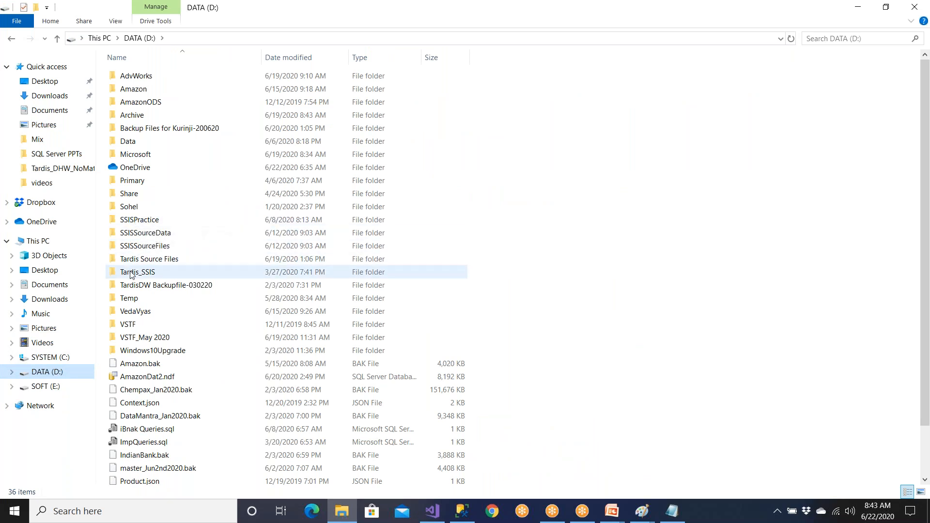
{"action": "double_click", "coordinate": [143, 233]}
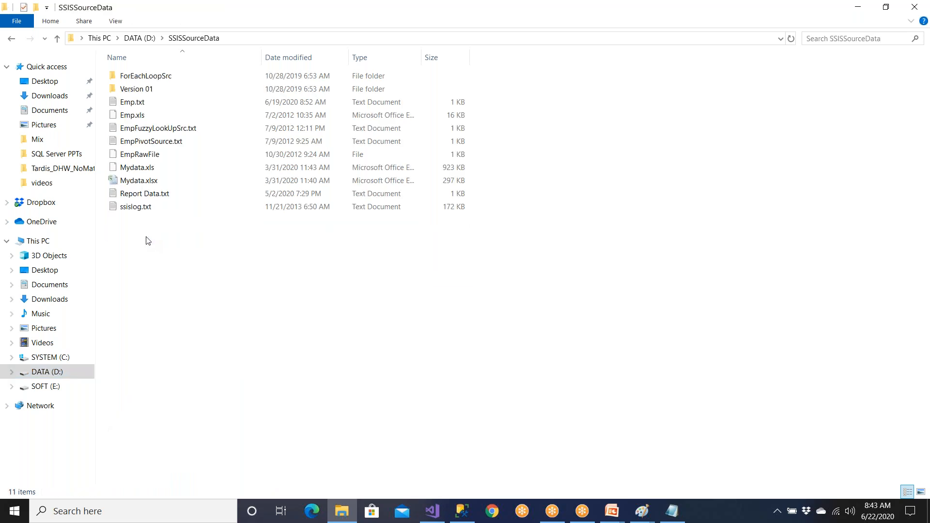
{"action": "double_click", "coordinate": [131, 102]}
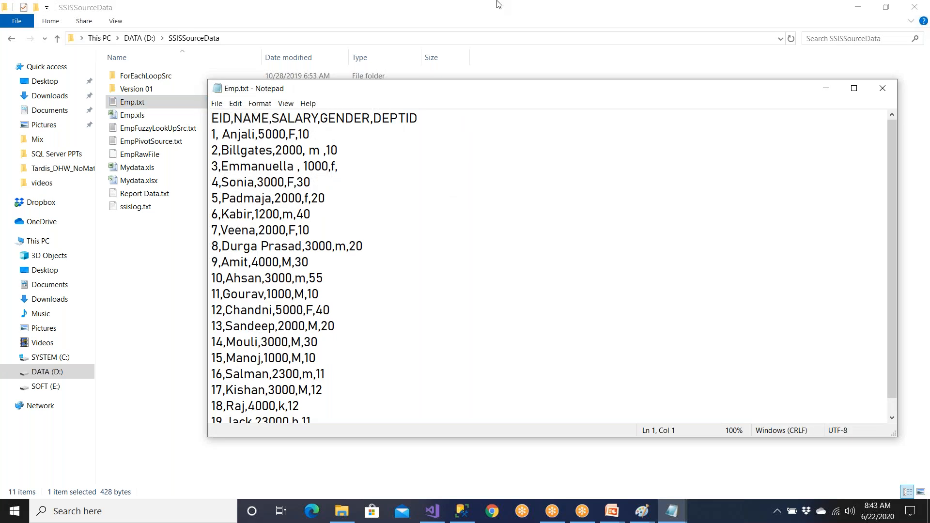
{"action": "left_click", "coordinate": [854, 89]}
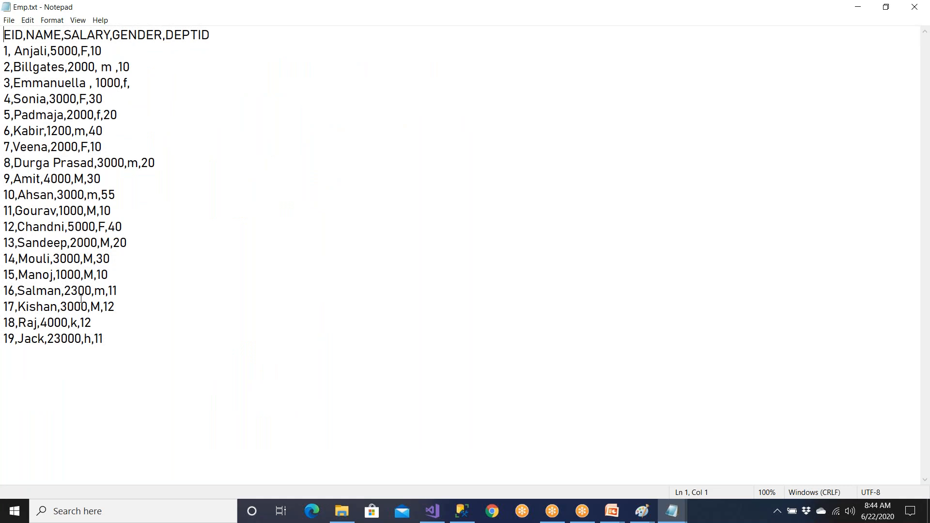
Change the gender code to M in the records with EID 18 and 19.
{"action": "double_click", "coordinate": [74, 323]}
{"action": "type", "text": "M"}
{"action": "key", "text": "Down"}
{"action": "key", "text": "shift+Right"}
{"action": "type", "text": "M"}
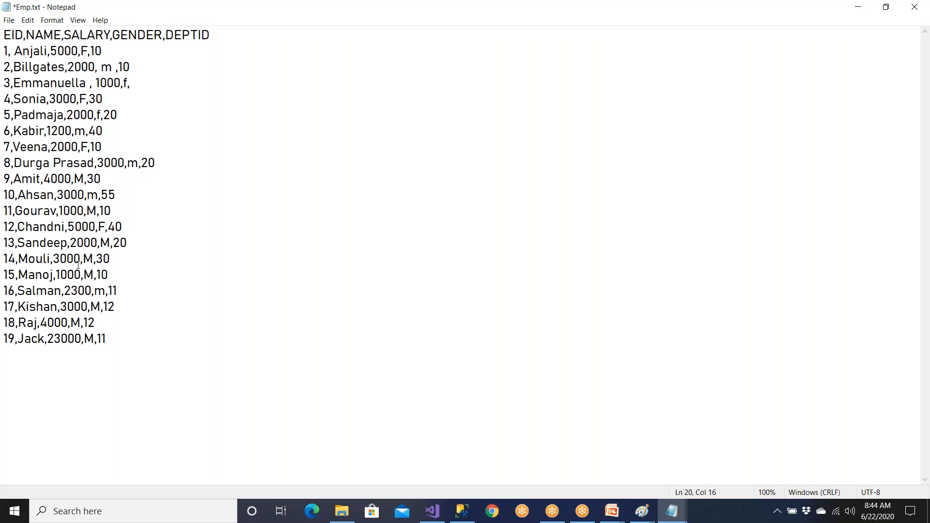
Check the department IDs of the first employees and set the DEPTID of record 10 to 30.
{"action": "left_click_drag", "start_coordinate": [88, 51], "coordinate": [91, 50]}
{"action": "left_click_drag", "start_coordinate": [94, 99], "coordinate": [104, 132]}
{"action": "left_click_drag", "start_coordinate": [139, 163], "coordinate": [147, 163]}
{"action": "left_click_drag", "start_coordinate": [102, 194], "coordinate": [120, 192]}
{"action": "left_click", "coordinate": [114, 209]}
{"action": "type", "text": "30"}
Check the department IDs in the other employee records, save Emp.txt and close it.
{"action": "left_click_drag", "start_coordinate": [108, 227], "coordinate": [123, 226]}
{"action": "left_click", "coordinate": [118, 256]}
{"action": "left_click_drag", "start_coordinate": [108, 290], "coordinate": [118, 291]}
{"action": "left_click", "coordinate": [101, 322]}
{"action": "left_click_drag", "start_coordinate": [108, 296], "coordinate": [118, 295]}
{"action": "left_click_drag", "start_coordinate": [108, 309], "coordinate": [122, 310]}
{"action": "left_click_drag", "start_coordinate": [118, 63], "coordinate": [132, 76]}
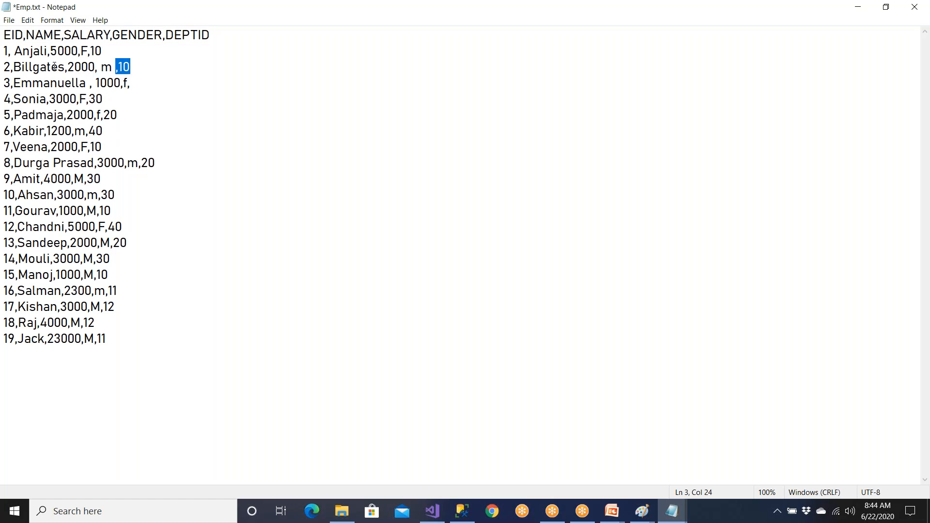
{"action": "key", "text": "ctrl+s"}
{"action": "left_click", "coordinate": [915, 8]}
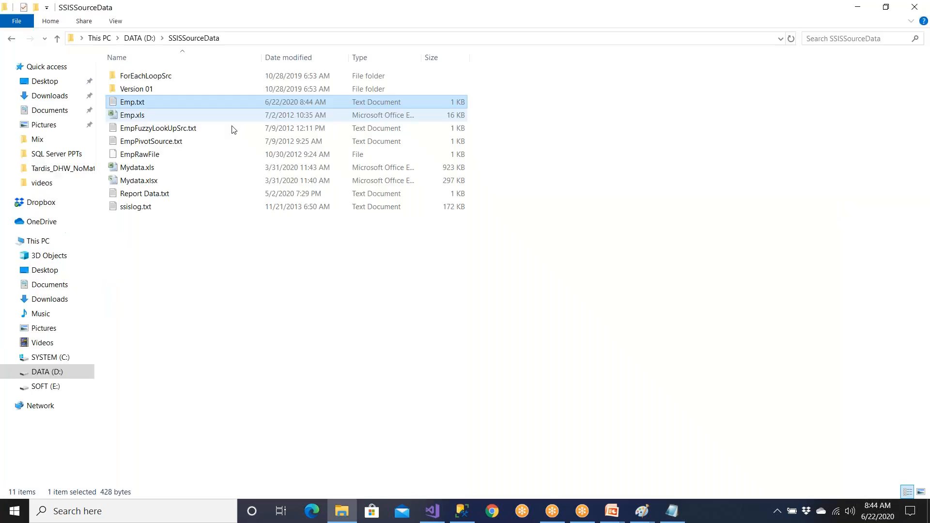
Select the folder path D:\SSISSourceData in File Explorer and switch to SQL Server Management Studio.
{"action": "left_click", "coordinate": [238, 41]}
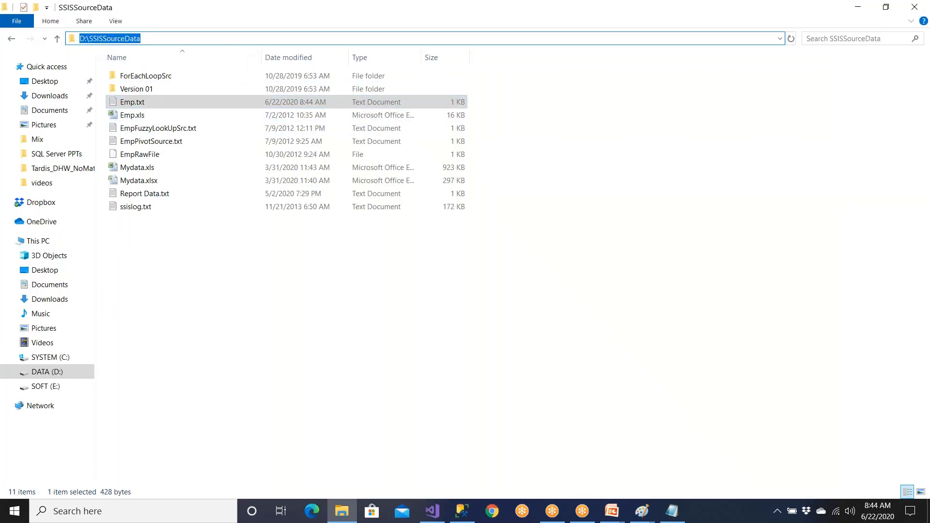
{"action": "left_click", "coordinate": [463, 515]}
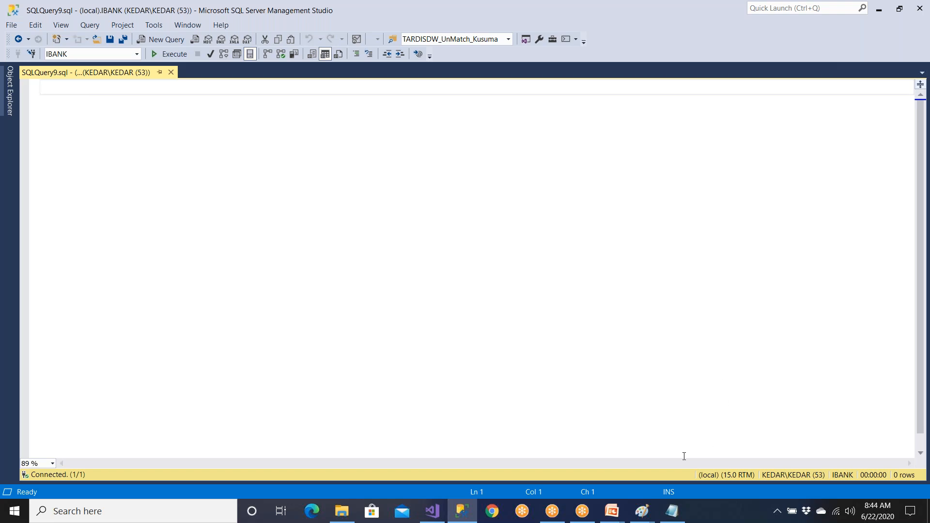
Switch to Visual Studio, compare the package's control flow and data flow views, and open the Data Flow Task.
{"action": "left_click", "coordinate": [434, 511]}
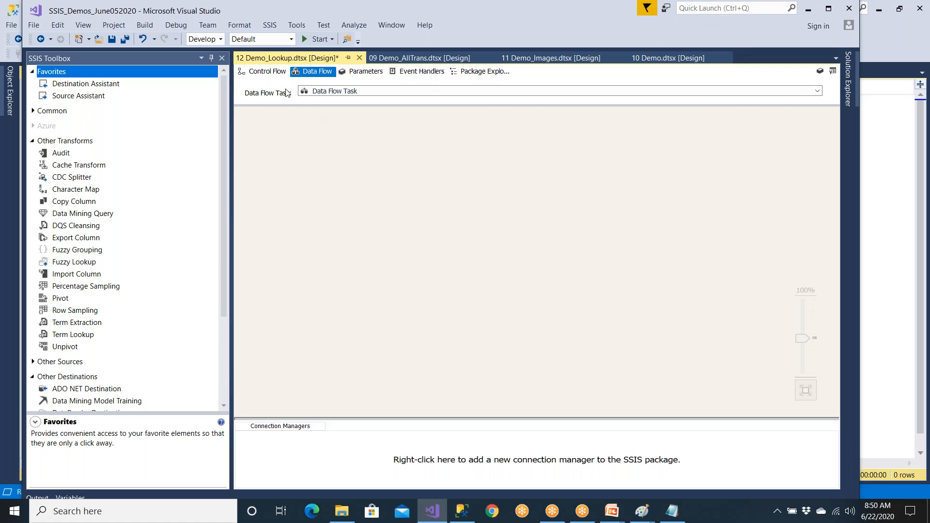
{"action": "left_click", "coordinate": [274, 74]}
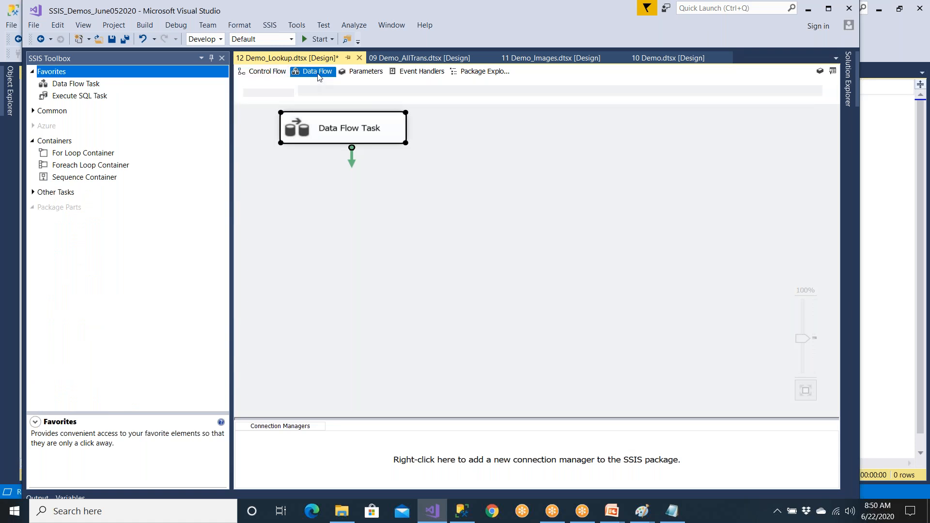
{"action": "left_click", "coordinate": [265, 74]}
{"action": "left_click", "coordinate": [310, 75]}
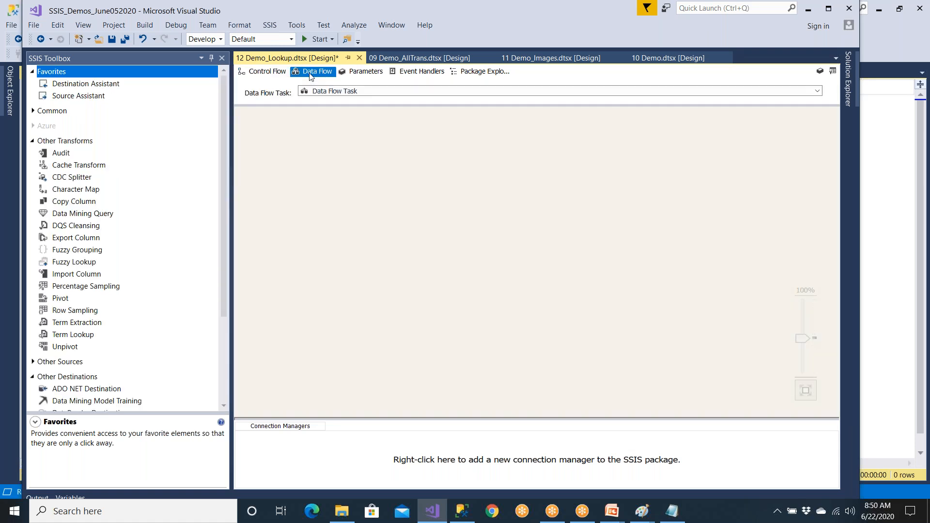
{"action": "left_click", "coordinate": [279, 76]}
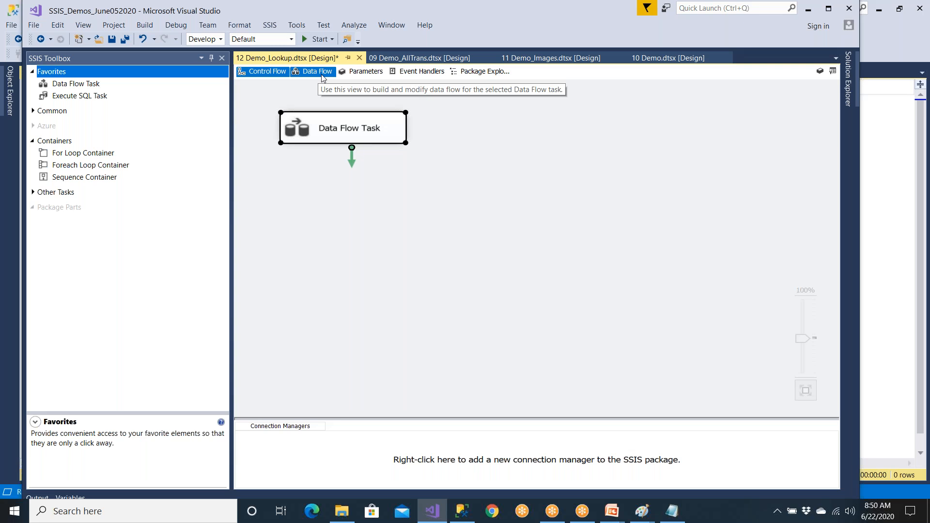
{"action": "double_click", "coordinate": [333, 140]}
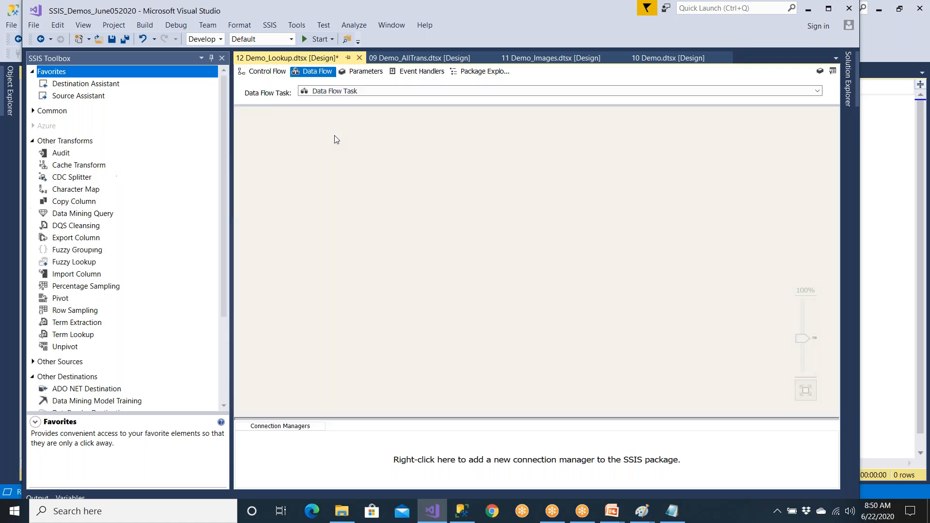
Collapse the favorites and transforms groups, expand the other sources, and add a Flat File Source to the data flow.
{"action": "left_click", "coordinate": [32, 73]}
{"action": "left_click", "coordinate": [31, 118]}
{"action": "left_click", "coordinate": [34, 131]}
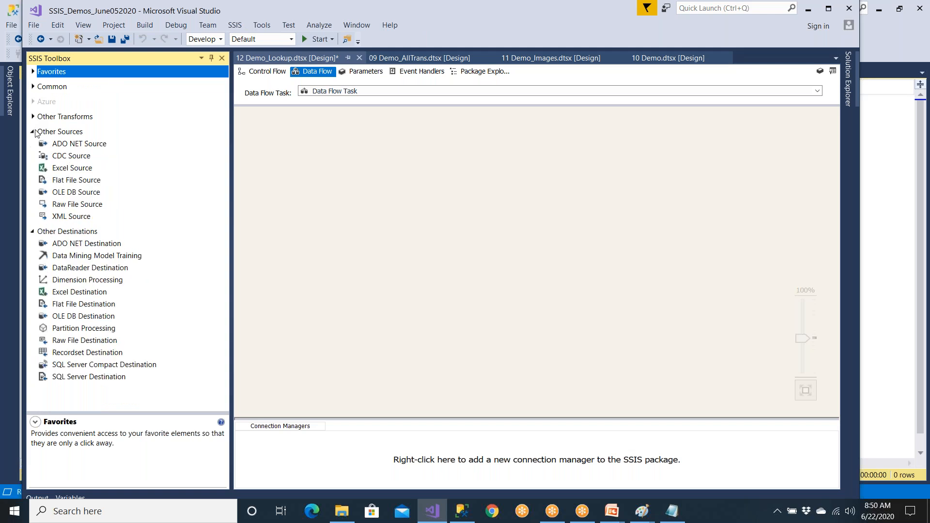
{"action": "left_click_drag", "start_coordinate": [79, 184], "coordinate": [288, 190]}
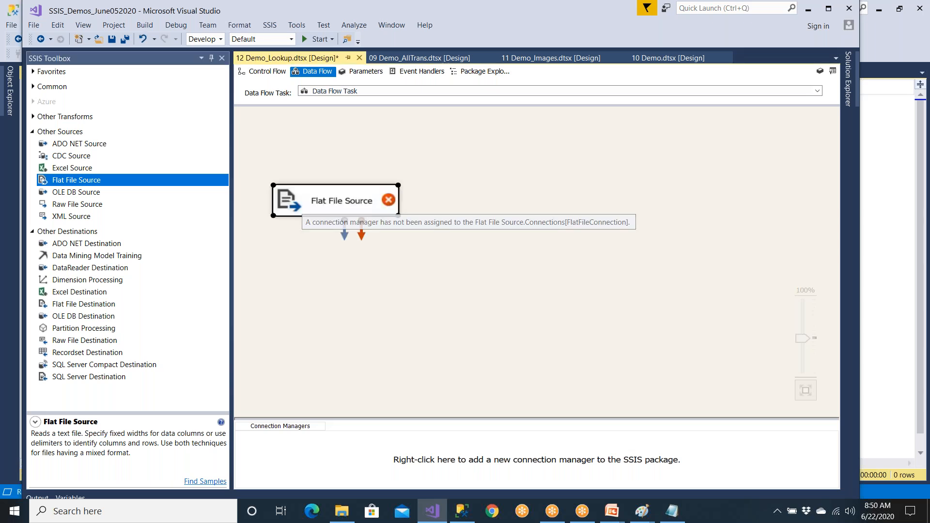
Open the Flat File Source's settings and start a new flat file connection manager named Source_FF_Emp.
{"action": "double_click", "coordinate": [303, 203]}
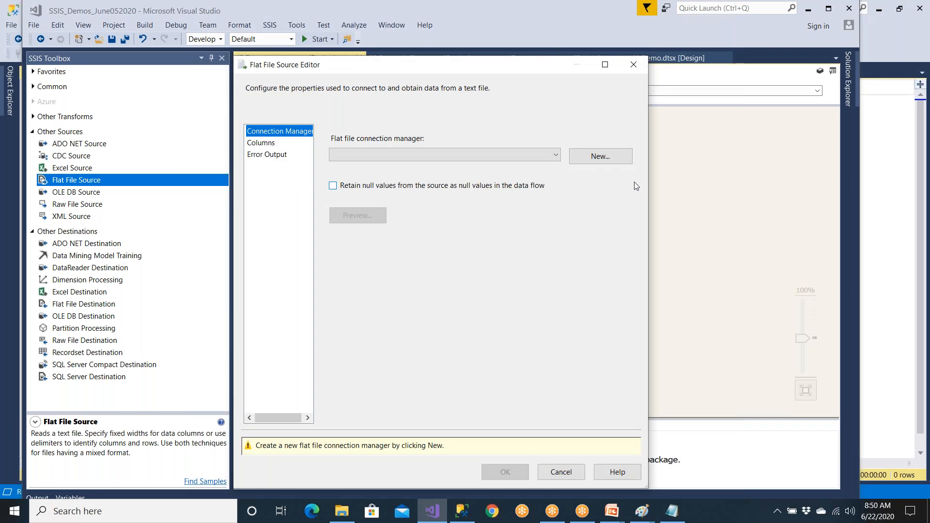
{"action": "left_click", "coordinate": [601, 155]}
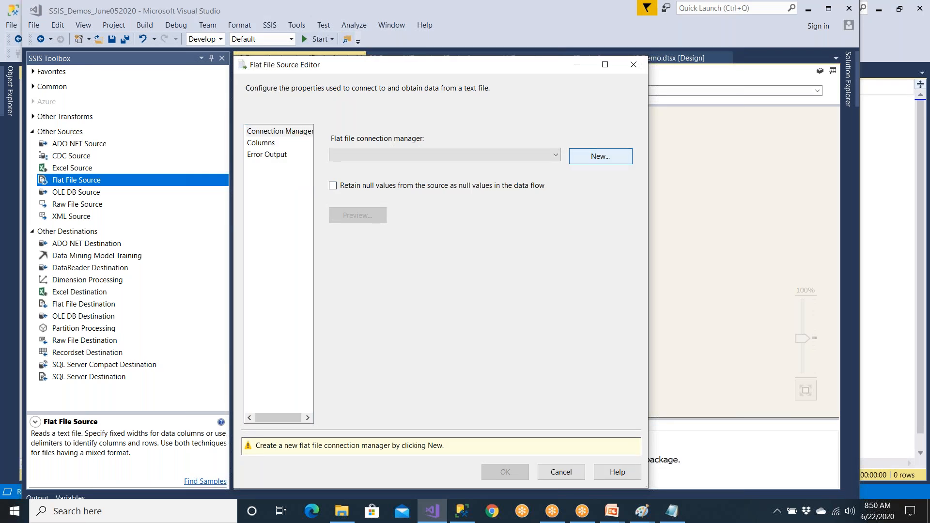
{"action": "type", "text": "FF"}
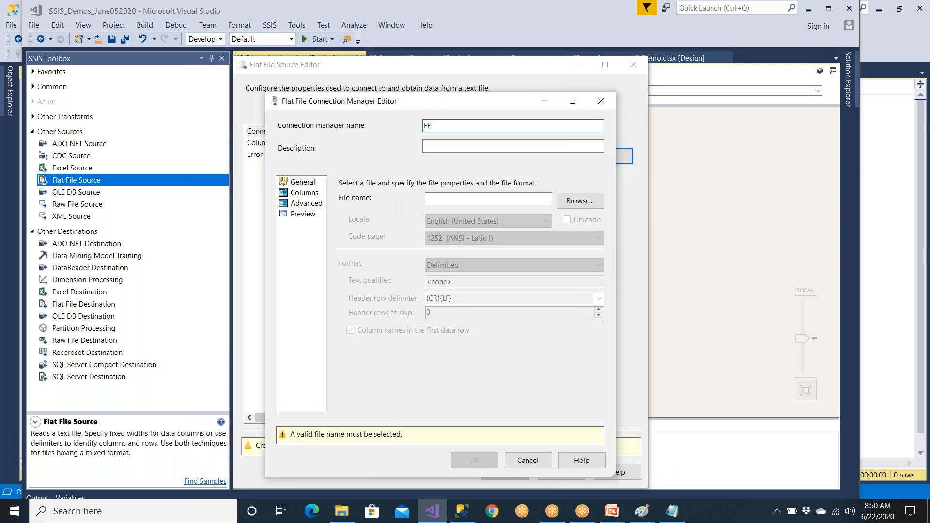
{"action": "type", "text": "_"}
{"action": "key", "text": "BackSpace"}
{"action": "key", "text": "BackSpace"}
{"action": "key", "text": "BackSpace"}
{"action": "type", "text": "Source_FF"}
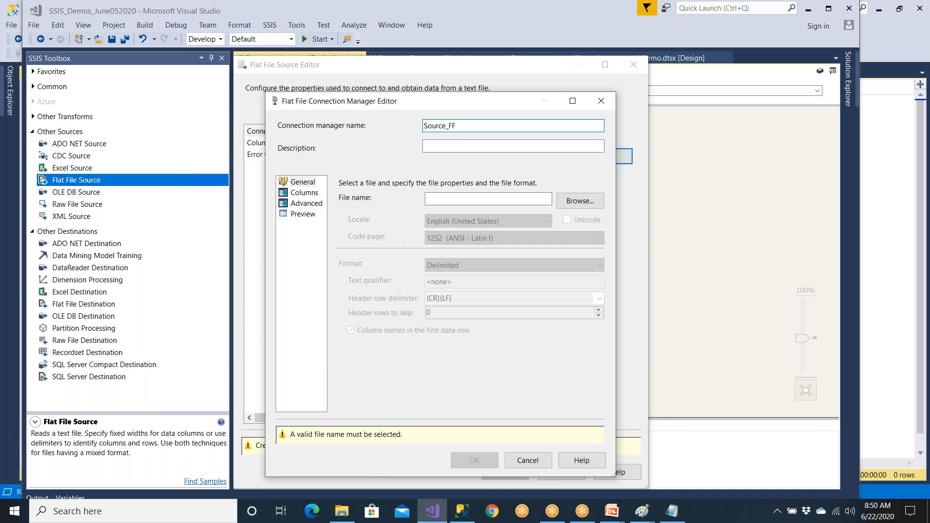
{"action": "type", "text": "-"}
{"action": "key", "text": "BackSpace"}
{"action": "type", "text": "_Ep"}
{"action": "key", "text": "BackSpace"}
{"action": "type", "text": "mp"}
Choose Emp.txt from D:\SSISSourceData as the connection manager's source file.
{"action": "left_click", "coordinate": [588, 208]}
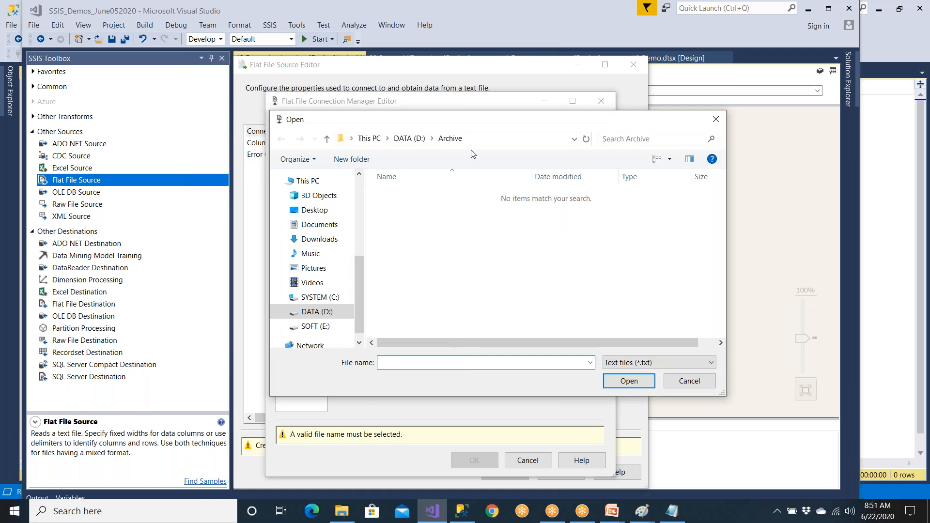
{"action": "left_click", "coordinate": [331, 314]}
{"action": "scroll", "coordinate": [425, 218], "scroll_direction": "down", "scroll_amount": 5}
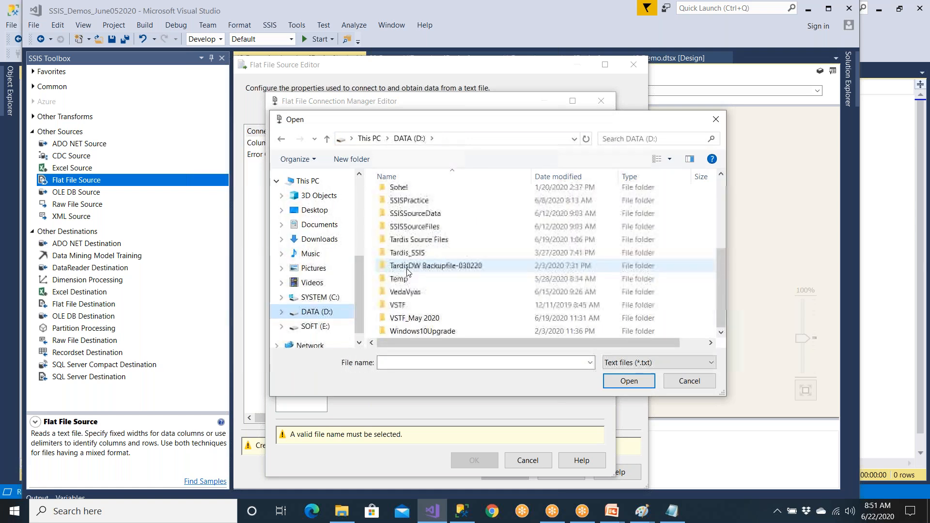
{"action": "double_click", "coordinate": [426, 214]}
{"action": "double_click", "coordinate": [416, 217]}
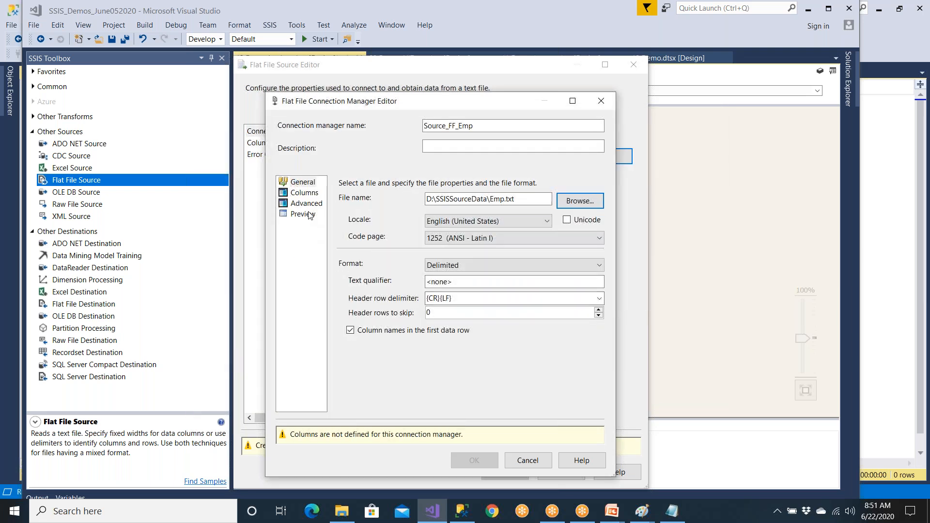
Check the parsed columns of Emp.txt, including the DEPTID field of employee record 3.
{"action": "left_click", "coordinate": [303, 213]}
{"action": "left_click", "coordinate": [312, 195]}
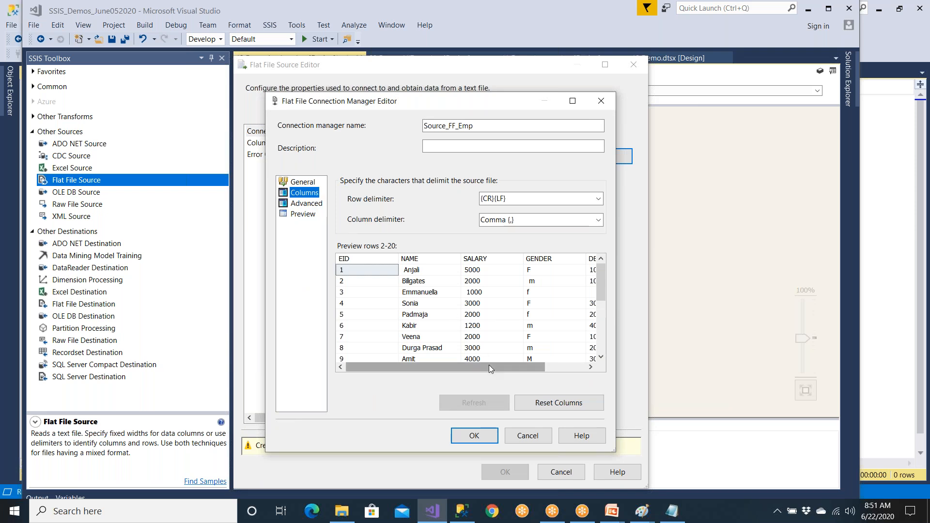
{"action": "left_click_drag", "start_coordinate": [489, 366], "coordinate": [534, 367]}
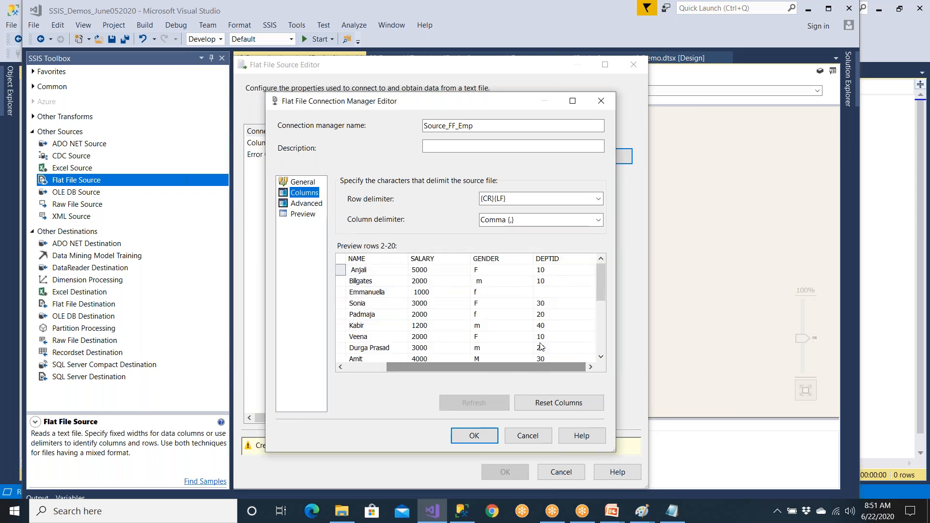
{"action": "left_click", "coordinate": [548, 293]}
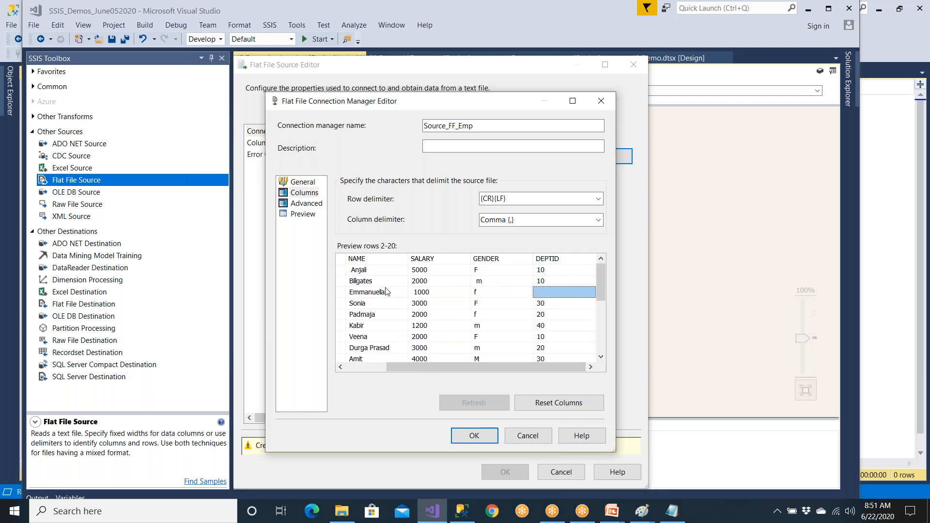
Switch to the untitled Notepad note and close it without saving.
{"action": "left_click", "coordinate": [683, 516]}
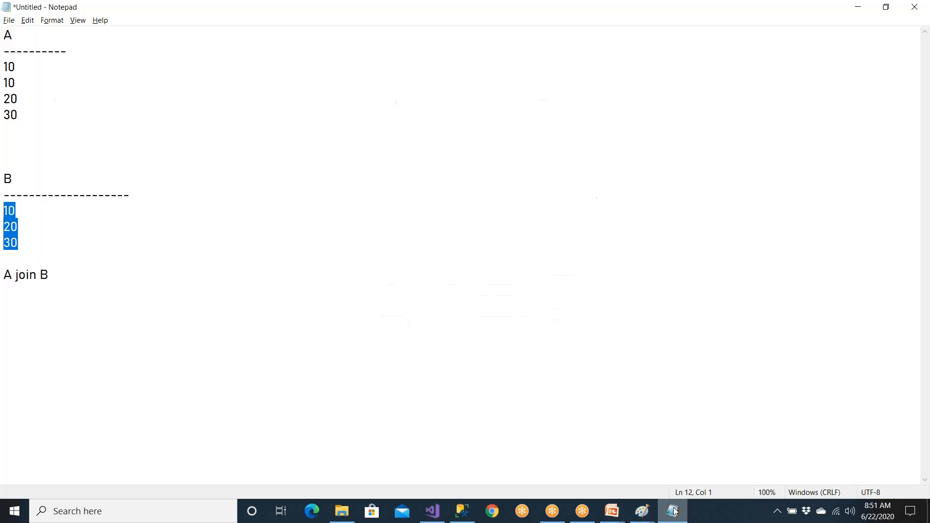
{"action": "left_click", "coordinate": [915, 7]}
{"action": "left_click", "coordinate": [484, 259]}
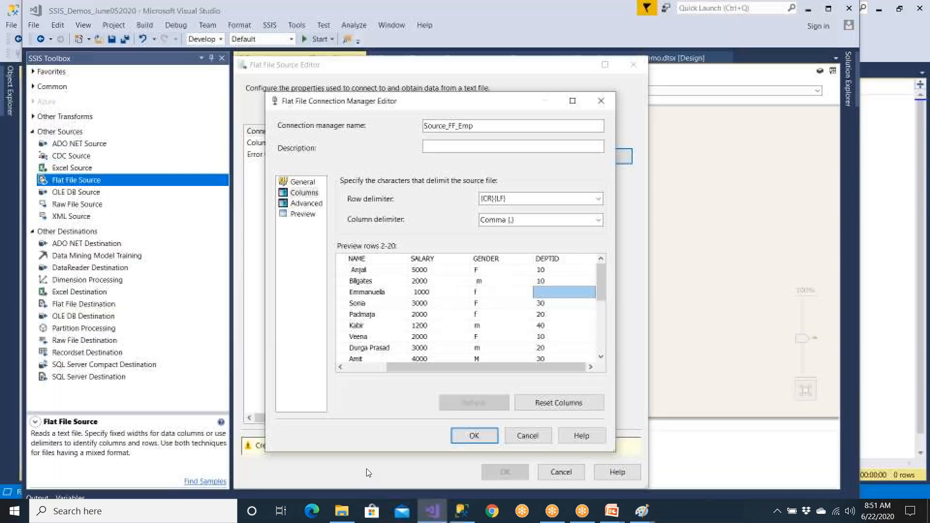
Open Emp.txt from the SSISSourceData folder, set employee record 3's department ID to 10, save the file and close it.
{"action": "left_click", "coordinate": [341, 511]}
{"action": "double_click", "coordinate": [178, 103]}
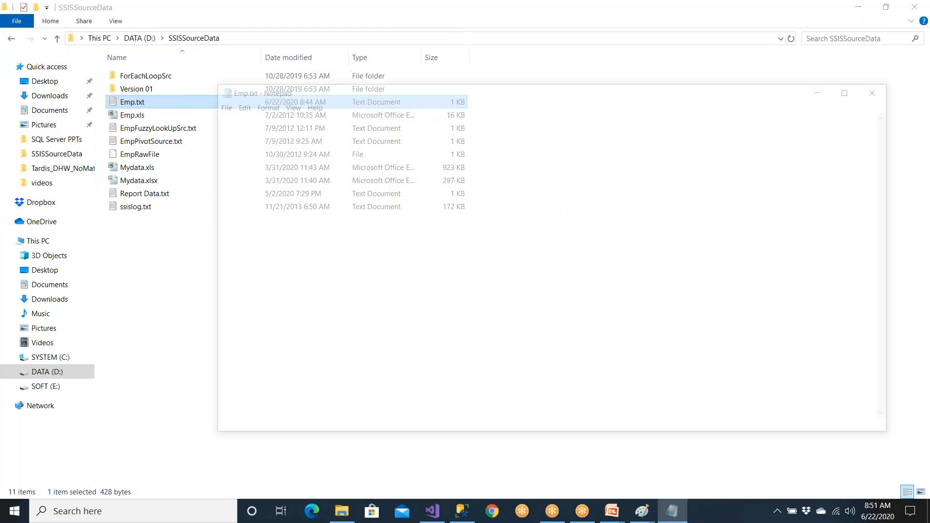
{"action": "left_click", "coordinate": [340, 166]}
{"action": "type", "text": "10"}
{"action": "key", "text": "ctrl+s"}
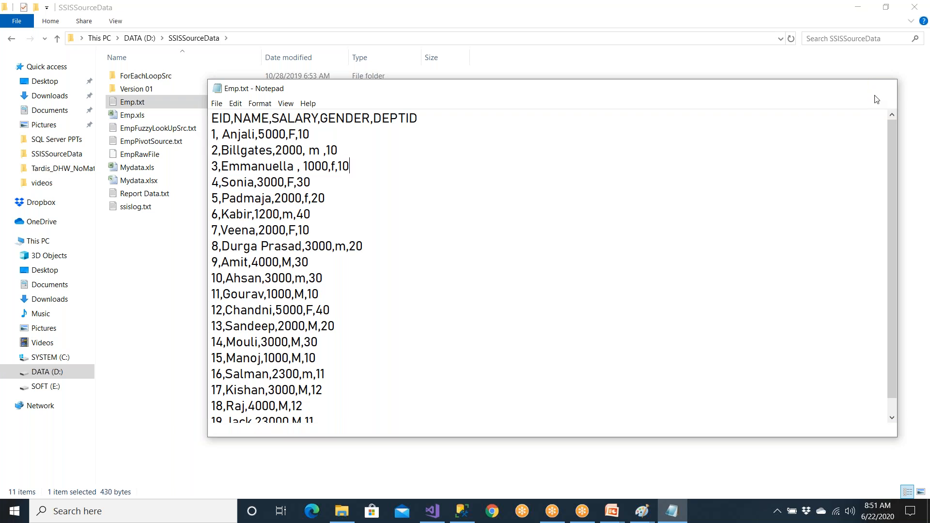
{"action": "left_click", "coordinate": [883, 88]}
Return to Visual Studio, discard the pending connection manager and start a new one named Source_FF_Emp.
{"action": "left_click", "coordinate": [438, 518]}
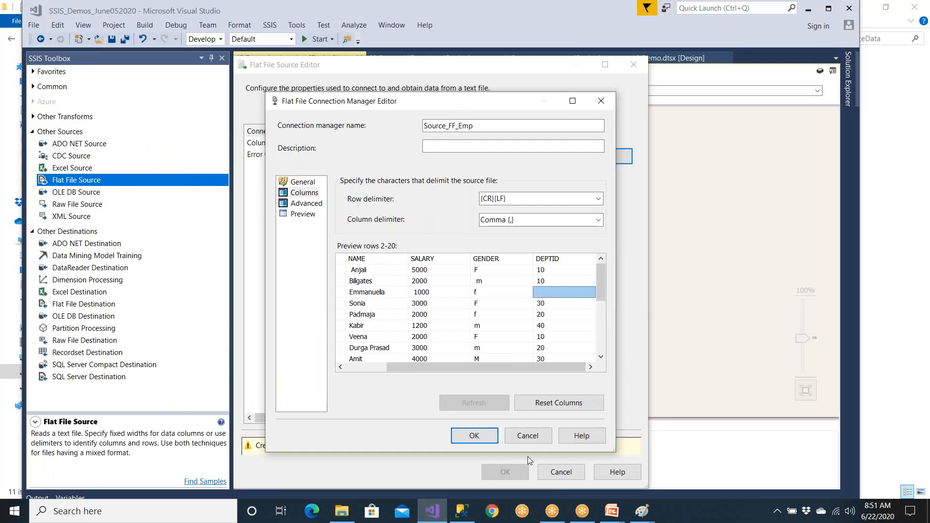
{"action": "left_click", "coordinate": [528, 433]}
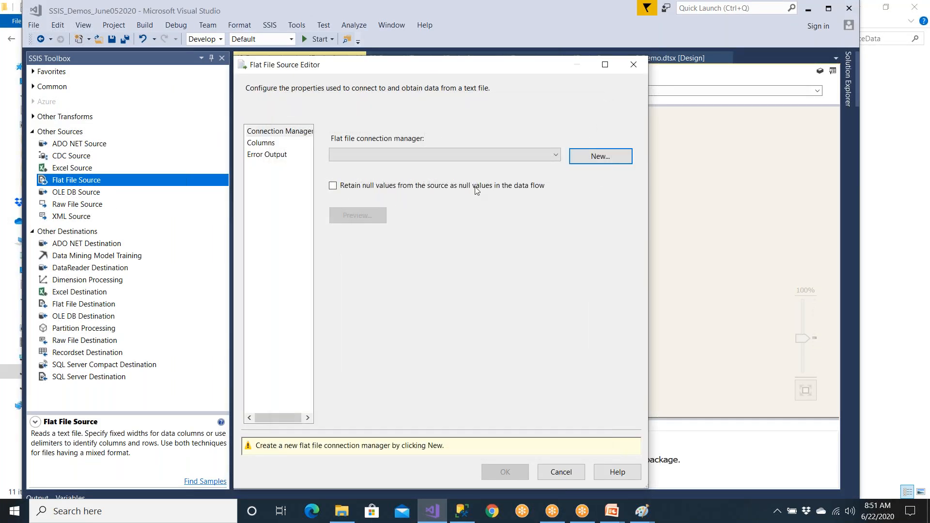
{"action": "left_click", "coordinate": [611, 155]}
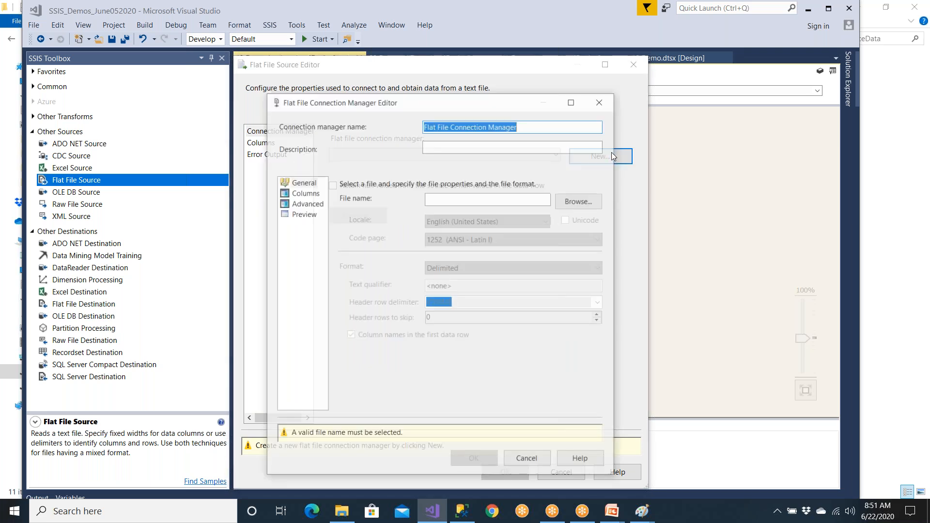
{"action": "type", "text": "Sou"}
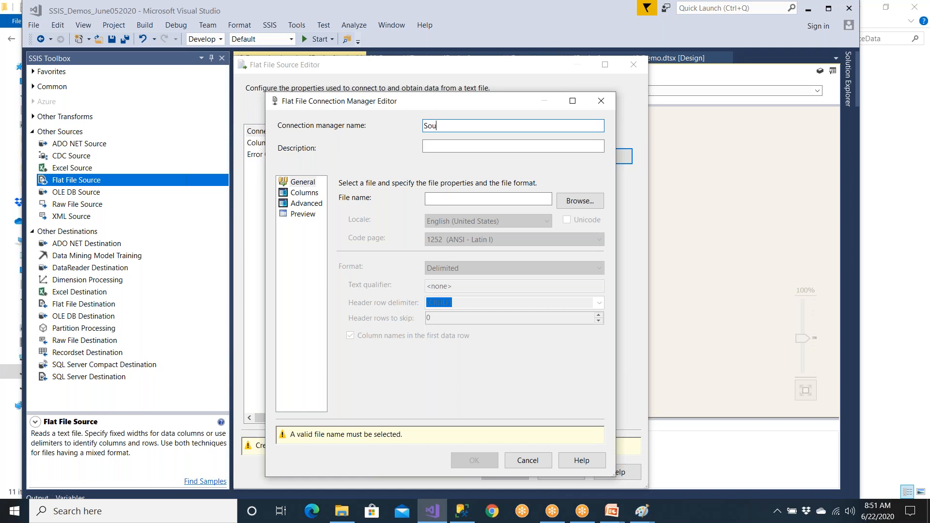
{"action": "type", "text": "rce_FF-Emp"}
{"action": "double_click", "coordinate": [456, 125]}
{"action": "type", "text": "_"}
Set D:\SSISSourceData\Emp.txt as the connection manager's file, check the DEPTID values in its preview and accept it.
{"action": "left_click", "coordinate": [598, 202]}
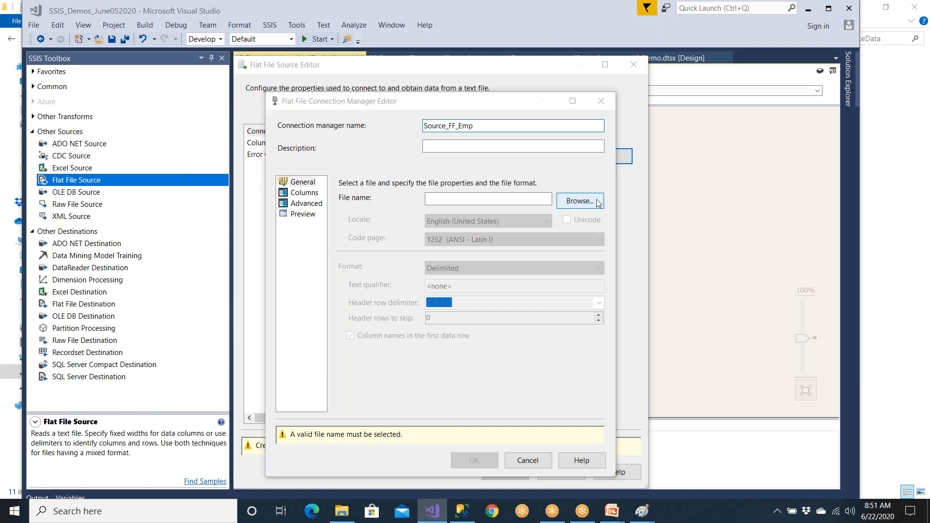
{"action": "double_click", "coordinate": [425, 218]}
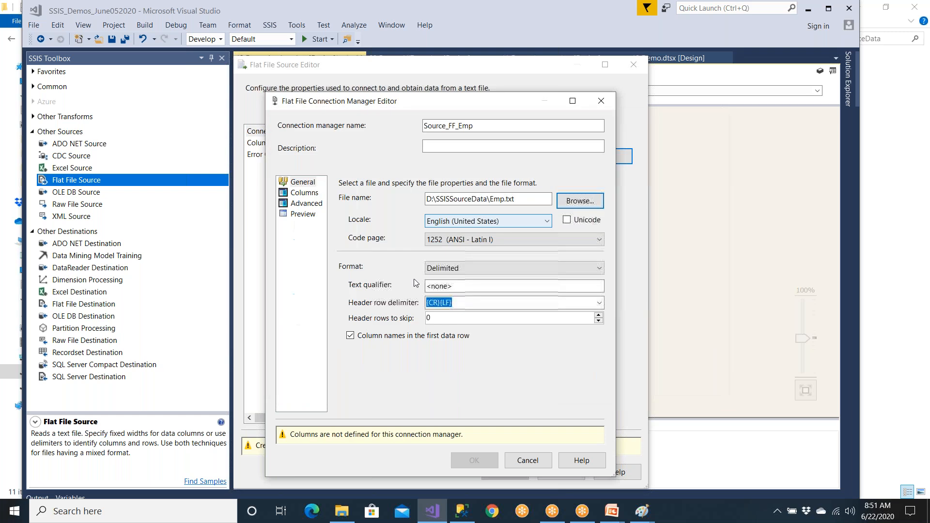
{"action": "left_click", "coordinate": [306, 214]}
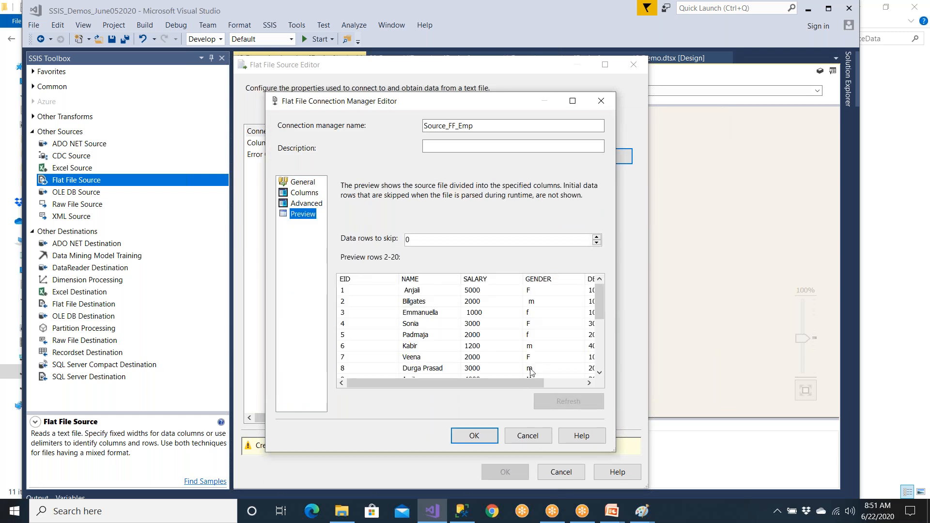
{"action": "left_click", "coordinate": [552, 383]}
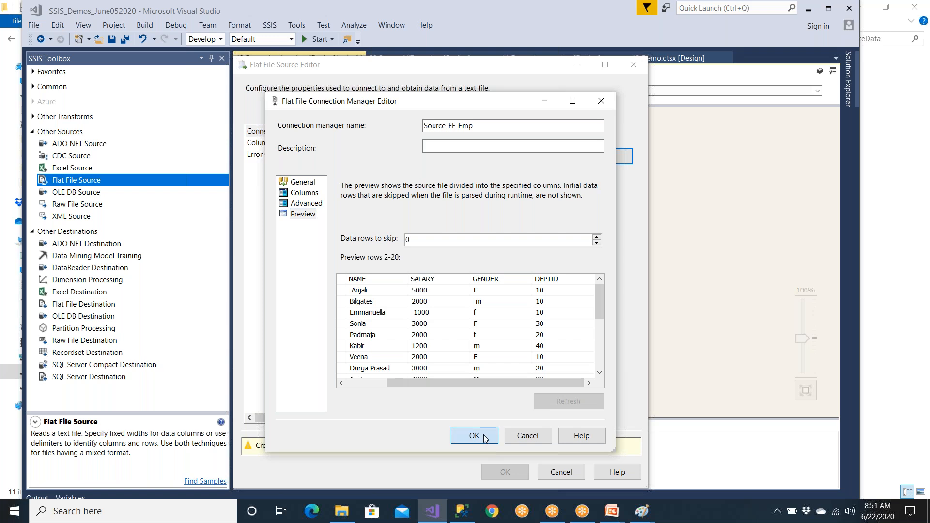
{"action": "left_click", "coordinate": [485, 438]}
Preview the Flat File Source's data down to the last rows and accept the source settings.
{"action": "left_click", "coordinate": [370, 214]}
{"action": "left_click", "coordinate": [487, 339]}
{"action": "left_click", "coordinate": [522, 347]}
{"action": "left_click_drag", "start_coordinate": [550, 288], "coordinate": [550, 332]}
{"action": "left_click", "coordinate": [532, 374]}
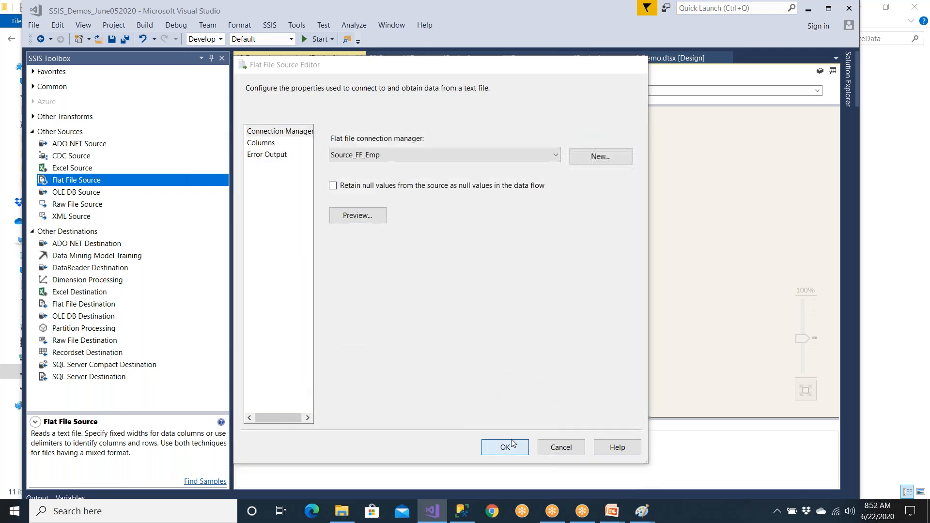
{"action": "left_click", "coordinate": [505, 446]}
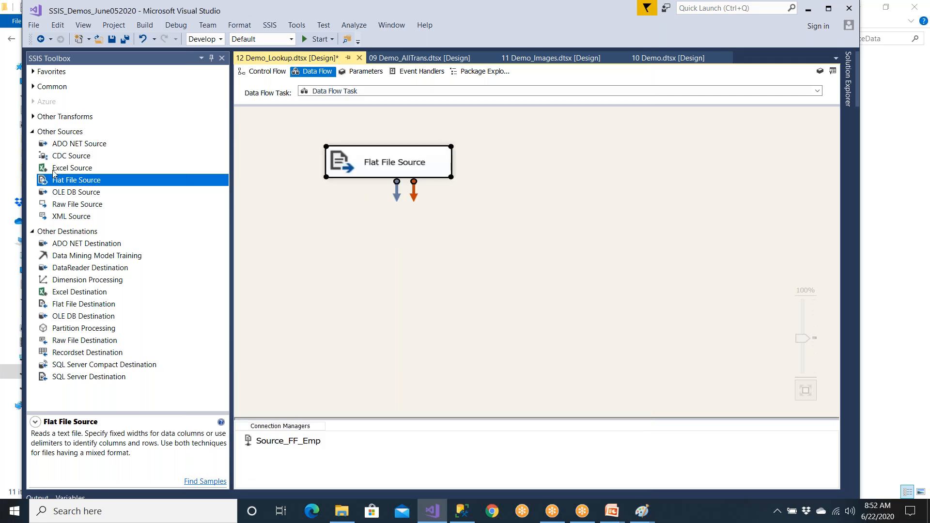
Add a Lookup transformation below the Flat File Source and connect the source's regular output to it.
{"action": "left_click", "coordinate": [33, 131]}
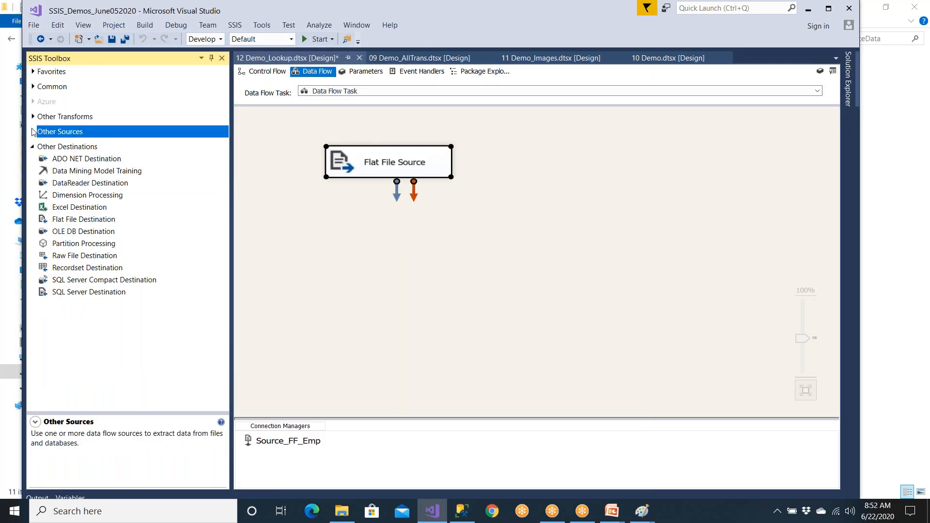
{"action": "left_click", "coordinate": [33, 88]}
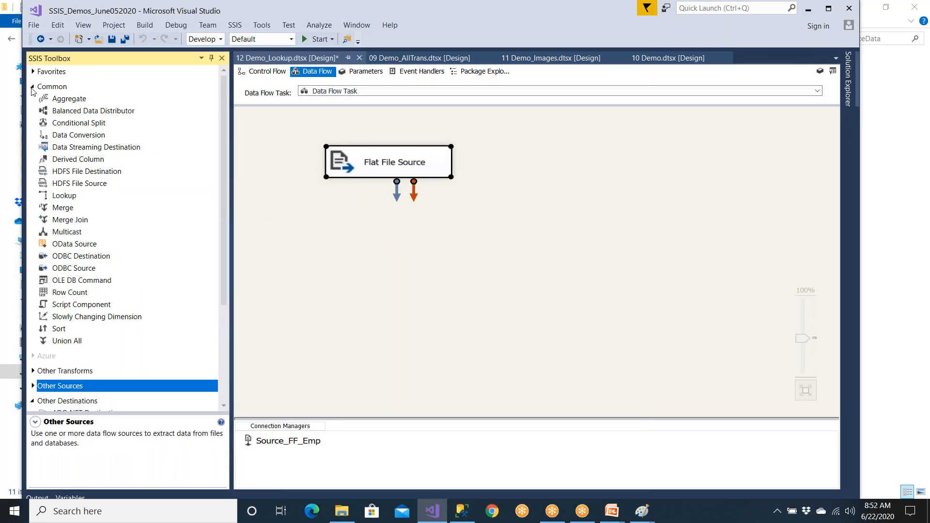
{"action": "left_click_drag", "start_coordinate": [65, 196], "coordinate": [426, 281]}
{"action": "left_click", "coordinate": [402, 175]}
{"action": "left_click_drag", "start_coordinate": [397, 190], "coordinate": [445, 290]}
Try Ignore failure, Redirect rows to no match output and Redirect rows to error output for the Lookup's unmatched rows, then cancel its editor.
{"action": "double_click", "coordinate": [444, 289]}
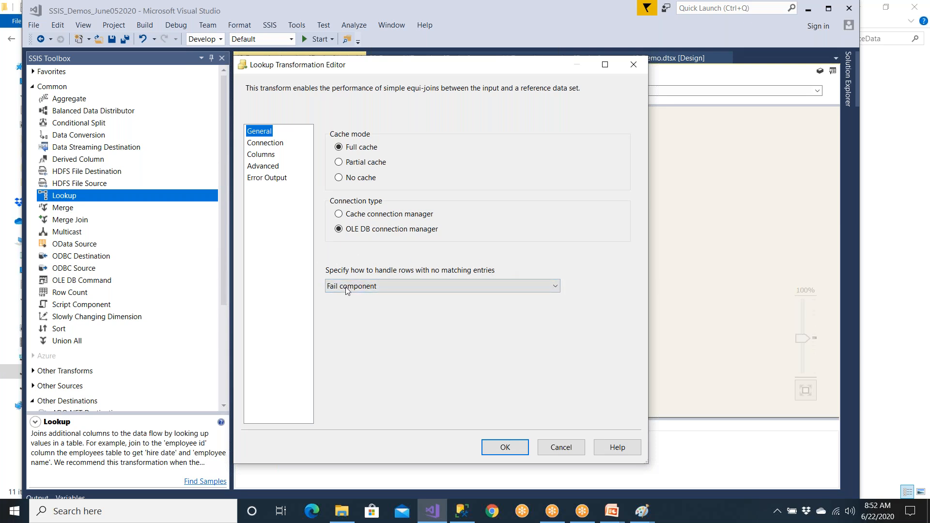
{"action": "left_click", "coordinate": [377, 286]}
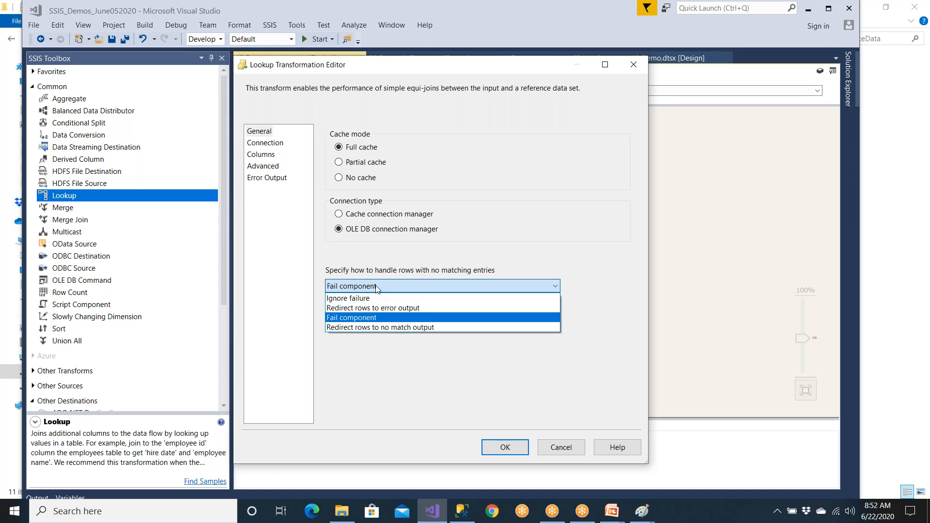
{"action": "left_click", "coordinate": [376, 299]}
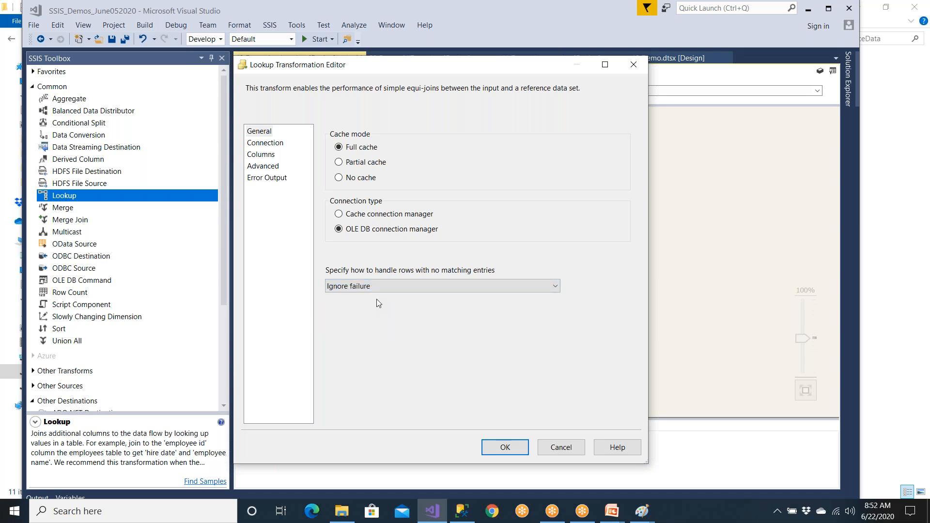
{"action": "left_click", "coordinate": [379, 289]}
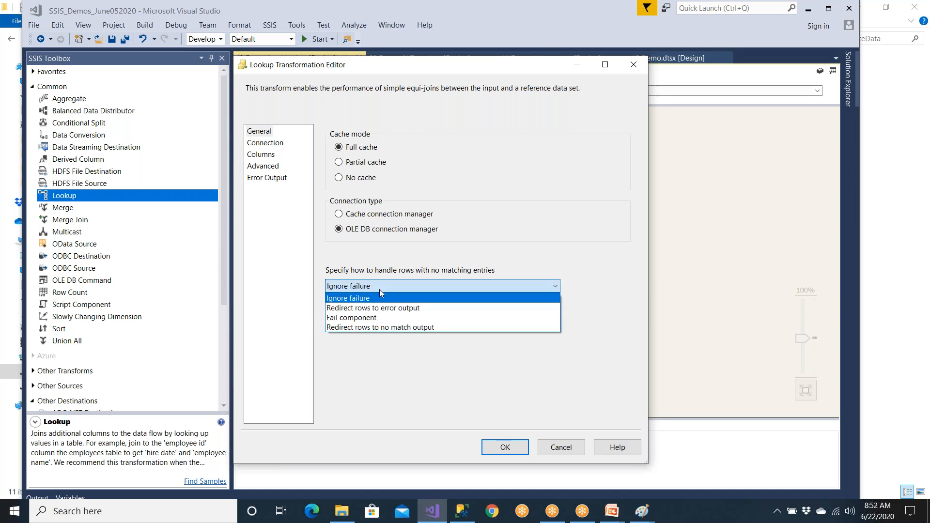
{"action": "left_click", "coordinate": [391, 327]}
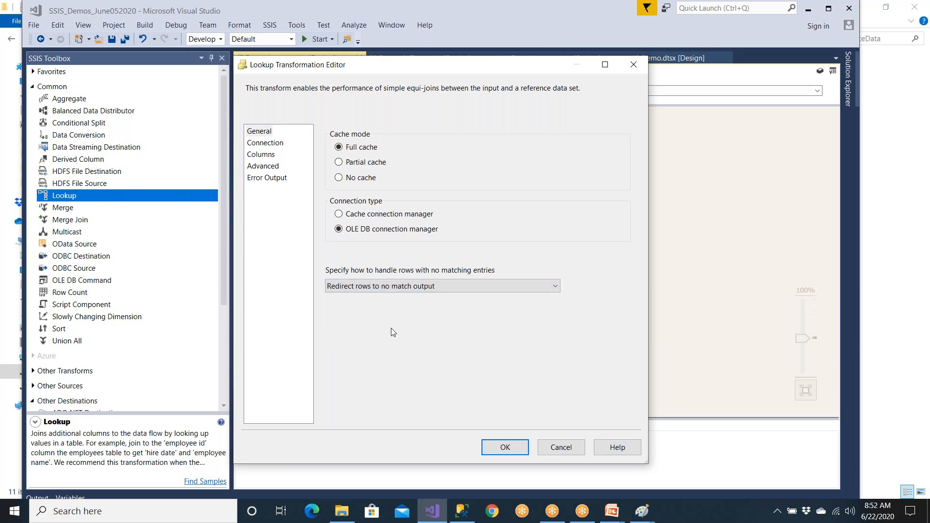
{"action": "left_click", "coordinate": [419, 290]}
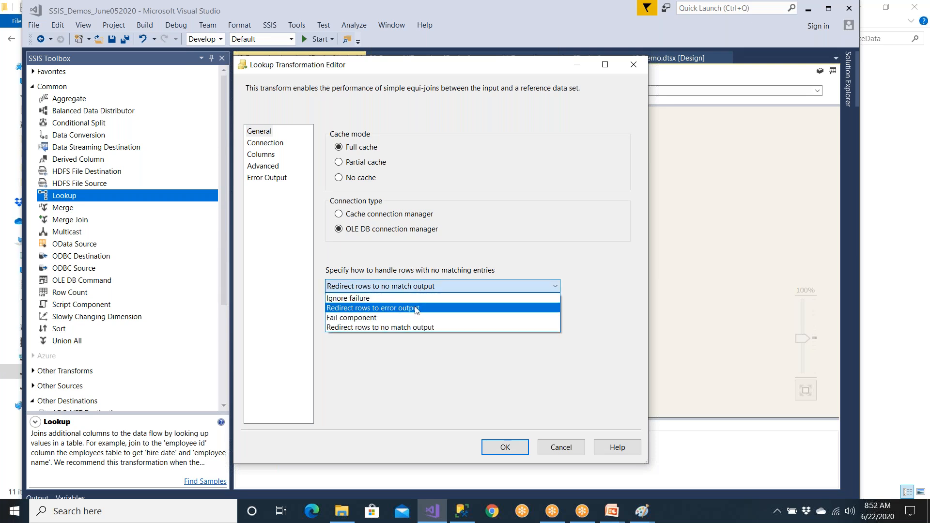
{"action": "left_click", "coordinate": [417, 309]}
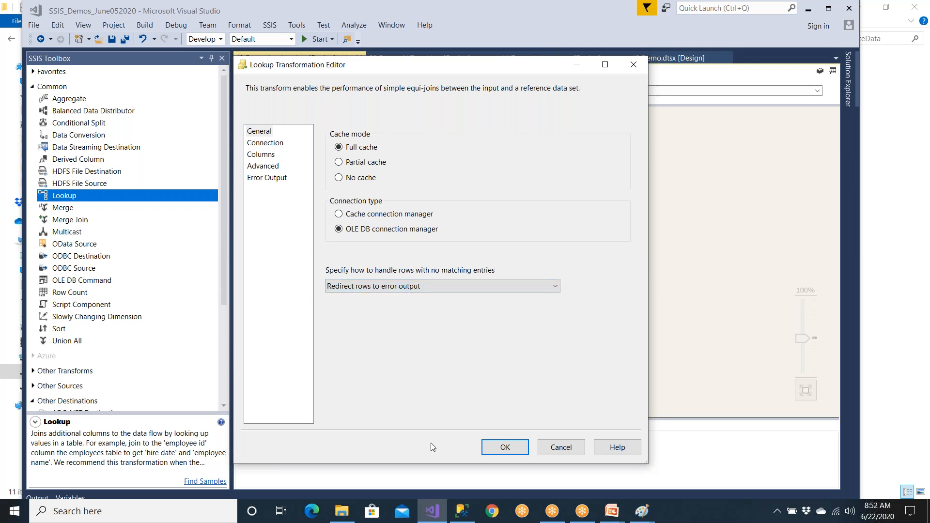
{"action": "left_click", "coordinate": [438, 515]}
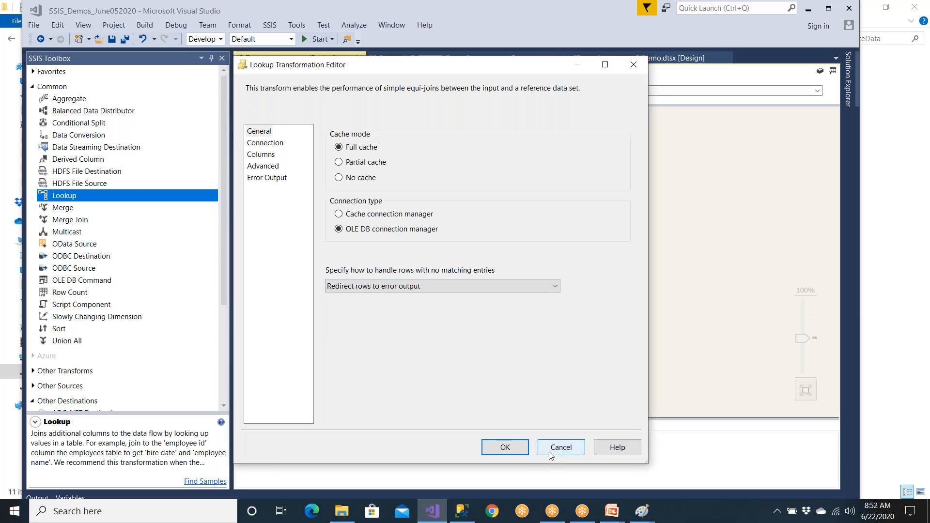
{"action": "left_click", "coordinate": [561, 447]}
{"action": "left_click", "coordinate": [444, 297]}
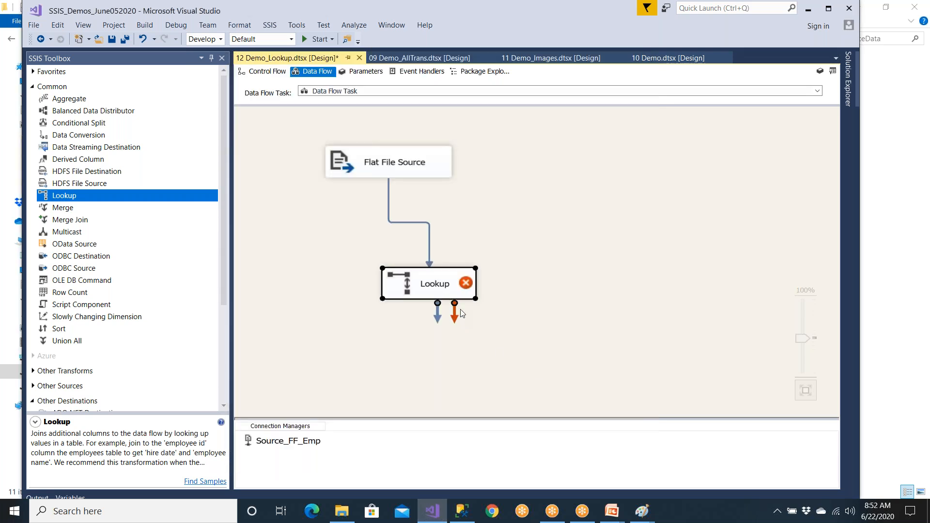
Try Redirect rows to error output and Redirect rows to no match output in the Lookup editor, view its connection settings and cancel.
{"action": "left_click", "coordinate": [433, 173]}
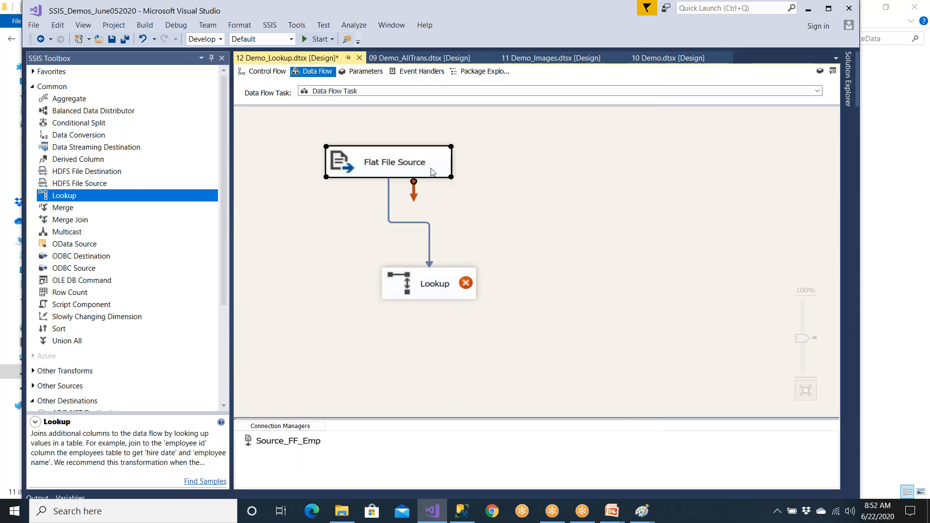
{"action": "left_click", "coordinate": [444, 294]}
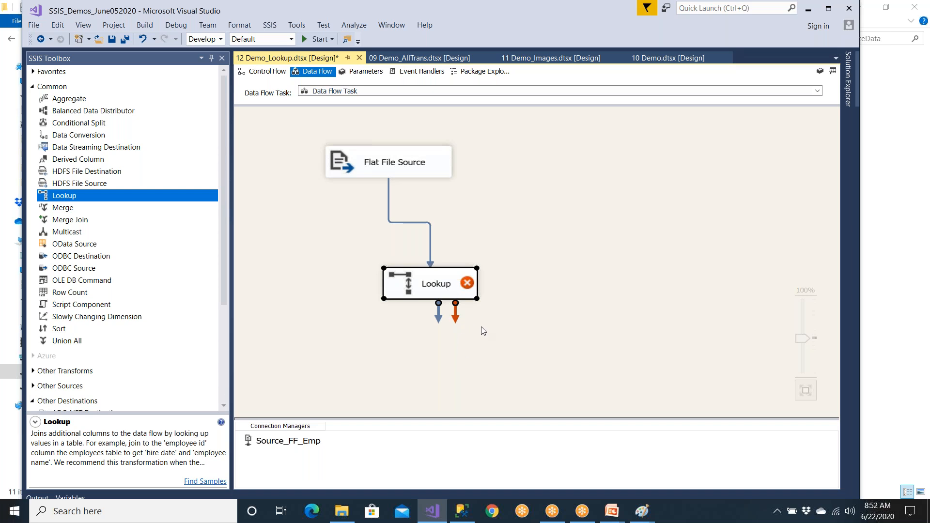
{"action": "double_click", "coordinate": [440, 293]}
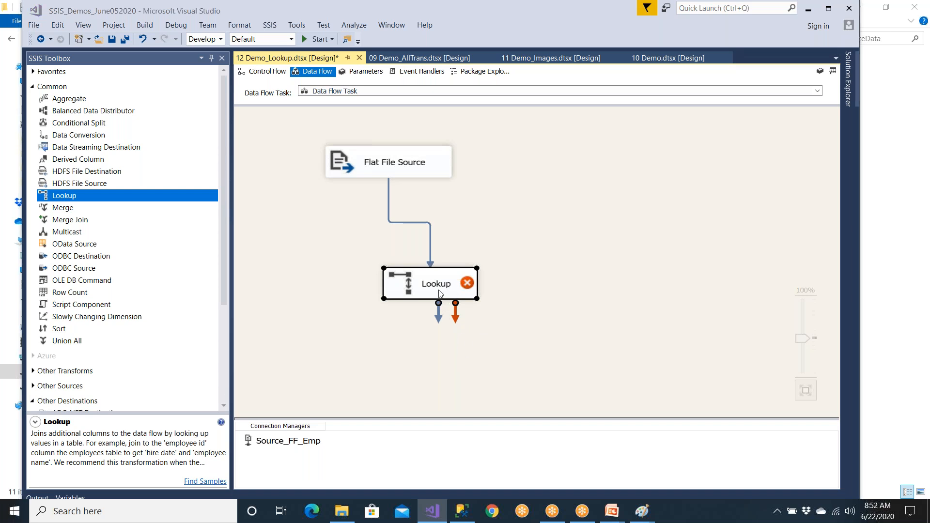
{"action": "left_click", "coordinate": [439, 287]}
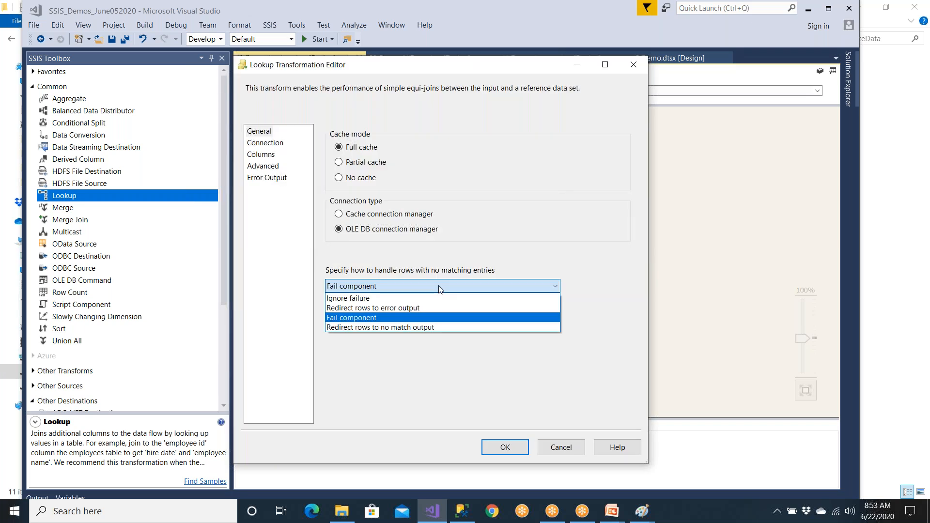
{"action": "left_click", "coordinate": [425, 308]}
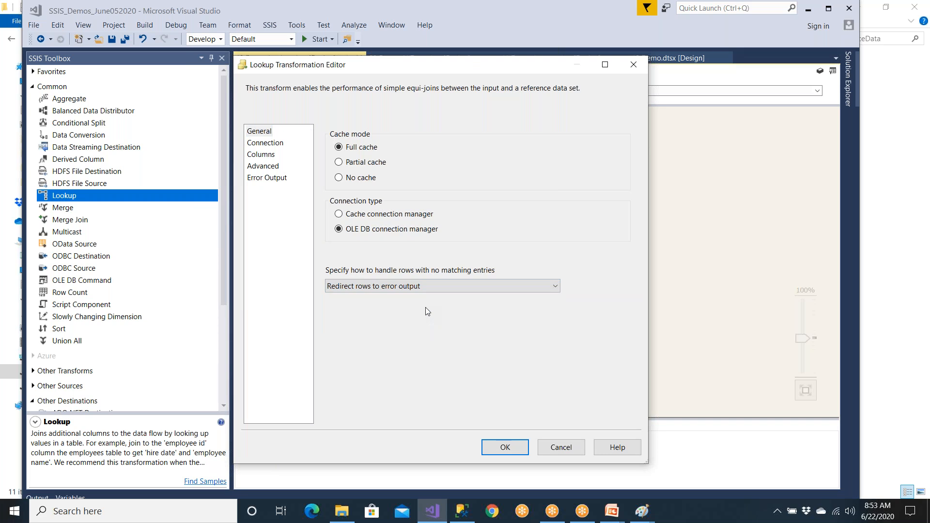
{"action": "left_click", "coordinate": [426, 289]}
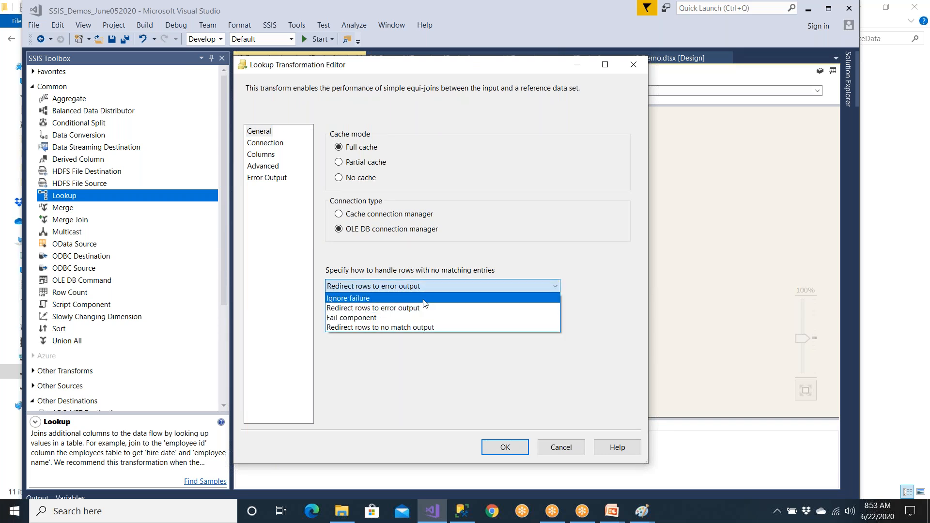
{"action": "left_click", "coordinate": [424, 327]}
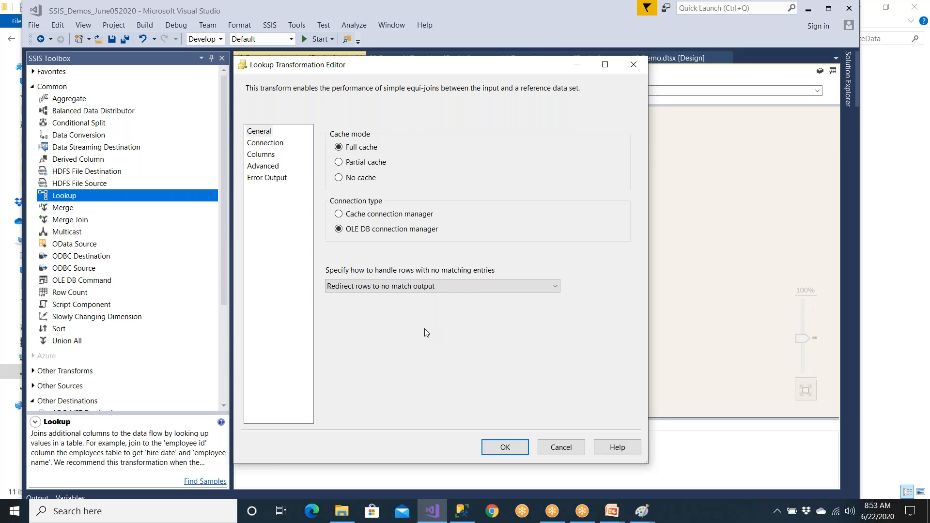
{"action": "left_click", "coordinate": [265, 143]}
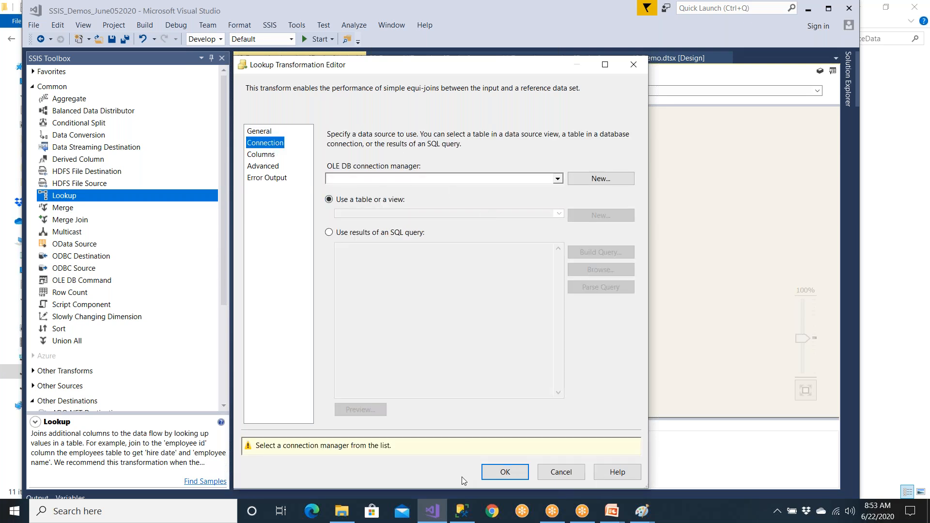
{"action": "left_click", "coordinate": [566, 473]}
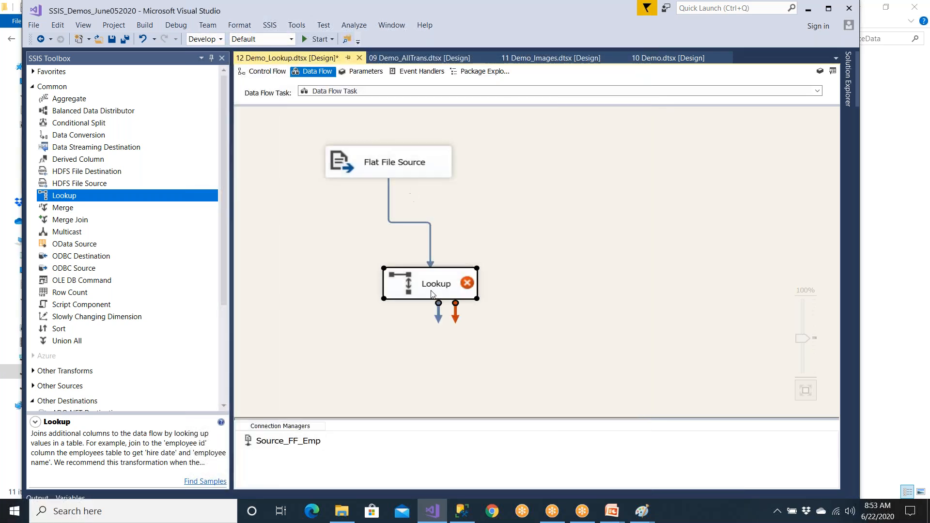
Switch to the PowerPoint presentation and copy the whole DEPT table script from the Demo – Reference Table slide.
{"action": "left_click", "coordinate": [462, 511]}
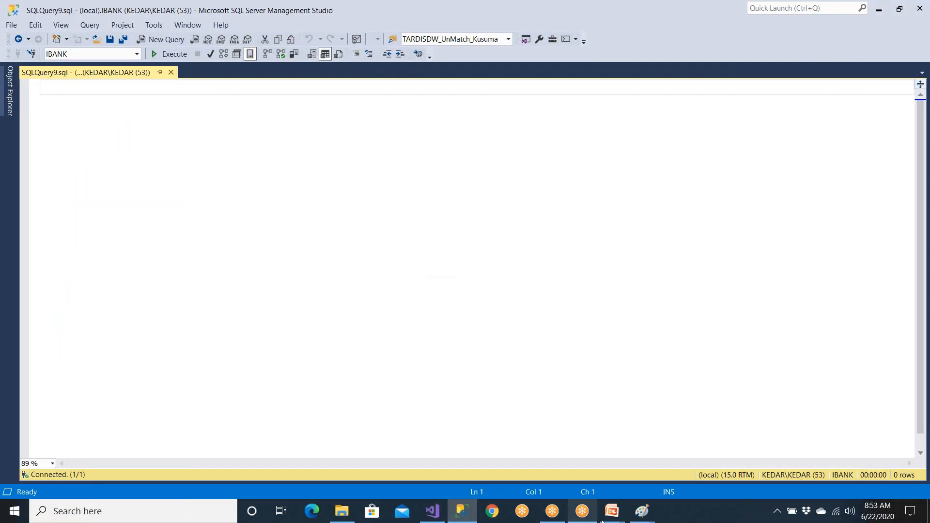
{"action": "mouse_move", "coordinate": [612, 513]}
{"action": "left_click", "coordinate": [656, 455]}
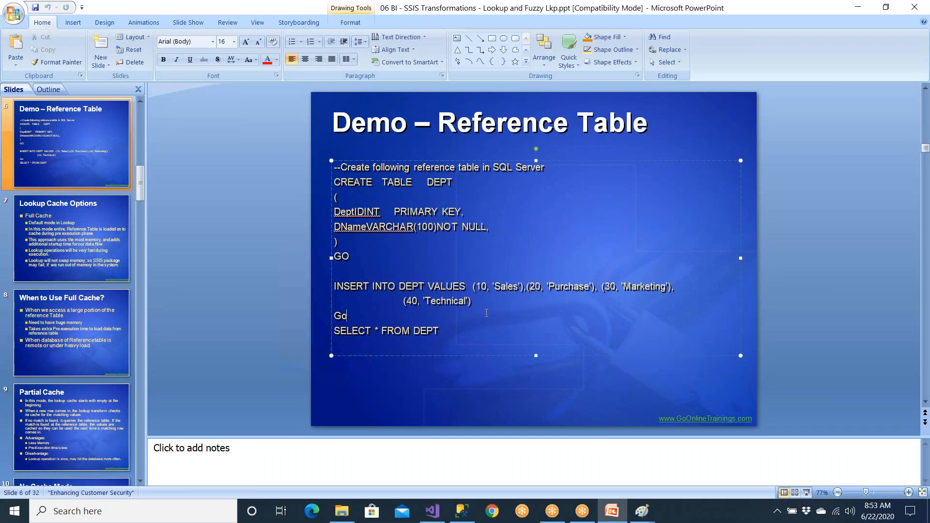
{"action": "key", "text": "ctrl+a"}
{"action": "key", "text": "ctrl+c"}
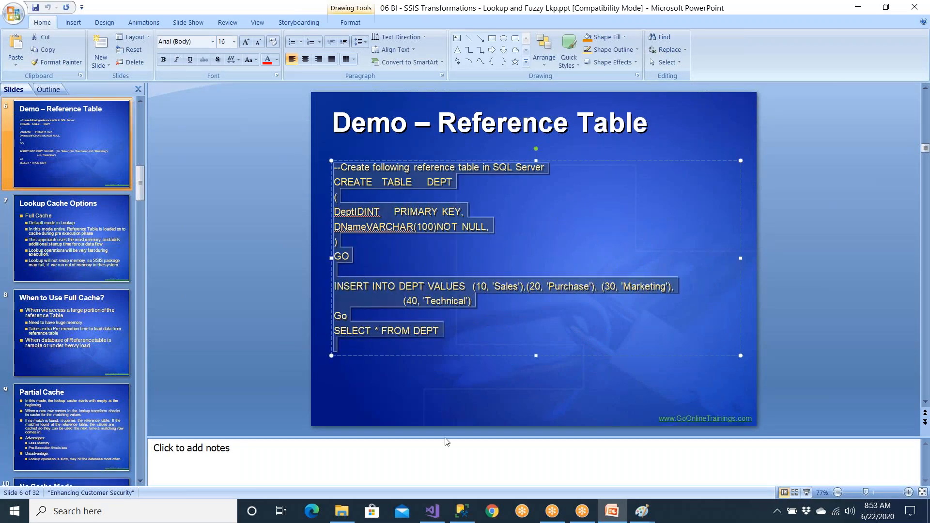
Switch to SQL Server Management Studio, set the query's database to Stage_Company and paste the copied DEPT script.
{"action": "left_click", "coordinate": [463, 514]}
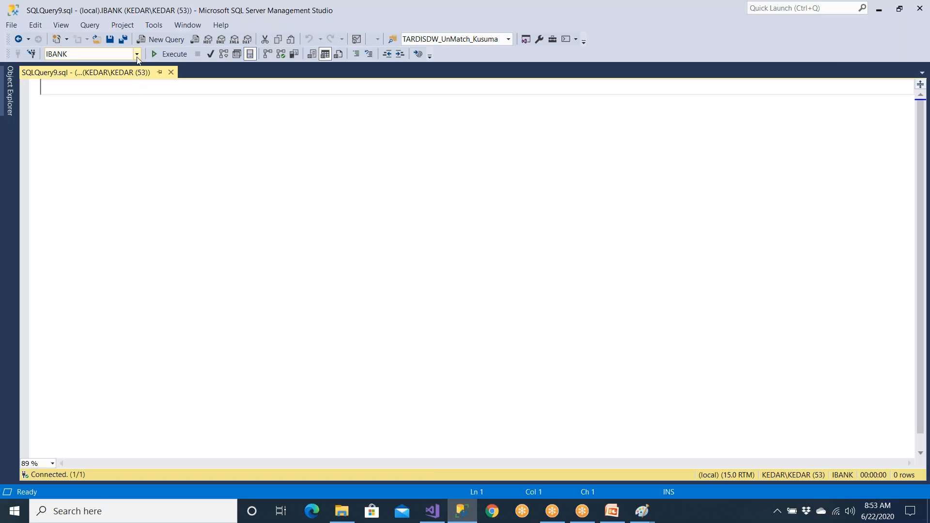
{"action": "left_click", "coordinate": [137, 54]}
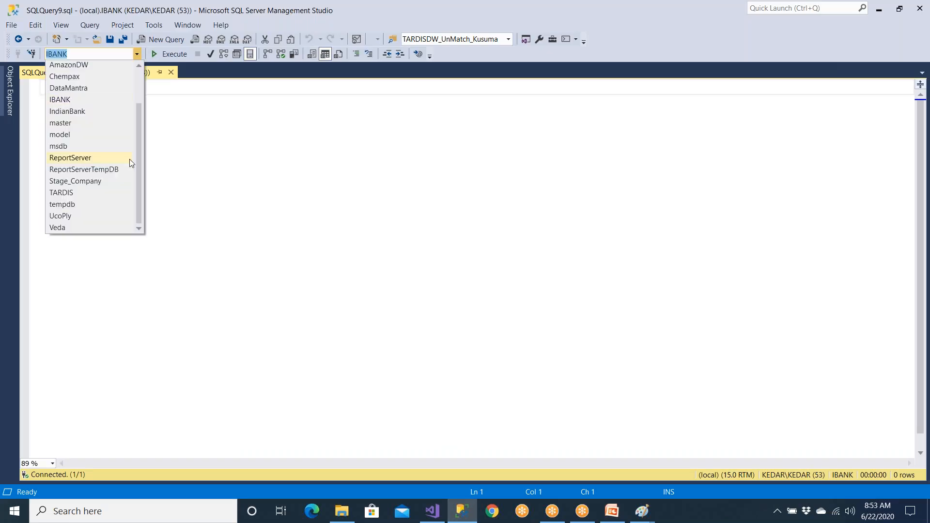
{"action": "left_click", "coordinate": [75, 181]}
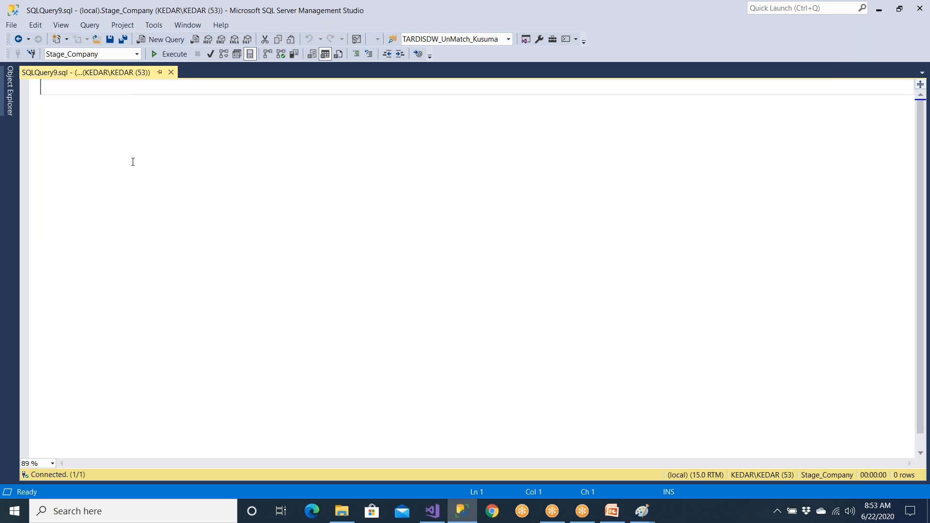
{"action": "type", "text": "use"}
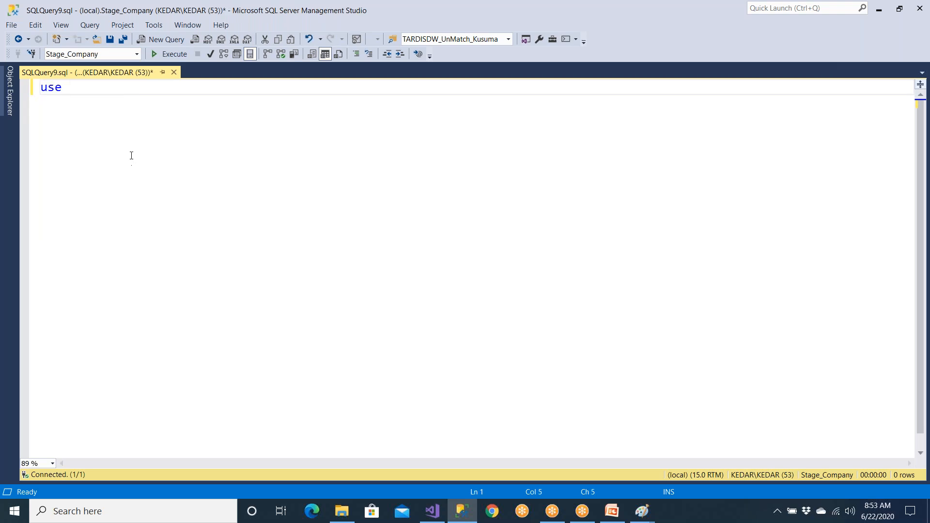
{"action": "key", "text": "BackSpace"}
{"action": "key", "text": "BackSpace"}
{"action": "key", "text": "BackSpace"}
{"action": "key", "text": "BackSpace"}
{"action": "key", "text": "ctrl+v"}
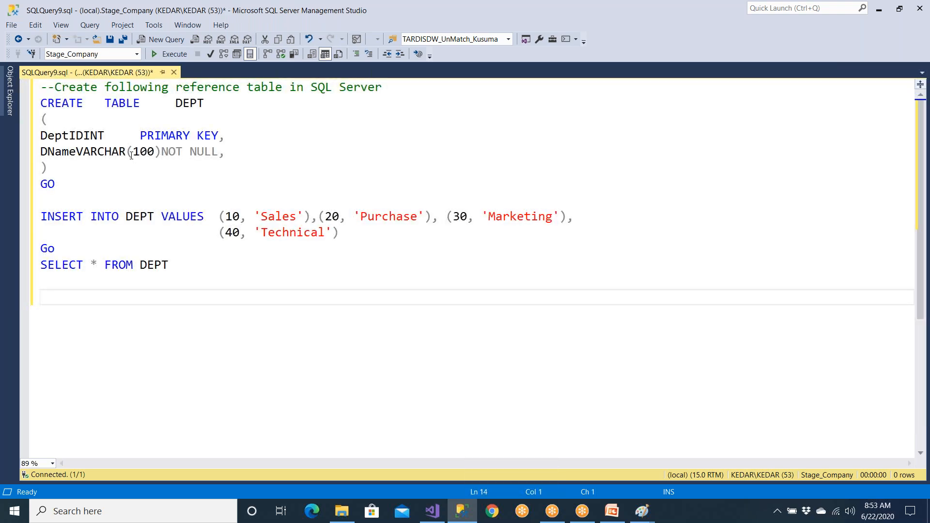
Write the table name in the CREATE TABLE statement as Dept and indent its two column definitions.
{"action": "left_click", "coordinate": [204, 103]}
{"action": "double_click", "coordinate": [203, 102]}
{"action": "type", "text": "Dept"}
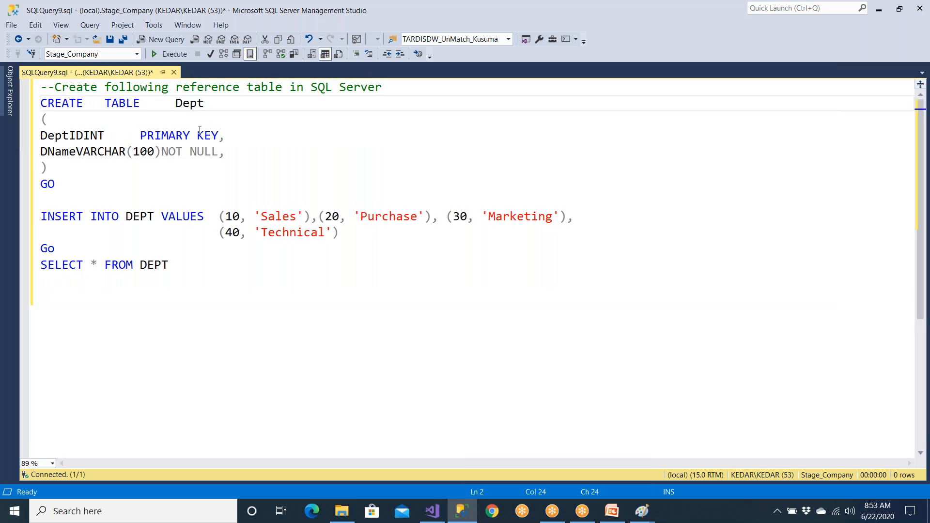
{"action": "left_click_drag", "start_coordinate": [225, 152], "coordinate": [28, 138]}
{"action": "key", "text": "Tab"}
{"action": "left_click", "coordinate": [88, 170]}
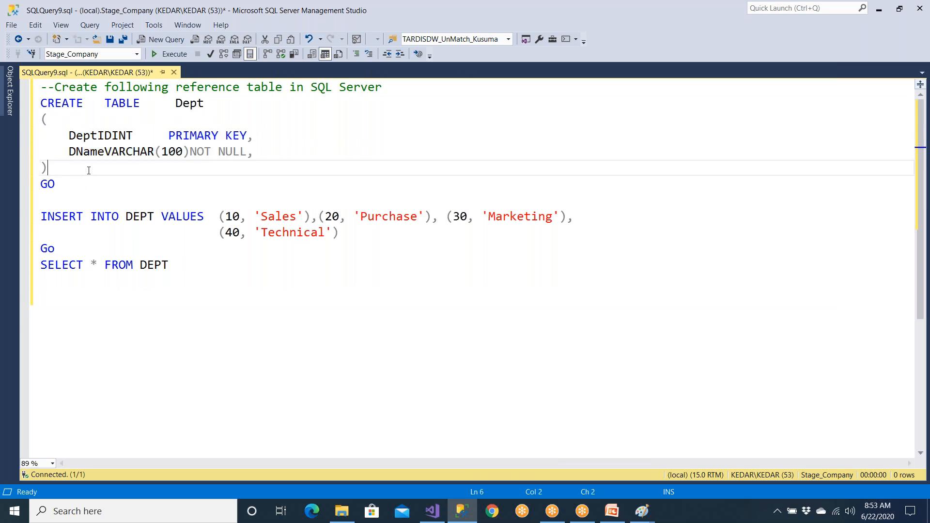
Separate the names, data types and constraints of the DeptID and DName definitions and align them in columns.
{"action": "left_click", "coordinate": [111, 136]}
{"action": "key", "text": "Tab"}
{"action": "key", "text": "Tab"}
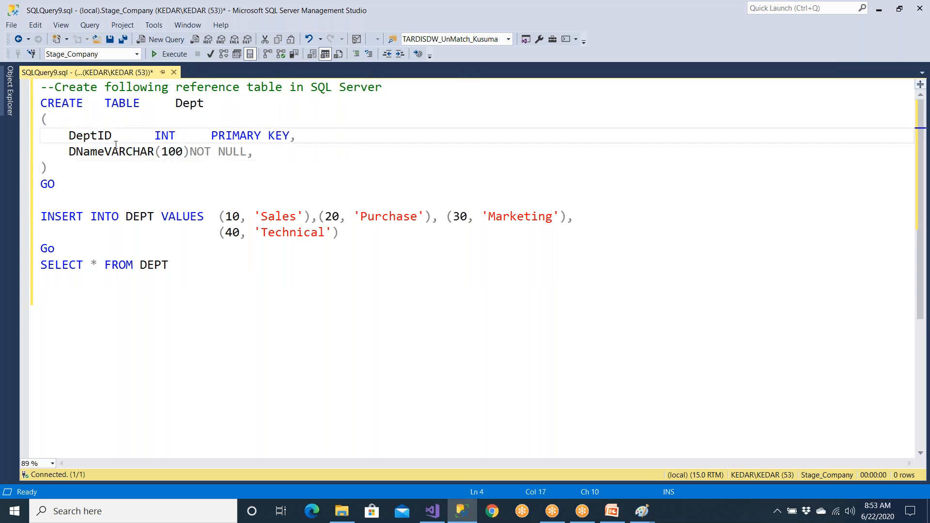
{"action": "left_click", "coordinate": [105, 151]}
{"action": "key", "text": "Tab"}
{"action": "key", "text": "Tab"}
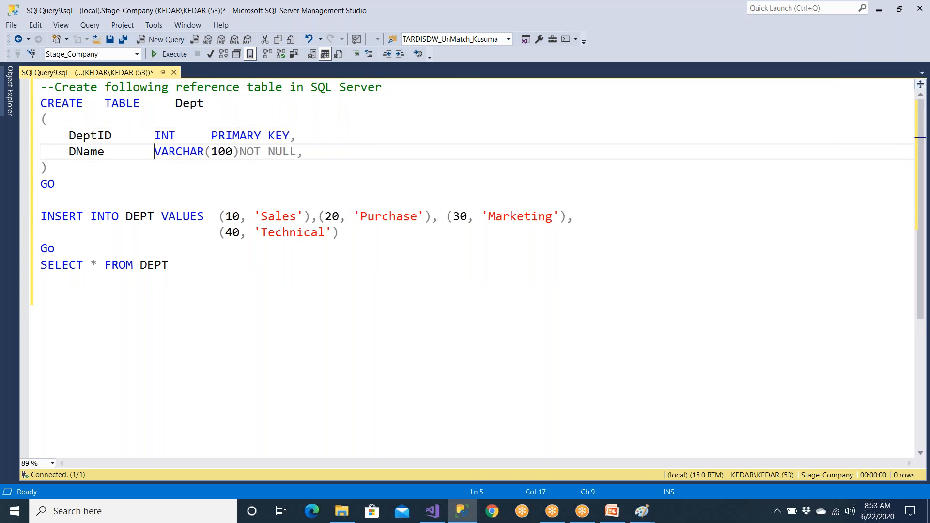
{"action": "left_click", "coordinate": [214, 136]}
{"action": "key", "text": "Tab"}
{"action": "key", "text": "Tab"}
{"action": "left_click", "coordinate": [239, 152]}
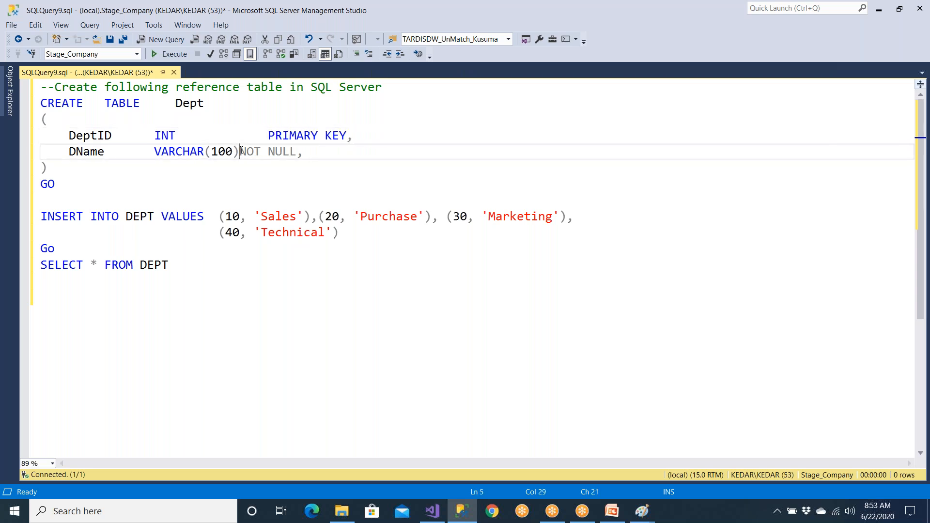
{"action": "key", "text": "Tab"}
Rename the DName column in the script to DeptName and realign its VARCHAR(100) type.
{"action": "left_click", "coordinate": [76, 151]}
{"action": "type", "text": "ept"}
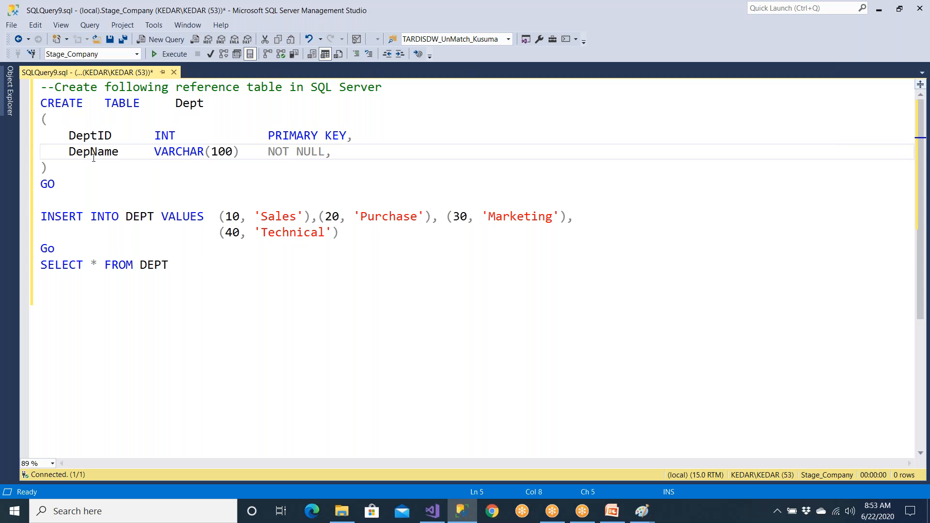
{"action": "left_click", "coordinate": [143, 152]}
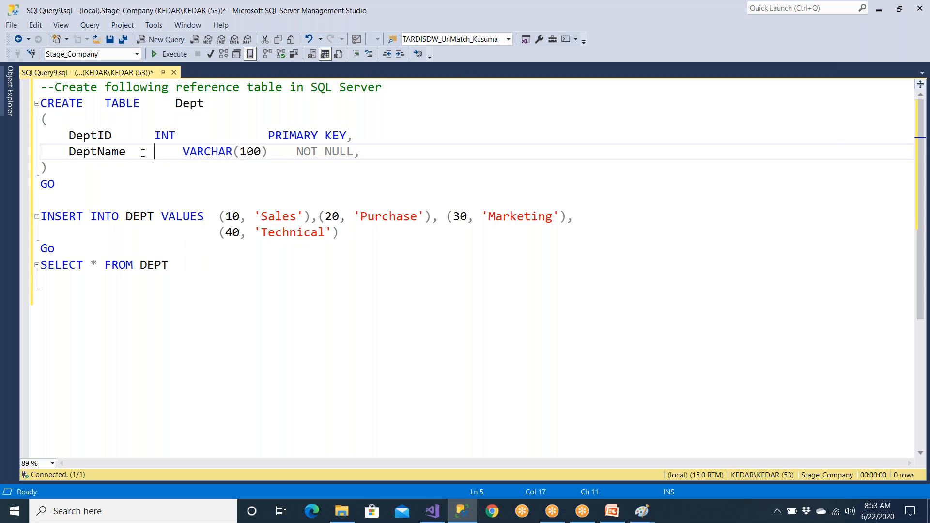
{"action": "key", "text": "Delete"}
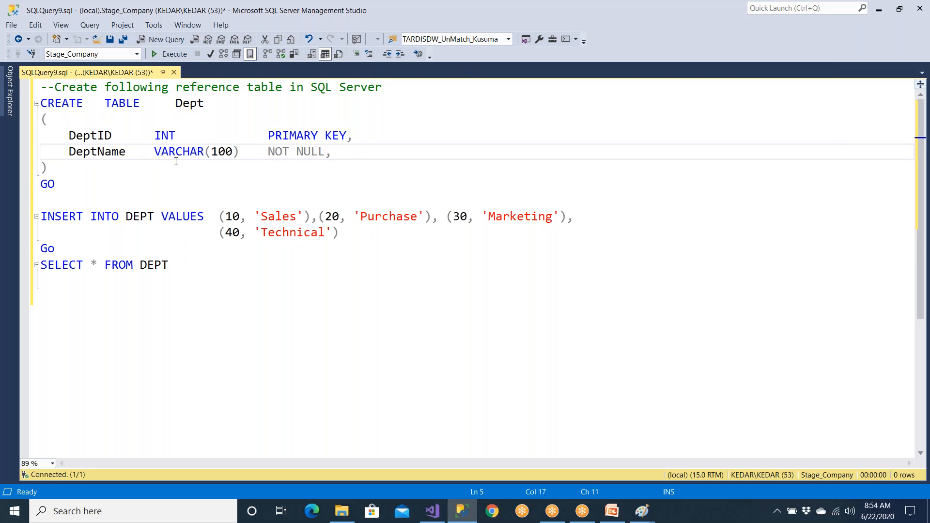
Add a go line after the SELECT statement and execute the whole script to create and fill the Dept table.
{"action": "left_click_drag", "start_coordinate": [221, 217], "coordinate": [340, 233]}
{"action": "left_click", "coordinate": [341, 268]}
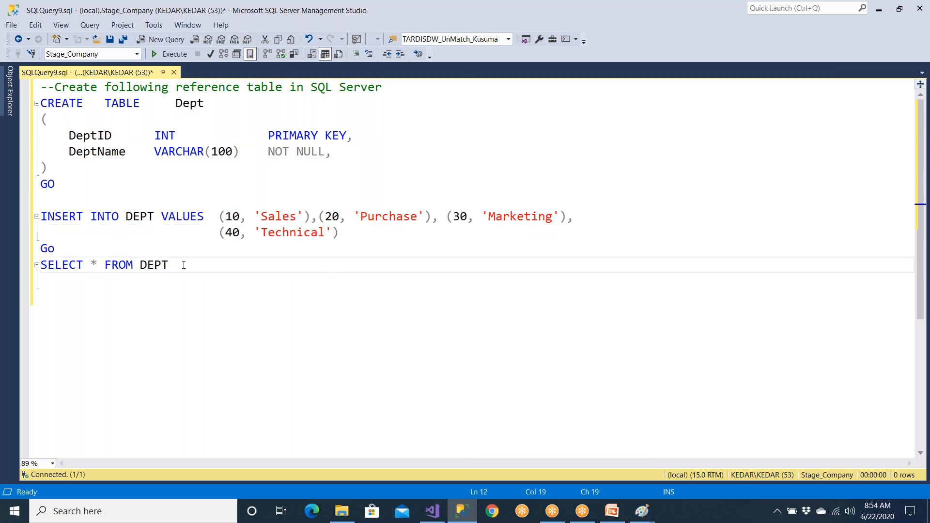
{"action": "key", "text": "Return"}
{"action": "type", "text": "go"}
{"action": "key", "text": "F5"}
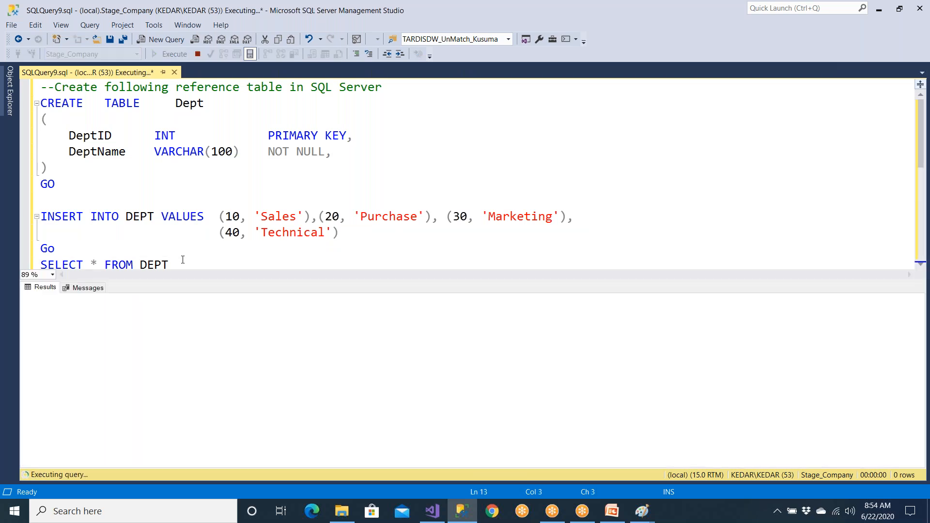
Run only the SELECT * FROM DEPT statement to check the table's rows against the inserted values.
{"action": "left_click_drag", "start_coordinate": [78, 192], "coordinate": [40, 167]}
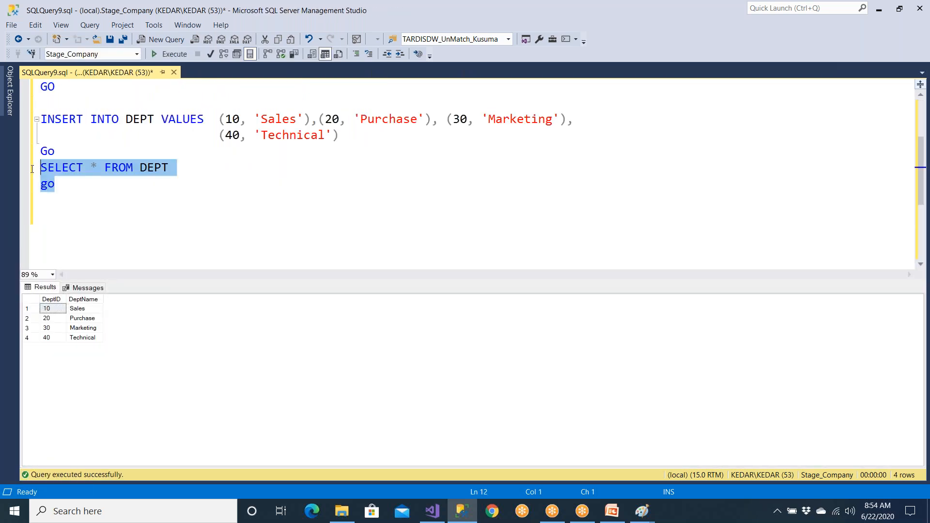
{"action": "left_click", "coordinate": [160, 53]}
{"action": "left_click_drag", "start_coordinate": [219, 119], "coordinate": [389, 119]}
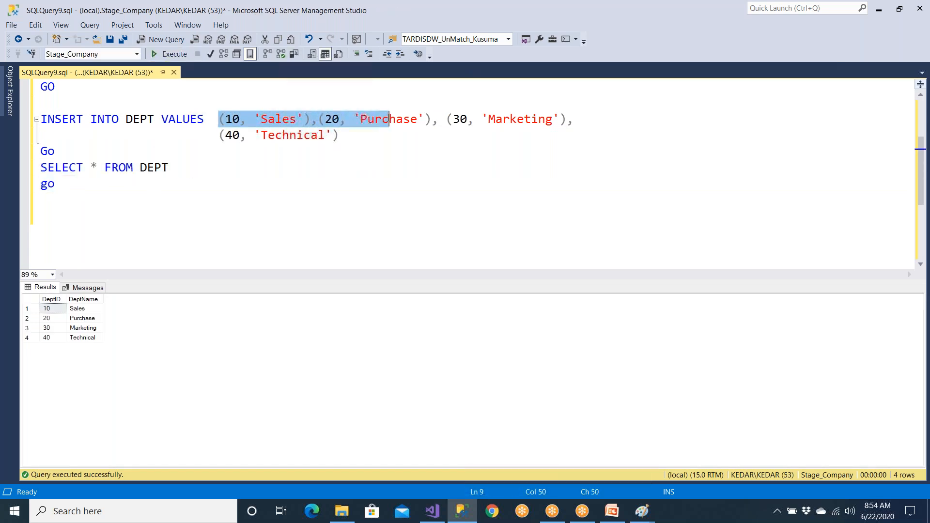
{"action": "left_click_drag", "start_coordinate": [93, 213], "coordinate": [41, 167]}
{"action": "left_click", "coordinate": [169, 54]}
{"action": "left_click", "coordinate": [114, 235]}
Try Ref and XRef as prefixes to the table name Dept in the CREATE TABLE statement and remove them.
{"action": "scroll", "coordinate": [114, 236], "scroll_direction": "up", "scroll_amount": 2}
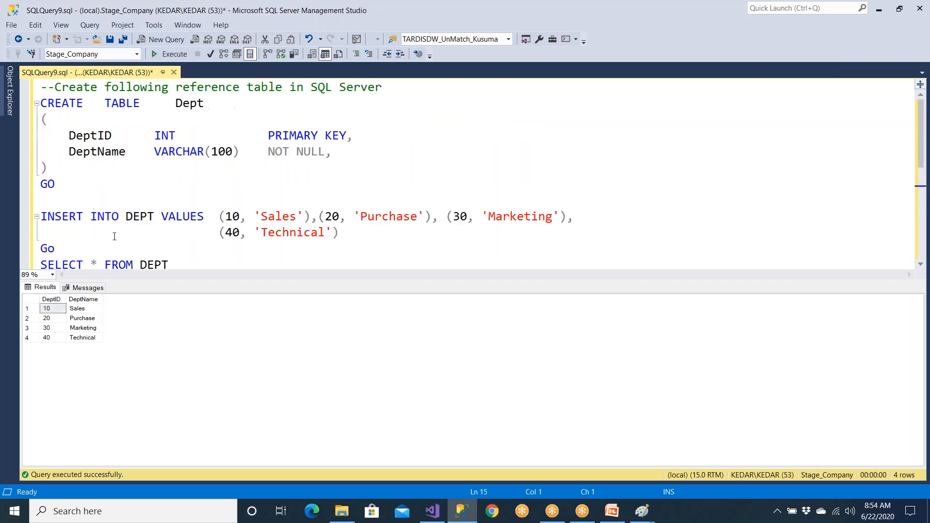
{"action": "left_click", "coordinate": [172, 107]}
{"action": "type", "text": "Ref"}
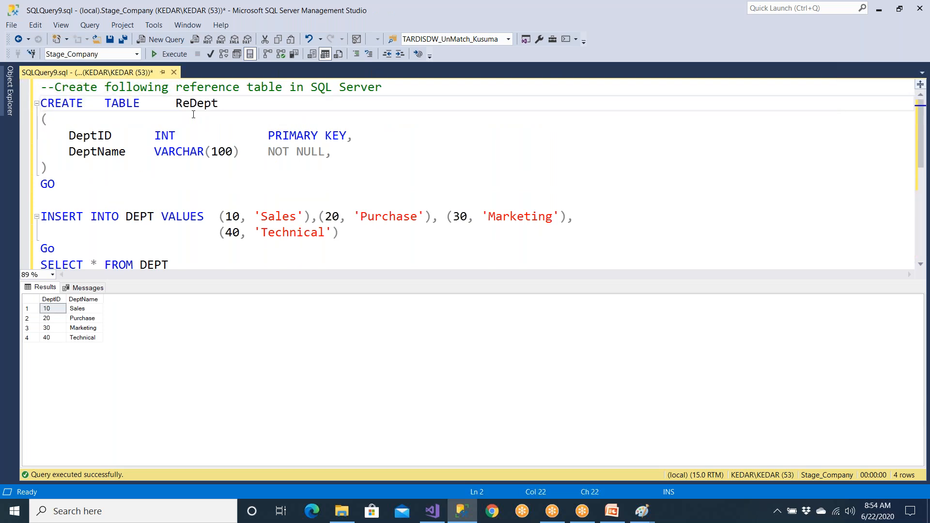
{"action": "key", "text": "BackSpace"}
{"action": "key", "text": "BackSpace"}
{"action": "key", "text": "BackSpace"}
{"action": "type", "text": "XRf"}
{"action": "key", "text": "BackSpace"}
{"action": "type", "text": "ef"}
{"action": "key", "text": "BackSpace"}
{"action": "key", "text": "BackSpace"}
{"action": "key", "text": "BackSpace"}
{"action": "key", "text": "BackSpace"}
Collapse the databases in Object Explorer and connect to the KURINJI server instance as a second database engine.
{"action": "left_click", "coordinate": [12, 106]}
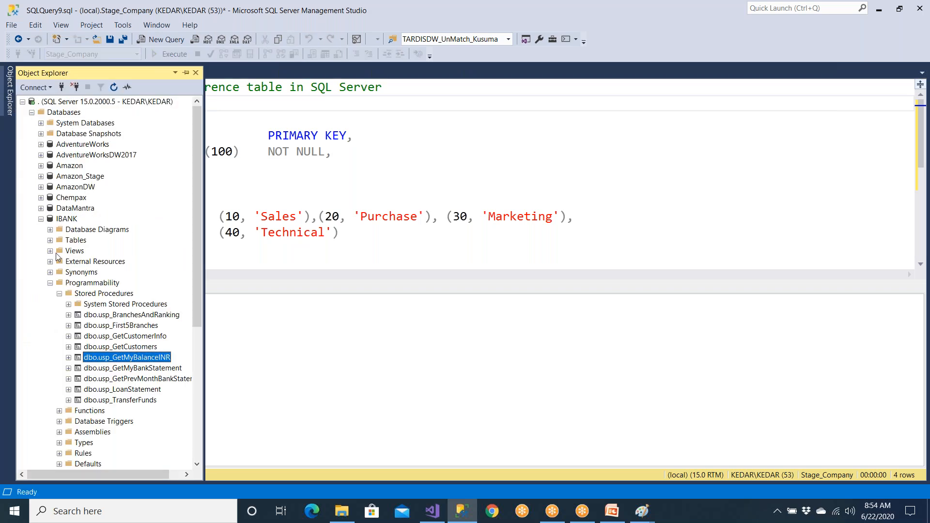
{"action": "left_click", "coordinate": [41, 218]}
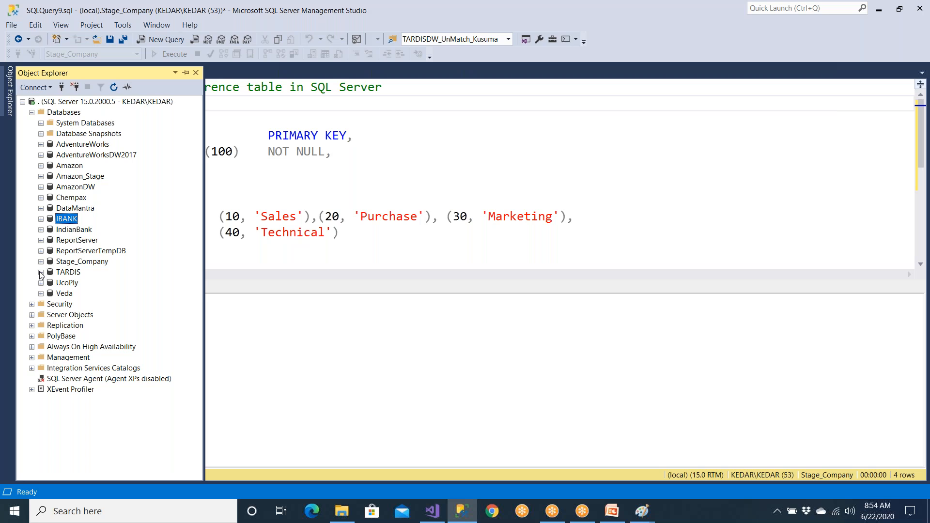
{"action": "left_click", "coordinate": [31, 112]}
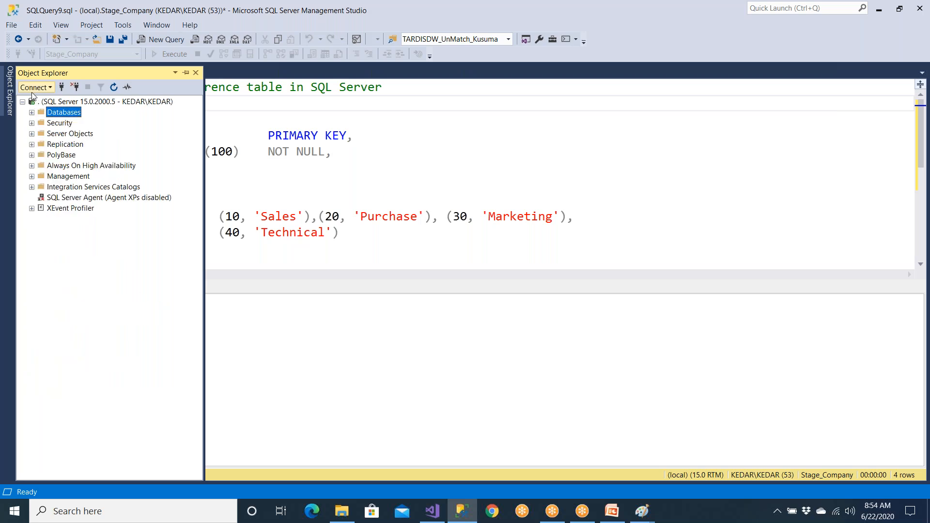
{"action": "left_click", "coordinate": [34, 88]}
{"action": "left_click", "coordinate": [42, 99]}
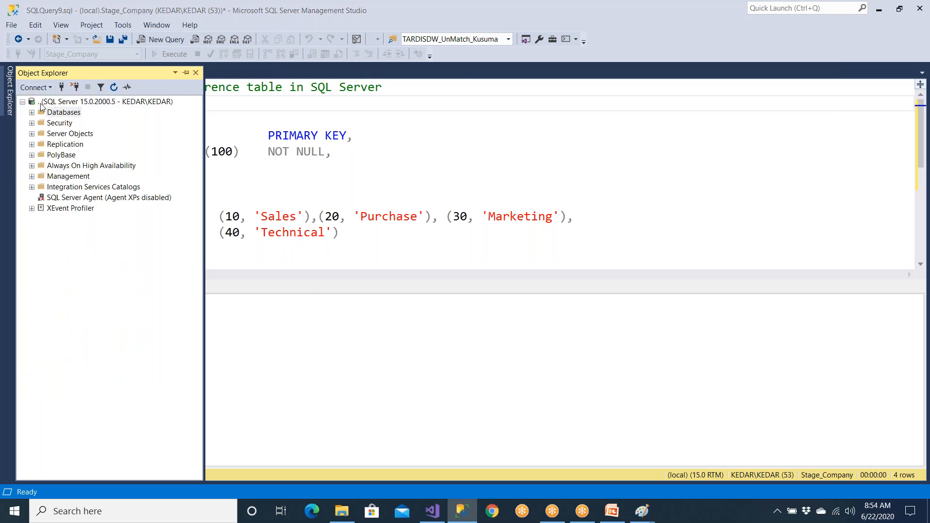
{"action": "left_click", "coordinate": [605, 182]}
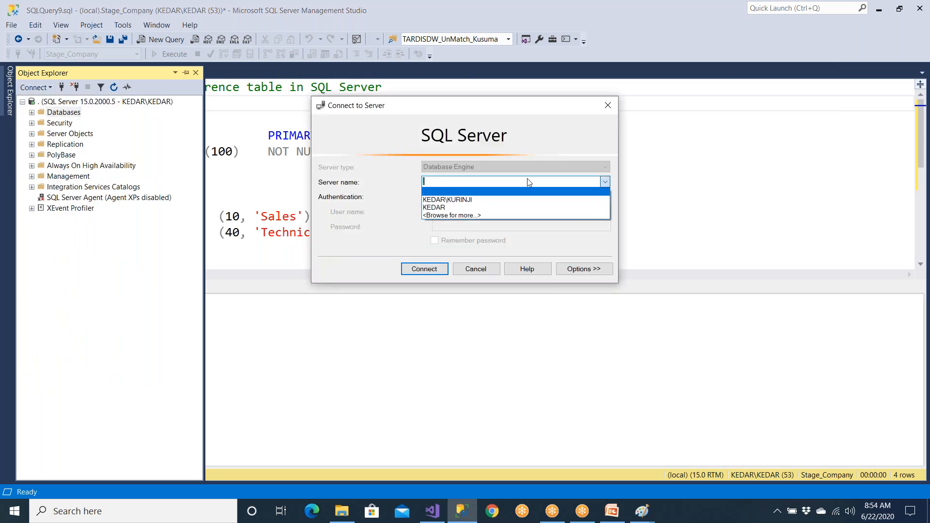
{"action": "left_click", "coordinate": [450, 191]}
{"action": "left_click", "coordinate": [424, 270]}
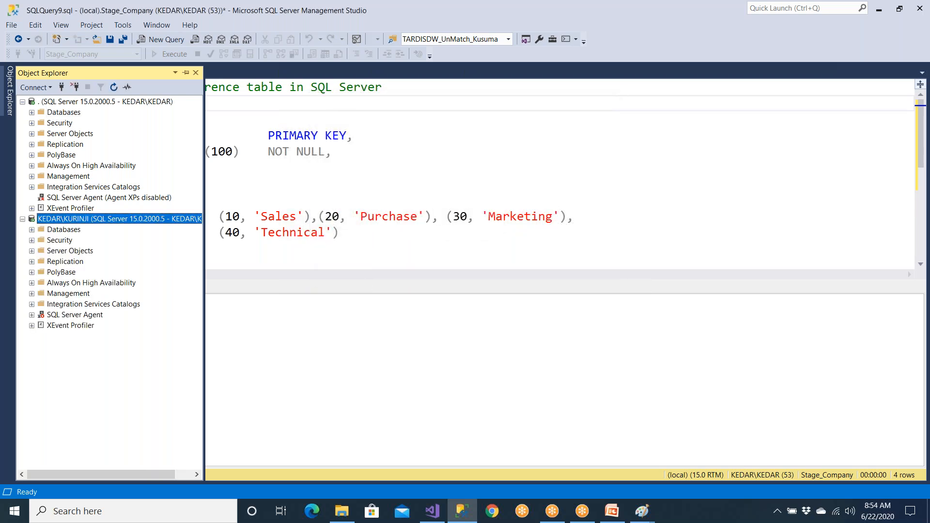
Browse the KURINJI instance's databases and expand the tables of the last Tardis_DWH_Lookup database.
{"action": "double_click", "coordinate": [65, 229]}
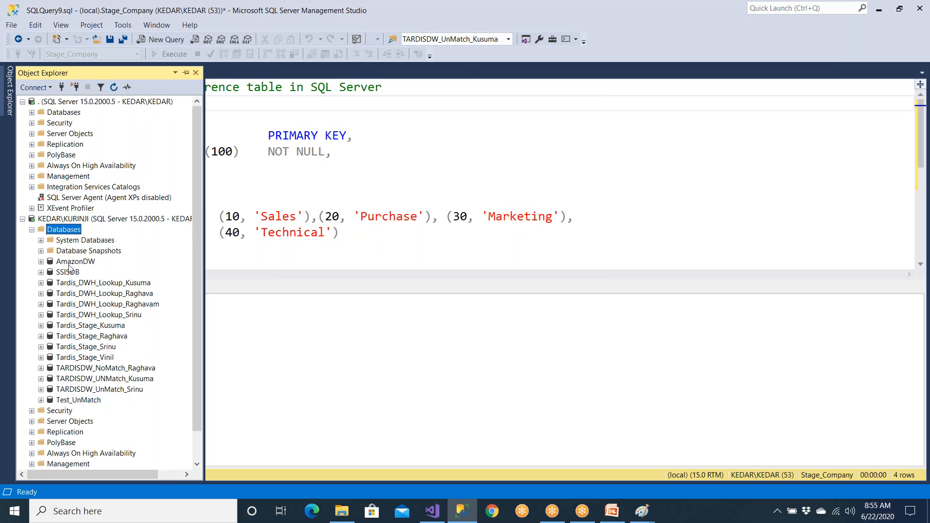
{"action": "left_click", "coordinate": [41, 240]}
{"action": "left_click", "coordinate": [40, 240]}
{"action": "left_click", "coordinate": [85, 358]}
{"action": "left_click", "coordinate": [88, 326]}
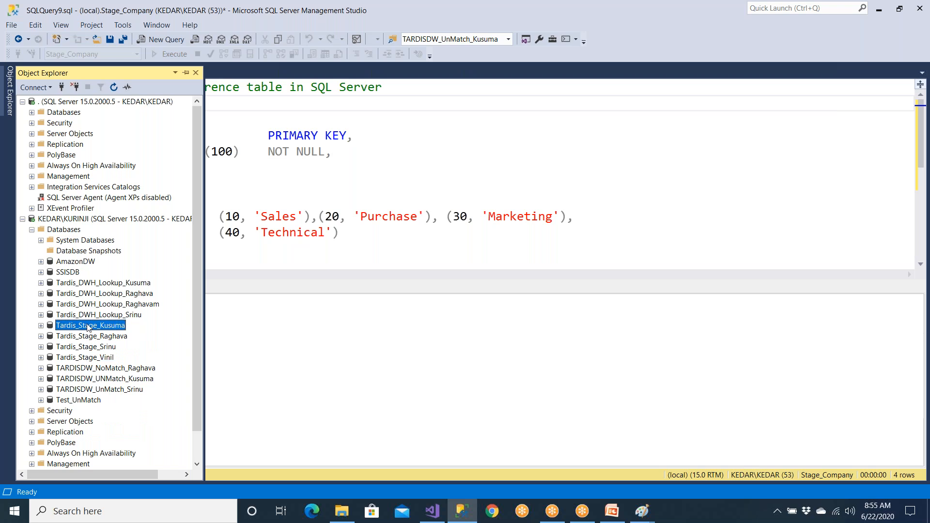
{"action": "scroll", "coordinate": [89, 328], "scroll_direction": "down", "scroll_amount": 1}
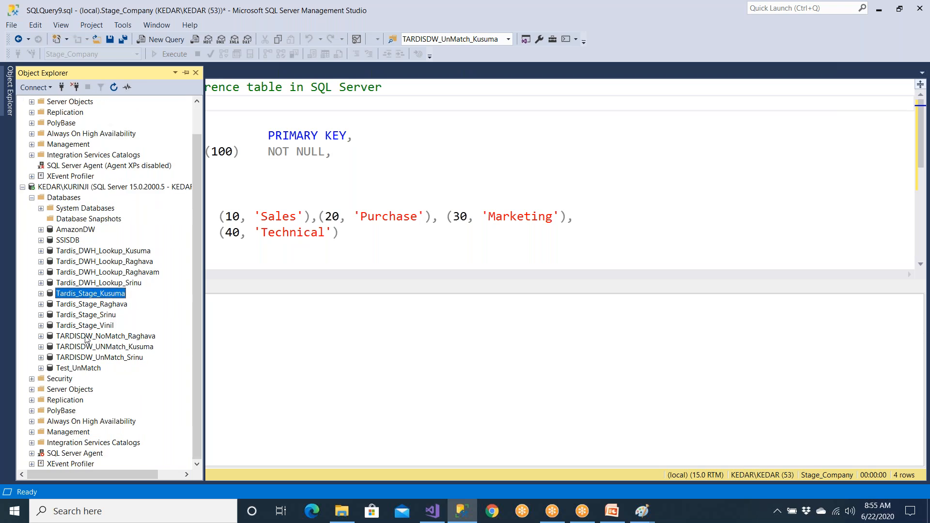
{"action": "left_click", "coordinate": [84, 283]}
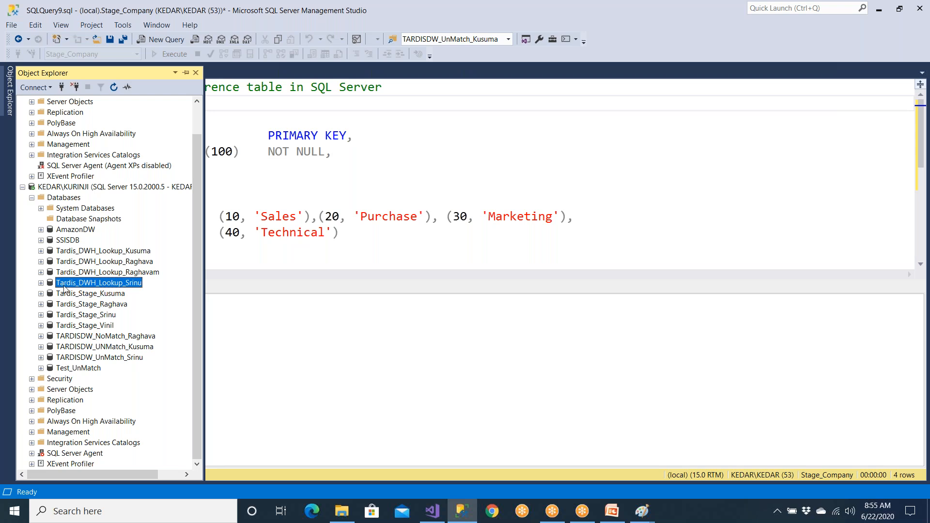
{"action": "left_click", "coordinate": [41, 283]}
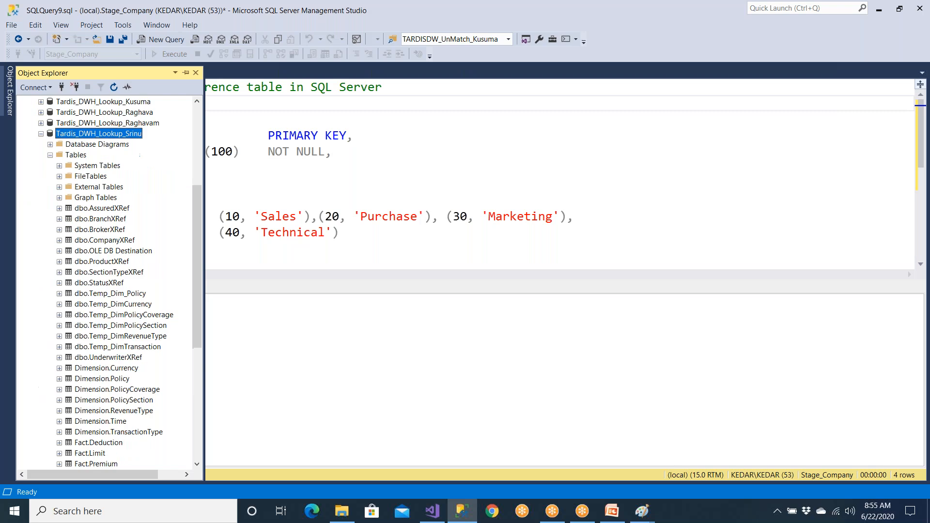
Examine the XRef, Temp, Dimension and Fact tables of the expanded Tardis_DWH_Lookup database as examples of reference table naming.
{"action": "left_click", "coordinate": [105, 262]}
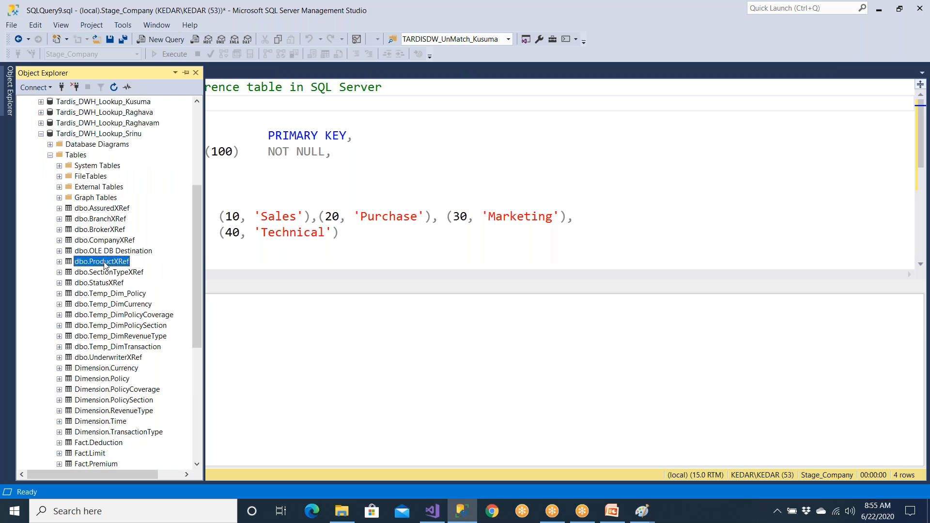
{"action": "left_click", "coordinate": [111, 273]}
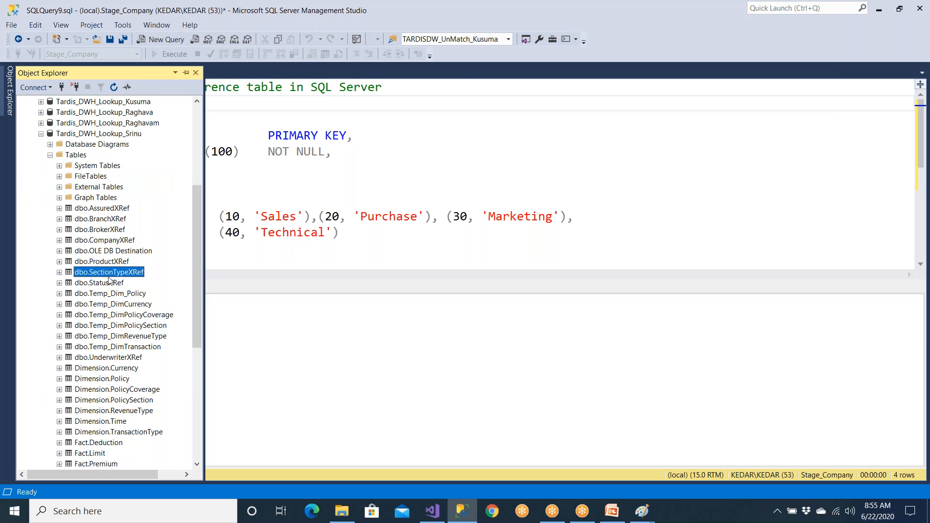
{"action": "left_click", "coordinate": [103, 286]}
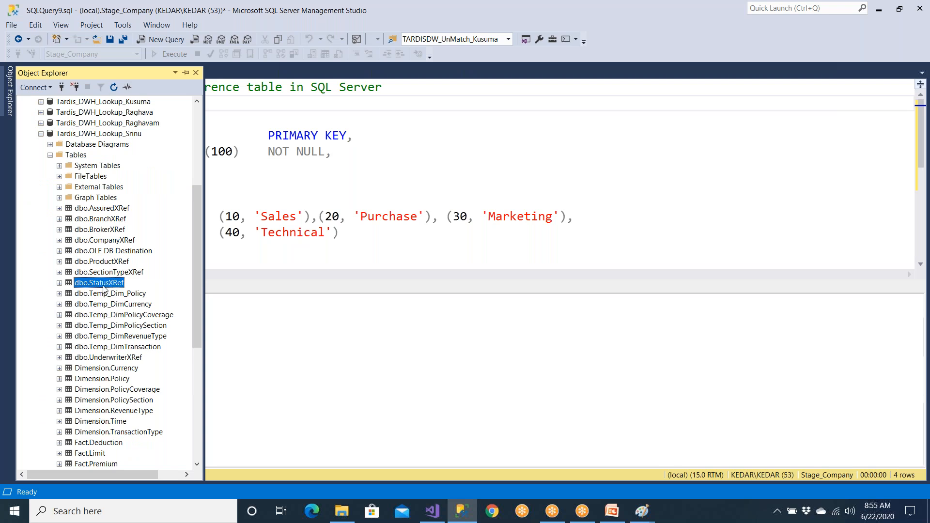
{"action": "scroll", "coordinate": [103, 289], "scroll_direction": "down", "scroll_amount": 1}
{"action": "left_click", "coordinate": [106, 347]}
{"action": "left_click", "coordinate": [121, 294]}
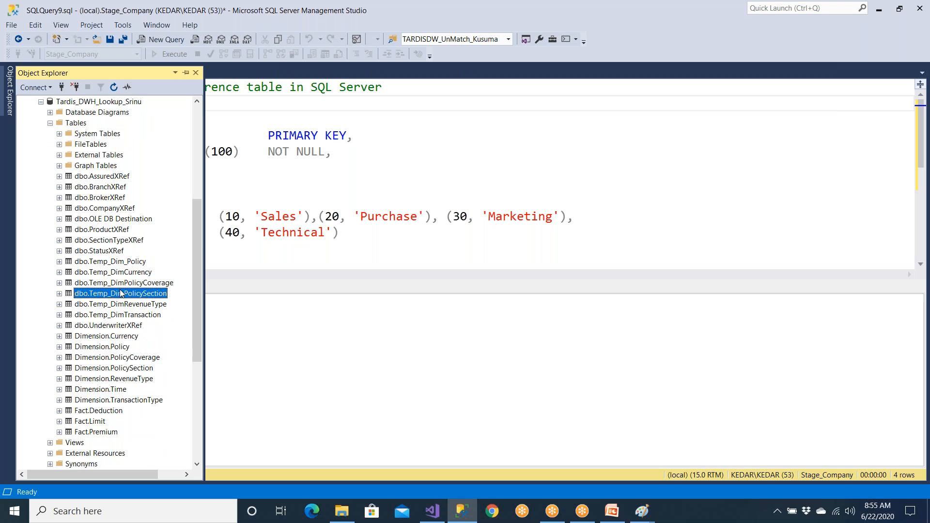
{"action": "left_click", "coordinate": [127, 369]}
{"action": "left_click", "coordinate": [121, 390]}
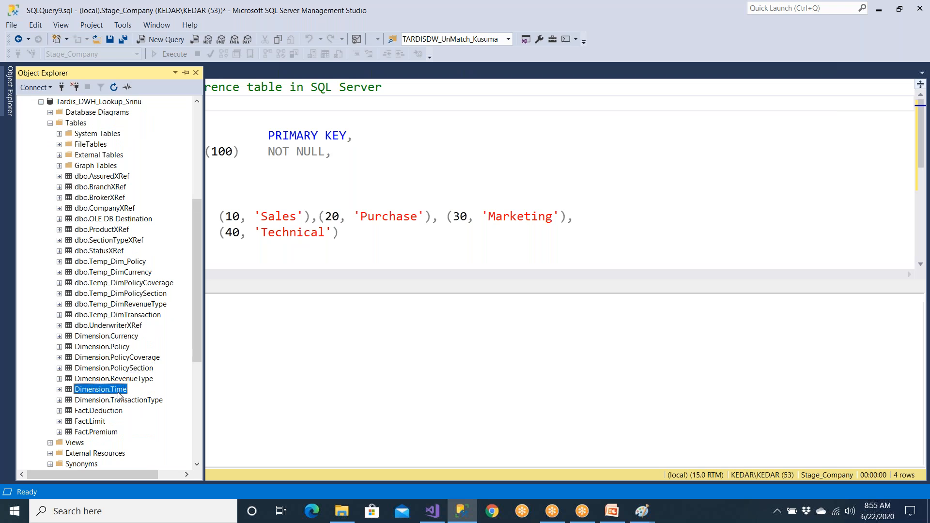
{"action": "left_click", "coordinate": [103, 423]}
{"action": "left_click", "coordinate": [102, 432]}
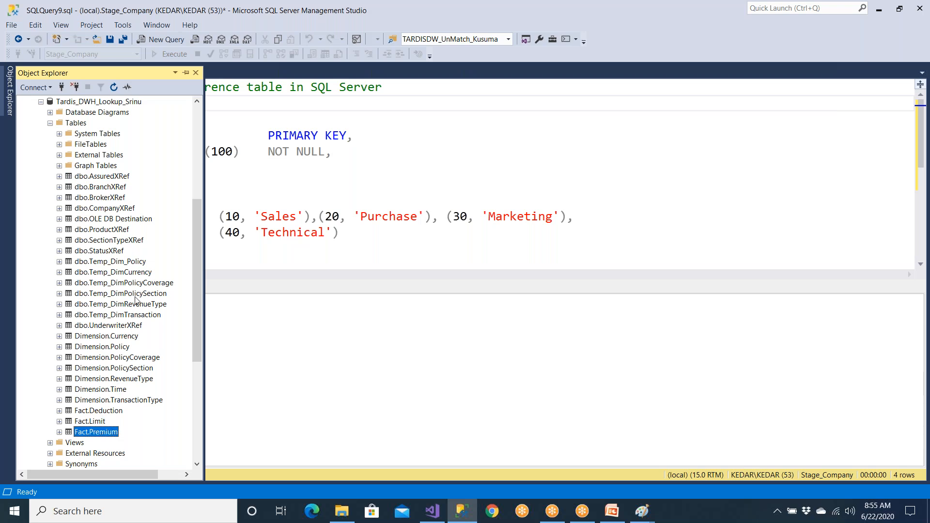
{"action": "left_click", "coordinate": [116, 252]}
{"action": "left_click", "coordinate": [115, 244]}
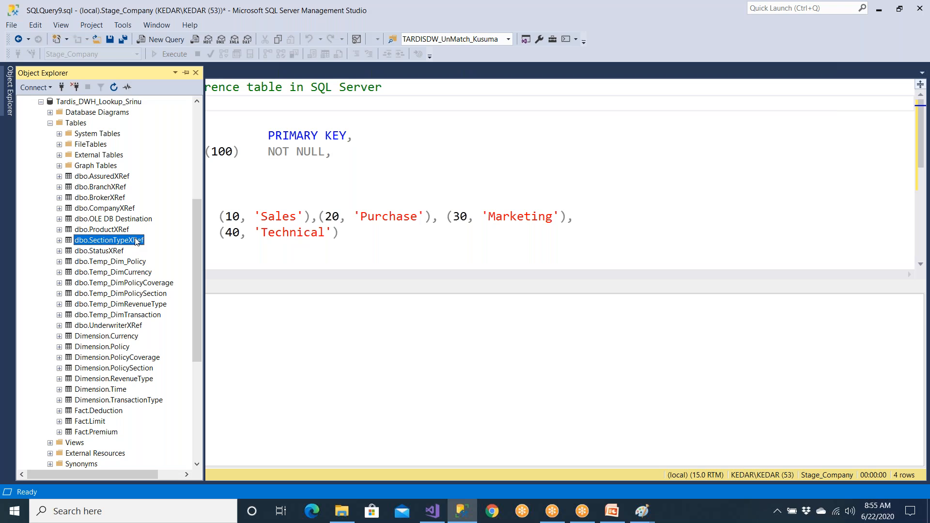
Disconnect the KURINJI instance and locate the Stage_Company database on the local server.
{"action": "left_click", "coordinate": [435, 516]}
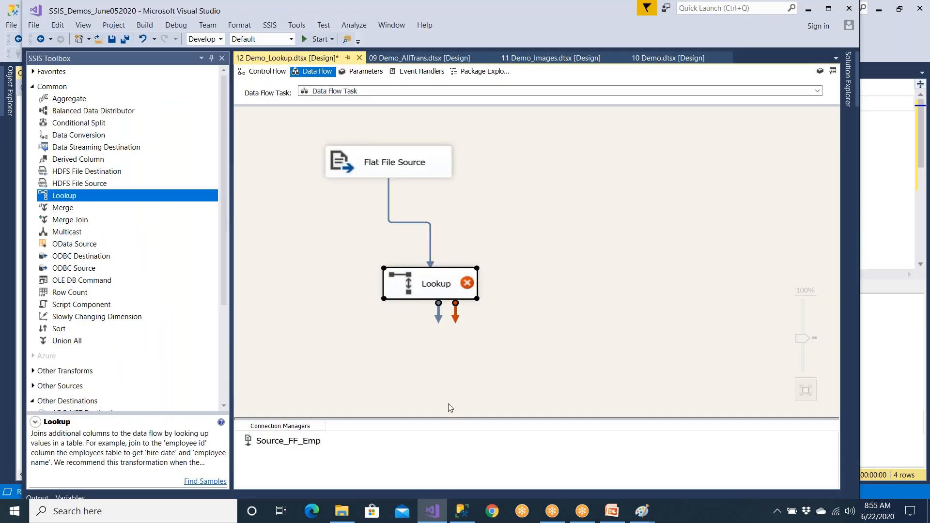
{"action": "left_click", "coordinate": [462, 512]}
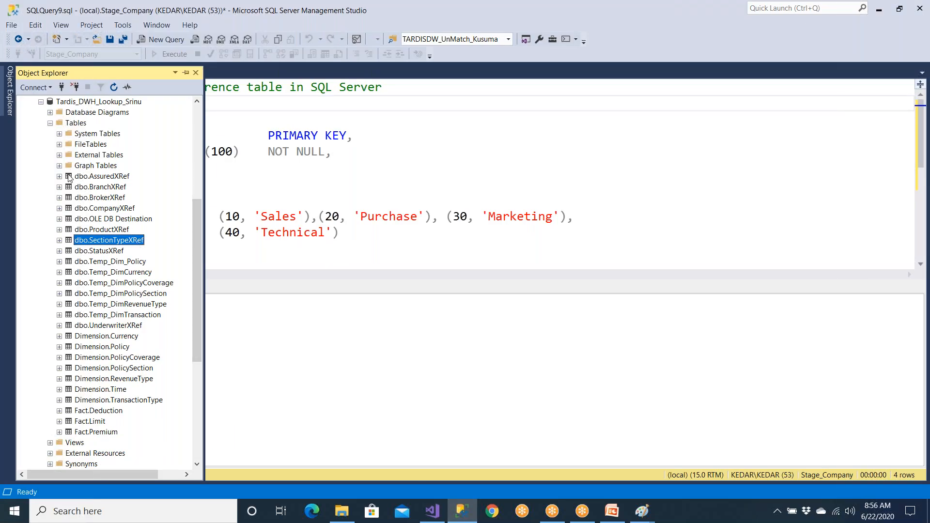
{"action": "left_click", "coordinate": [114, 105]}
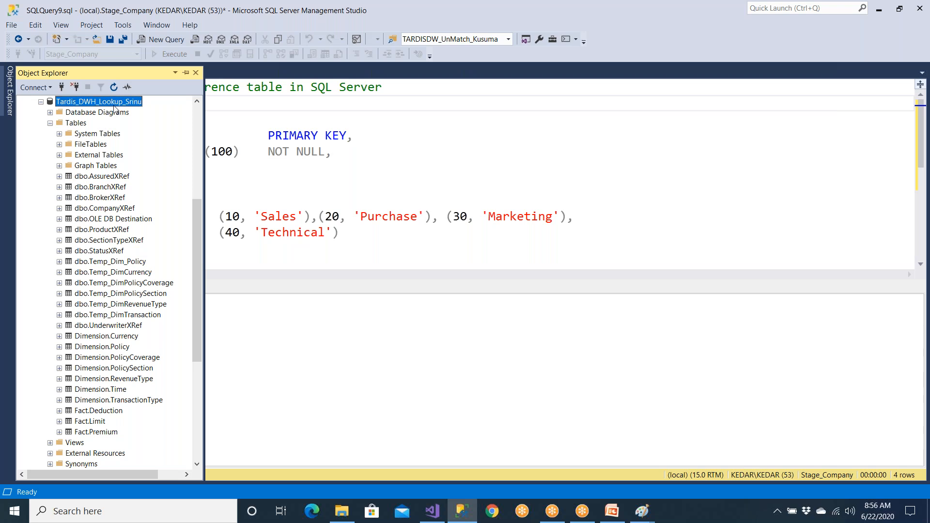
{"action": "scroll", "coordinate": [111, 117], "scroll_direction": "up", "scroll_amount": 5}
{"action": "left_click", "coordinate": [83, 168]}
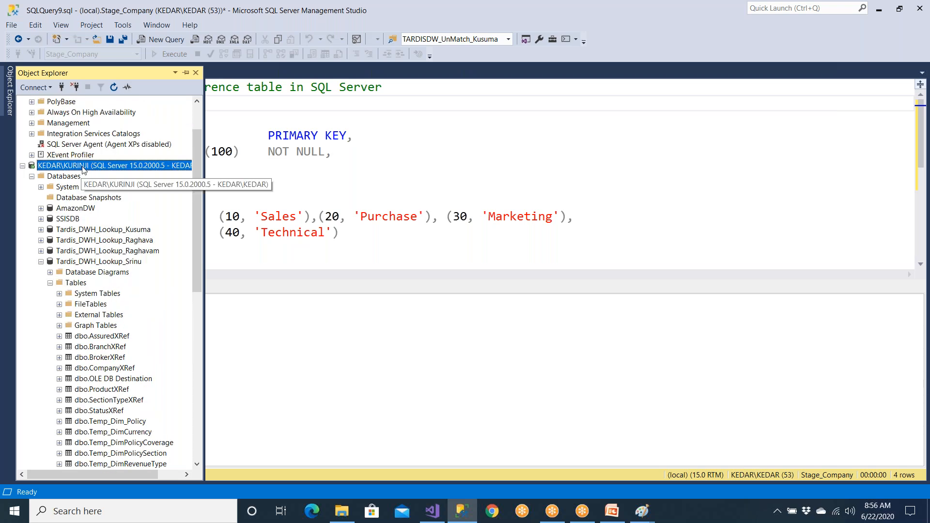
{"action": "left_click", "coordinate": [75, 88]}
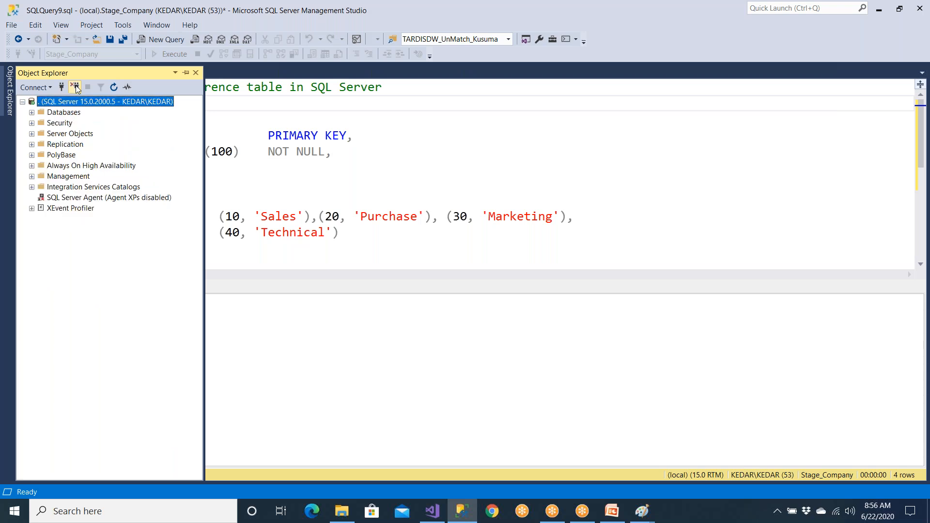
{"action": "double_click", "coordinate": [71, 115]}
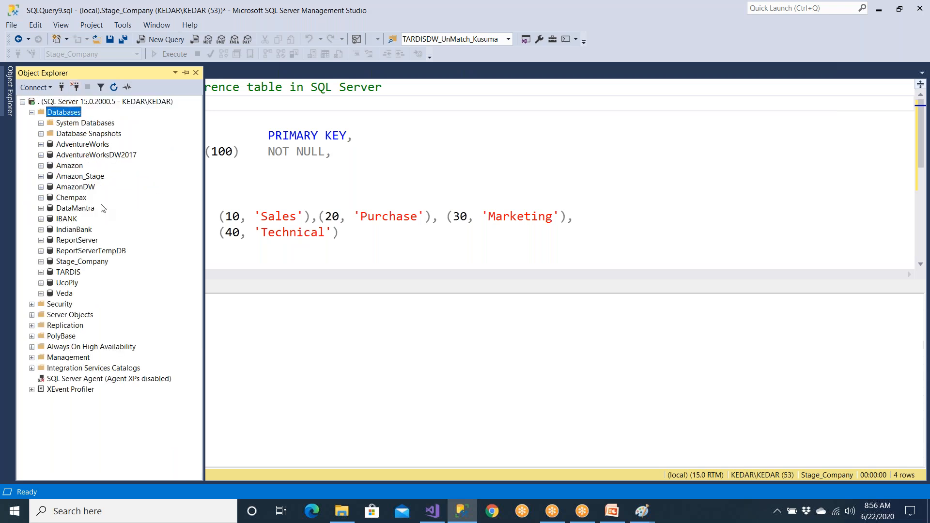
{"action": "left_click", "coordinate": [107, 261]}
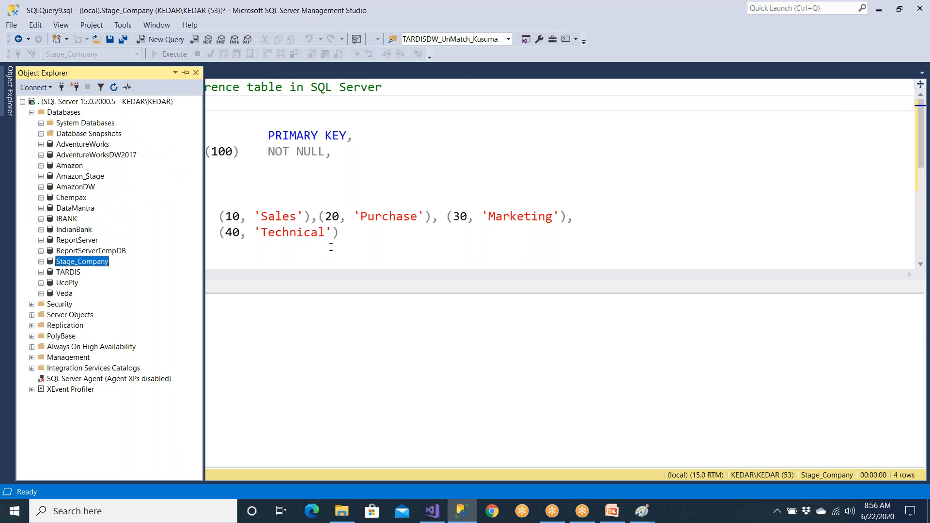
Return to the query script, switch to Visual Studio and open the Lookup transformation's editor.
{"action": "left_click", "coordinate": [358, 247]}
{"action": "scroll", "coordinate": [359, 247], "scroll_direction": "down", "scroll_amount": 3}
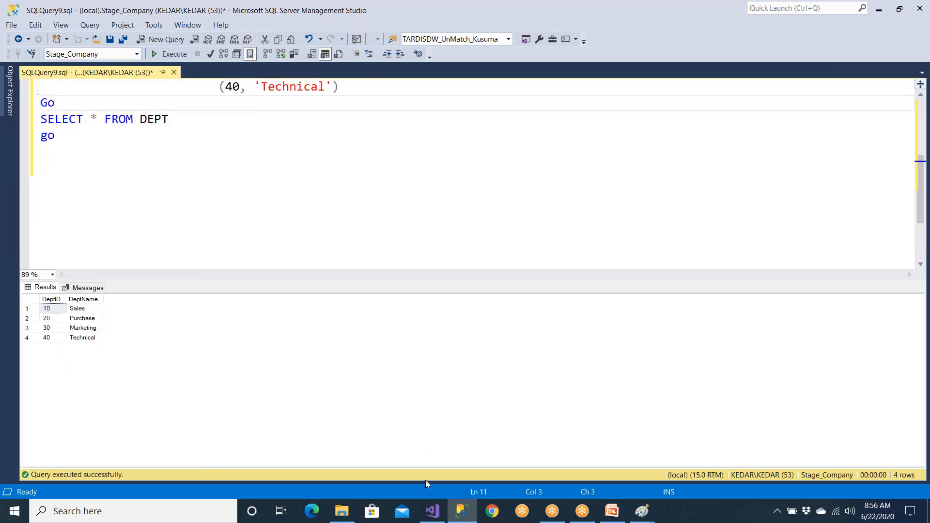
{"action": "left_click", "coordinate": [432, 511]}
{"action": "double_click", "coordinate": [436, 283]}
Switch to SQL Server Management Studio and run only SELECT * FROM DEPT to compare its rows with the INSERT values.
{"action": "left_click", "coordinate": [466, 513]}
{"action": "left_click_drag", "start_coordinate": [117, 140], "coordinate": [41, 120]}
{"action": "left_click", "coordinate": [173, 56]}
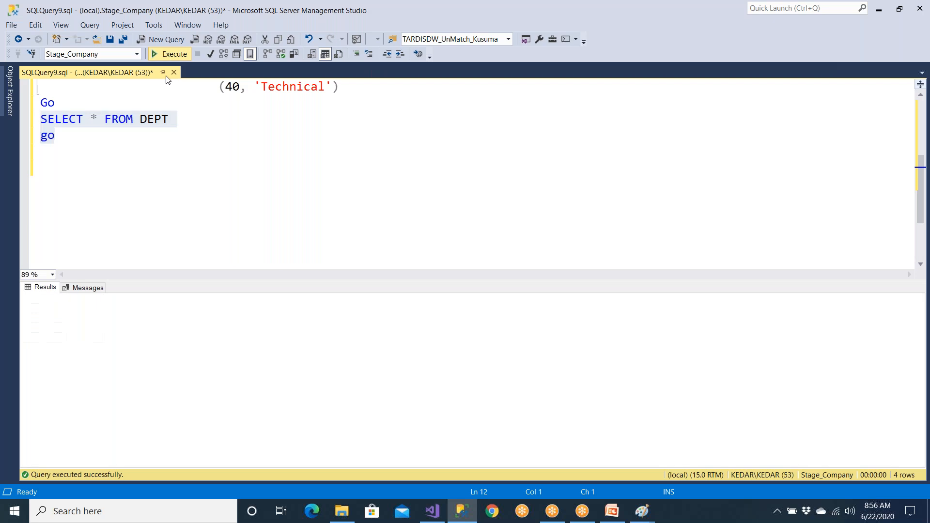
{"action": "scroll", "coordinate": [145, 187], "scroll_direction": "up", "scroll_amount": 3}
{"action": "scroll", "coordinate": [165, 129], "scroll_direction": "down", "scroll_amount": 1}
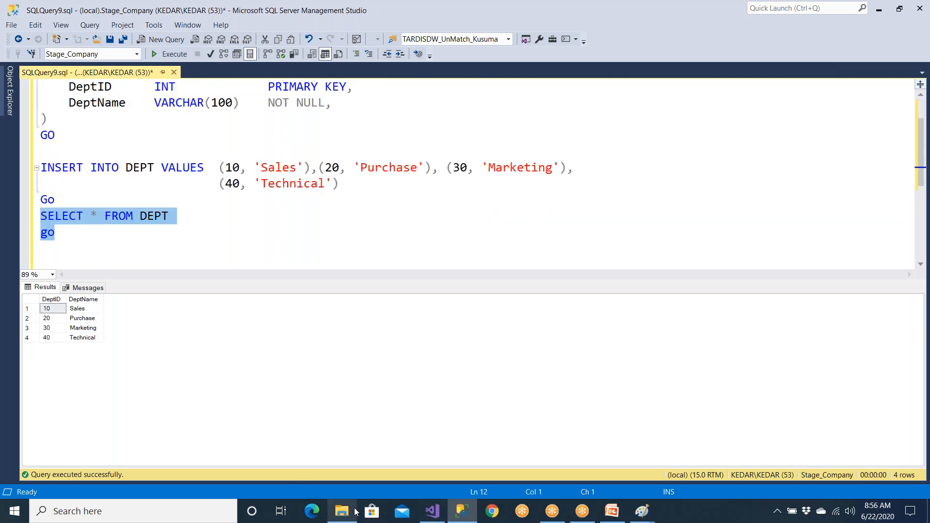
Open Emp.txt from the SSISSourceData folder, set the DEPTID of the EID 18 row to 22 and highlight rows 16 to 19.
{"action": "left_click", "coordinate": [315, 450]}
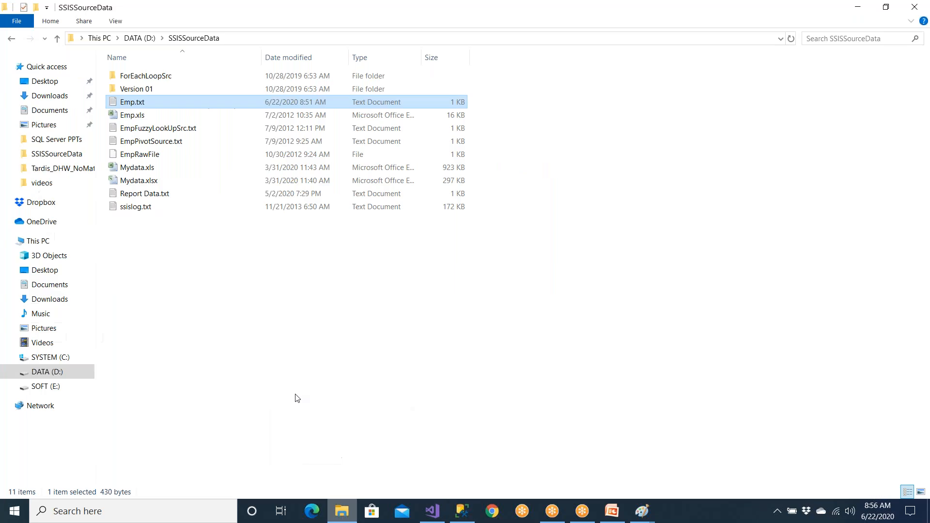
{"action": "double_click", "coordinate": [169, 103]}
{"action": "left_click", "coordinate": [334, 325]}
{"action": "left_click", "coordinate": [316, 310]}
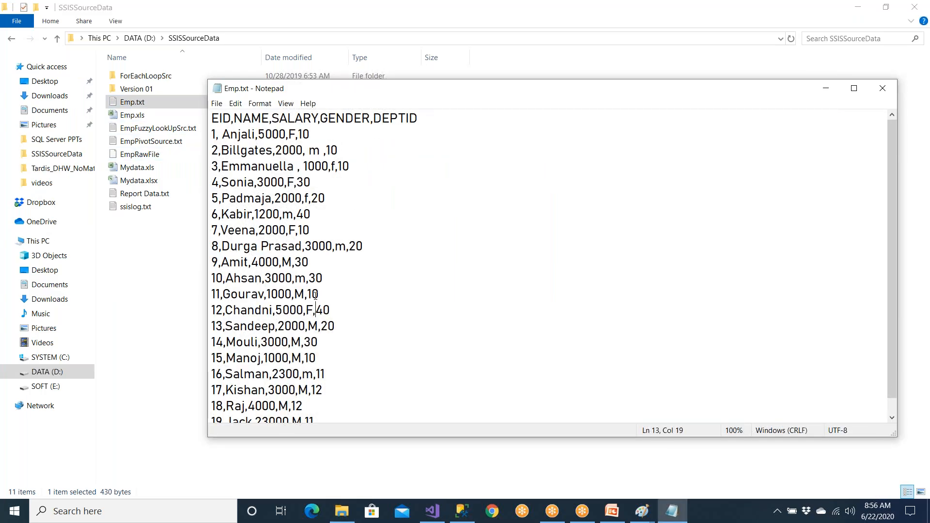
{"action": "scroll", "coordinate": [316, 310], "scroll_direction": "down", "scroll_amount": 1}
{"action": "double_click", "coordinate": [319, 358]}
{"action": "left_click", "coordinate": [316, 374]}
{"action": "double_click", "coordinate": [301, 390]}
{"action": "type", "text": "22"}
{"action": "left_click_drag", "start_coordinate": [314, 407], "coordinate": [208, 358]}
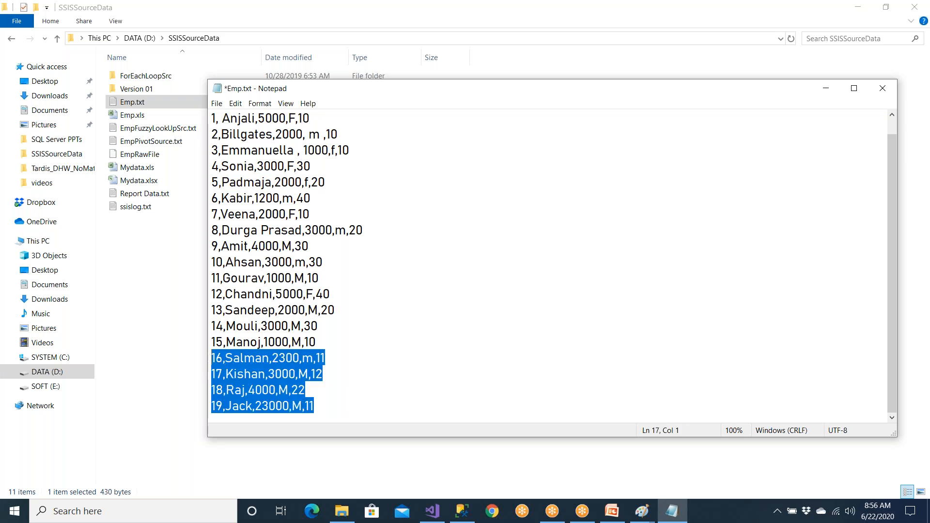
Switch back to the Lookup Transformation Editor, set non-matching rows to Redirect rows to no match output and open the Connection page.
{"action": "left_click", "coordinate": [460, 510]}
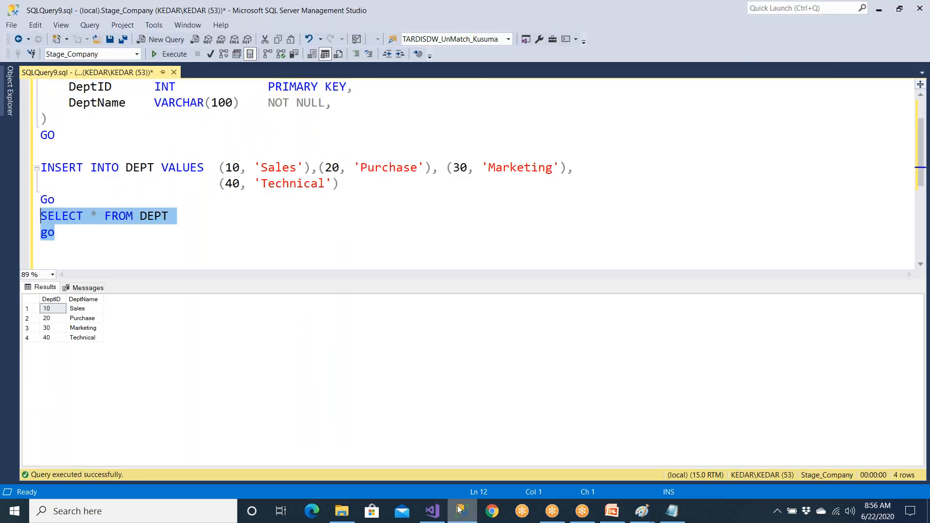
{"action": "left_click", "coordinate": [432, 510]}
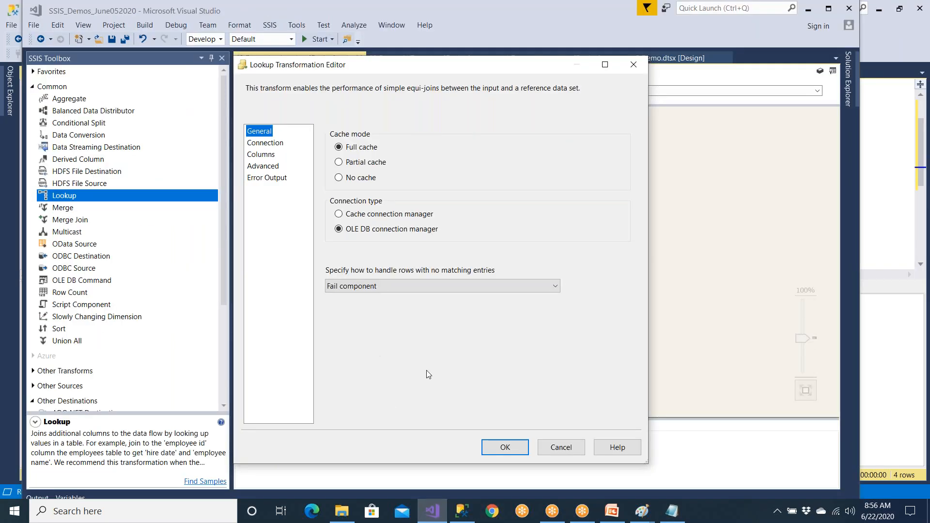
{"action": "left_click", "coordinate": [557, 446]}
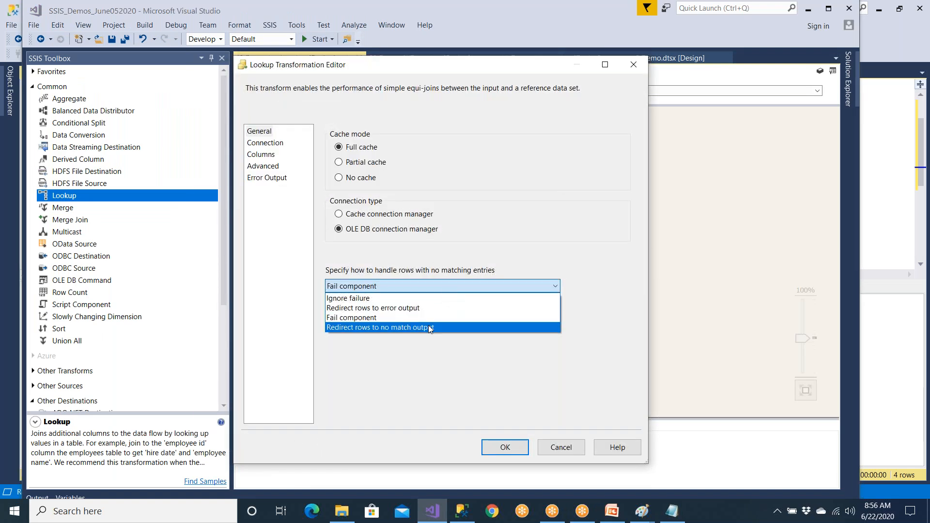
{"action": "left_click", "coordinate": [429, 326]}
{"action": "left_click", "coordinate": [277, 147]}
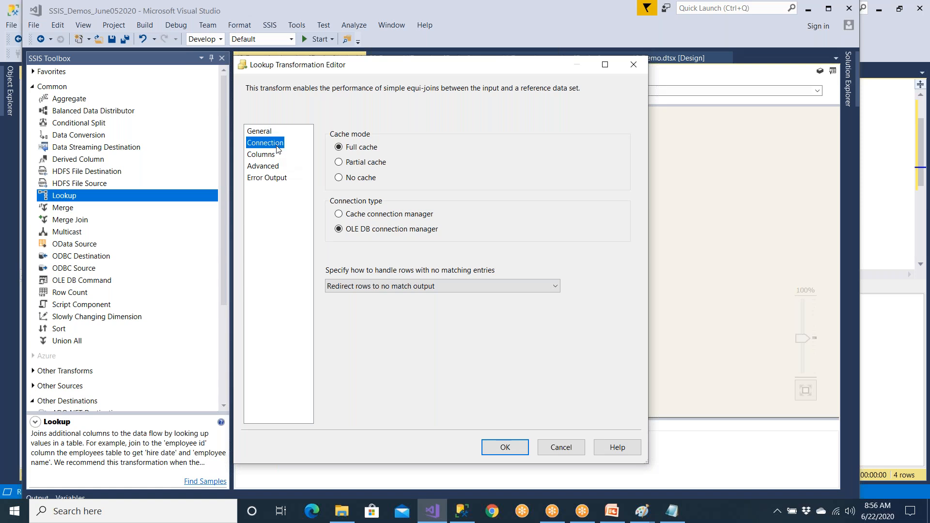
Delete the LocalHost.AdventureWorks data connection and set up a new OLE DB connection to server ".", testing it.
{"action": "left_click", "coordinate": [589, 181]}
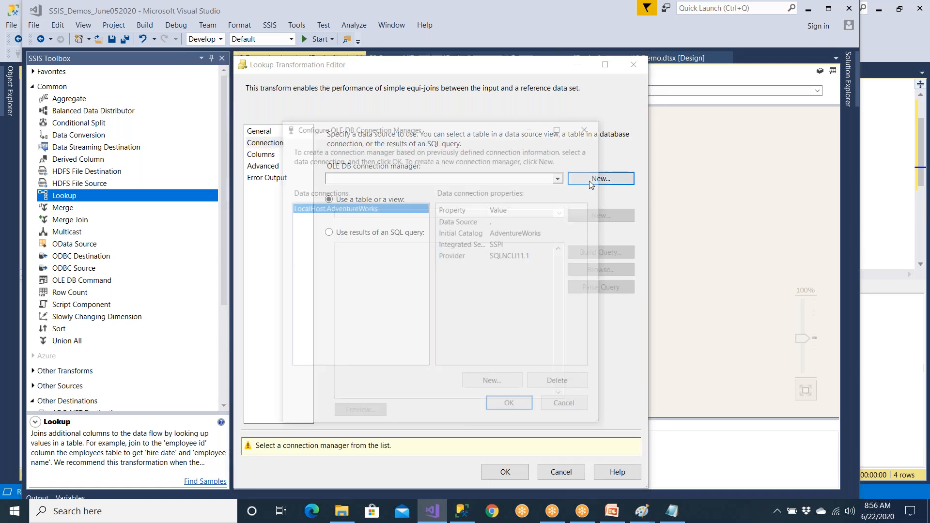
{"action": "left_click", "coordinate": [545, 385]}
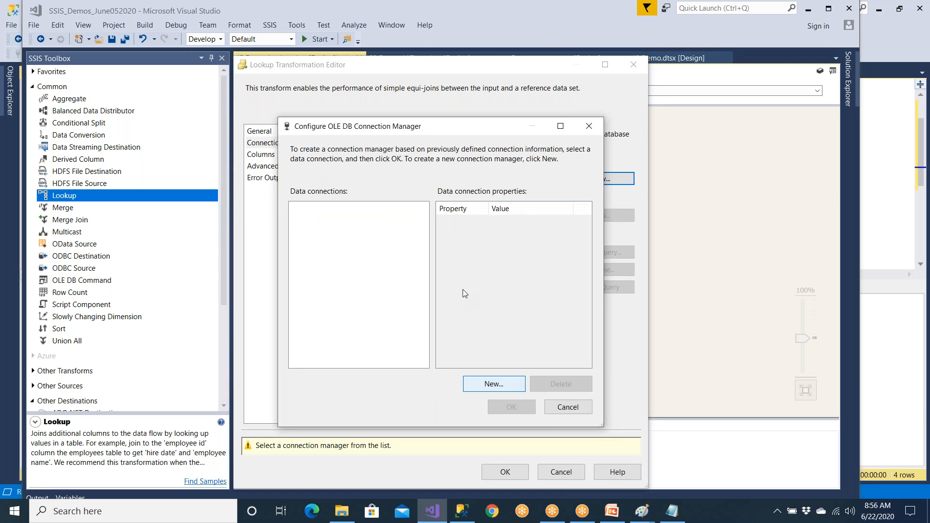
{"action": "left_click", "coordinate": [357, 134]}
{"action": "type", "text": "."}
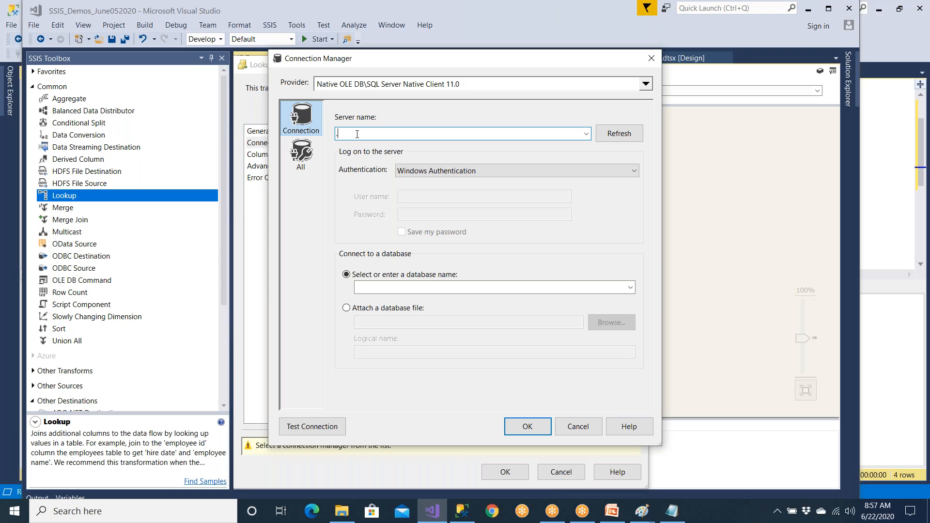
{"action": "left_click", "coordinate": [328, 429]}
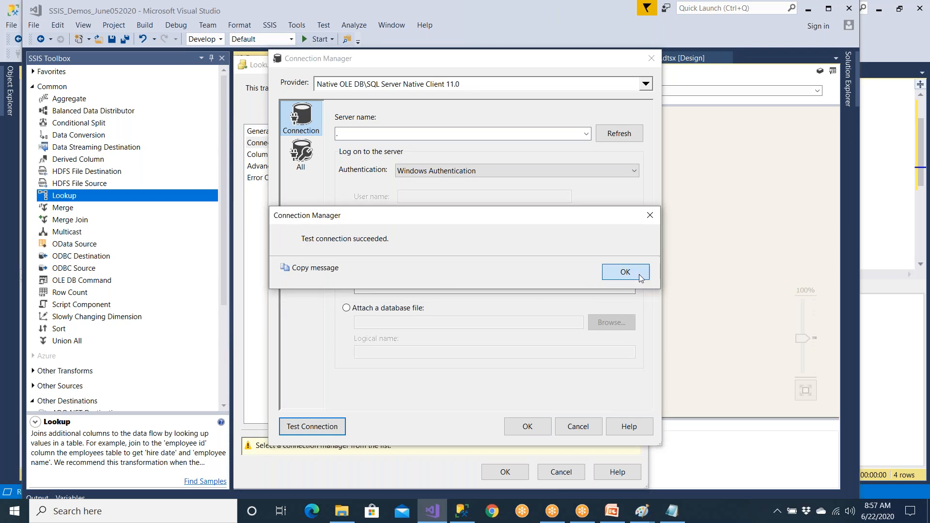
{"action": "left_click", "coordinate": [623, 272]}
Select the Stage_Company database for the new connection and assign it to the Lookup transformation.
{"action": "left_click", "coordinate": [629, 286]}
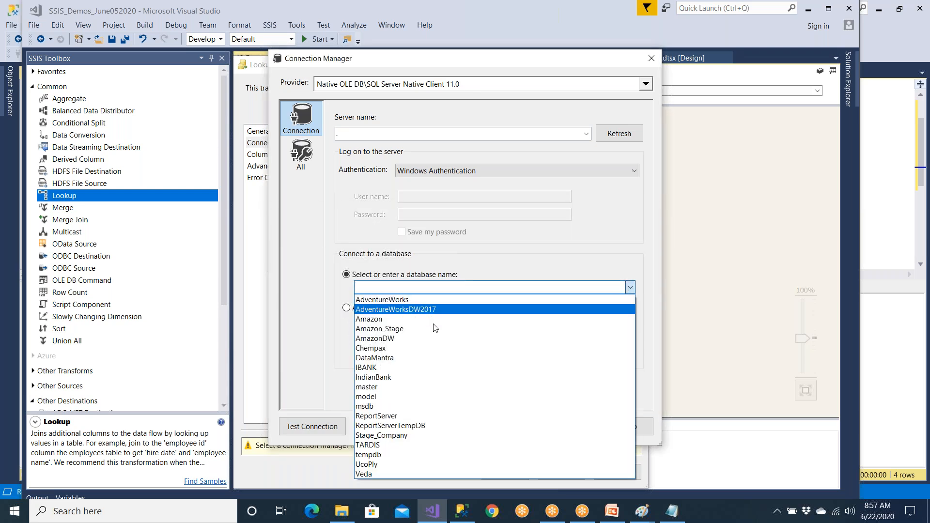
{"action": "left_click", "coordinate": [405, 436]}
{"action": "left_click", "coordinate": [526, 426]}
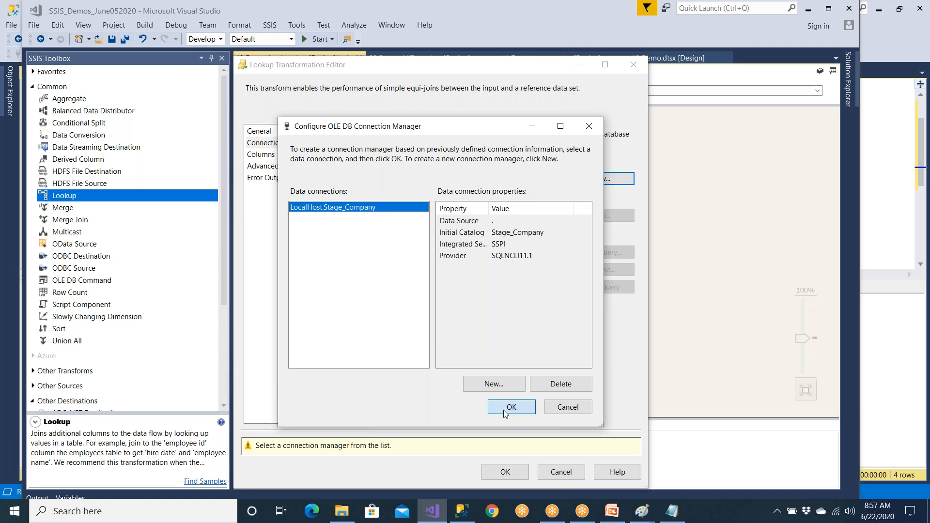
{"action": "left_click", "coordinate": [503, 410]}
Choose [dbo].[Dept] as the lookup's reference table in the maximized editor and preview its rows.
{"action": "left_click", "coordinate": [559, 214]}
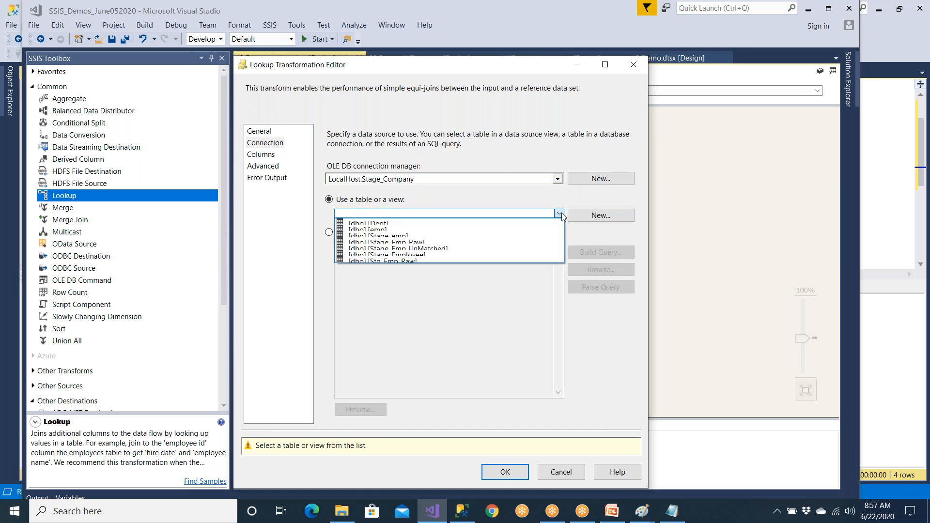
{"action": "left_click", "coordinate": [606, 65]}
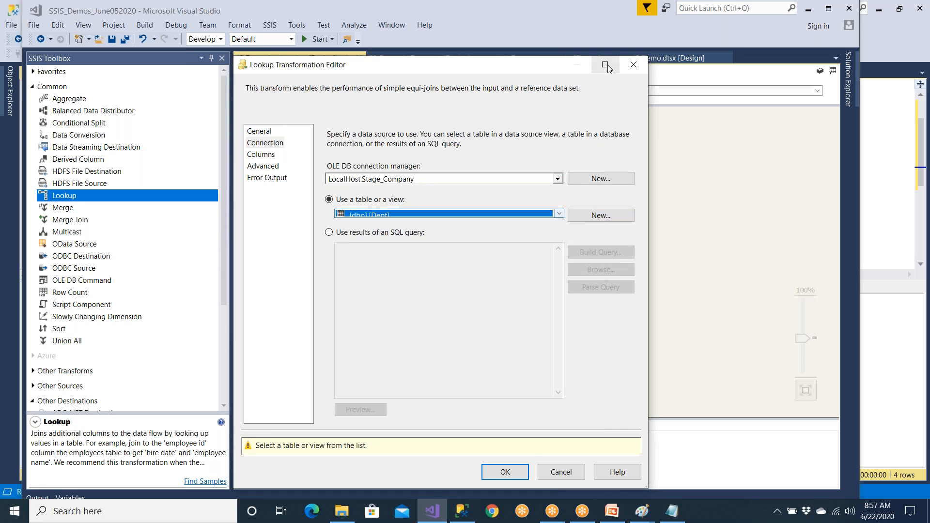
{"action": "left_click", "coordinate": [606, 65]}
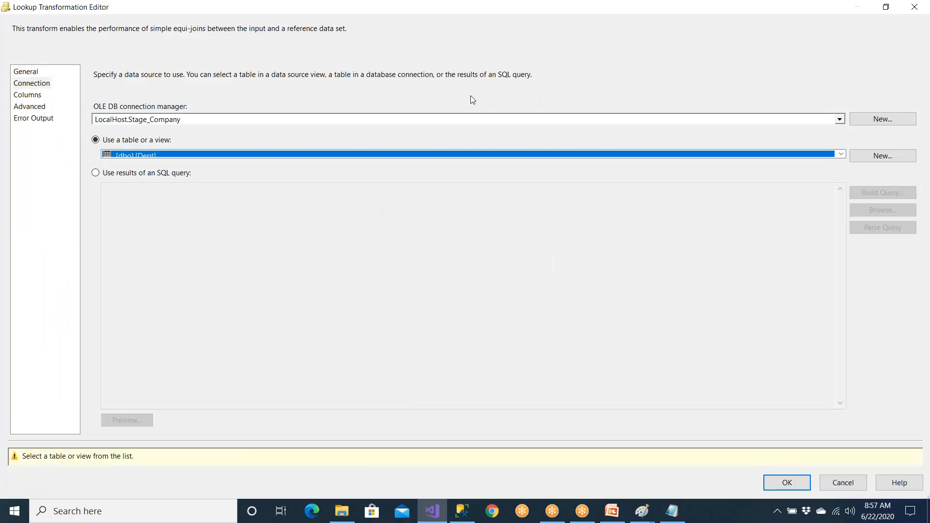
{"action": "left_click", "coordinate": [159, 156]}
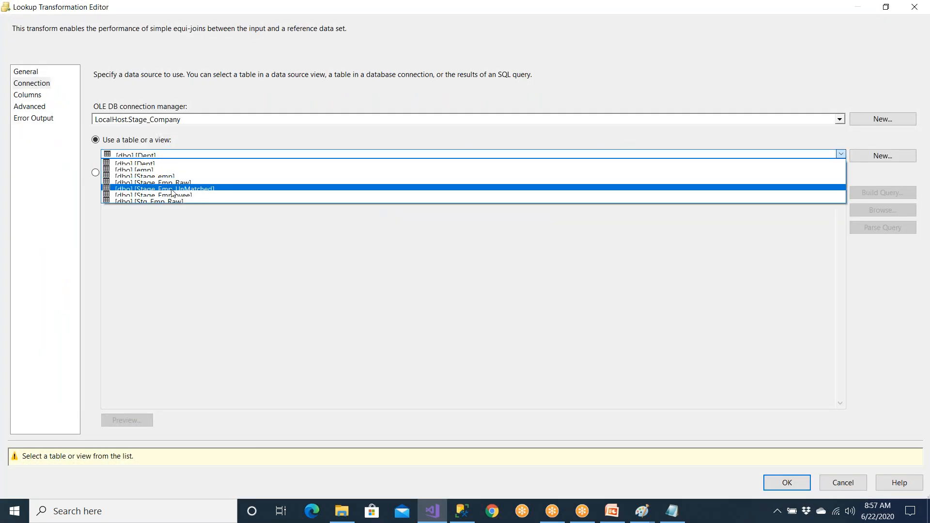
{"action": "left_click", "coordinate": [164, 163]}
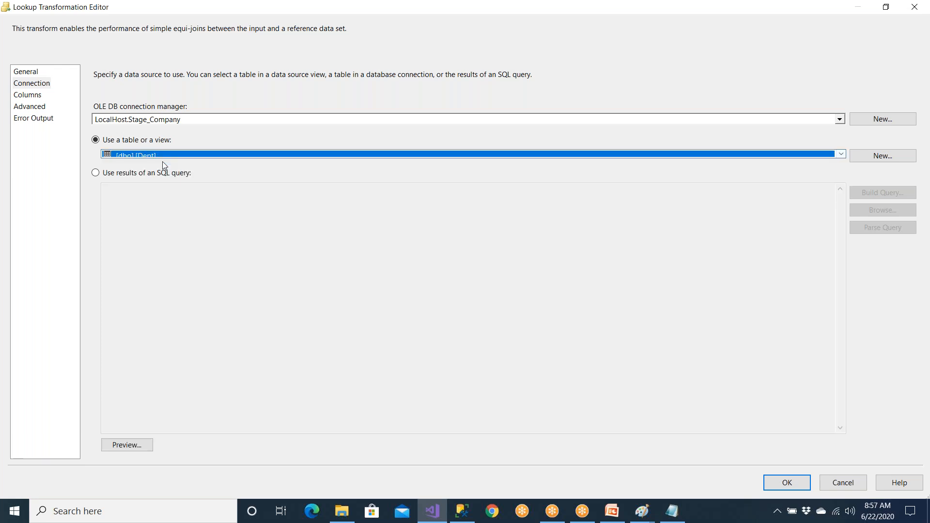
{"action": "left_click", "coordinate": [137, 444]}
{"action": "left_click", "coordinate": [547, 367]}
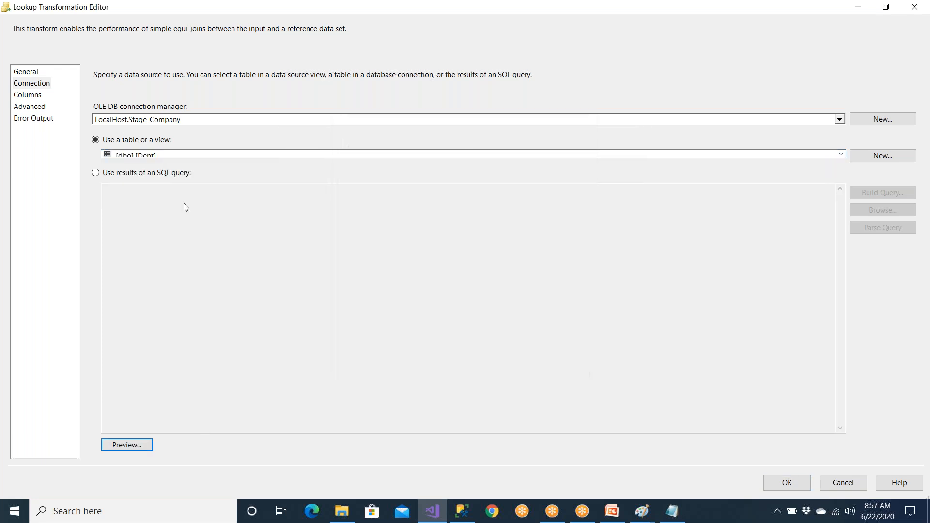
Base the lookup on an SQL query, copying SELECT * FROM DEPT from the SQL Server Management Studio script, and preview its results.
{"action": "left_click", "coordinate": [142, 173]}
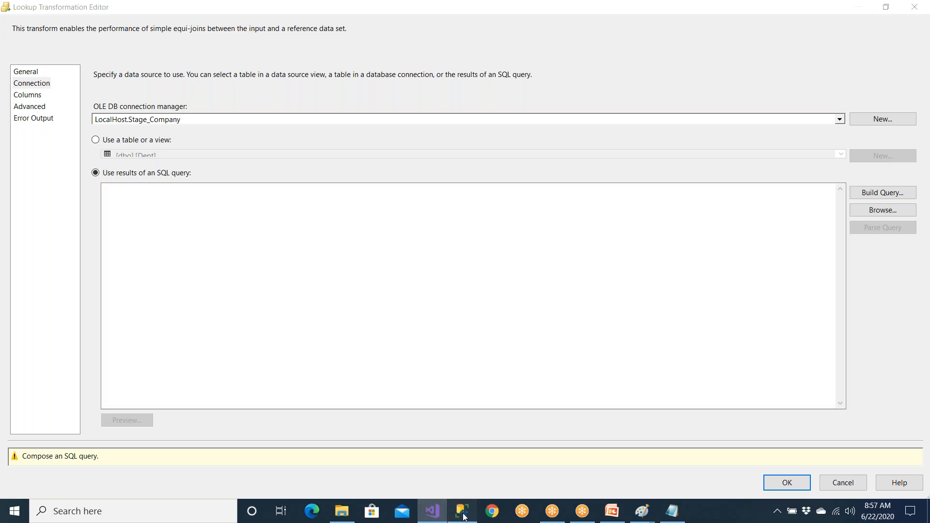
{"action": "left_click", "coordinate": [462, 511]}
{"action": "left_click", "coordinate": [68, 252]}
{"action": "left_click_drag", "start_coordinate": [169, 216], "coordinate": [27, 217]}
{"action": "key", "text": "ctrl+c"}
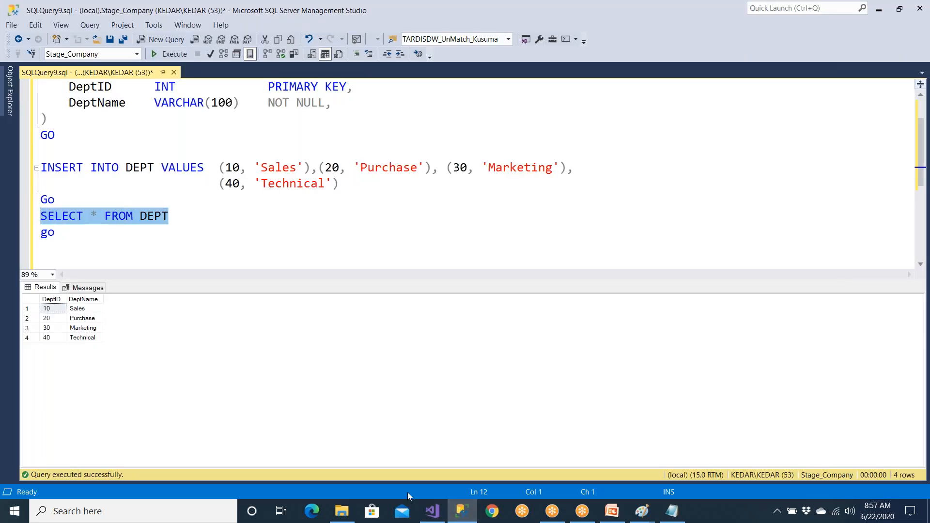
{"action": "left_click", "coordinate": [432, 511]}
{"action": "key", "text": "ctrl+v"}
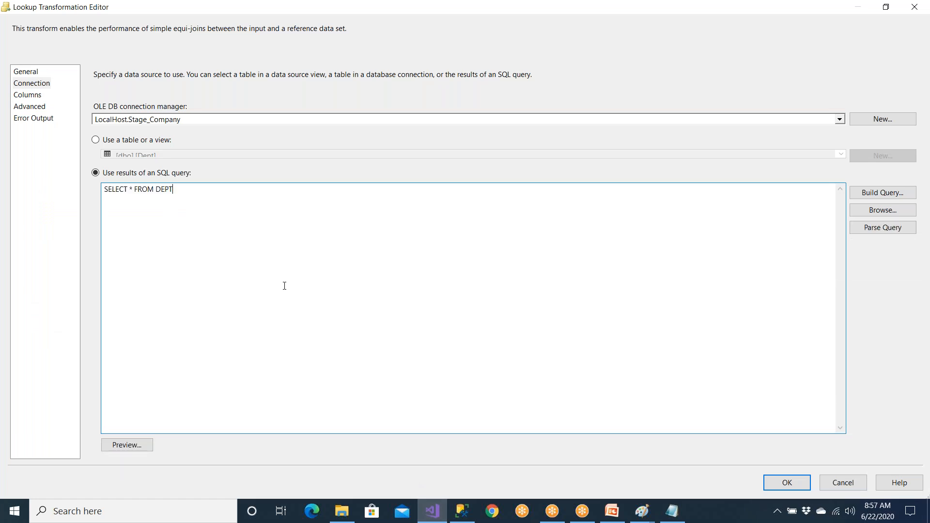
{"action": "left_click", "coordinate": [138, 448]}
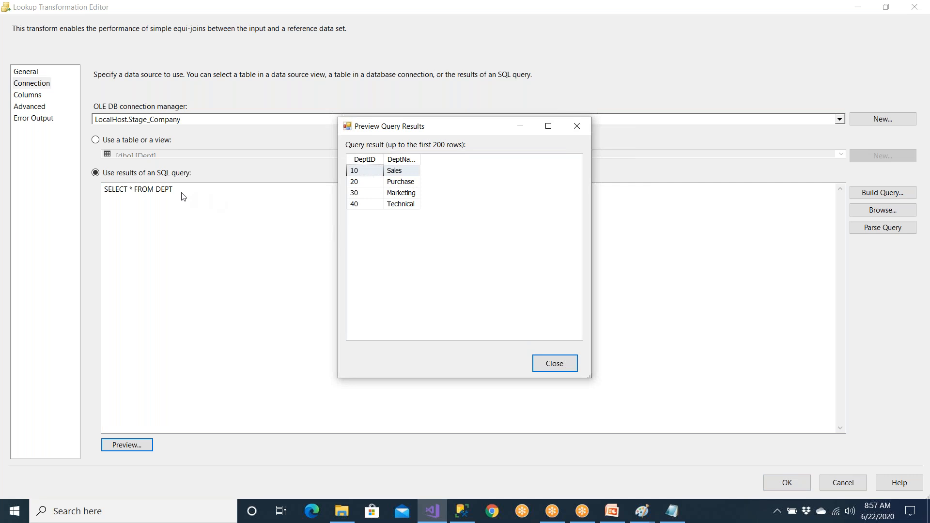
{"action": "left_click", "coordinate": [555, 366]}
{"action": "left_click", "coordinate": [200, 195]}
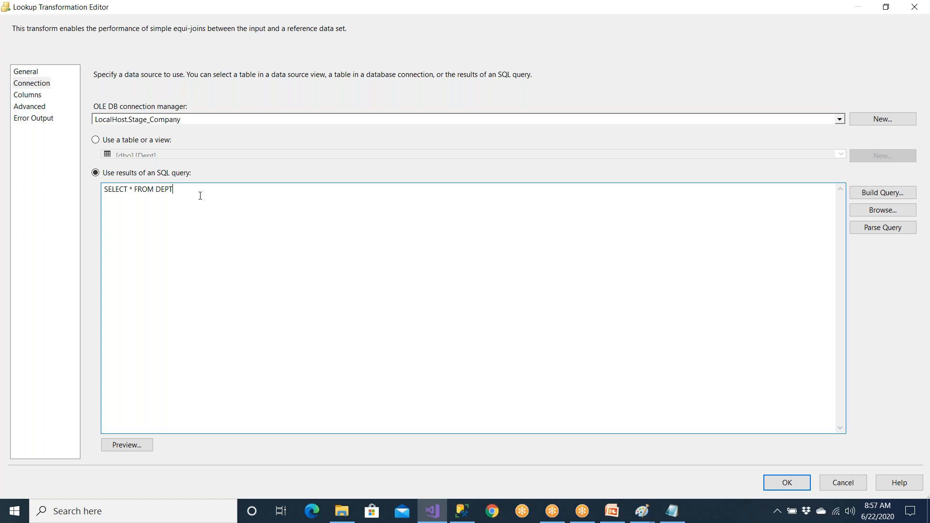
{"action": "type", "text": "wh"}
{"action": "key", "text": "BackSpace"}
{"action": "key", "text": "BackSpace"}
Open the Columns page, enlarge the available input and lookup column boxes and widen the lookup Name column.
{"action": "left_click", "coordinate": [34, 96]}
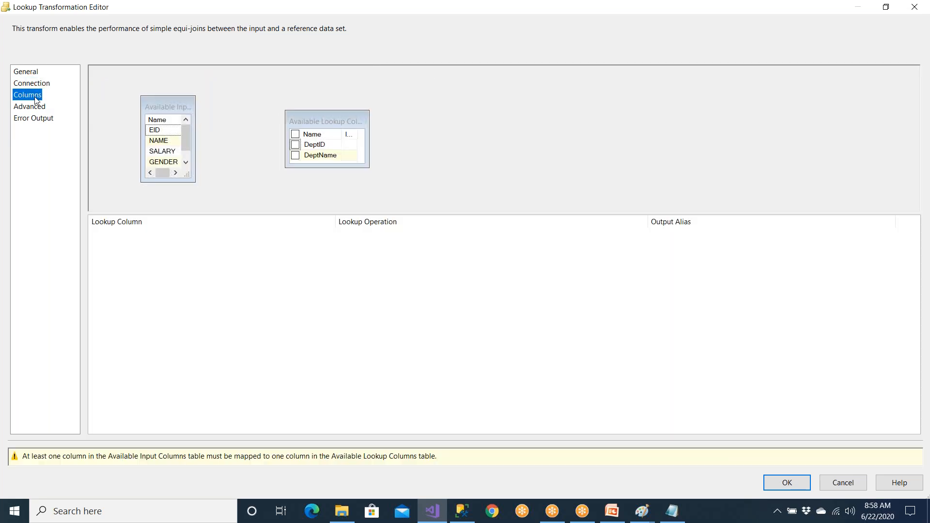
{"action": "left_click", "coordinate": [323, 161]}
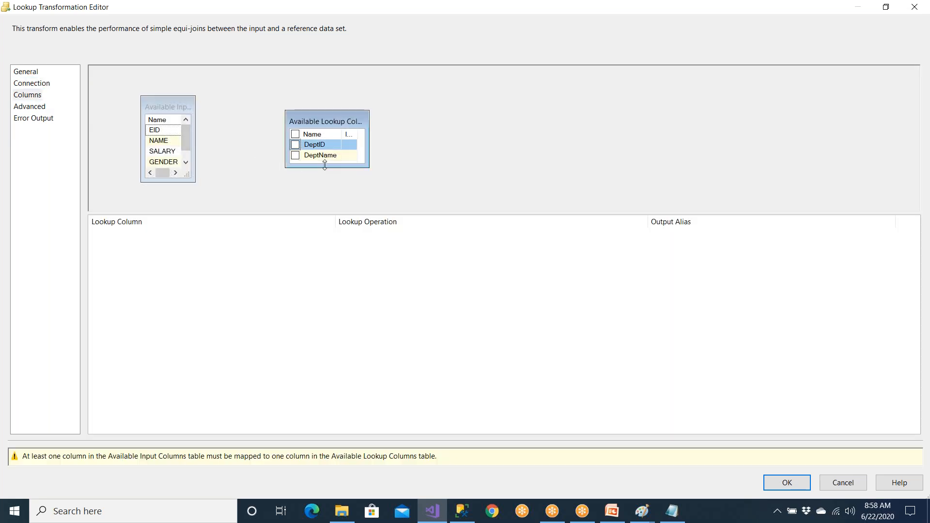
{"action": "left_click_drag", "start_coordinate": [189, 178], "coordinate": [213, 210]}
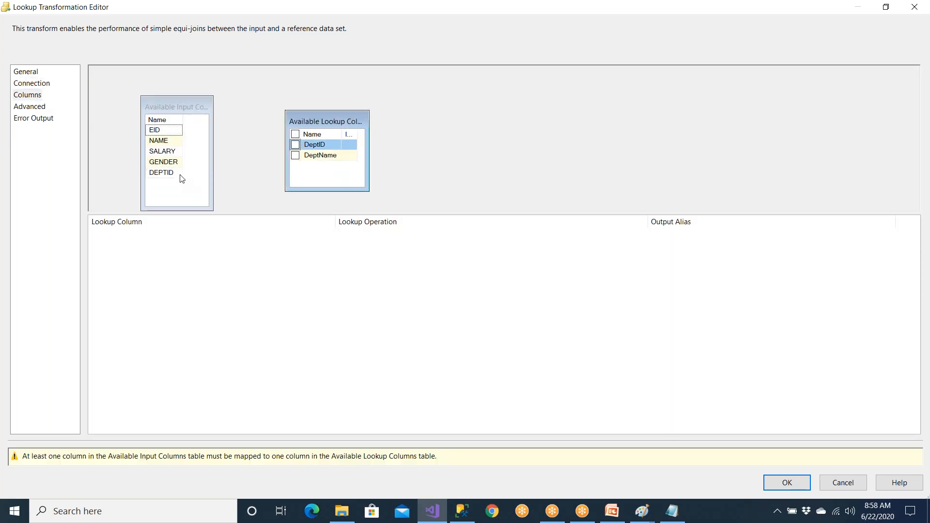
{"action": "left_click", "coordinate": [178, 173]}
{"action": "left_click", "coordinate": [339, 145]}
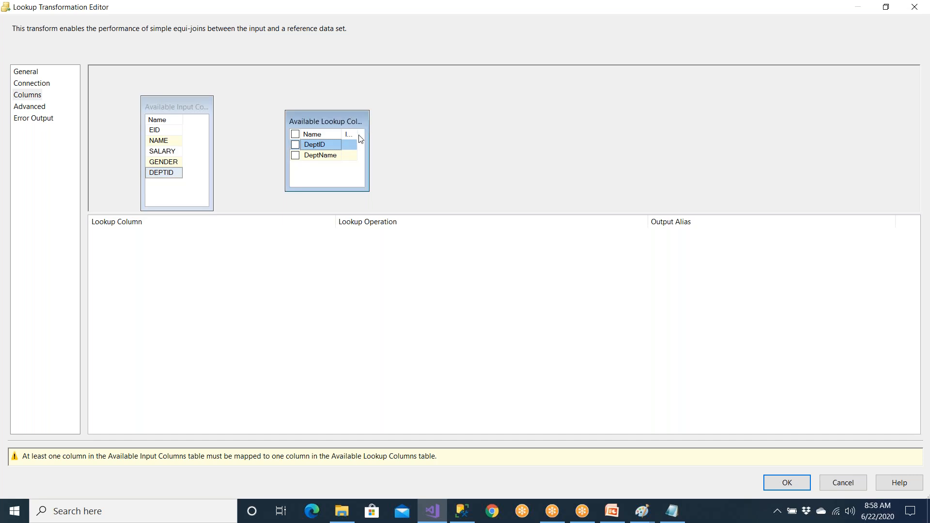
{"action": "left_click_drag", "start_coordinate": [368, 175], "coordinate": [497, 174]}
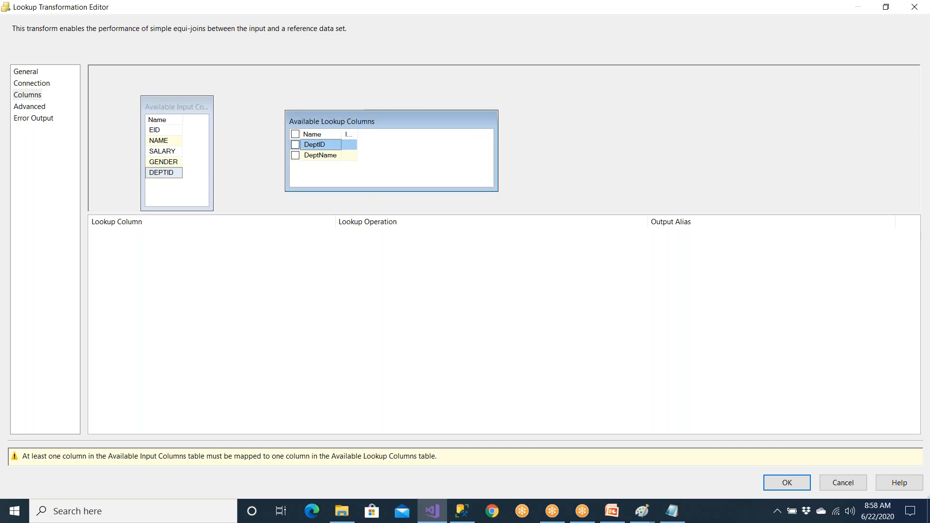
{"action": "left_click", "coordinate": [360, 137]}
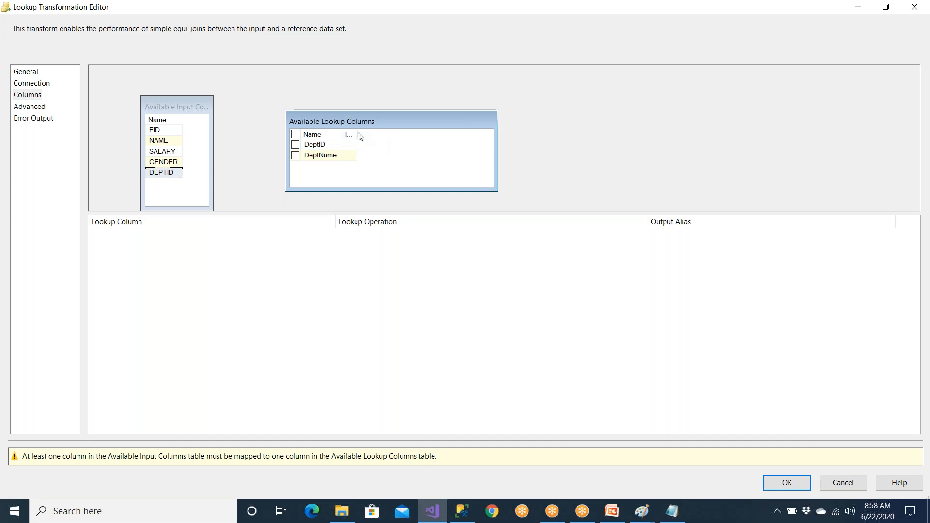
{"action": "left_click_drag", "start_coordinate": [342, 131], "coordinate": [395, 131]}
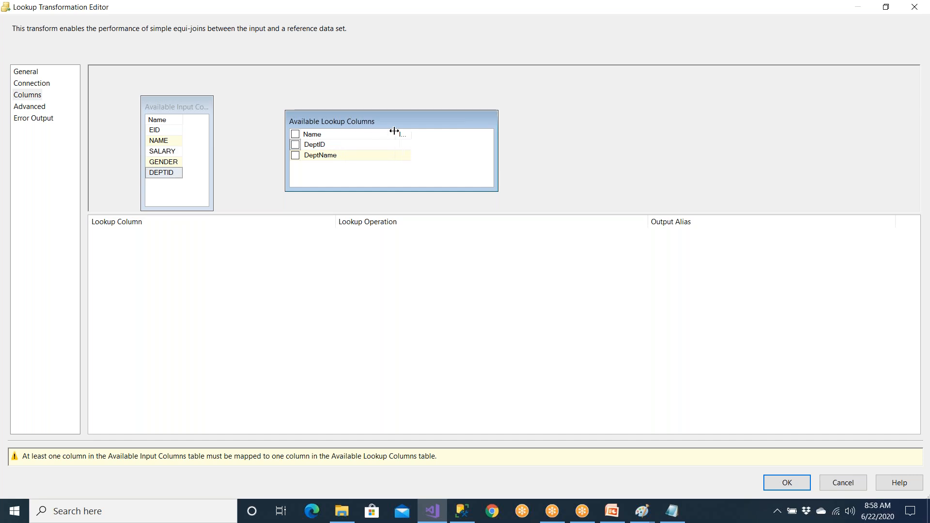
Try to map the input column DEPTID to the lookup column DeptID, and inspect both columns' data types.
{"action": "left_click_drag", "start_coordinate": [177, 174], "coordinate": [315, 145]}
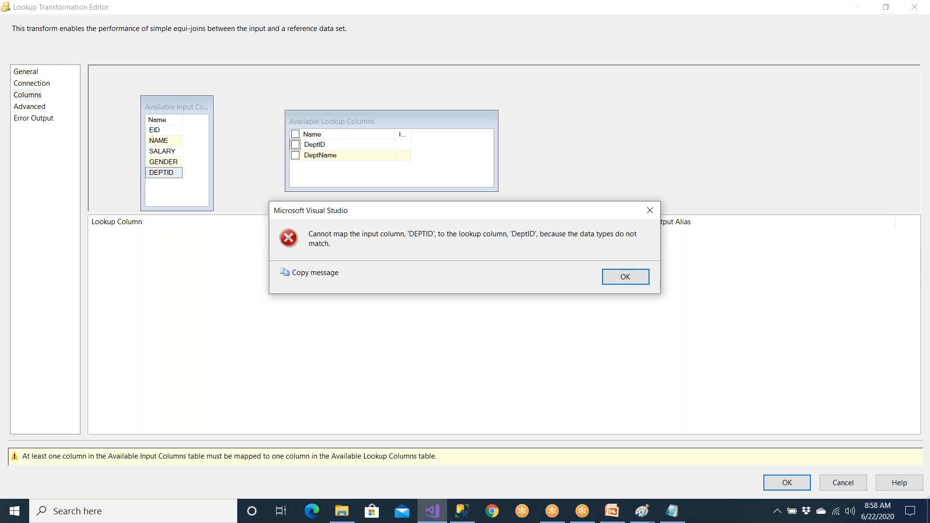
{"action": "left_click", "coordinate": [619, 283]}
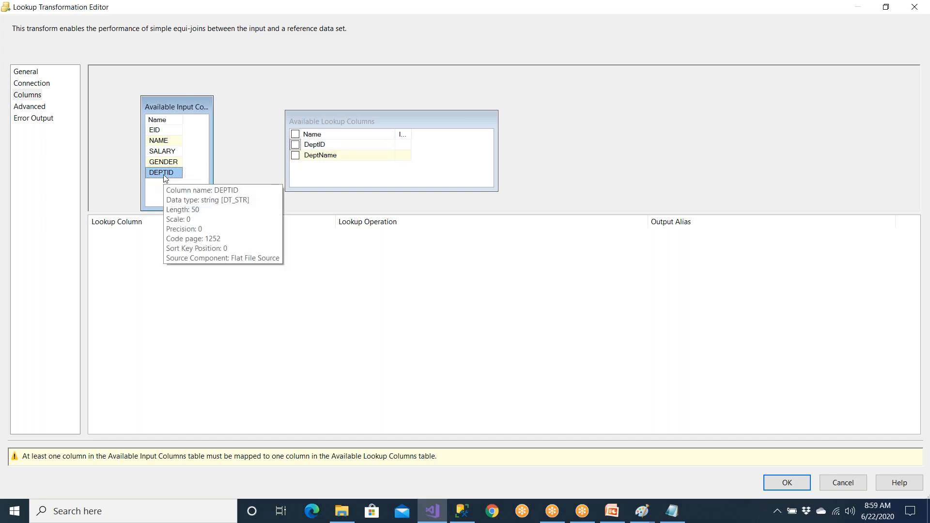
{"action": "left_click", "coordinate": [162, 134]}
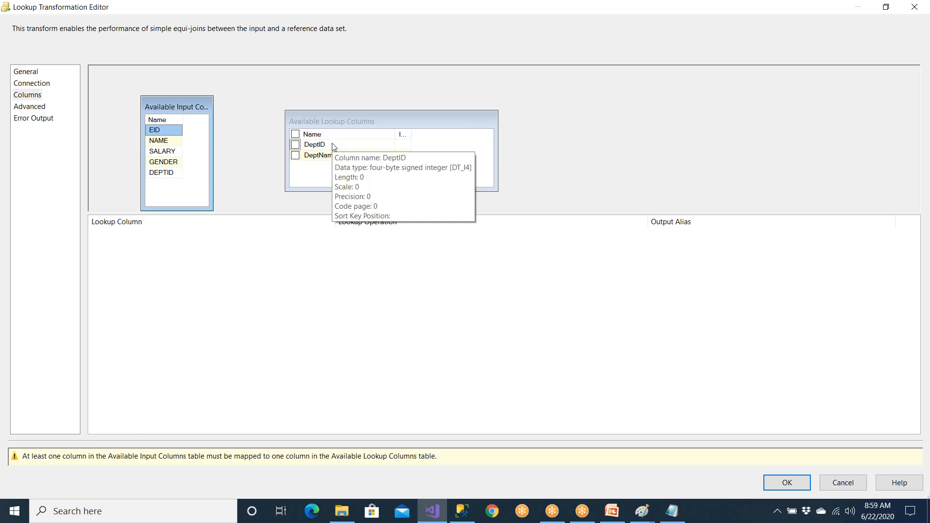
{"action": "left_click", "coordinate": [166, 173]}
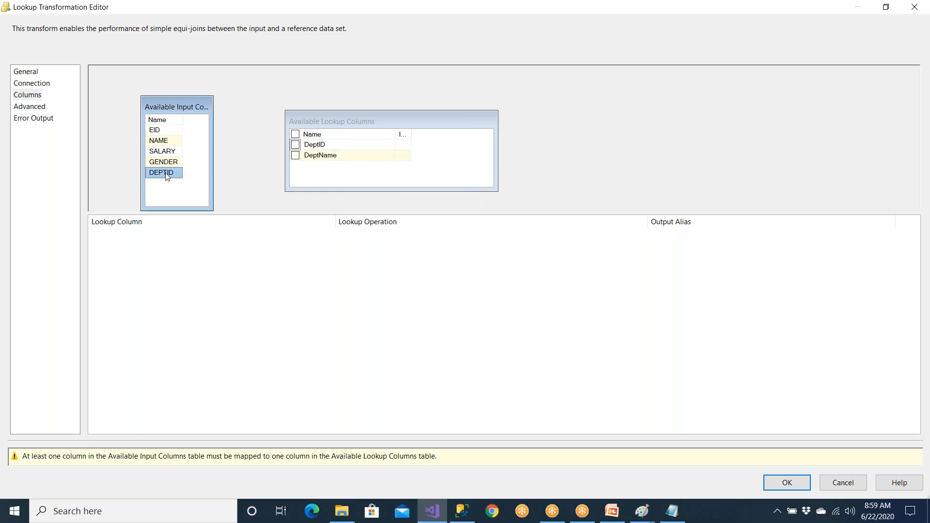
{"action": "left_click", "coordinate": [326, 145]}
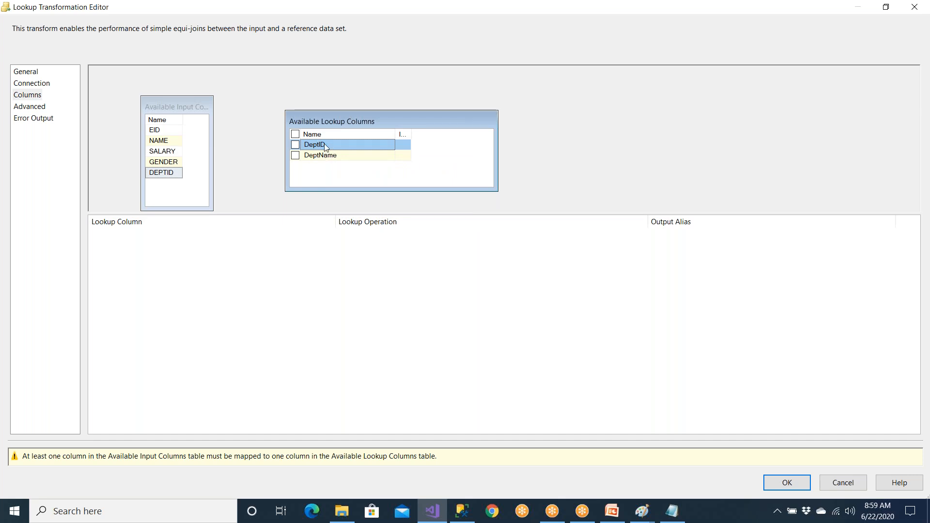
Switch to SQL Server Management Studio and highlight the data type of DeptID in the CREATE TABLE Dept statement.
{"action": "left_click", "coordinate": [464, 519]}
{"action": "left_click_drag", "start_coordinate": [155, 137], "coordinate": [245, 150]}
{"action": "left_click_drag", "start_coordinate": [154, 135], "coordinate": [187, 134]}
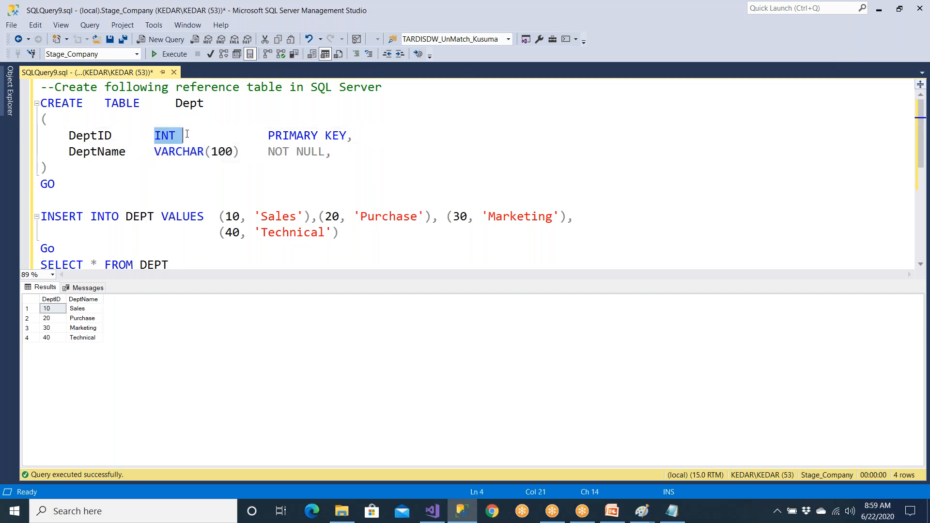
{"action": "left_click", "coordinate": [172, 140]}
{"action": "left_click", "coordinate": [154, 136]}
{"action": "left_click_drag", "start_coordinate": [154, 135], "coordinate": [196, 136]}
Switch to Emp.txt in Notepad and highlight the DEPTID values at the ends of several rows.
{"action": "left_click", "coordinate": [671, 509]}
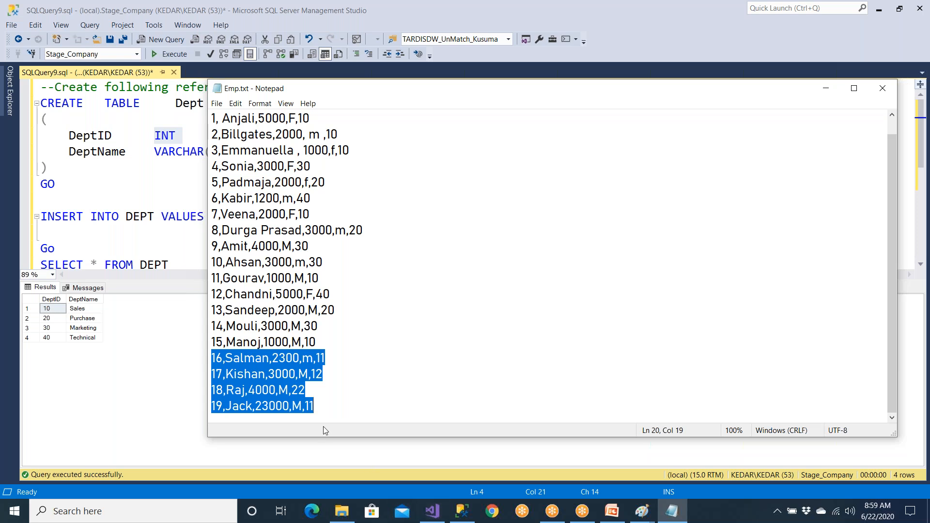
{"action": "left_click", "coordinate": [323, 409]}
{"action": "left_click", "coordinate": [326, 134]}
{"action": "double_click", "coordinate": [345, 151]}
{"action": "double_click", "coordinate": [322, 180]}
{"action": "double_click", "coordinate": [303, 198]}
{"action": "double_click", "coordinate": [304, 214]}
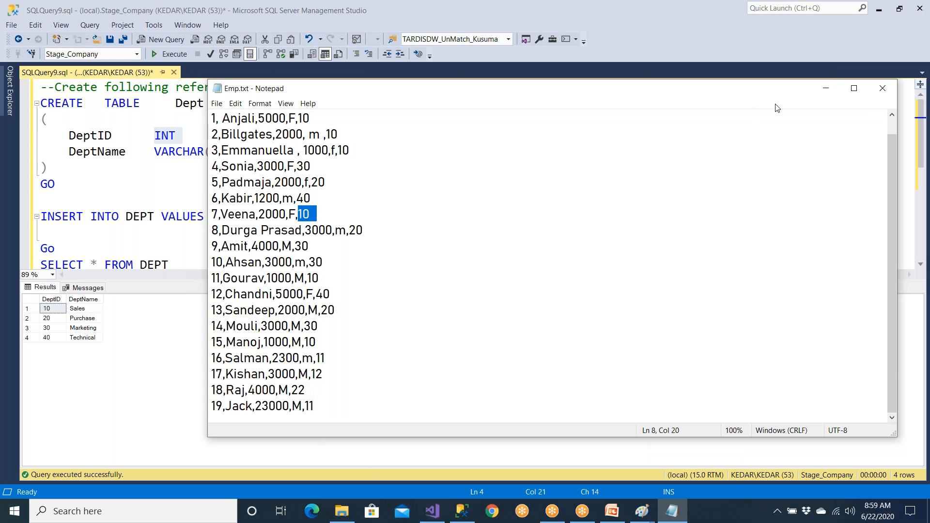
{"action": "left_click", "coordinate": [109, 426]}
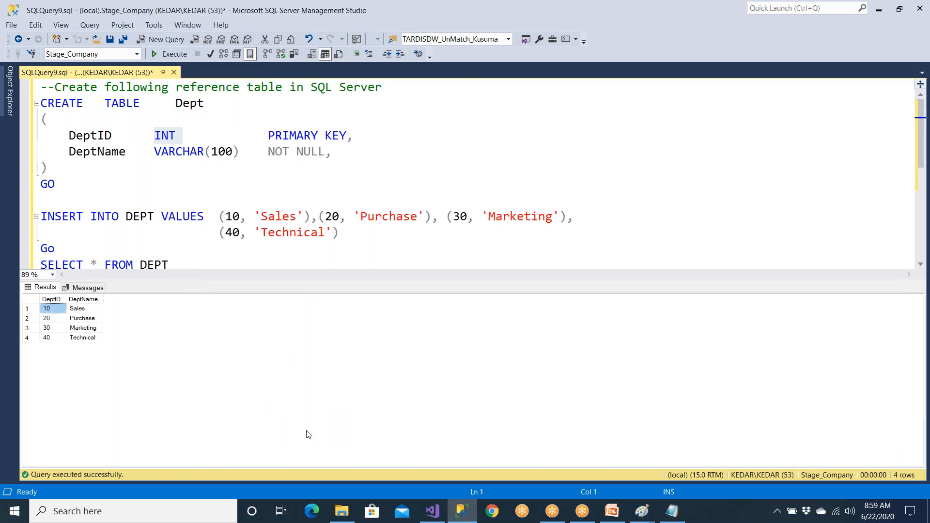
{"action": "left_click", "coordinate": [341, 511]}
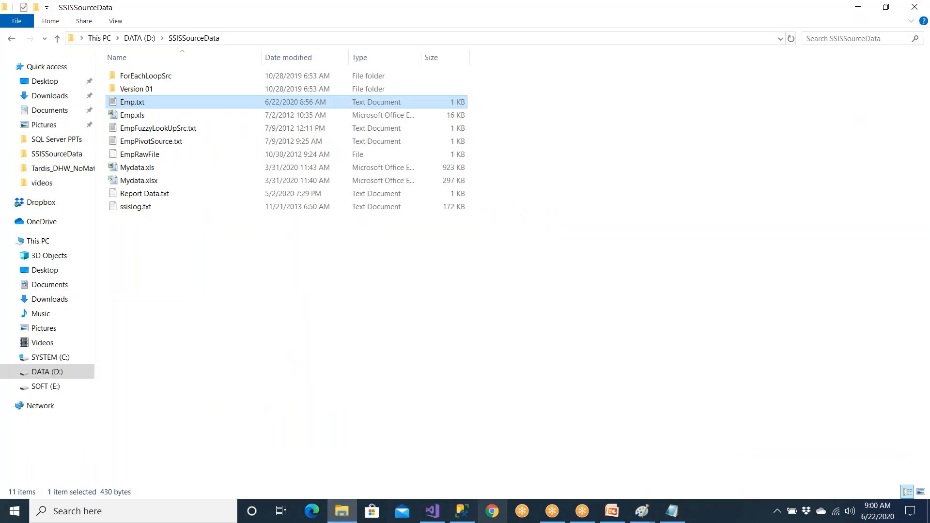
{"action": "left_click", "coordinate": [462, 511]}
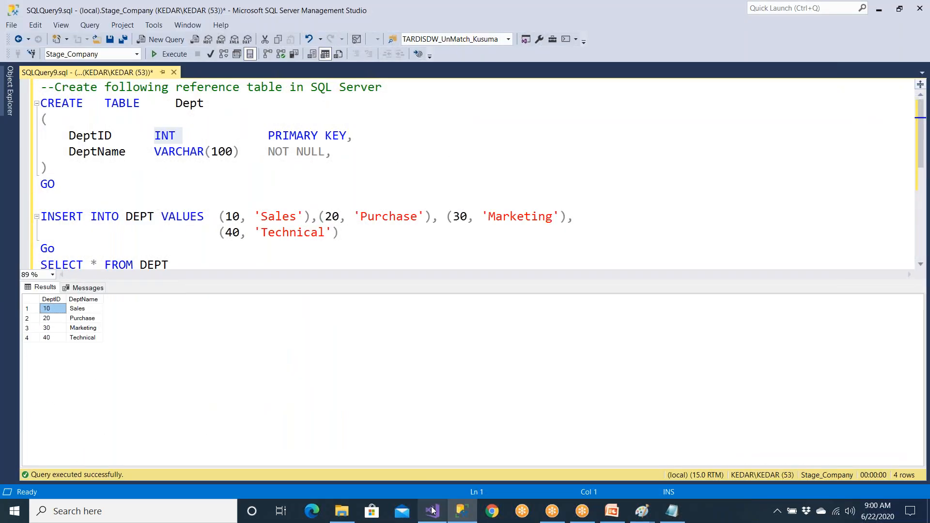
Switch back to Visual Studio, cancel the Lookup Transformation Editor and delete the path from Flat File Source to Lookup.
{"action": "left_click", "coordinate": [432, 511]}
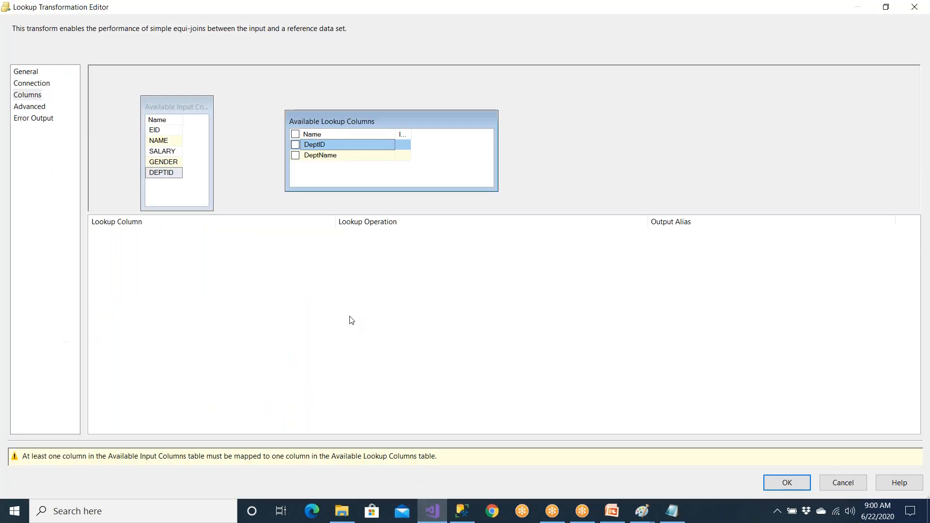
{"action": "left_click", "coordinate": [844, 482]}
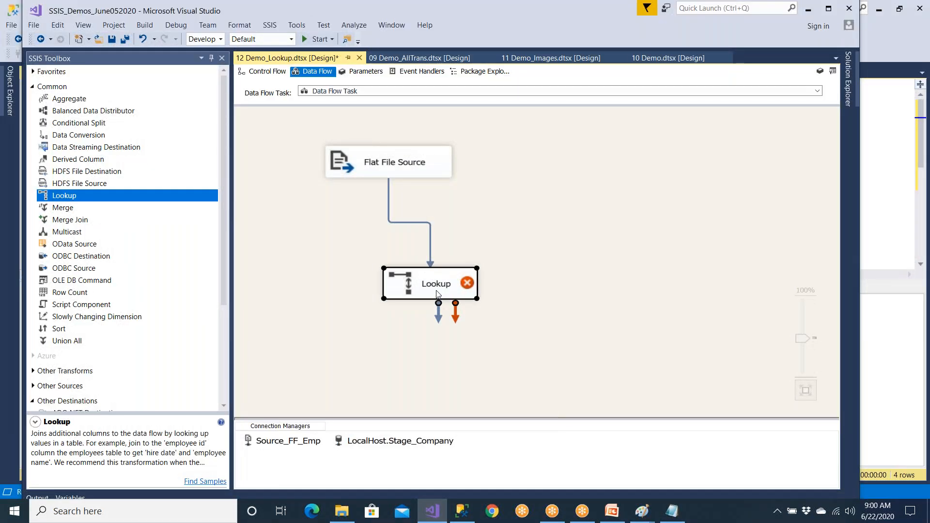
{"action": "left_click", "coordinate": [430, 258]}
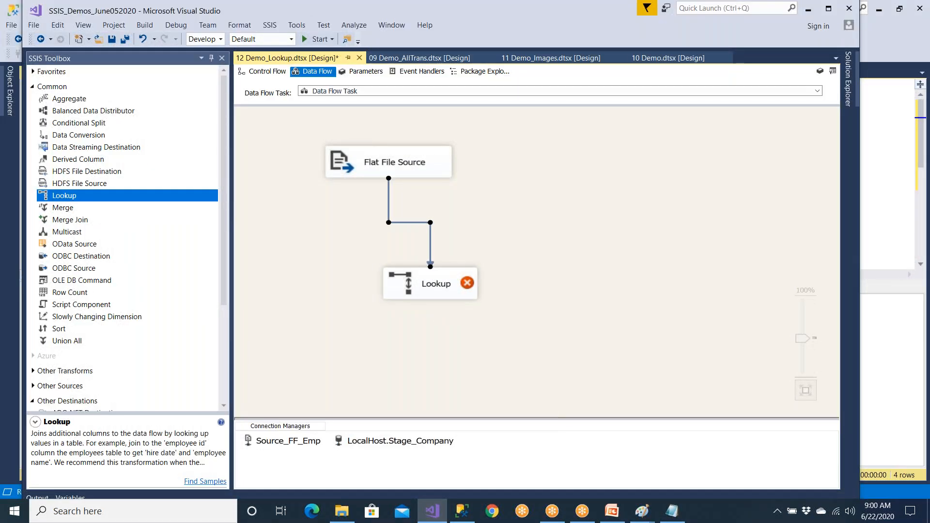
{"action": "right_click", "coordinate": [431, 255]}
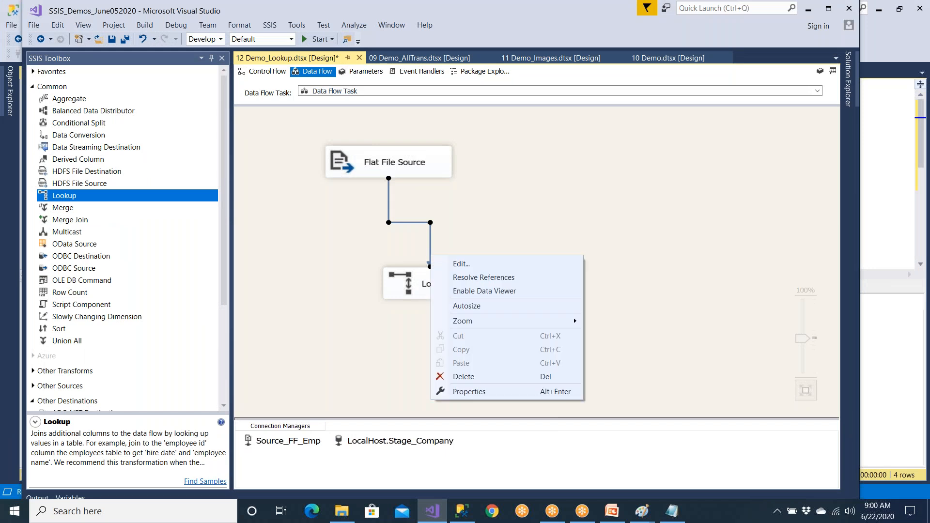
{"action": "left_click", "coordinate": [464, 378]}
Add a Data Conversion transformation beside the Flat File Source and connect the source's output to it.
{"action": "left_click_drag", "start_coordinate": [75, 136], "coordinate": [553, 154]}
{"action": "left_click", "coordinate": [417, 174]}
{"action": "left_click_drag", "start_coordinate": [397, 194], "coordinate": [607, 177]}
Open the Data Conversion editor, enlarge the input columns box, select DEPTID and set its output alias to Con_DEPTID.
{"action": "double_click", "coordinate": [608, 177]}
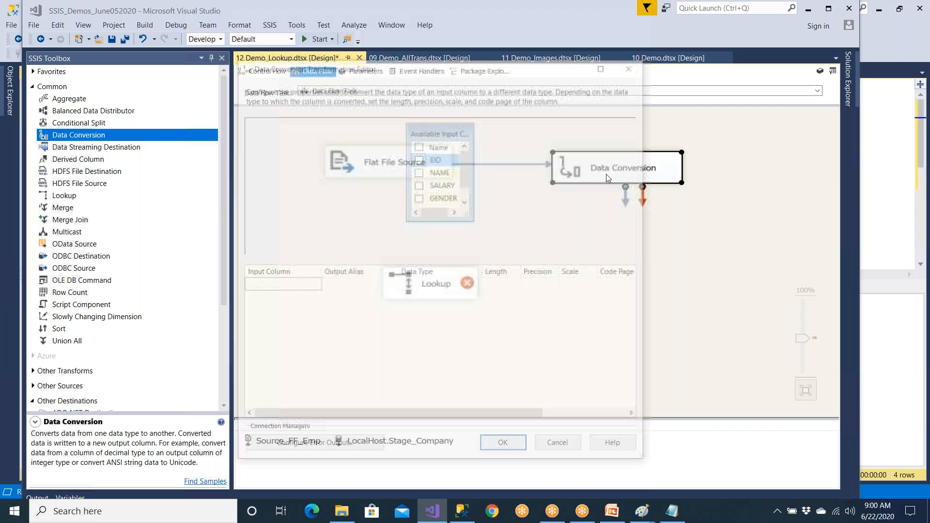
{"action": "left_click_drag", "start_coordinate": [472, 220], "coordinate": [533, 254]}
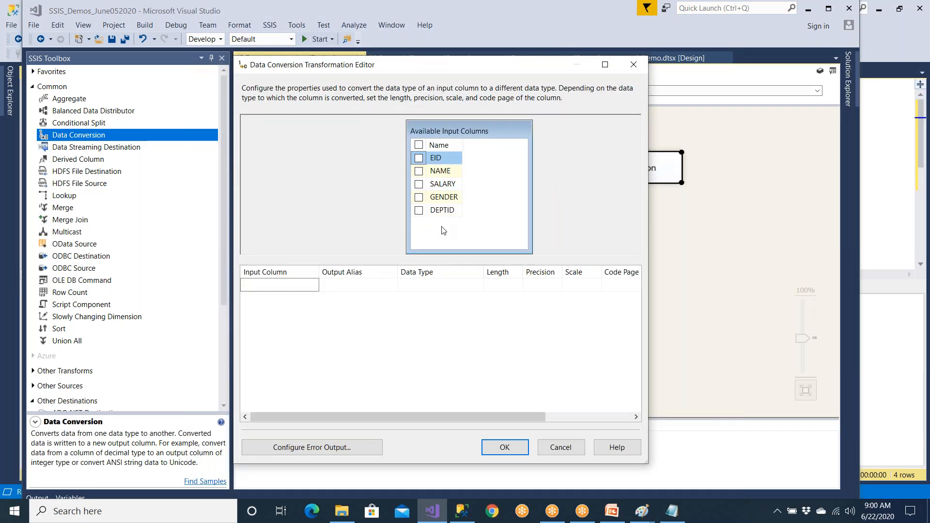
{"action": "left_click", "coordinate": [420, 212]}
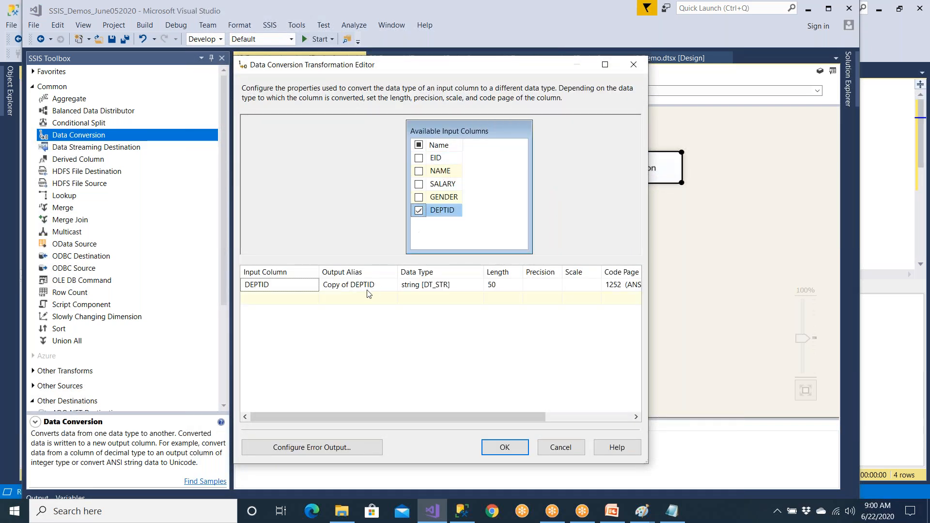
{"action": "left_click", "coordinate": [348, 285]}
{"action": "left_click_drag", "start_coordinate": [349, 285], "coordinate": [308, 293]}
{"action": "type", "text": "Con_"}
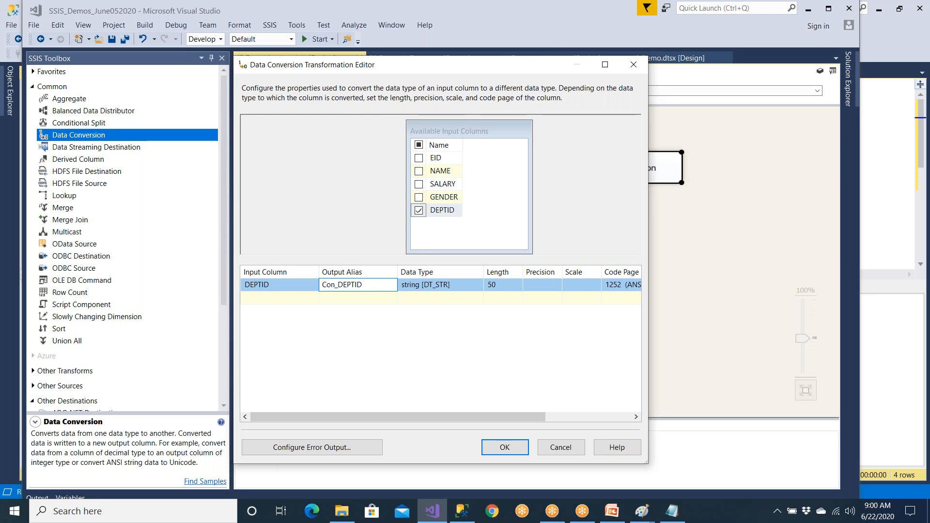
Set Con_DEPTID's data type to four-byte signed integer [DT_I4], widen the Data Type column and accept the conversion settings.
{"action": "left_click", "coordinate": [441, 286]}
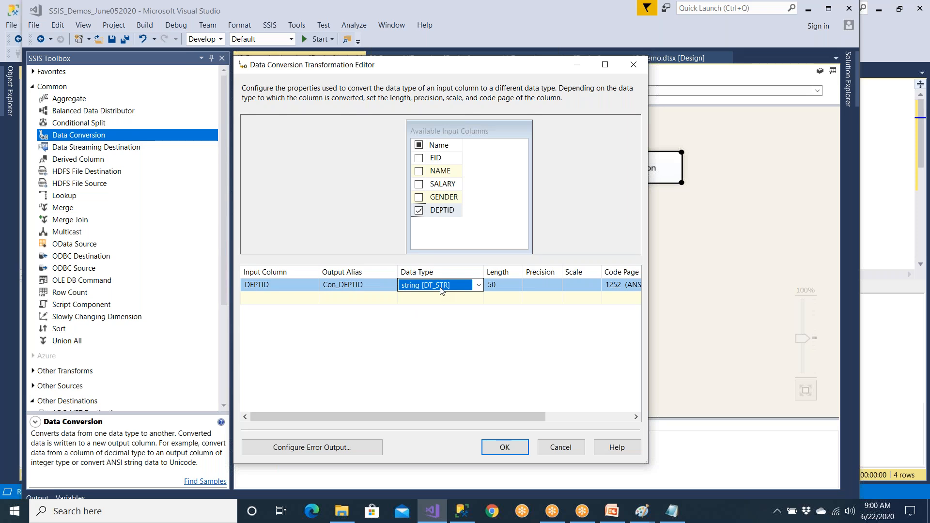
{"action": "key", "text": "f"}
{"action": "key", "text": "f"}
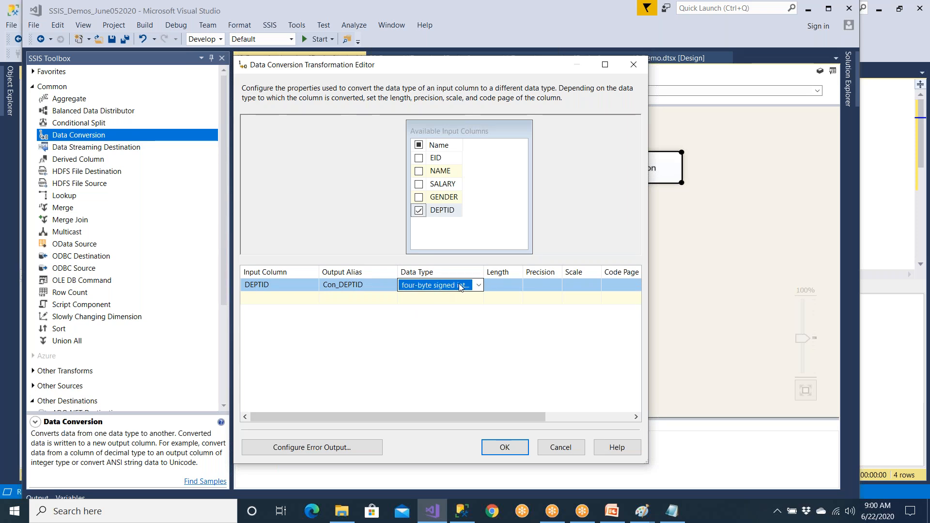
{"action": "left_click_drag", "start_coordinate": [484, 271], "coordinate": [572, 294]}
{"action": "left_click", "coordinate": [570, 288]}
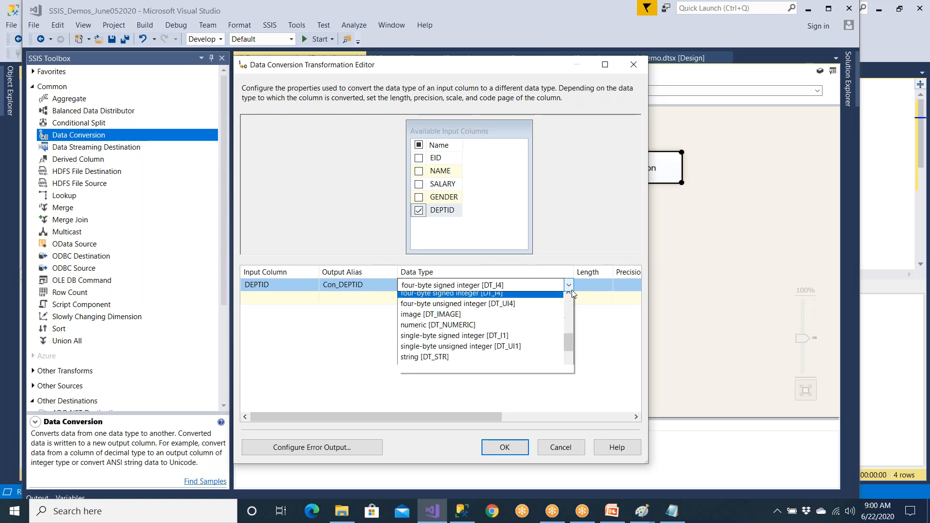
{"action": "key", "text": "Down"}
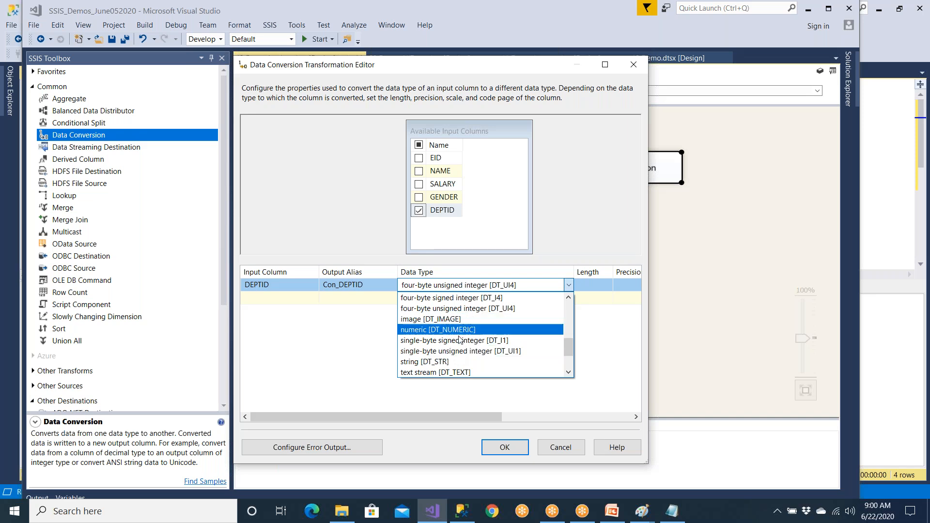
{"action": "left_click", "coordinate": [476, 303]}
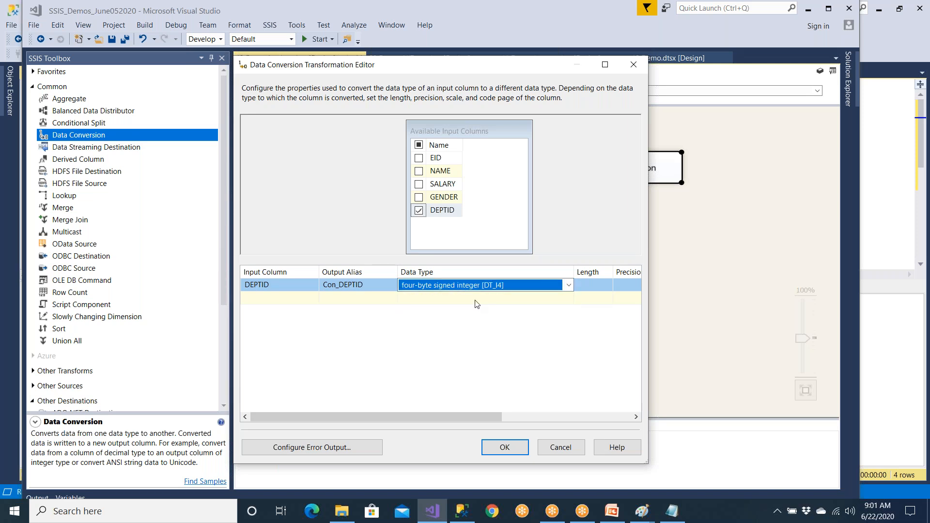
{"action": "left_click", "coordinate": [505, 448]}
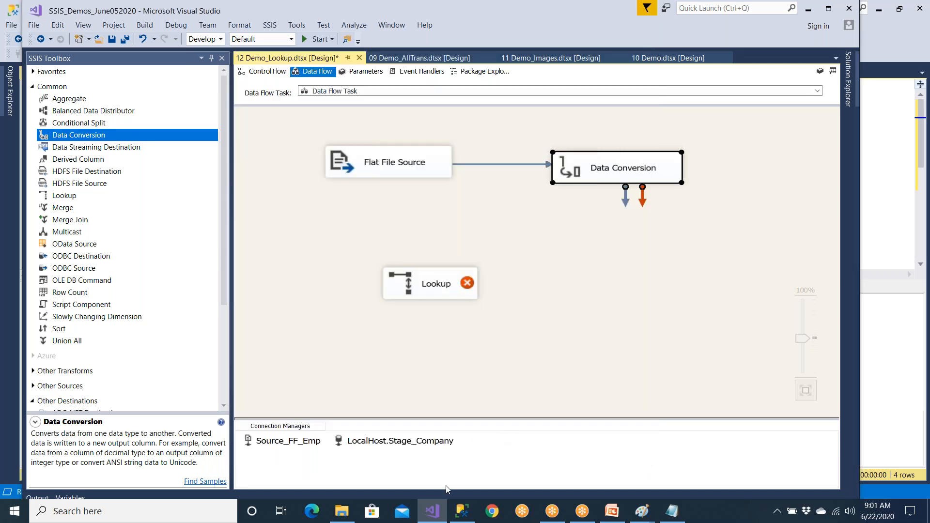
View the Dept script in SQL Server Management Studio, then switch to Chrome and search Google for "int size in java".
{"action": "left_click", "coordinate": [463, 512]}
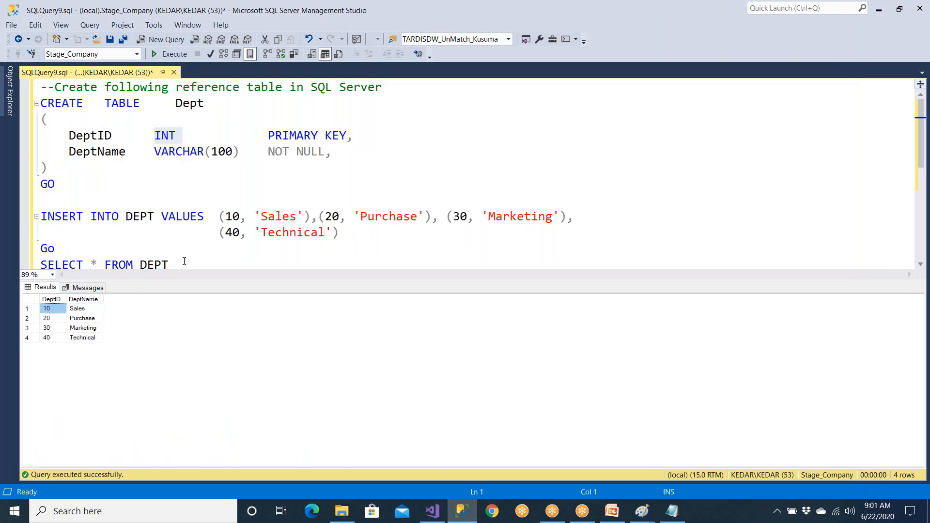
{"action": "left_click", "coordinate": [490, 515]}
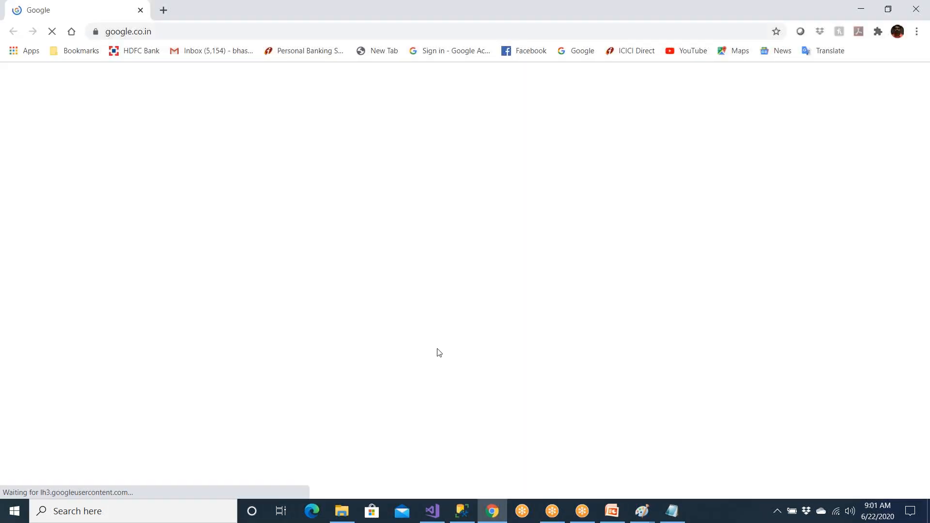
{"action": "type", "text": "int"}
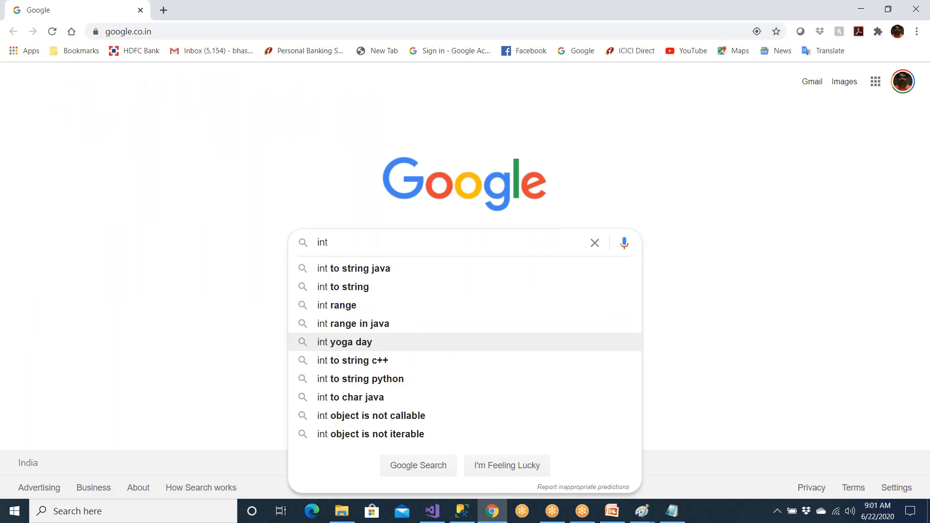
{"action": "type", "text": " size in"}
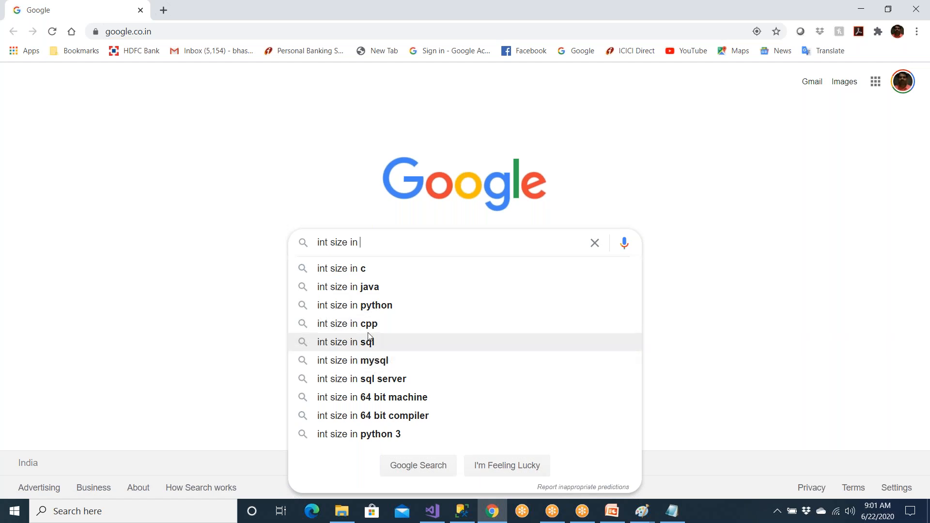
{"action": "left_click", "coordinate": [381, 290]}
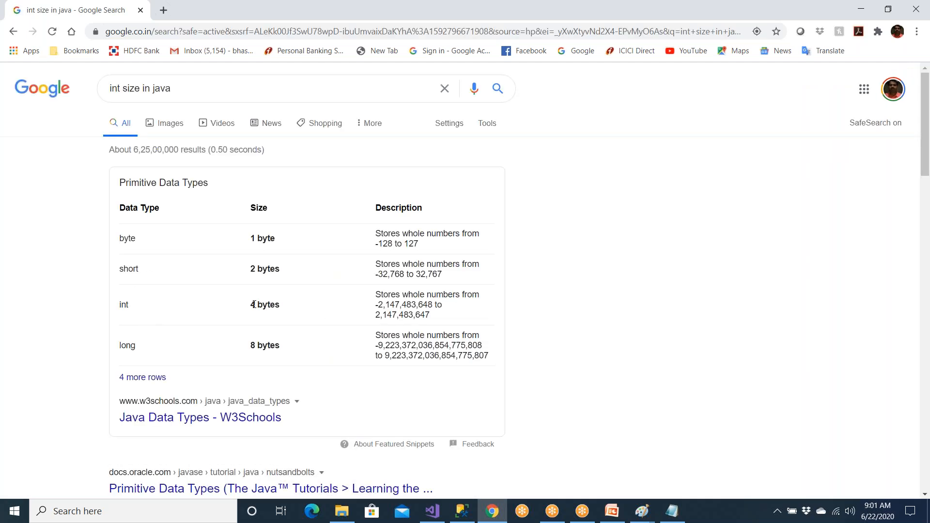
Change the Google search to "int size in sql server" and highlight the storage size given for int.
{"action": "left_click", "coordinate": [178, 88]}
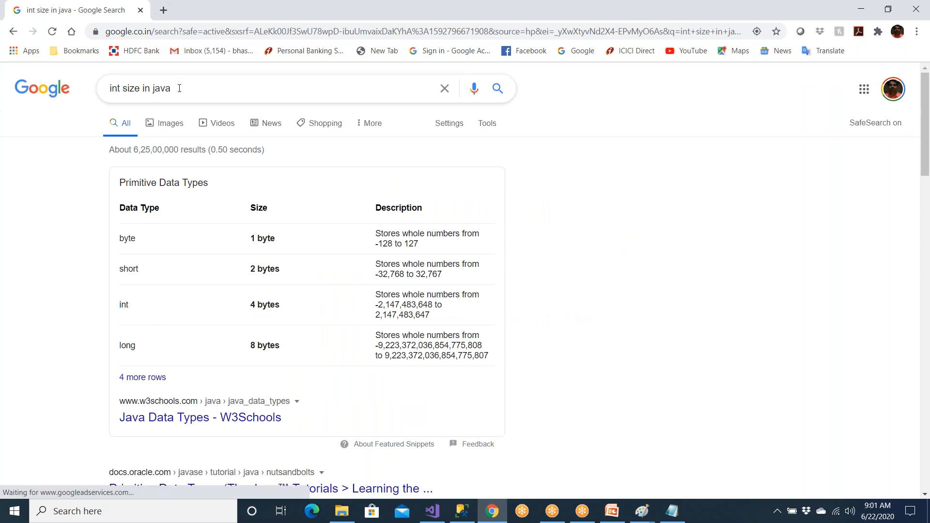
{"action": "key", "text": "BackSpace"}
{"action": "key", "text": "BackSpace"}
{"action": "key", "text": "BackSpace"}
{"action": "key", "text": "BackSpace"}
{"action": "type", "text": "S"}
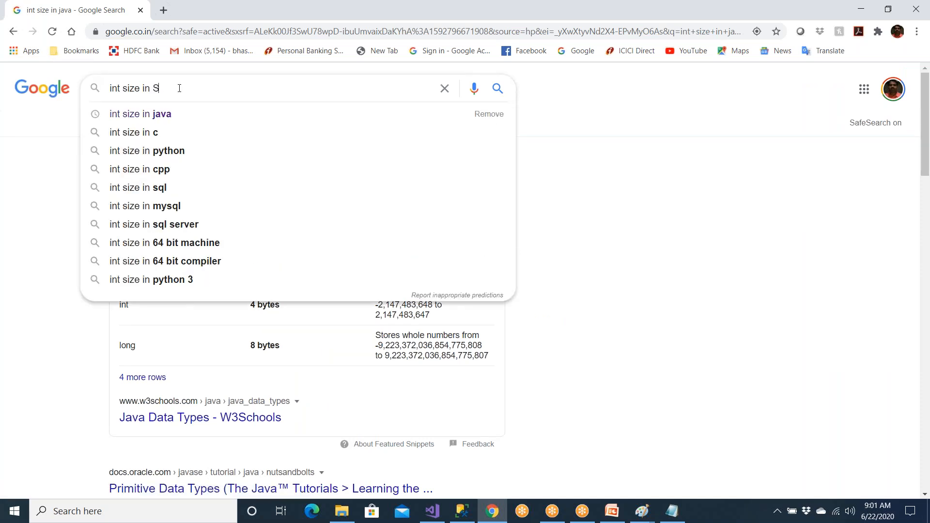
{"action": "type", "text": "QL Server"}
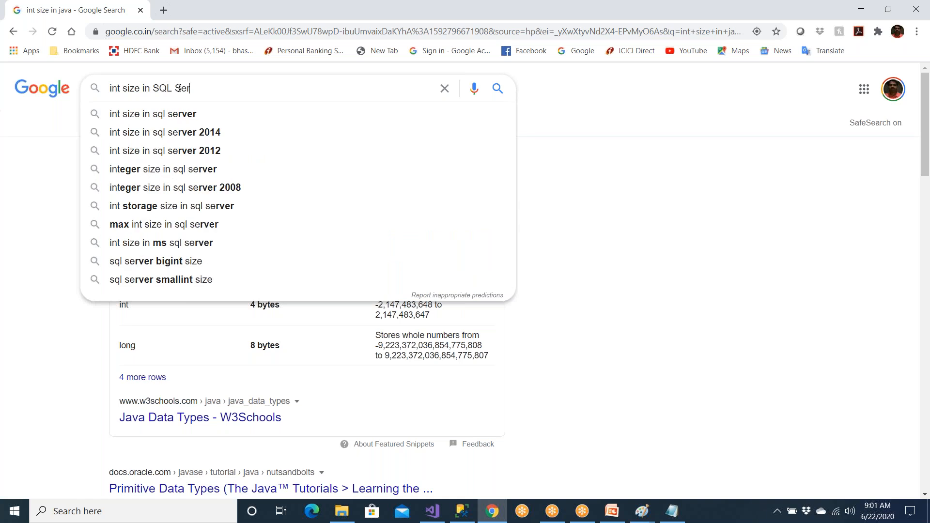
{"action": "left_click", "coordinate": [203, 114]}
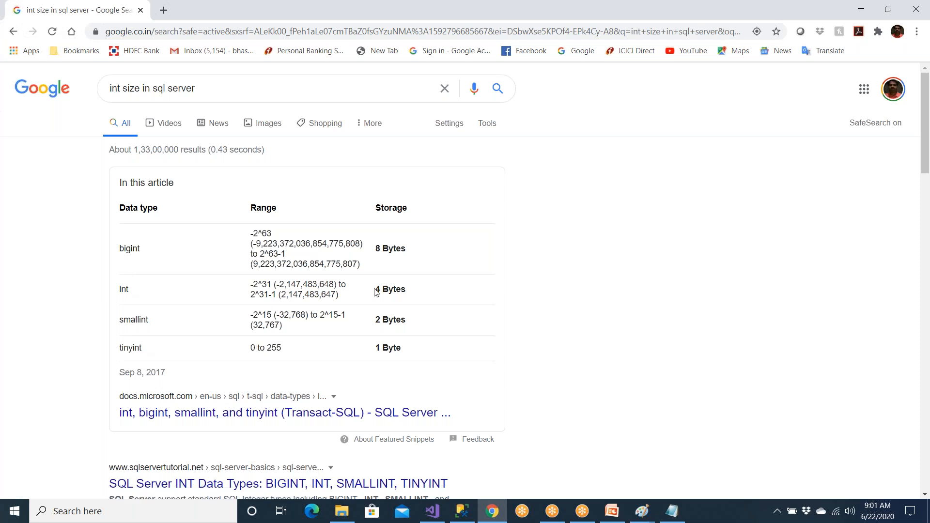
{"action": "left_click_drag", "start_coordinate": [375, 290], "coordinate": [407, 290]}
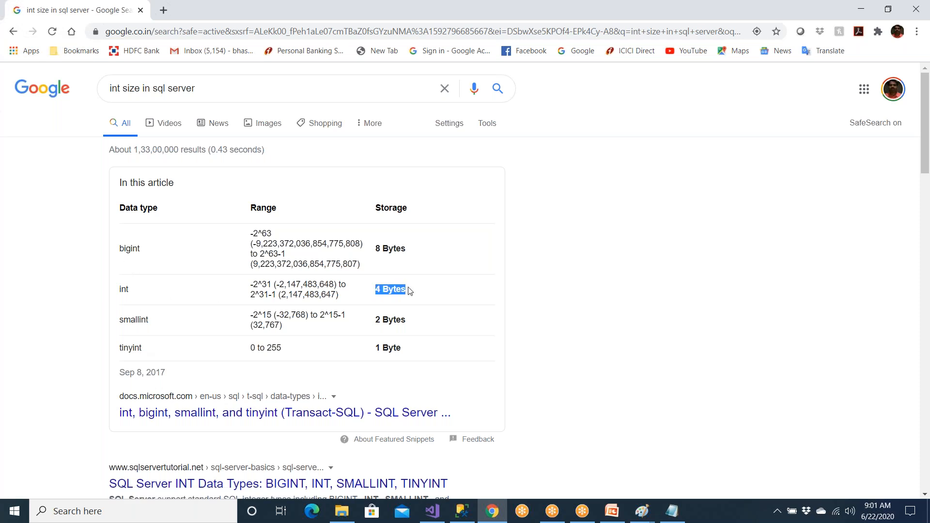
Switch to SQL Server Management Studio, hide the results, add sp_help 'Dept' below the script and execute only that statement.
{"action": "left_click", "coordinate": [462, 513]}
{"action": "left_click", "coordinate": [274, 234]}
{"action": "key", "text": "ctrl+r"}
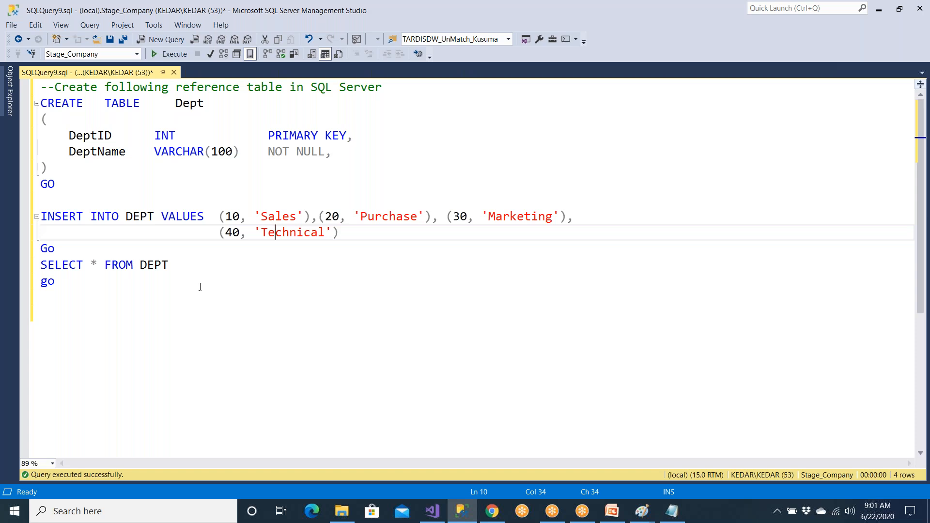
{"action": "key", "text": "Return"}
{"action": "key", "text": "Return"}
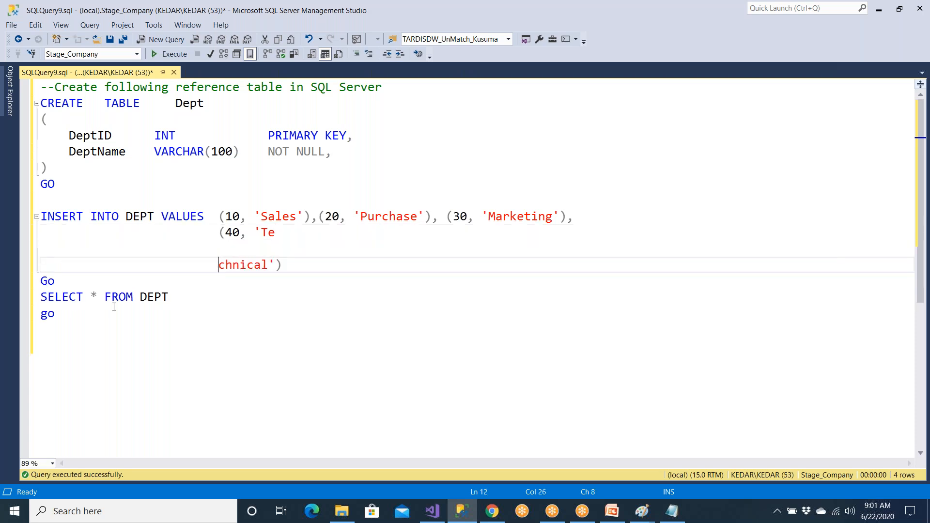
{"action": "left_click", "coordinate": [70, 338]}
{"action": "type", "text": "sp_help 'Dept'"}
{"action": "key", "text": "Left"}
{"action": "type", "text": "Dept"}
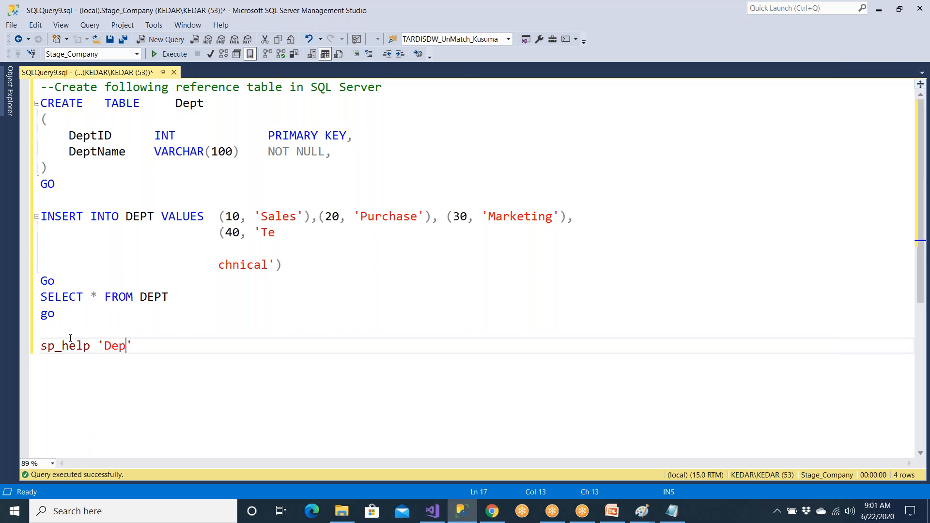
{"action": "left_click_drag", "start_coordinate": [146, 348], "coordinate": [40, 346]}
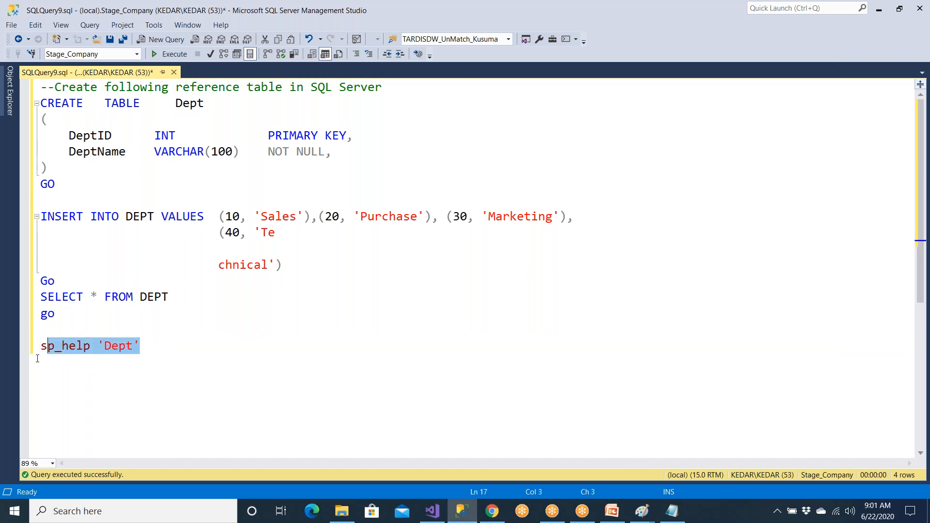
{"action": "left_click", "coordinate": [170, 54]}
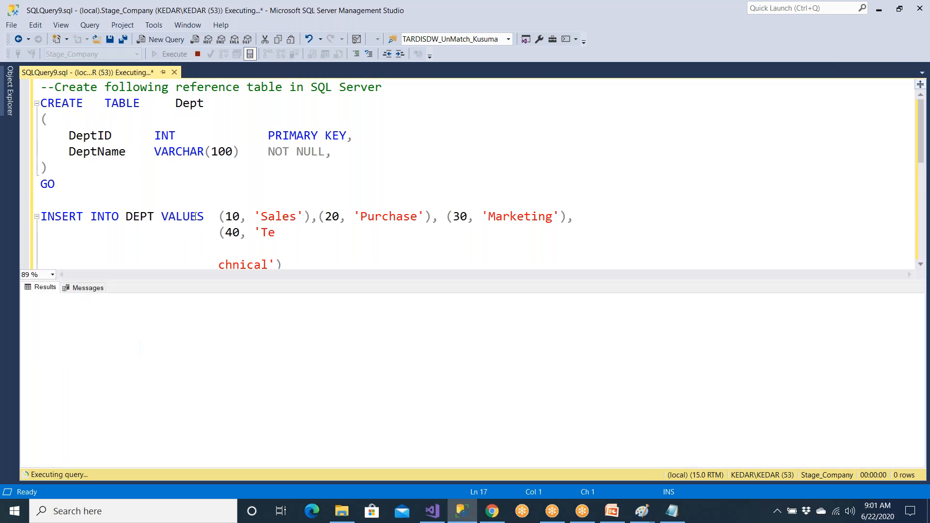
Examine the type and length of the DeptID and DeptName columns in the sp_help results.
{"action": "scroll", "coordinate": [196, 222], "scroll_direction": "down", "scroll_amount": 4}
{"action": "scroll", "coordinate": [195, 221], "scroll_direction": "down", "scroll_amount": 2}
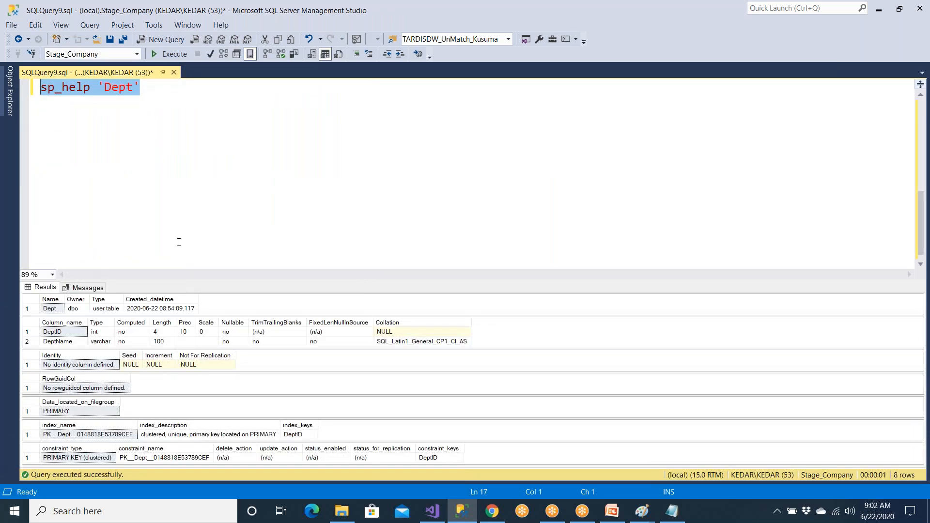
{"action": "left_click", "coordinate": [71, 336]}
{"action": "left_click", "coordinate": [98, 335]}
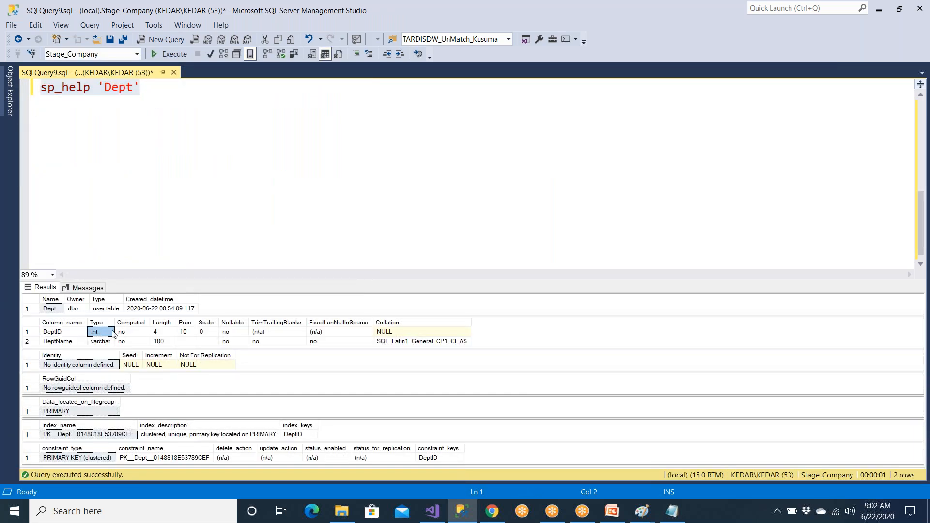
{"action": "left_click", "coordinate": [158, 334]}
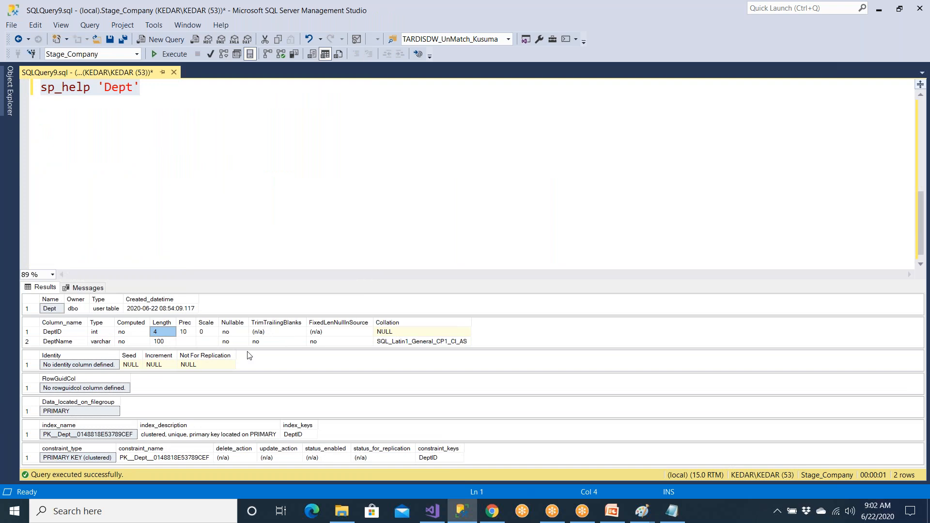
{"action": "left_click", "coordinate": [74, 342]}
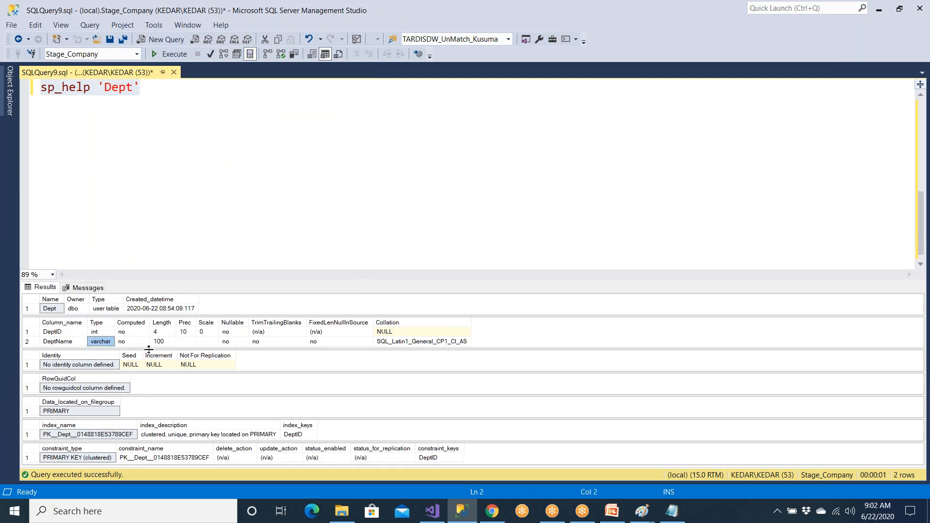
{"action": "left_click", "coordinate": [164, 343]}
Return to the CREATE TABLE Dept statement and highlight the INT data type of DeptID.
{"action": "left_click", "coordinate": [197, 225]}
{"action": "scroll", "coordinate": [176, 214], "scroll_direction": "up", "scroll_amount": 3}
{"action": "scroll", "coordinate": [178, 215], "scroll_direction": "up", "scroll_amount": 3}
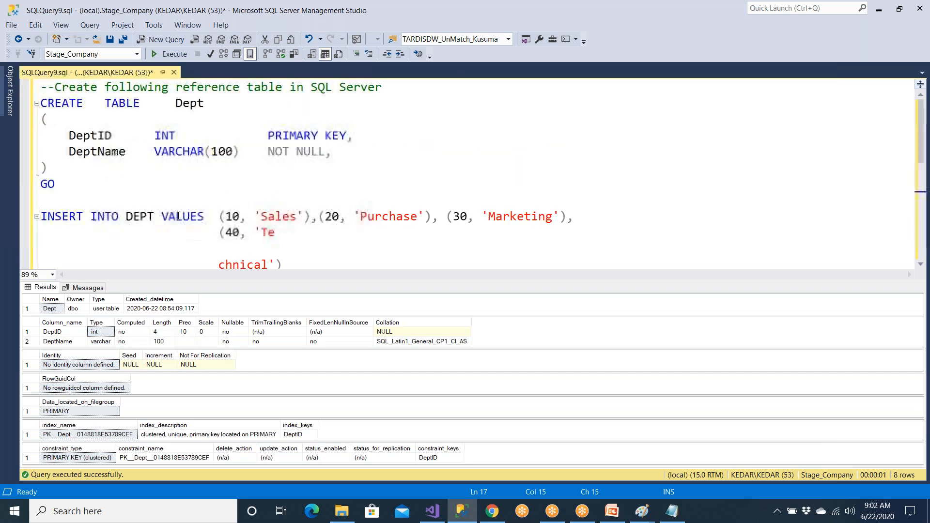
{"action": "left_click_drag", "start_coordinate": [155, 137], "coordinate": [177, 136]}
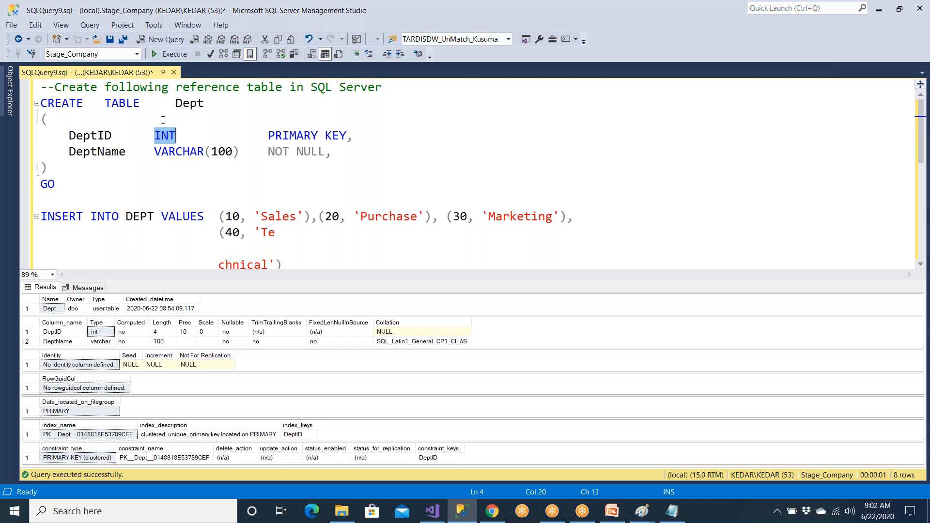
Change the DeptID data type to tinyINT in the CREATE TABLE Dept statement and select the sp_help 'Dept' statement.
{"action": "key", "text": "Left"}
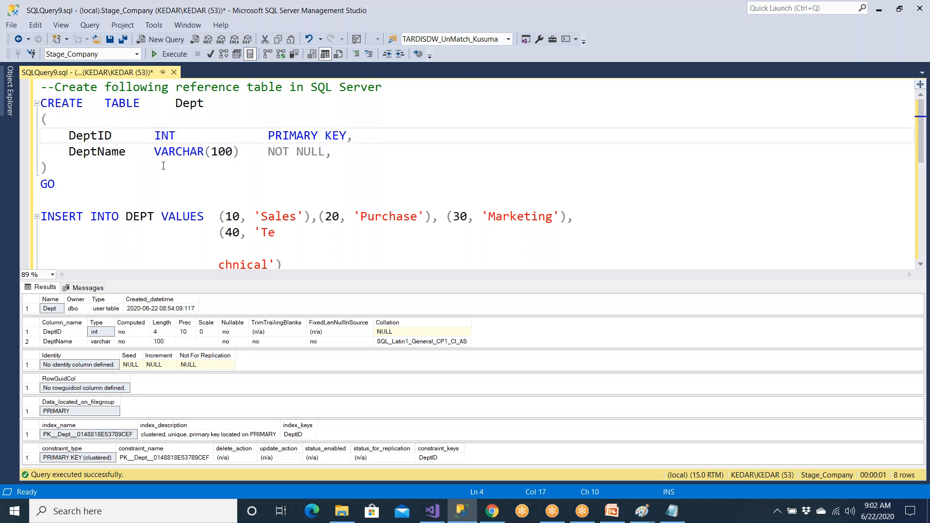
{"action": "type", "text": "tiny"}
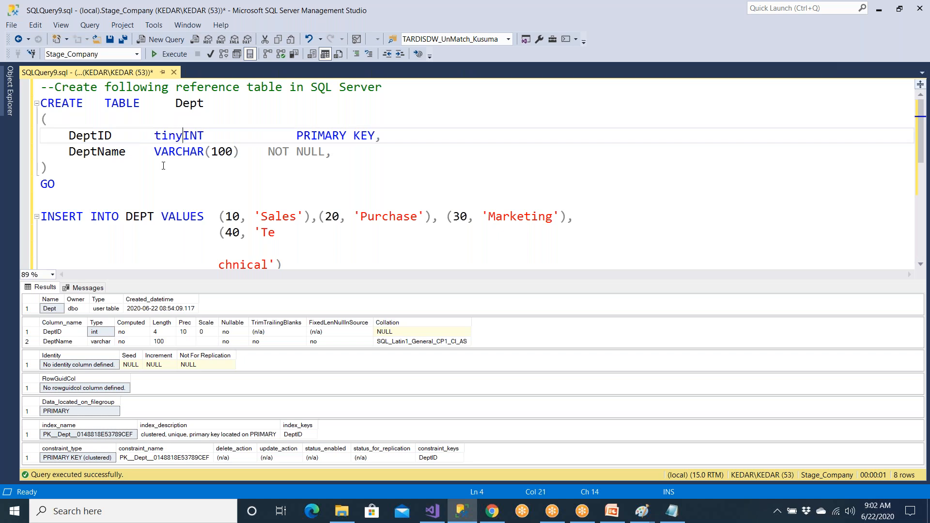
{"action": "left_click", "coordinate": [125, 249]}
{"action": "scroll", "coordinate": [148, 198], "scroll_direction": "down", "scroll_amount": 3}
{"action": "left_click_drag", "start_coordinate": [148, 198], "coordinate": [4, 196]}
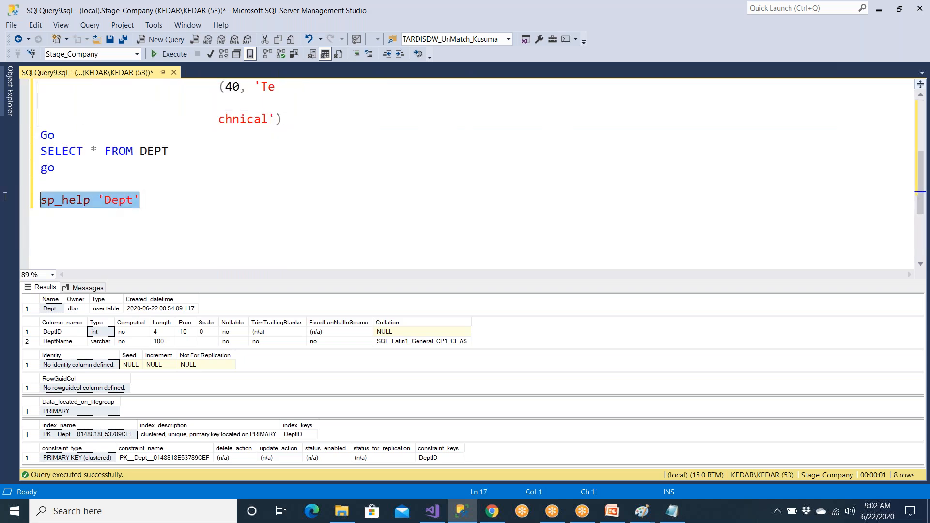
Switch to Chrome, change the Google search to "tinyint size in sql server" and highlight the storage size given for tinyint.
{"action": "left_click", "coordinate": [492, 511]}
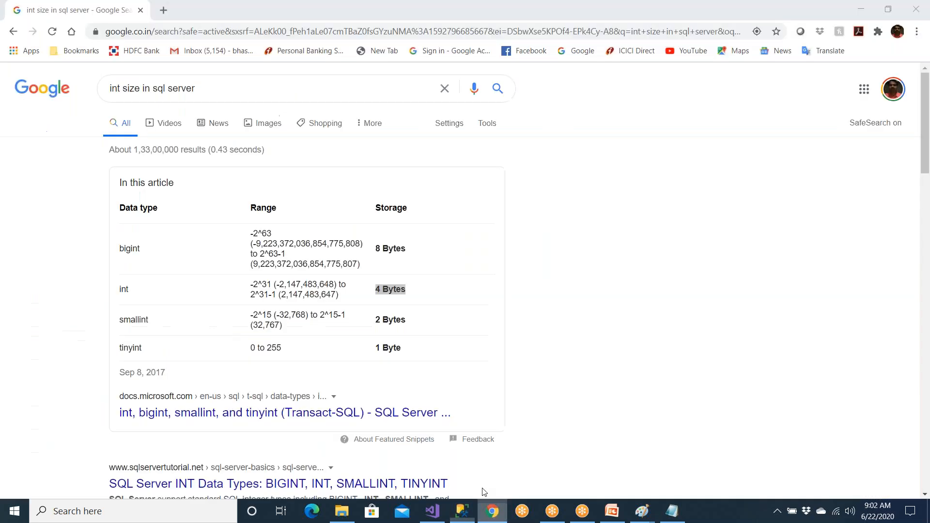
{"action": "left_click", "coordinate": [111, 89]}
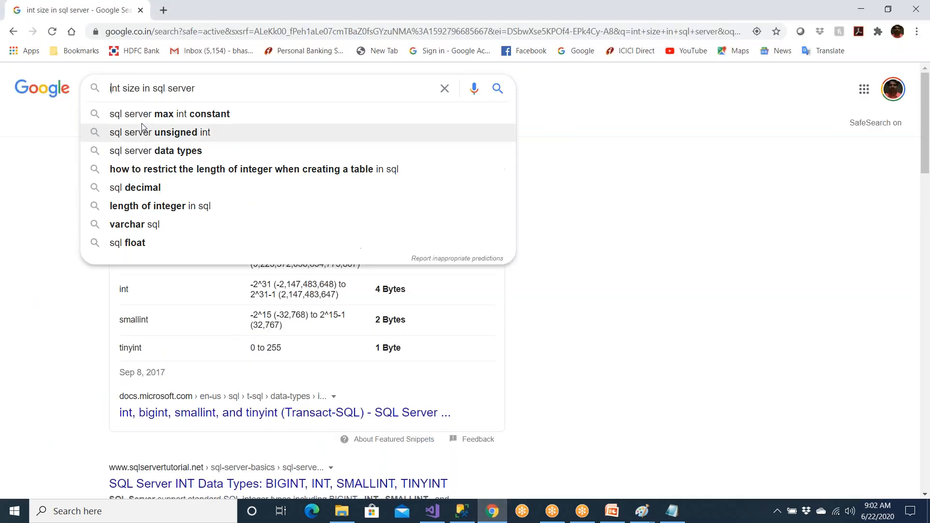
{"action": "key", "text": "Escape"}
{"action": "type", "text": "iny"}
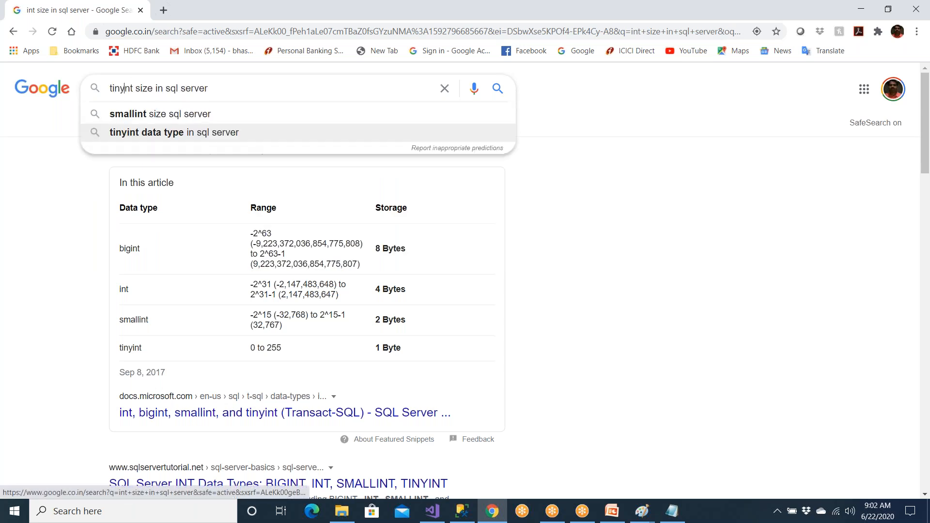
{"action": "type", "text": "i"}
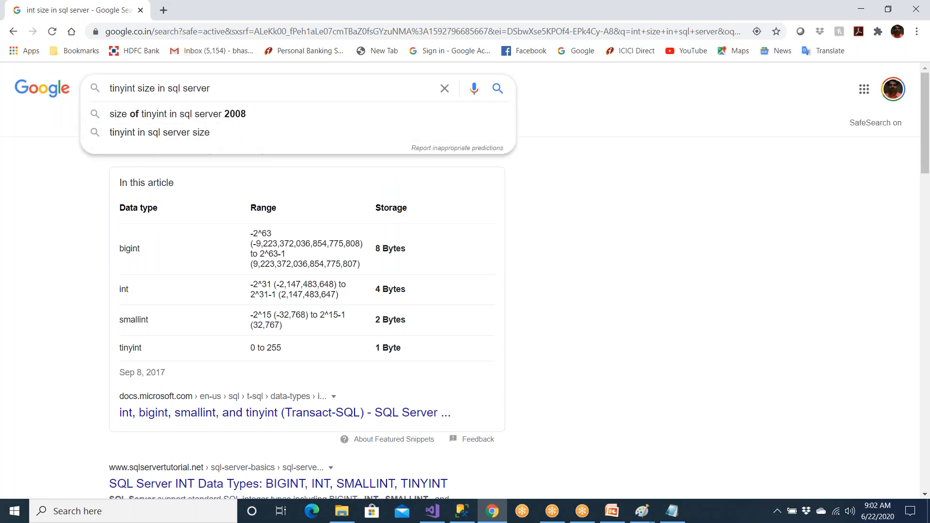
{"action": "key", "text": "Return"}
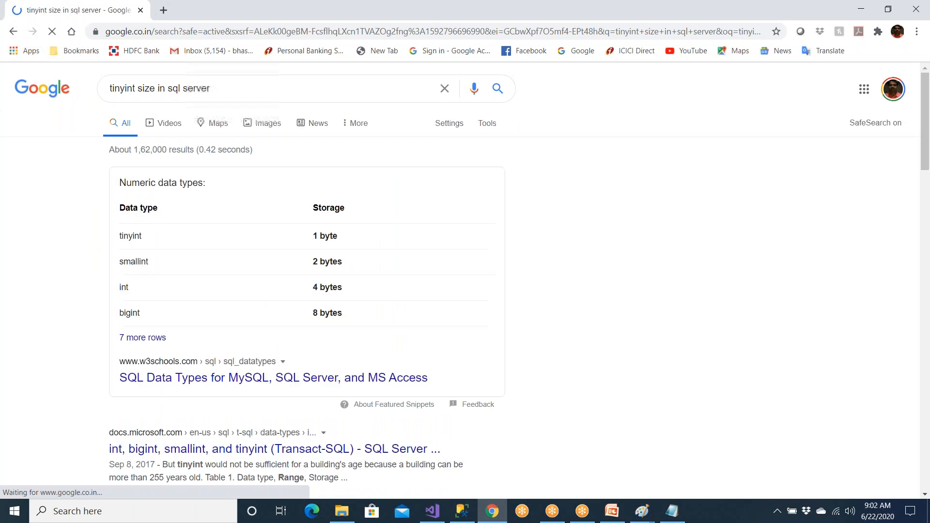
{"action": "left_click_drag", "start_coordinate": [307, 237], "coordinate": [355, 239]}
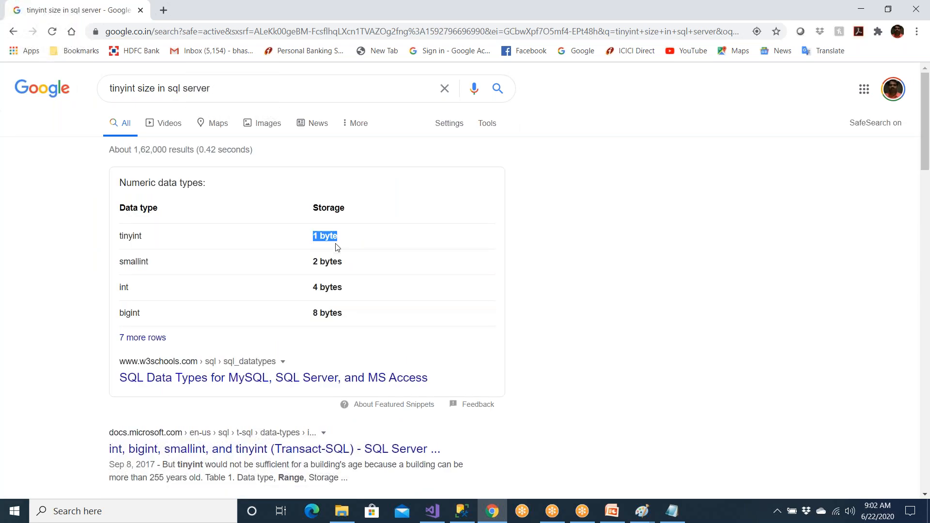
Highlight the storage sizes given for smallint, int and bigint in the numeric data types table.
{"action": "left_click", "coordinate": [159, 264]}
{"action": "left_click_drag", "start_coordinate": [317, 263], "coordinate": [344, 264]}
{"action": "left_click", "coordinate": [164, 283]}
{"action": "left_click_drag", "start_coordinate": [306, 290], "coordinate": [347, 296]}
{"action": "left_click_drag", "start_coordinate": [132, 313], "coordinate": [350, 322]}
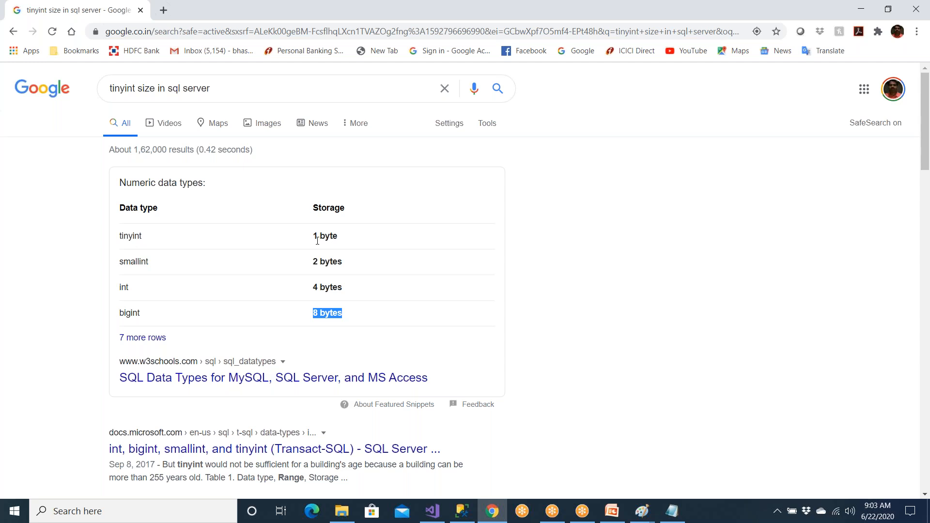
Circle tinyint's storage size with the screen pen, mark off the table with vertical lines and write "0 to 255" beside tinyint.
{"action": "left_click", "coordinate": [554, 9]}
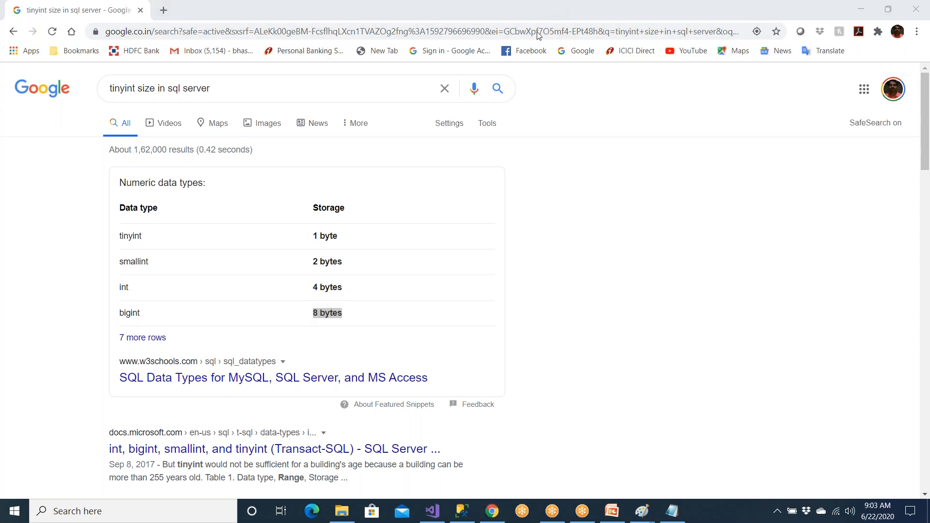
{"action": "mouse_move", "coordinate": [357, 229]}
{"action": "left_mouse_down"}
{"action": "mouse_move", "coordinate": [324, 219]}
{"action": "mouse_move", "coordinate": [315, 237]}
{"action": "mouse_move", "coordinate": [357, 249]}
{"action": "mouse_move", "coordinate": [356, 230]}
{"action": "left_mouse_up"}
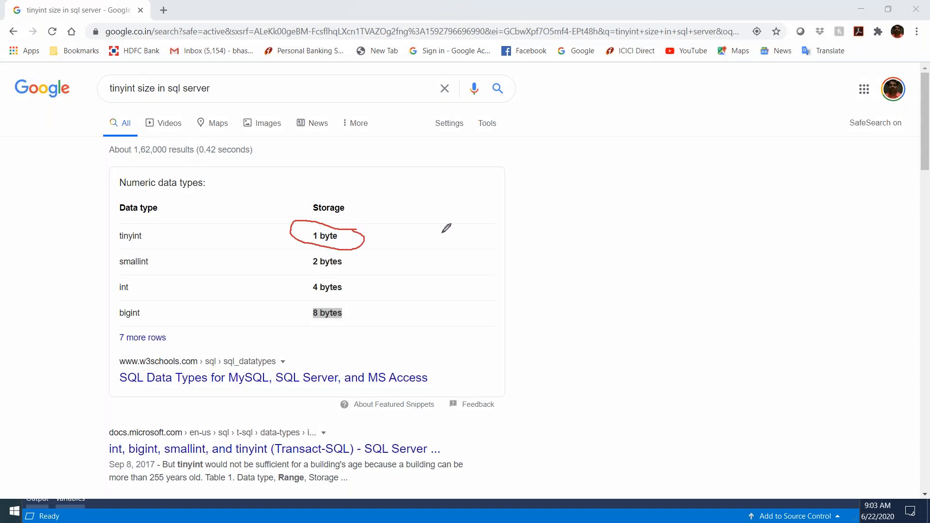
{"action": "left_click_drag", "start_coordinate": [87, 222], "coordinate": [99, 323]}
{"action": "left_click_drag", "start_coordinate": [384, 206], "coordinate": [409, 328]}
{"action": "mouse_move", "coordinate": [356, 240]}
{"action": "left_mouse_down"}
{"action": "mouse_move", "coordinate": [493, 233]}
{"action": "mouse_move", "coordinate": [481, 229]}
{"action": "mouse_move", "coordinate": [520, 242]}
{"action": "left_mouse_up"}
{"action": "left_click", "coordinate": [479, 228]}
{"action": "mouse_move", "coordinate": [506, 235]}
{"action": "left_mouse_down"}
{"action": "mouse_move", "coordinate": [534, 237]}
{"action": "mouse_move", "coordinate": [541, 227]}
{"action": "mouse_move", "coordinate": [601, 240]}
{"action": "mouse_move", "coordinate": [607, 219]}
{"action": "mouse_move", "coordinate": [619, 224]}
{"action": "mouse_move", "coordinate": [616, 237]}
{"action": "mouse_move", "coordinate": [632, 212]}
{"action": "left_mouse_up"}
Draw a line from smallint's storage size and handwrite the range "-32,767 to +32,768" at its end.
{"action": "mouse_move", "coordinate": [353, 260]}
{"action": "left_mouse_down"}
{"action": "mouse_move", "coordinate": [600, 298]}
{"action": "mouse_move", "coordinate": [592, 308]}
{"action": "mouse_move", "coordinate": [634, 312]}
{"action": "mouse_move", "coordinate": [652, 328]}
{"action": "left_mouse_up"}
{"action": "mouse_move", "coordinate": [653, 293]}
{"action": "left_mouse_down"}
{"action": "mouse_move", "coordinate": [668, 286]}
{"action": "mouse_move", "coordinate": [689, 329]}
{"action": "left_mouse_up"}
{"action": "left_click_drag", "start_coordinate": [673, 318], "coordinate": [696, 306]}
{"action": "mouse_move", "coordinate": [702, 293]}
{"action": "left_mouse_down"}
{"action": "mouse_move", "coordinate": [709, 316]}
{"action": "mouse_move", "coordinate": [729, 290]}
{"action": "mouse_move", "coordinate": [750, 324]}
{"action": "left_mouse_up"}
{"action": "left_click_drag", "start_coordinate": [735, 315], "coordinate": [752, 306]}
{"action": "mouse_move", "coordinate": [676, 359]}
{"action": "left_mouse_down"}
{"action": "mouse_move", "coordinate": [683, 378]}
{"action": "mouse_move", "coordinate": [708, 361]}
{"action": "mouse_move", "coordinate": [710, 377]}
{"action": "left_mouse_up"}
{"action": "mouse_move", "coordinate": [599, 426]}
{"action": "left_mouse_down"}
{"action": "mouse_move", "coordinate": [640, 420]}
{"action": "mouse_move", "coordinate": [625, 432]}
{"action": "mouse_move", "coordinate": [676, 415]}
{"action": "mouse_move", "coordinate": [670, 434]}
{"action": "left_mouse_up"}
{"action": "mouse_move", "coordinate": [698, 408]}
{"action": "left_mouse_down"}
{"action": "mouse_move", "coordinate": [701, 422]}
{"action": "mouse_move", "coordinate": [727, 436]}
{"action": "left_mouse_up"}
{"action": "mouse_move", "coordinate": [732, 388]}
{"action": "left_mouse_down"}
{"action": "mouse_move", "coordinate": [758, 399]}
{"action": "mouse_move", "coordinate": [766, 419]}
{"action": "left_mouse_up"}
{"action": "mouse_move", "coordinate": [736, 413]}
{"action": "left_mouse_down"}
{"action": "mouse_move", "coordinate": [784, 401]}
{"action": "mouse_move", "coordinate": [822, 405]}
{"action": "mouse_move", "coordinate": [817, 385]}
{"action": "left_mouse_up"}
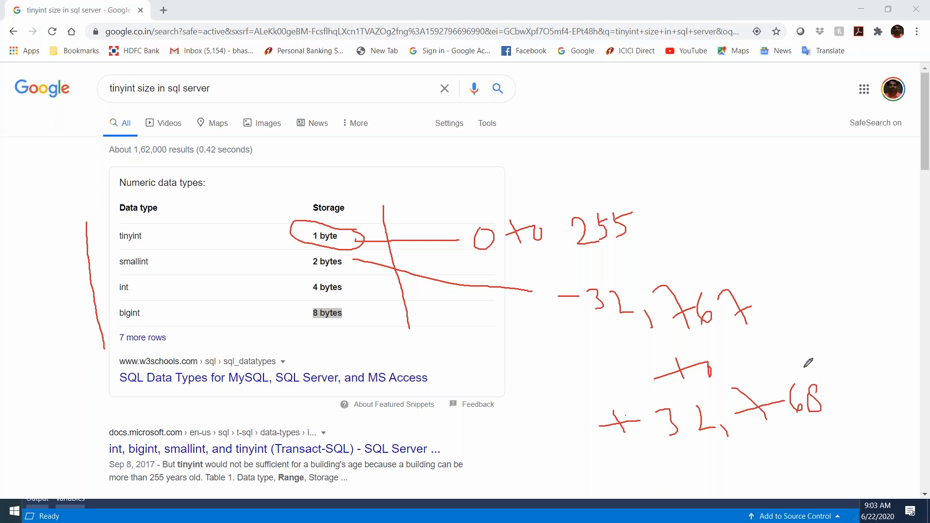
Mark off both sides of the handwritten smallint range with slanted lines and circle smallint in the table.
{"action": "left_click", "coordinate": [783, 272]}
{"action": "mouse_move", "coordinate": [782, 274]}
{"action": "left_mouse_down"}
{"action": "mouse_move", "coordinate": [889, 403]}
{"action": "mouse_move", "coordinate": [776, 283]}
{"action": "mouse_move", "coordinate": [845, 370]}
{"action": "left_mouse_up"}
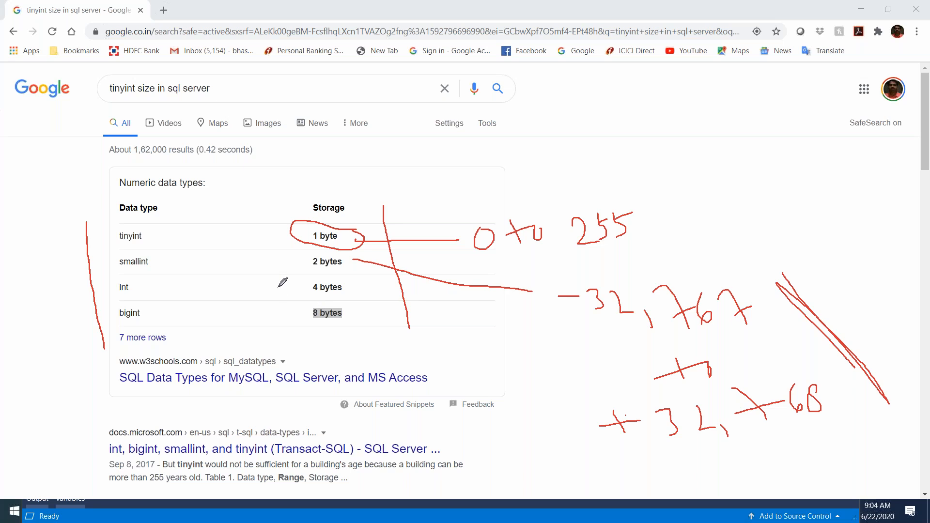
{"action": "mouse_move", "coordinate": [167, 257]}
{"action": "left_mouse_down"}
{"action": "mouse_move", "coordinate": [114, 250]}
{"action": "mouse_move", "coordinate": [100, 271]}
{"action": "mouse_move", "coordinate": [180, 267]}
{"action": "mouse_move", "coordinate": [161, 258]}
{"action": "left_mouse_up"}
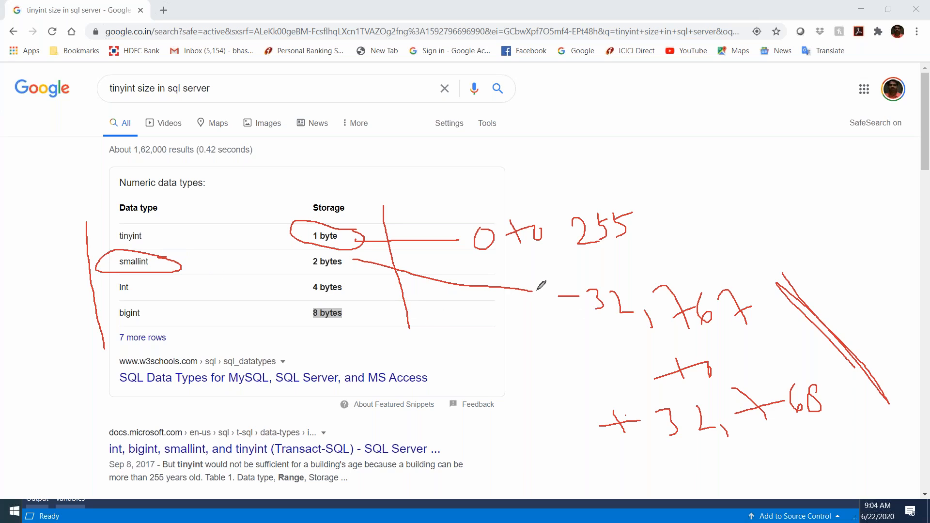
{"action": "left_click_drag", "start_coordinate": [537, 288], "coordinate": [590, 453]}
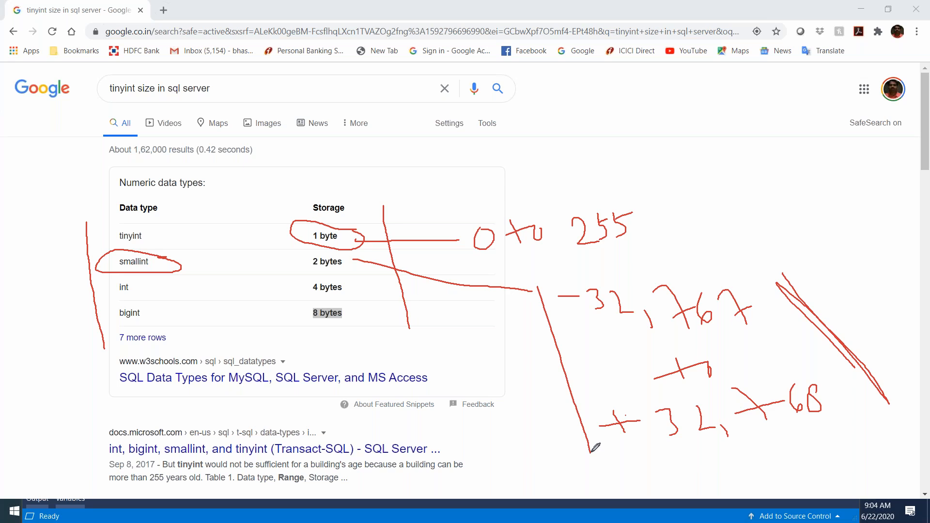
Circle int and bigint with their storage sizes and add a short dash after the handwritten 255.
{"action": "mouse_move", "coordinate": [145, 285]}
{"action": "left_mouse_down"}
{"action": "mouse_move", "coordinate": [101, 281]}
{"action": "mouse_move", "coordinate": [152, 296]}
{"action": "mouse_move", "coordinate": [144, 280]}
{"action": "left_mouse_up"}
{"action": "mouse_move", "coordinate": [338, 278]}
{"action": "left_mouse_down"}
{"action": "mouse_move", "coordinate": [281, 275]}
{"action": "mouse_move", "coordinate": [309, 294]}
{"action": "mouse_move", "coordinate": [365, 277]}
{"action": "mouse_move", "coordinate": [324, 277]}
{"action": "left_mouse_up"}
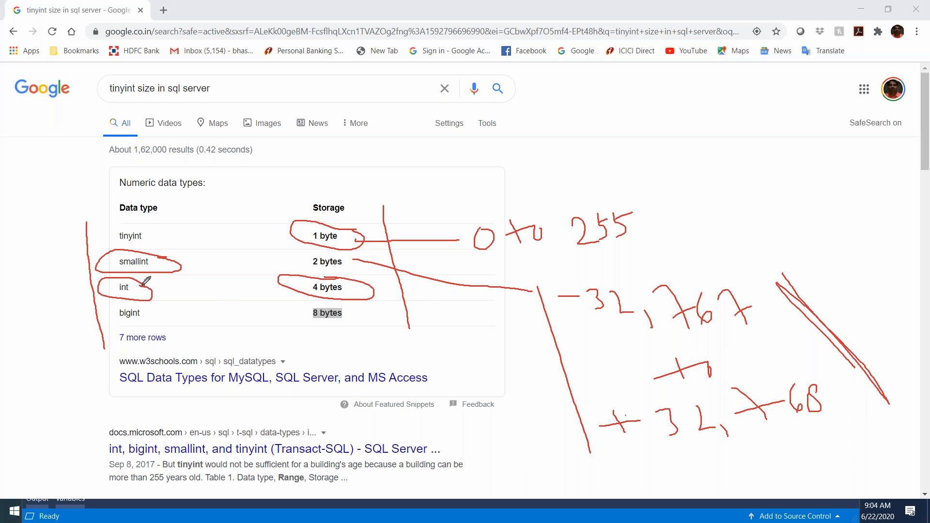
{"action": "mouse_move", "coordinate": [139, 288]}
{"action": "left_mouse_down"}
{"action": "mouse_move", "coordinate": [182, 283]}
{"action": "mouse_move", "coordinate": [124, 303]}
{"action": "mouse_move", "coordinate": [163, 319]}
{"action": "left_mouse_up"}
{"action": "mouse_move", "coordinate": [357, 302]}
{"action": "left_mouse_down"}
{"action": "mouse_move", "coordinate": [337, 299]}
{"action": "mouse_move", "coordinate": [340, 322]}
{"action": "mouse_move", "coordinate": [369, 326]}
{"action": "left_mouse_up"}
{"action": "left_click_drag", "start_coordinate": [646, 222], "coordinate": [669, 213]}
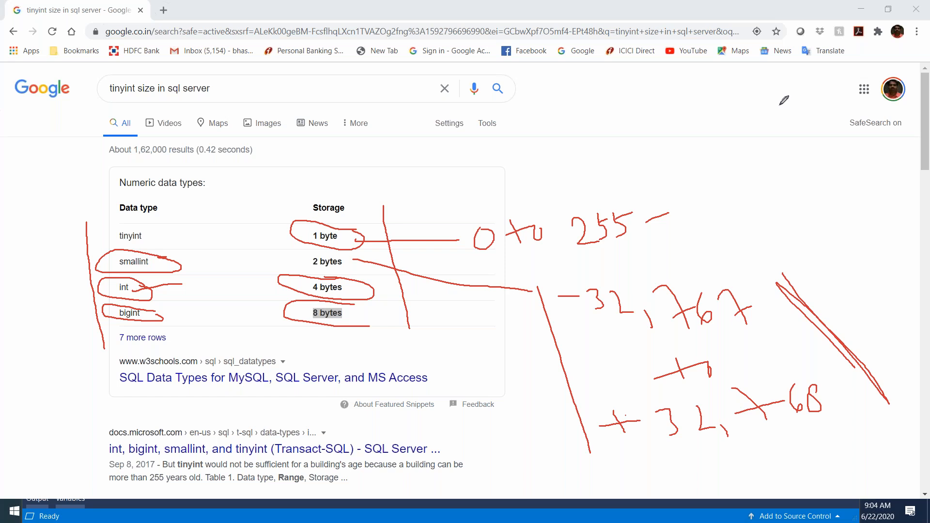
Close the browser window to return to SQL Server Management Studio and clear the pen annotations from the screen.
{"action": "left_click", "coordinate": [917, 10]}
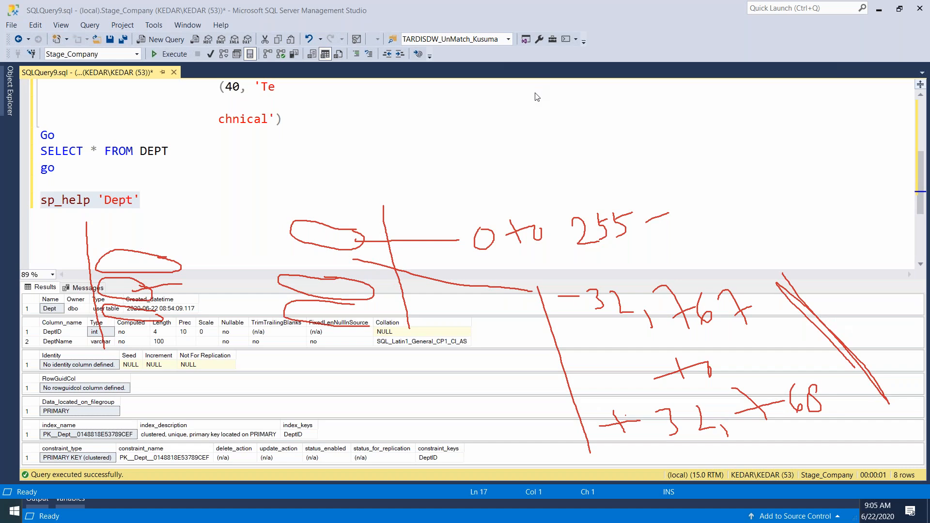
{"action": "key", "text": "Escape"}
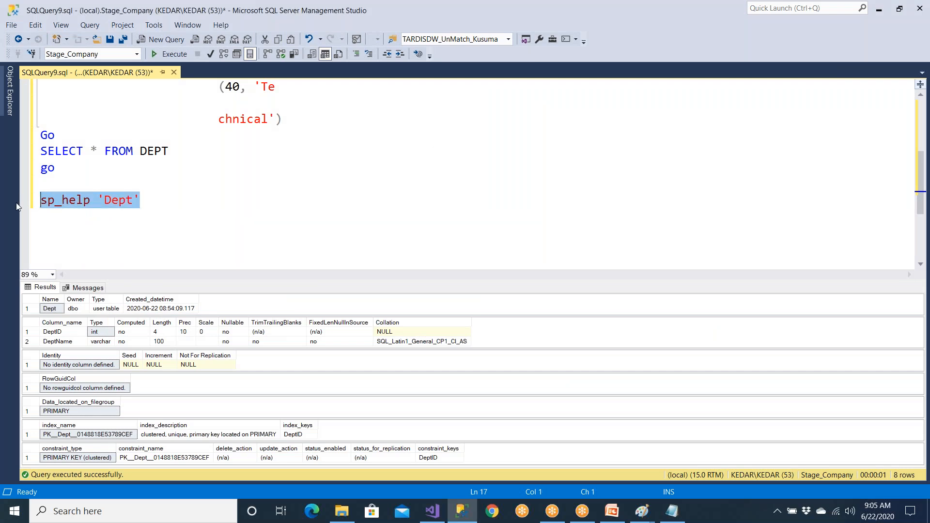
Run sp_help 'Dept' and check the Dept table's column data types and lengths.
{"action": "left_click", "coordinate": [170, 53]}
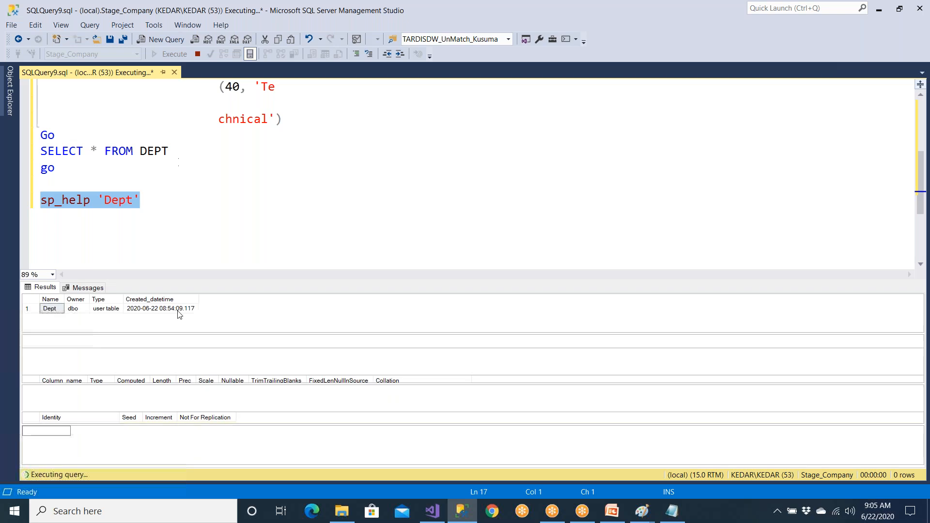
{"action": "left_click", "coordinate": [127, 333]}
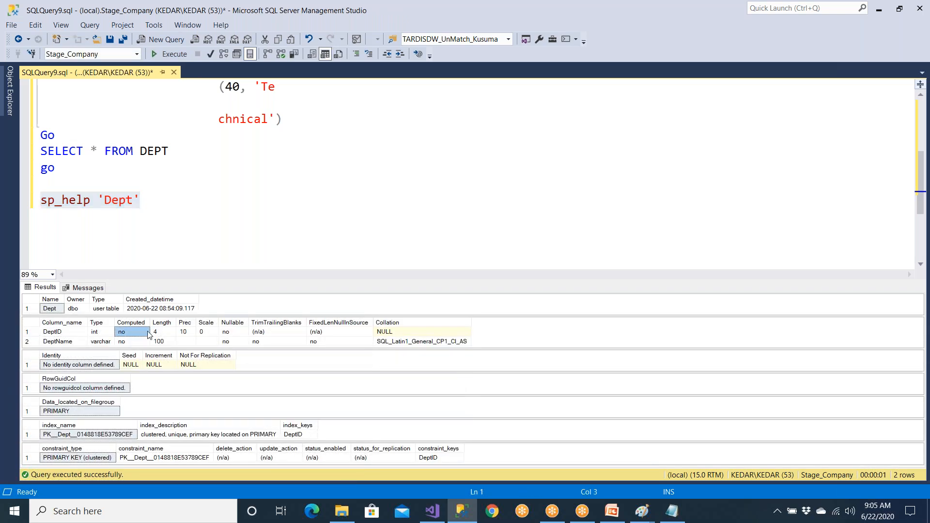
Try adding a length of 10 to DeptID's tinyINT data type in the CREATE TABLE statement.
{"action": "left_click", "coordinate": [190, 207]}
{"action": "scroll", "coordinate": [190, 207], "scroll_direction": "up", "scroll_amount": 3}
{"action": "left_click", "coordinate": [207, 136]}
{"action": "type", "text": "(10)             PRIMARY KEY,"}
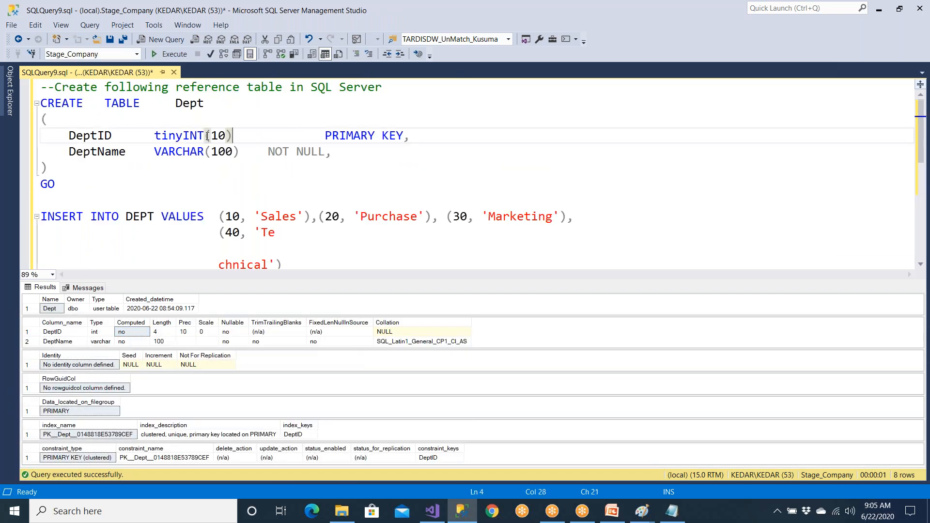
{"action": "key", "text": "BackSpace"}
{"action": "key", "text": "BackSpace"}
{"action": "type", "text": ")"}
{"action": "key", "text": "BackSpace"}
{"action": "key", "text": "BackSpace"}
{"action": "key", "text": "BackSpace"}
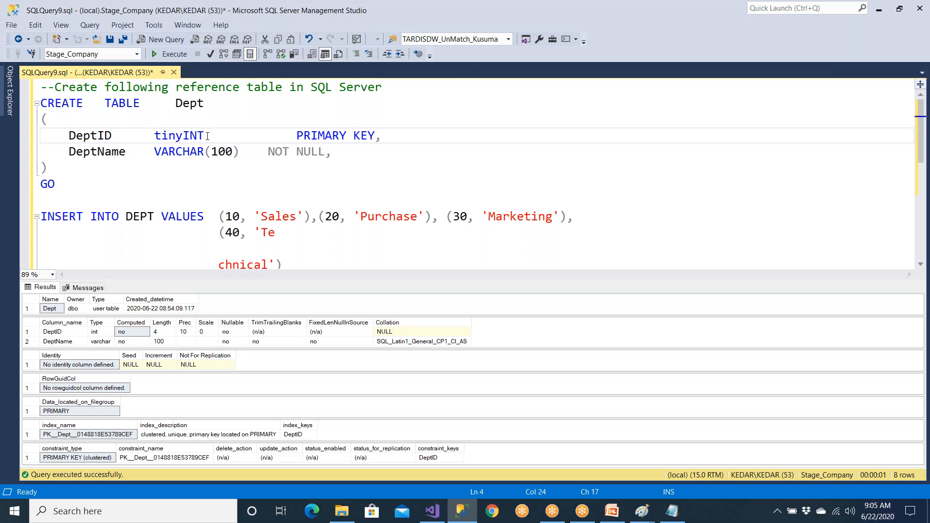
Set DeptID's data type to INT in the CREATE TABLE statement.
{"action": "left_click", "coordinate": [184, 136]}
{"action": "key", "text": "BackSpace"}
{"action": "key", "text": "BackSpace"}
{"action": "key", "text": "BackSpace"}
{"action": "key", "text": "BackSpace"}
{"action": "left_click", "coordinate": [198, 137]}
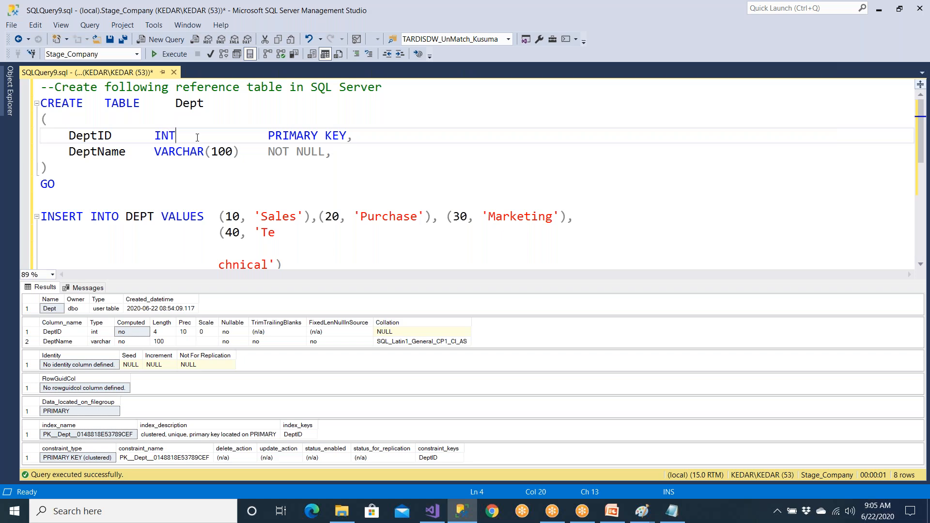
Try adding a length of 4 to DeptID's INT data type.
{"action": "type", "text": "(4)"}
{"action": "key", "text": "BackSpace"}
{"action": "key", "text": "BackSpace"}
{"action": "key", "text": "BackSpace"}
Point out DeptName's VARCHAR(100) length in the script, and hide the query results.
{"action": "left_click_drag", "start_coordinate": [162, 152], "coordinate": [241, 150]}
{"action": "left_click", "coordinate": [241, 150]}
{"action": "left_click", "coordinate": [214, 151]}
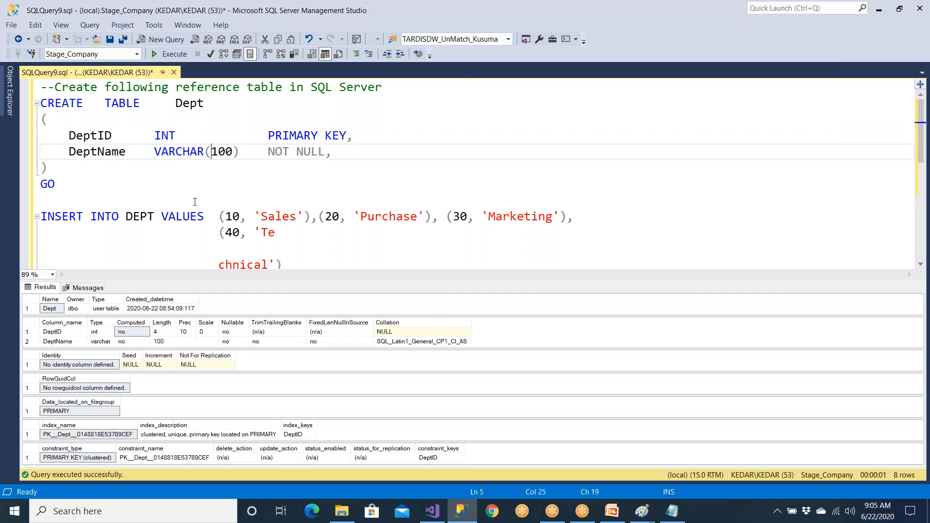
{"action": "left_click", "coordinate": [166, 341]}
{"action": "key", "text": "ctrl+r"}
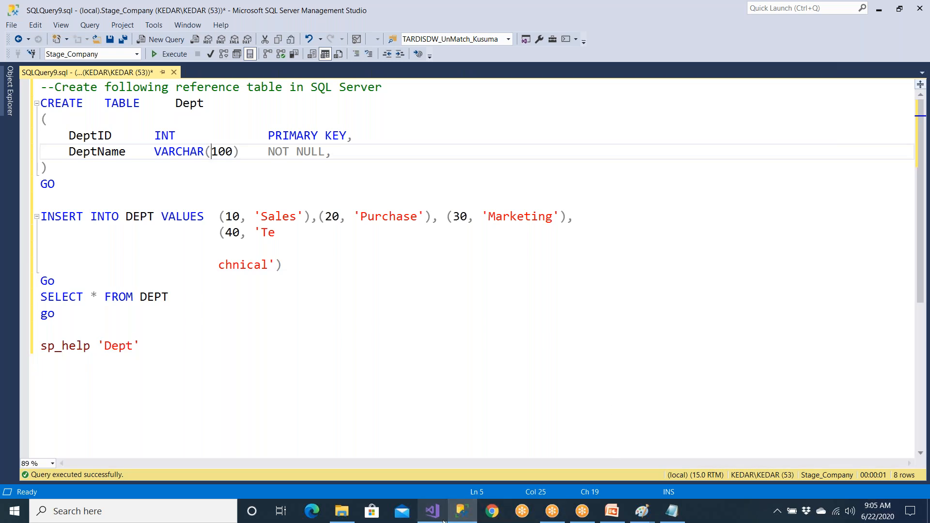
Switch to Visual Studio and review the DEPTID conversion in the Data Conversion editor, enlarging the available input columns list.
{"action": "left_click", "coordinate": [432, 511]}
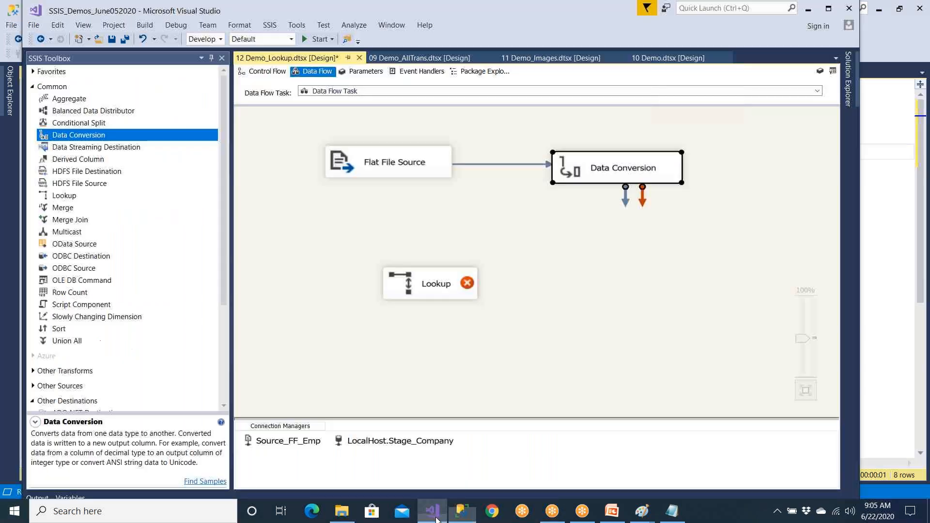
{"action": "double_click", "coordinate": [610, 186]}
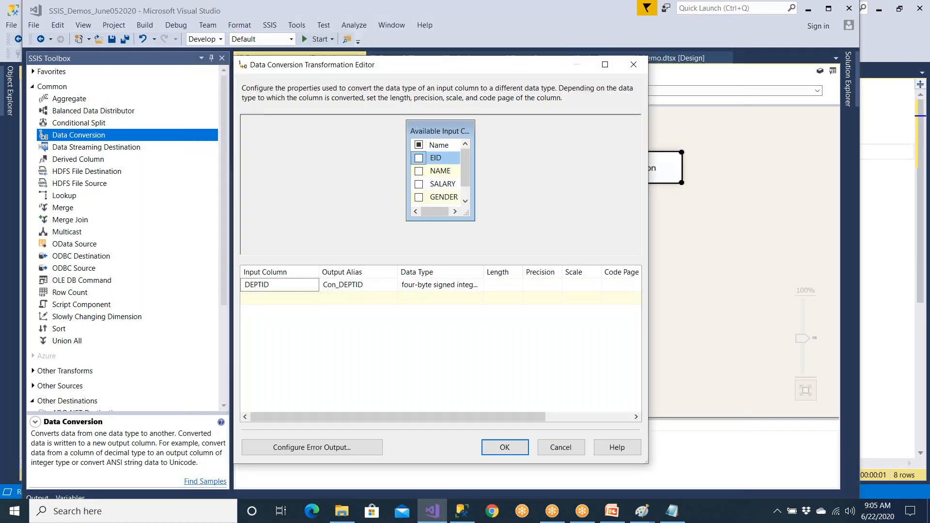
{"action": "left_click", "coordinate": [481, 284]}
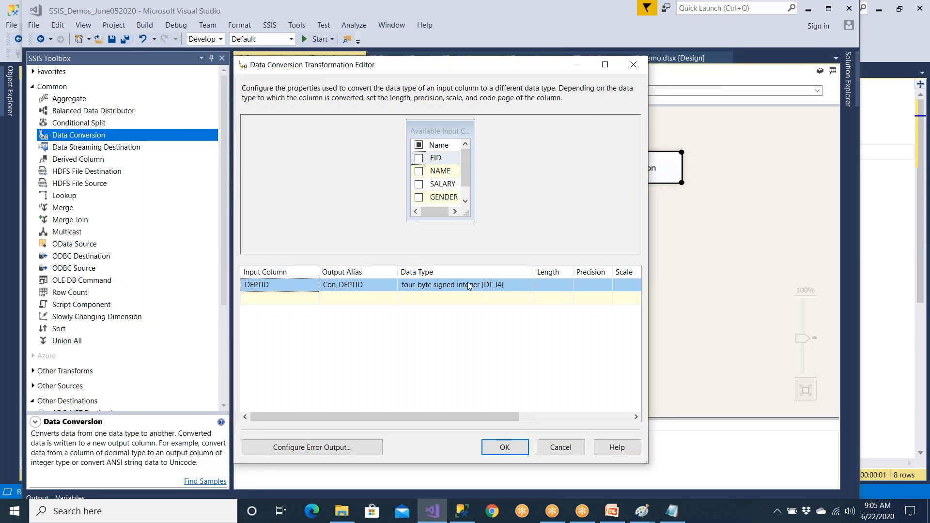
{"action": "left_click_drag", "start_coordinate": [466, 214], "coordinate": [532, 248]}
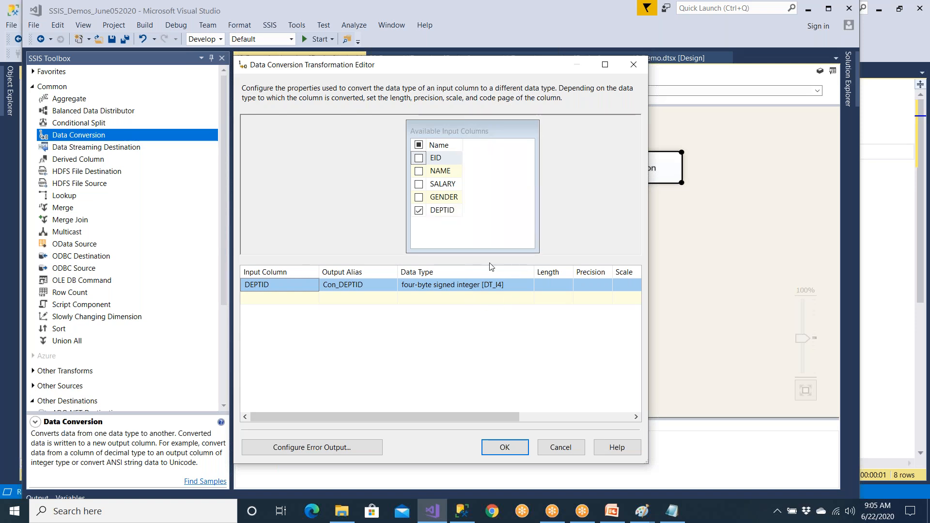
{"action": "left_click", "coordinate": [547, 285]}
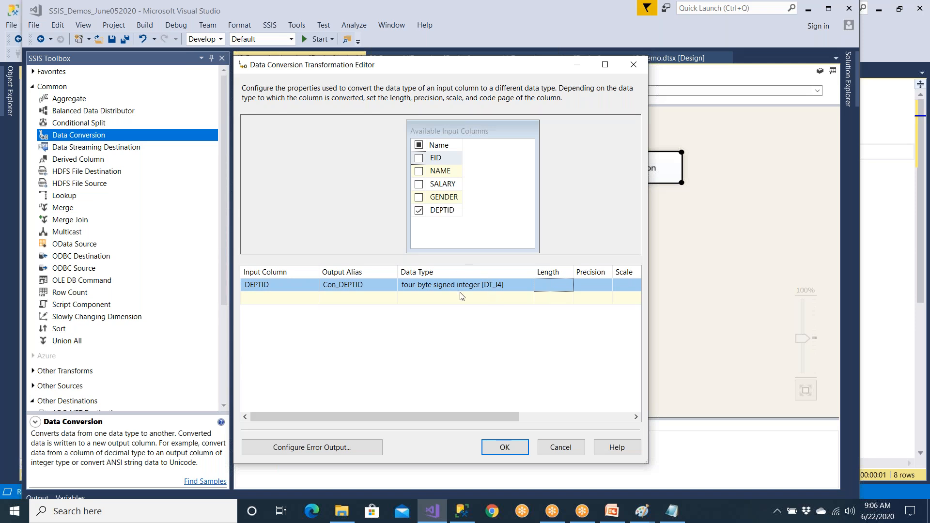
{"action": "left_click", "coordinate": [272, 286]}
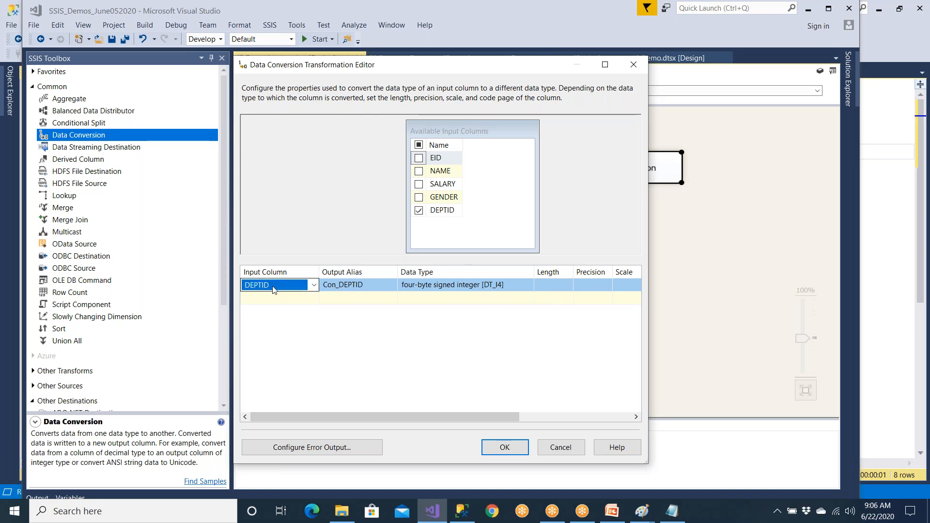
Look through the data types available for the DEPTID conversion, keep four-byte signed integer [DT_I4] and accept the editor.
{"action": "left_click", "coordinate": [458, 285]}
{"action": "left_click", "coordinate": [458, 285]}
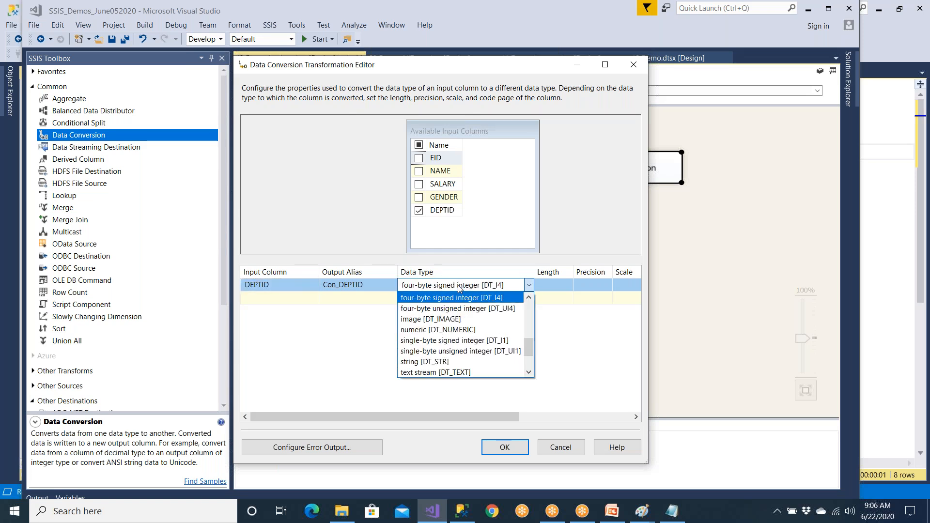
{"action": "mouse_move", "coordinate": [529, 345]}
{"action": "left_mouse_down"}
{"action": "mouse_move", "coordinate": [534, 302]}
{"action": "mouse_move", "coordinate": [532, 360]}
{"action": "left_mouse_up"}
{"action": "scroll", "coordinate": [528, 301], "scroll_direction": "down", "scroll_amount": 4}
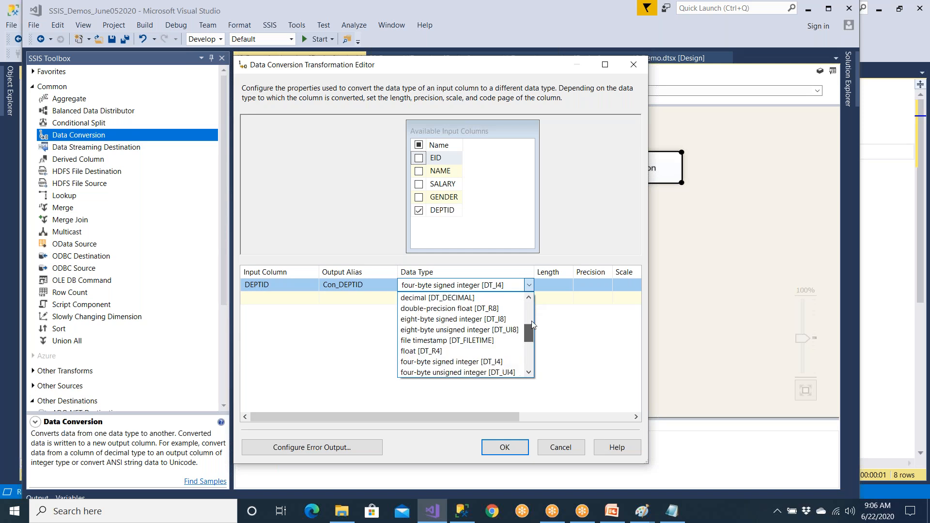
{"action": "scroll", "coordinate": [526, 343], "scroll_direction": "up", "scroll_amount": 4}
{"action": "scroll", "coordinate": [513, 300], "scroll_direction": "down", "scroll_amount": 1}
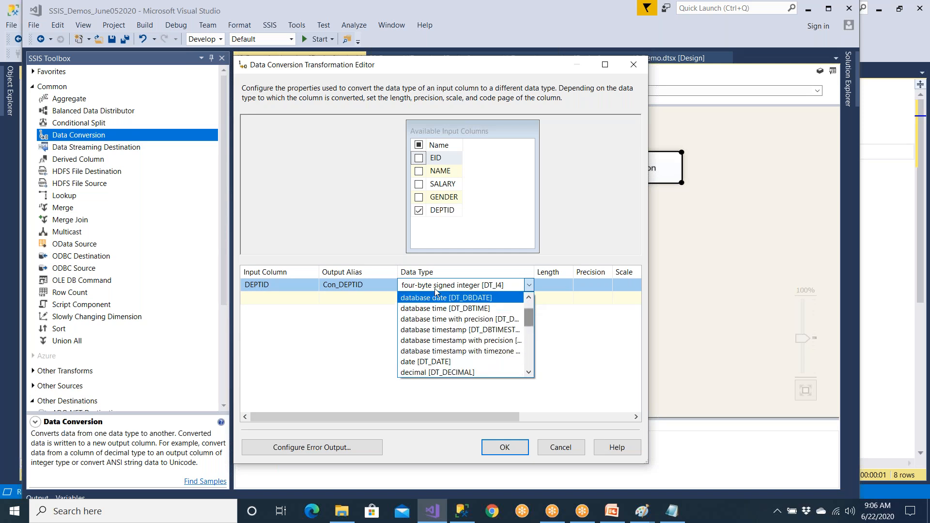
{"action": "key", "text": "Escape"}
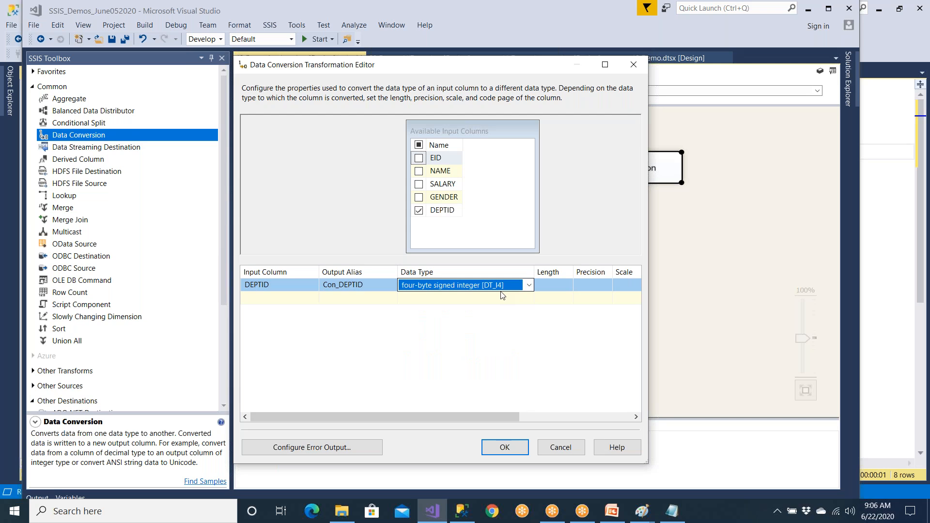
{"action": "left_click", "coordinate": [527, 448]}
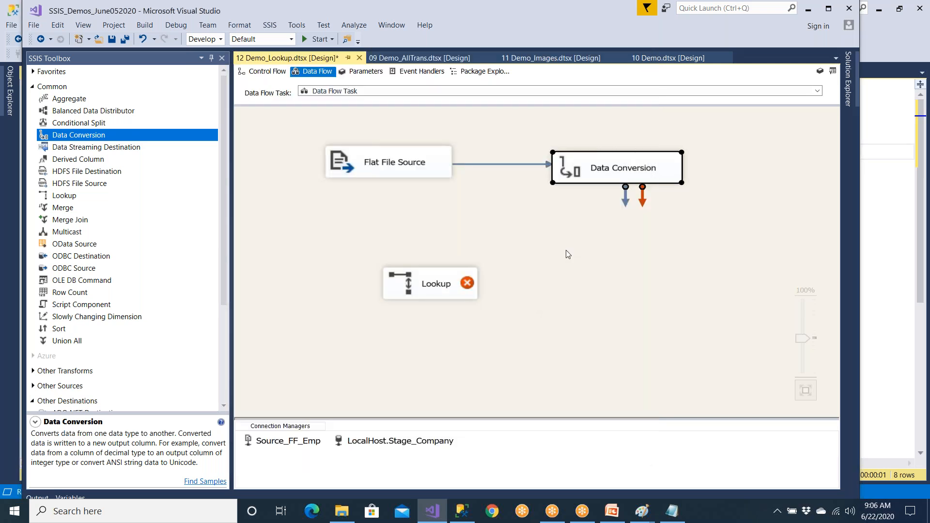
Connect the Data Conversion output to the Lookup and rearrange the two components on the data flow.
{"action": "left_click_drag", "start_coordinate": [624, 205], "coordinate": [676, 289]}
{"action": "left_click_drag", "start_coordinate": [609, 172], "coordinate": [444, 251]}
{"action": "left_click_drag", "start_coordinate": [617, 287], "coordinate": [590, 315]}
Set the Lookup to redirect rows without matching entries to the no match output.
{"action": "left_click", "coordinate": [641, 325]}
{"action": "double_click", "coordinate": [638, 314]}
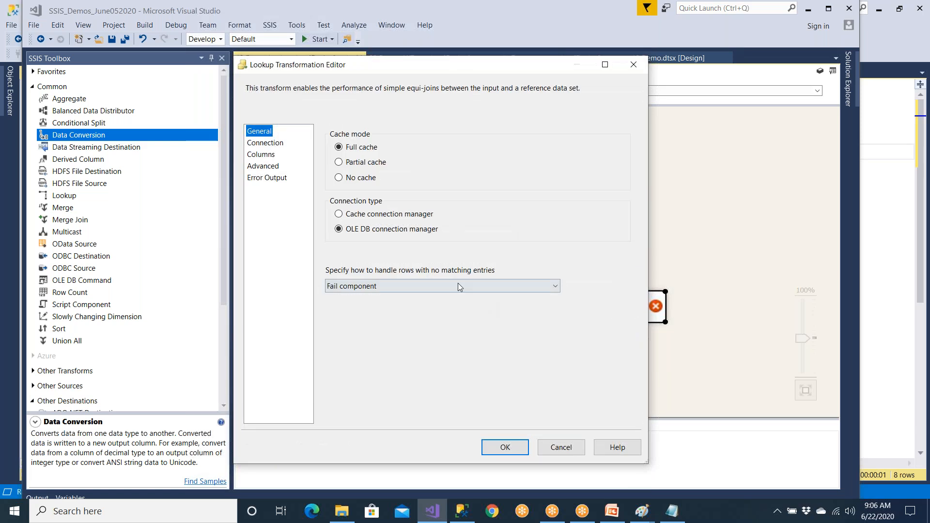
{"action": "left_click", "coordinate": [454, 290]}
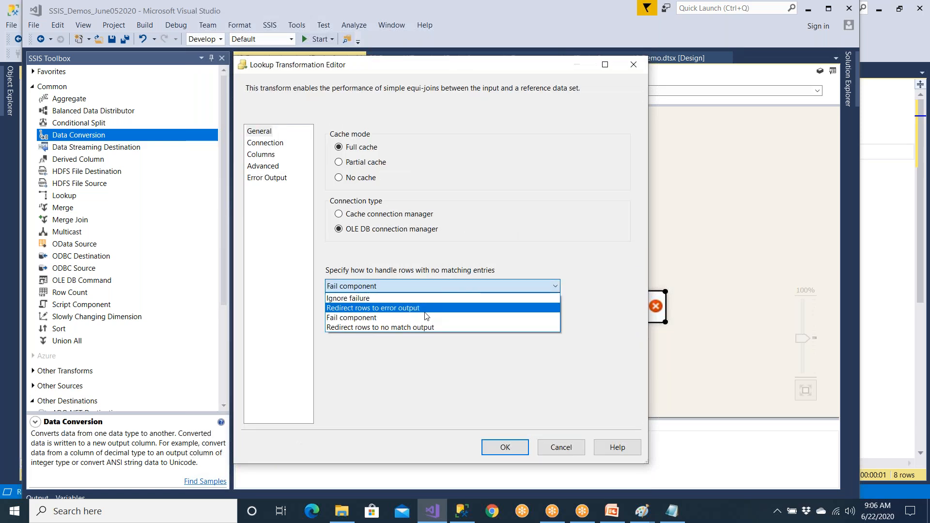
{"action": "left_click", "coordinate": [425, 328]}
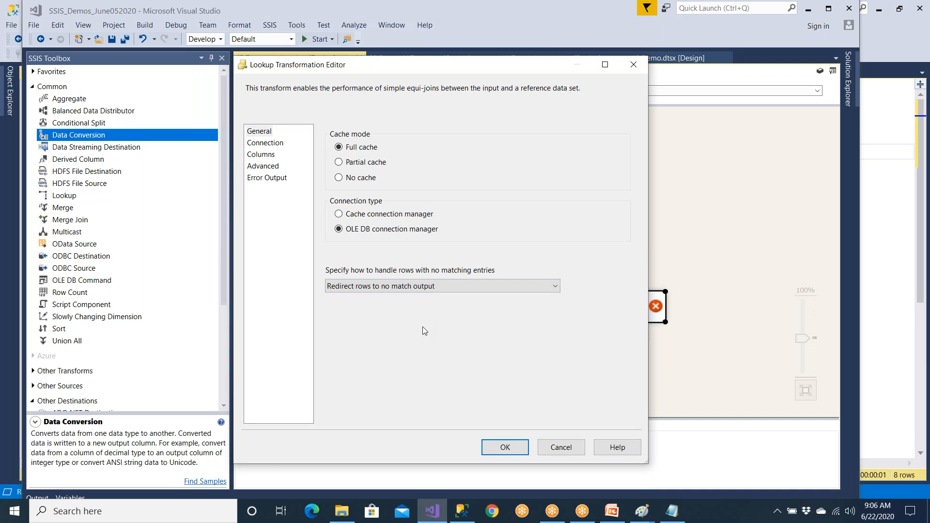
Use the [dbo].[Dept] table from LocalHost.Stage_Company as the Lookup's reference table.
{"action": "left_click", "coordinate": [277, 148]}
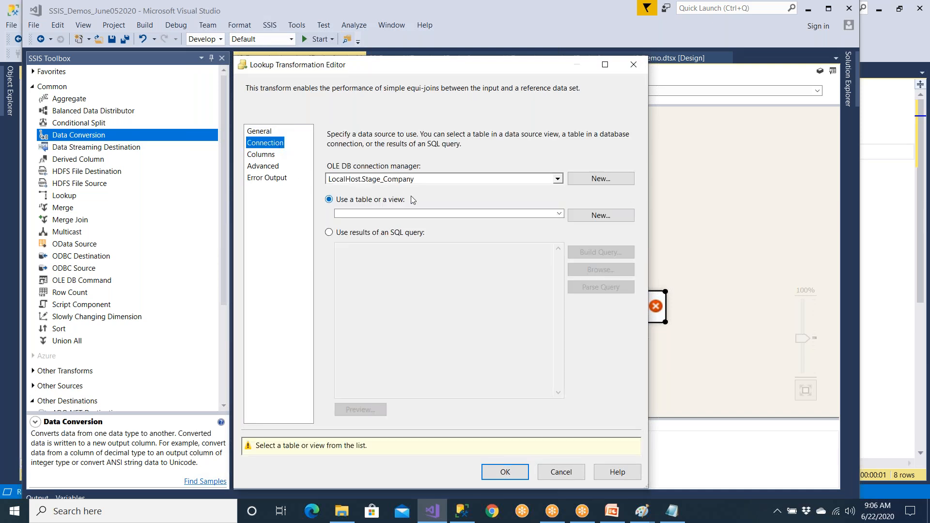
{"action": "left_click", "coordinate": [416, 215]}
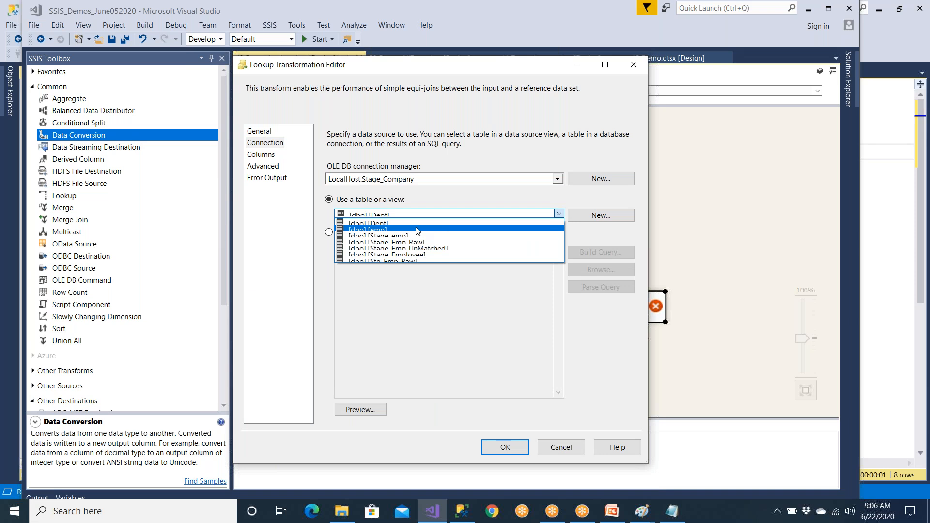
{"action": "left_click", "coordinate": [395, 224]}
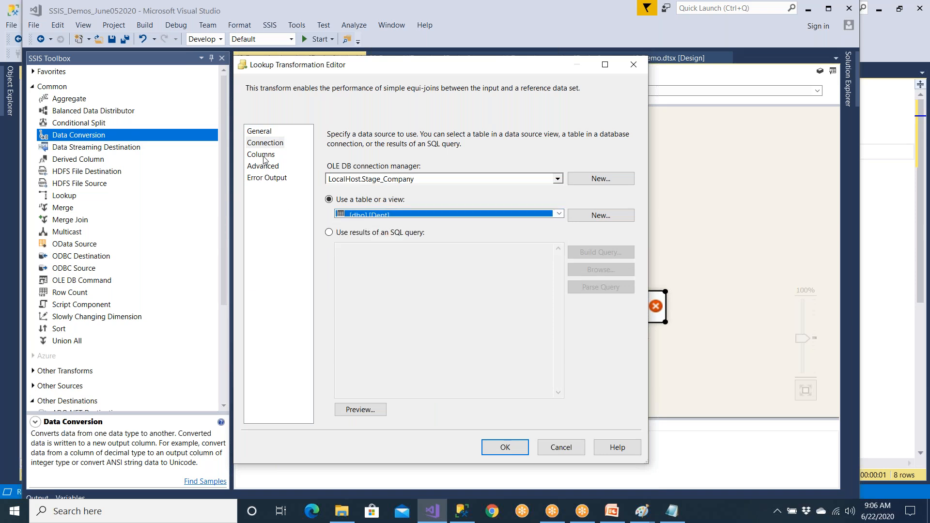
Preview the rows of the Dept reference table and close the preview.
{"action": "left_click", "coordinate": [264, 156]}
{"action": "left_click", "coordinate": [264, 144]}
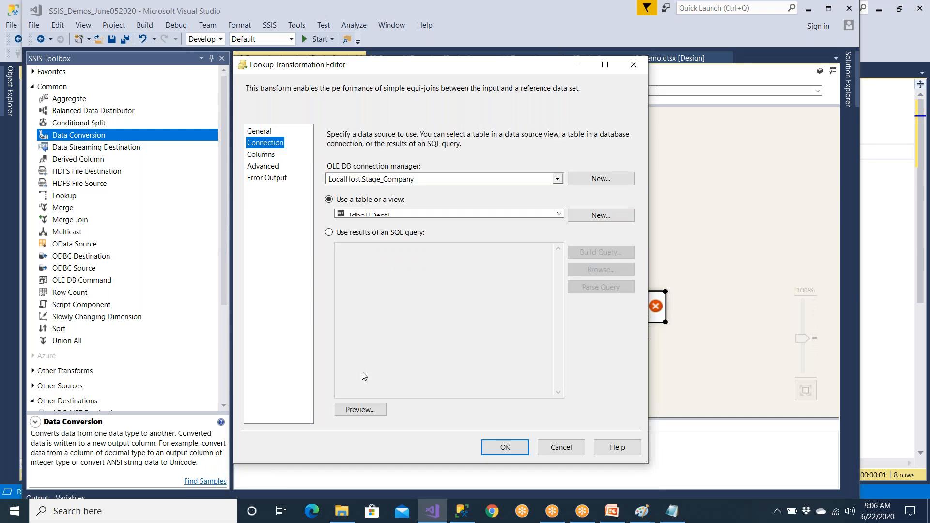
{"action": "left_click", "coordinate": [360, 409]}
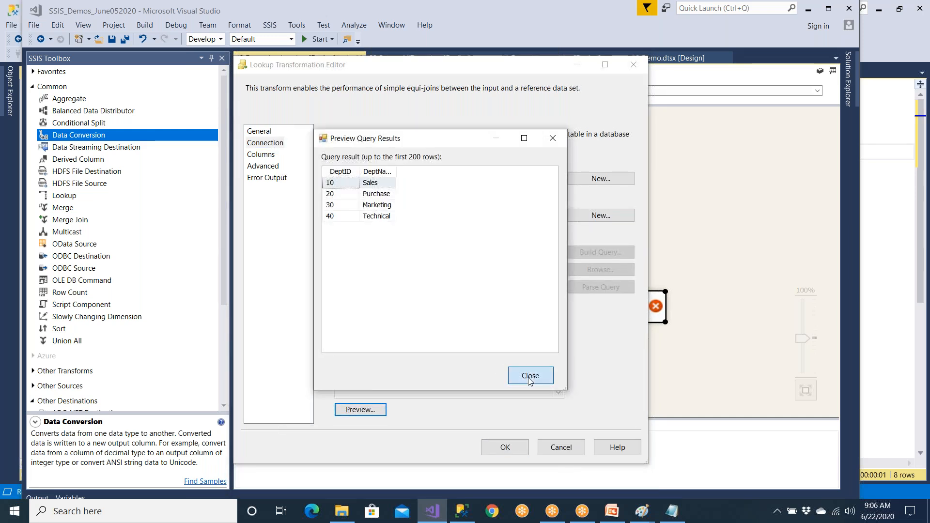
{"action": "left_click", "coordinate": [530, 377]}
Show the Lookup's column mapping with the input Name column widened and the editor maximized.
{"action": "left_click", "coordinate": [257, 156]}
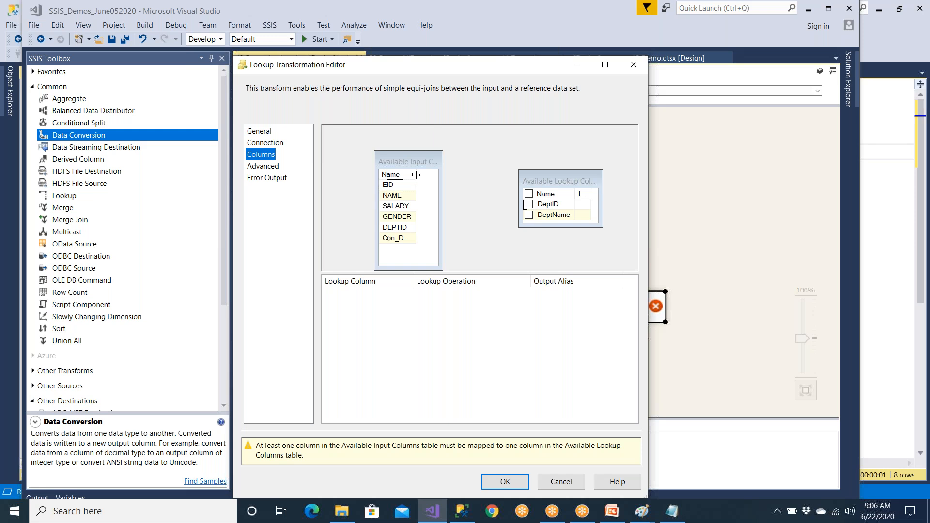
{"action": "left_click_drag", "start_coordinate": [415, 174], "coordinate": [436, 174]}
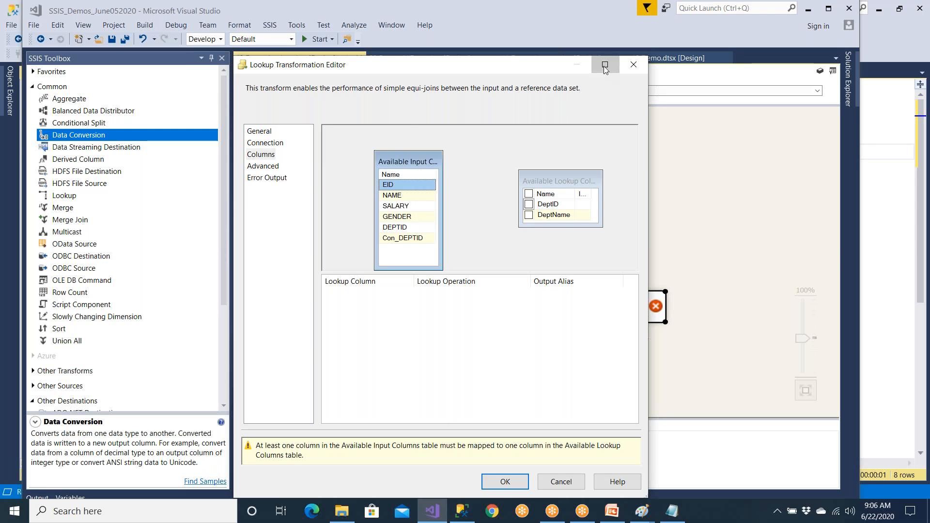
{"action": "left_click", "coordinate": [605, 66]}
Try to map the DEPTID input column to the DeptID lookup column.
{"action": "left_click", "coordinate": [166, 169]}
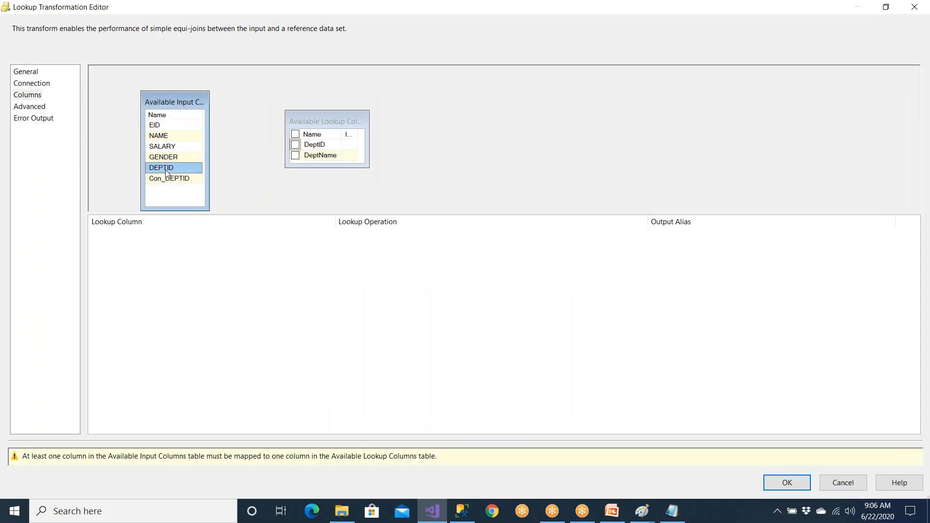
{"action": "left_click", "coordinate": [317, 145]}
{"action": "left_click_drag", "start_coordinate": [197, 175], "coordinate": [313, 146]}
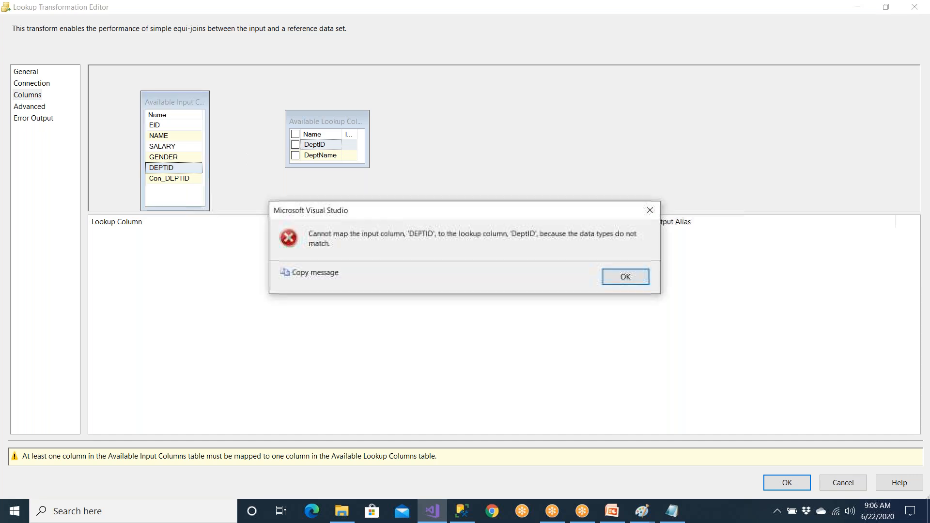
{"action": "left_click", "coordinate": [622, 280]}
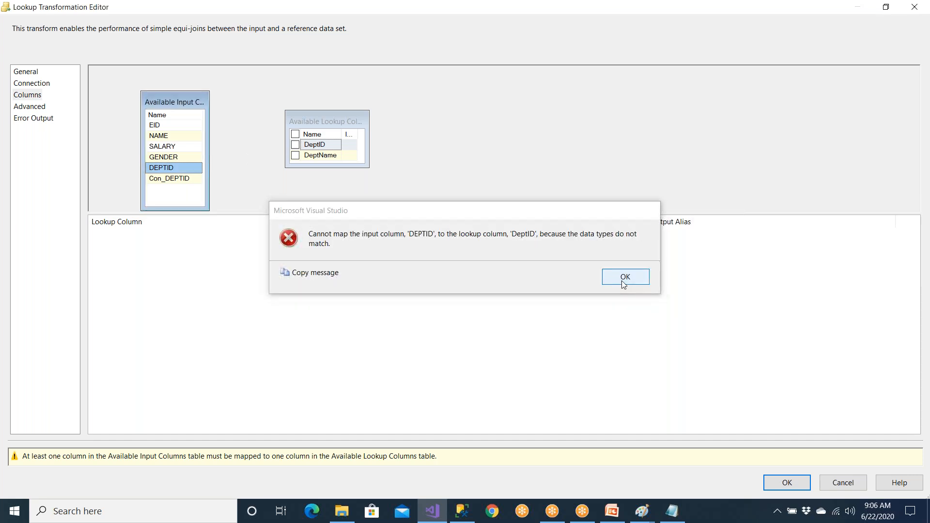
Map the Con_DEPTID input column to the DeptID lookup column, and move the lookup columns box further from the input columns.
{"action": "left_click", "coordinate": [184, 178]}
{"action": "left_click_drag", "start_coordinate": [190, 178], "coordinate": [311, 145]}
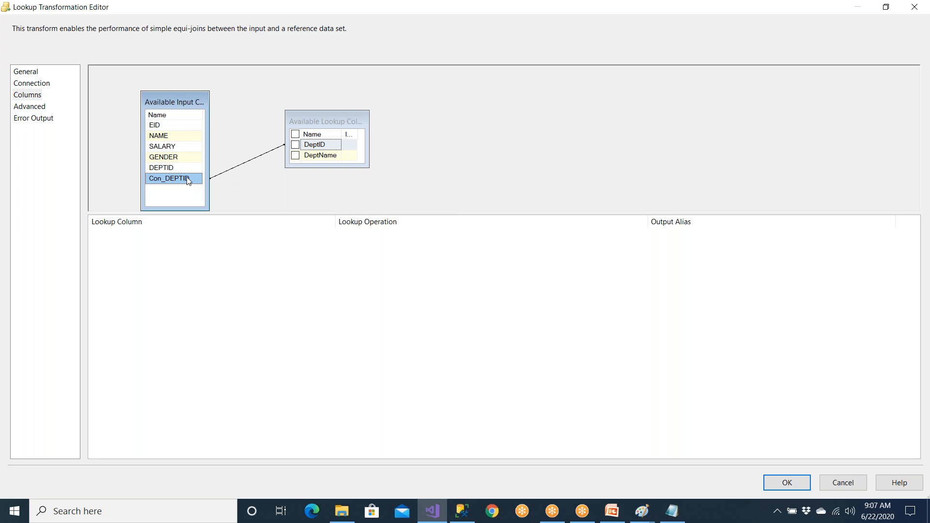
{"action": "mouse_move", "coordinate": [188, 180]}
{"action": "mouse_move", "coordinate": [321, 149]}
{"action": "left_click_drag", "start_coordinate": [342, 122], "coordinate": [400, 130]}
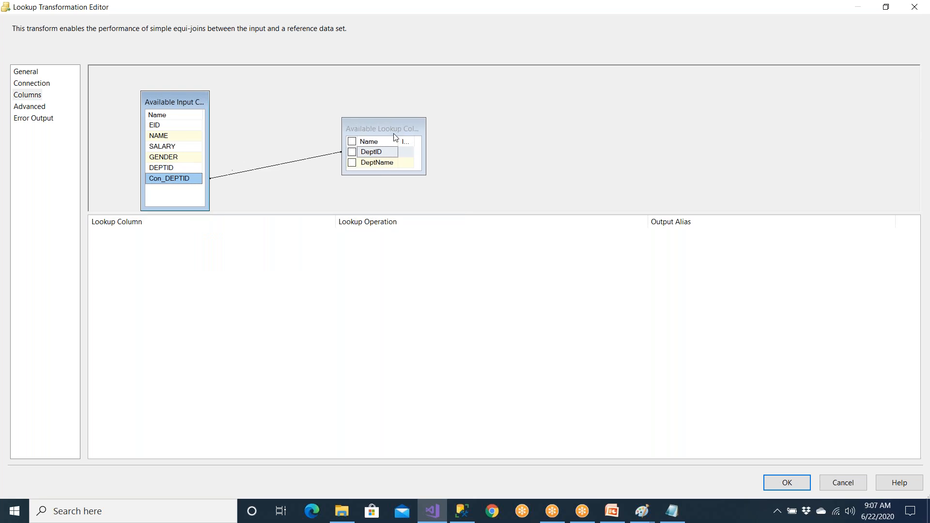
Examine the Lookup's column relationships and the input columns selectable for a second mapping, leaving the mapping editor without changes.
{"action": "left_click", "coordinate": [300, 163]}
{"action": "right_click", "coordinate": [301, 163]}
{"action": "left_click", "coordinate": [311, 170]}
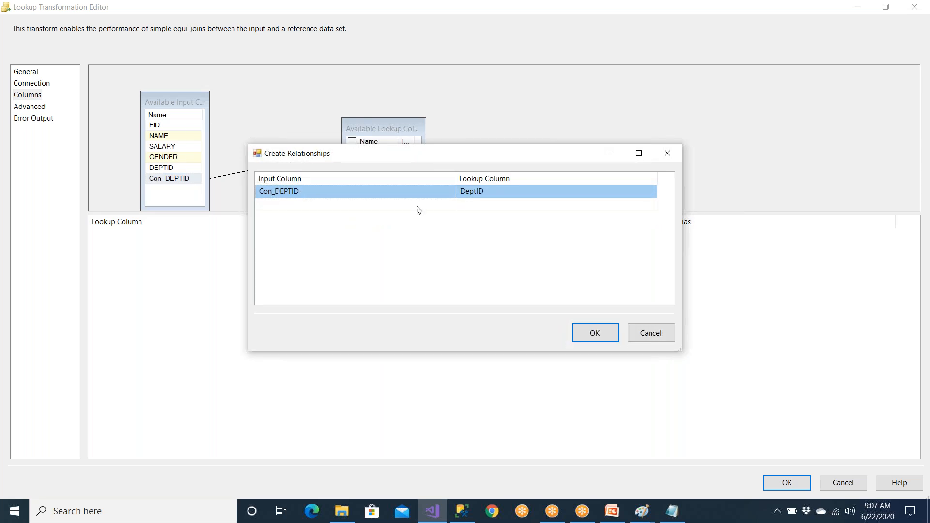
{"action": "left_click", "coordinate": [427, 203]}
{"action": "left_click", "coordinate": [428, 204]}
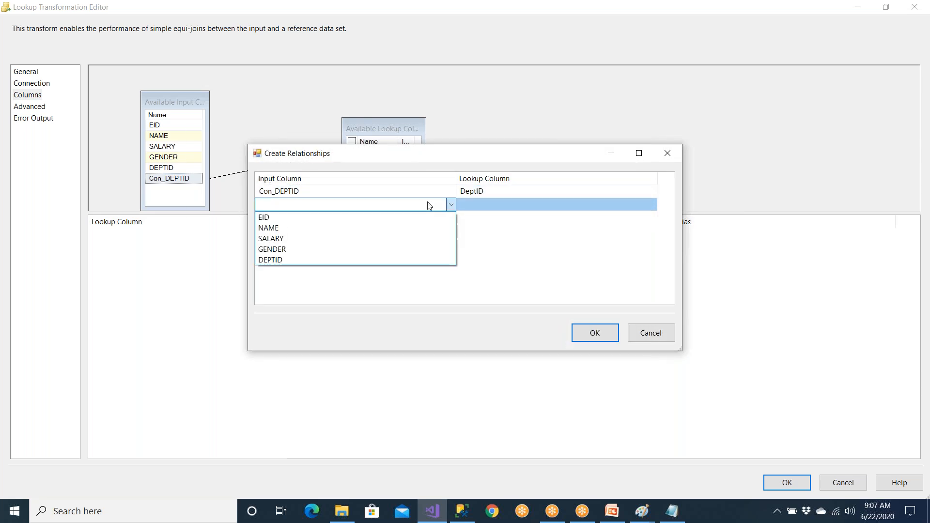
{"action": "left_click", "coordinate": [510, 204]}
{"action": "left_click", "coordinate": [512, 208]}
{"action": "left_click", "coordinate": [512, 208]}
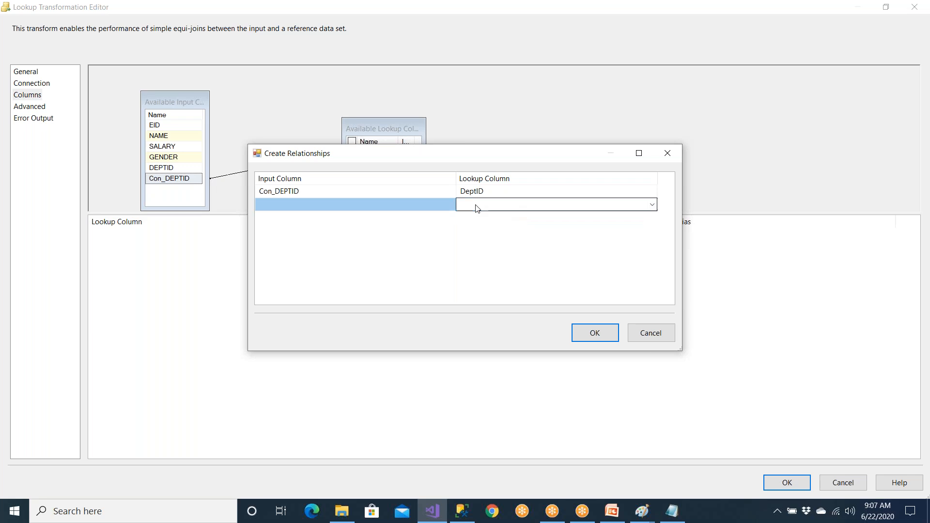
{"action": "left_click", "coordinate": [659, 334]}
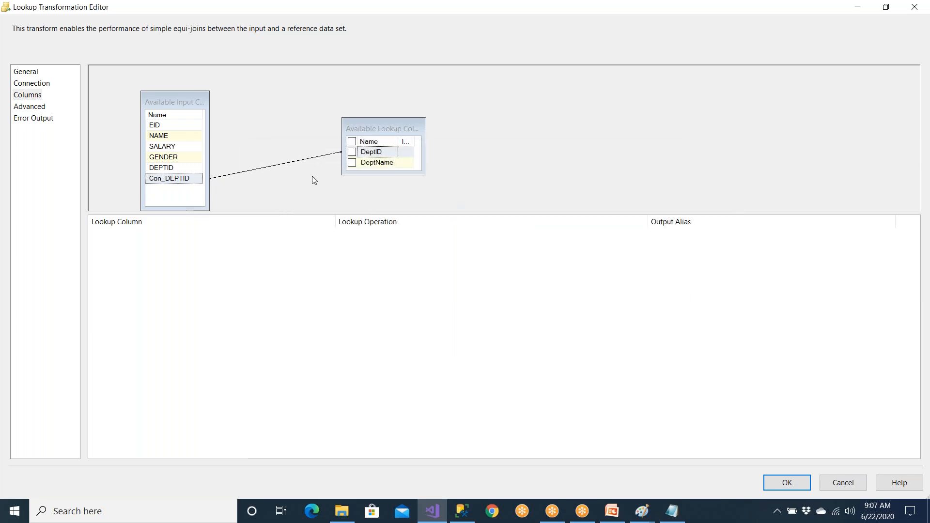
Delete the existing column mapping and recreate it in the mapping editor with input column Con_DEPTID and lookup column DeptID.
{"action": "left_click", "coordinate": [300, 159]}
{"action": "key", "text": "Delete"}
{"action": "right_click", "coordinate": [292, 151]}
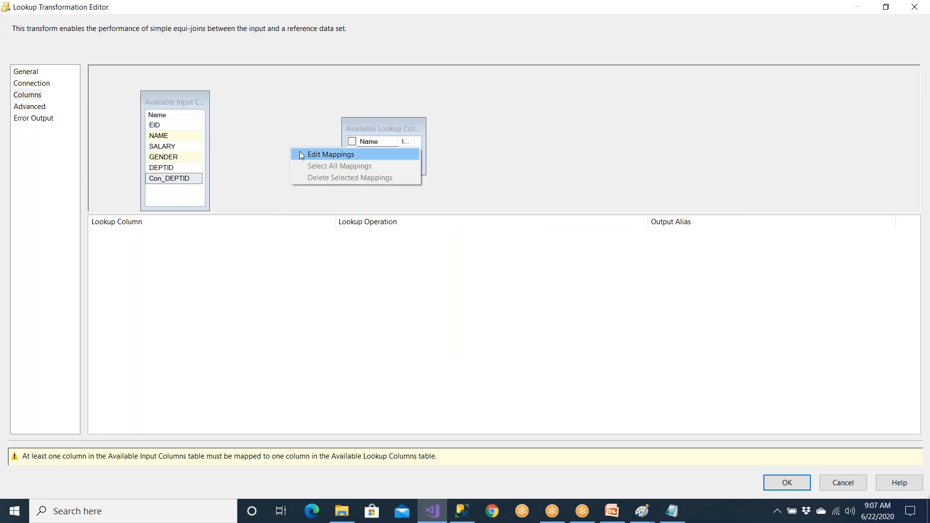
{"action": "left_click", "coordinate": [300, 153]}
{"action": "left_click", "coordinate": [306, 195]}
{"action": "left_click", "coordinate": [305, 196]}
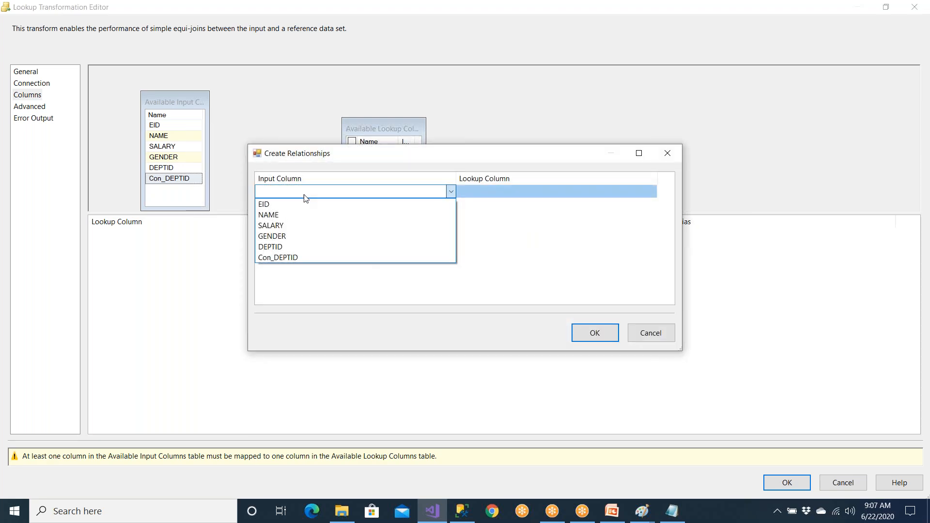
{"action": "left_click", "coordinate": [298, 257]}
{"action": "left_click", "coordinate": [502, 191]}
{"action": "left_click", "coordinate": [502, 191]}
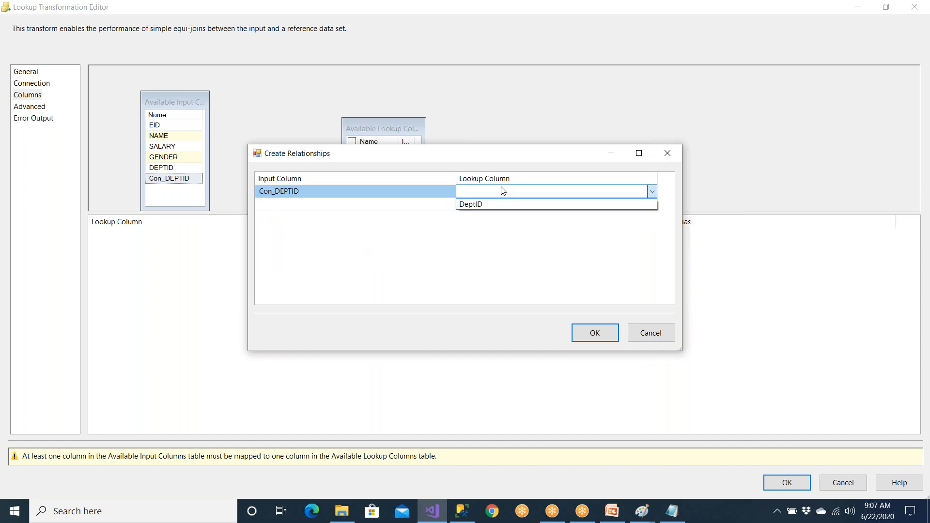
{"action": "left_click", "coordinate": [496, 204]}
{"action": "left_click", "coordinate": [585, 336]}
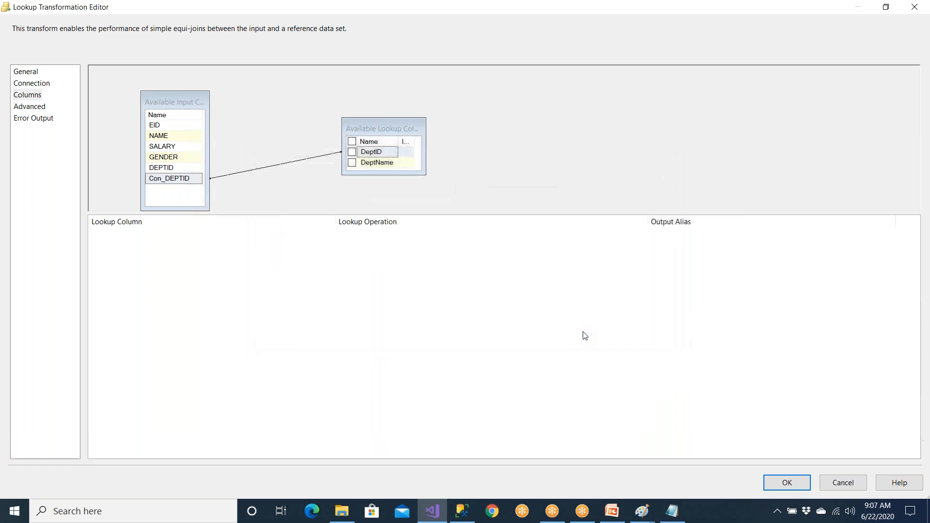
Delete and redraw the Con_DEPTID to DeptID link twice directly between the input and lookup column boxes.
{"action": "left_click", "coordinate": [300, 162]}
{"action": "key", "text": "Delete"}
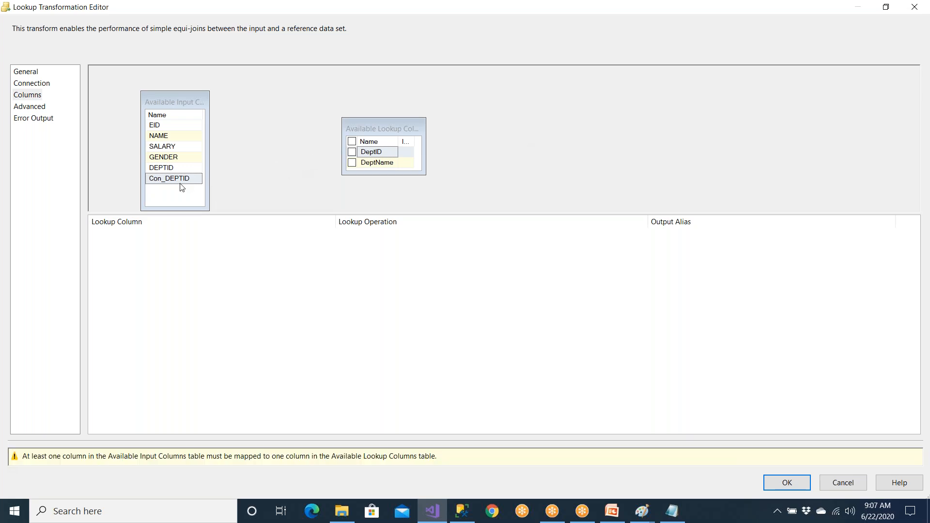
{"action": "left_click_drag", "start_coordinate": [180, 182], "coordinate": [385, 153]}
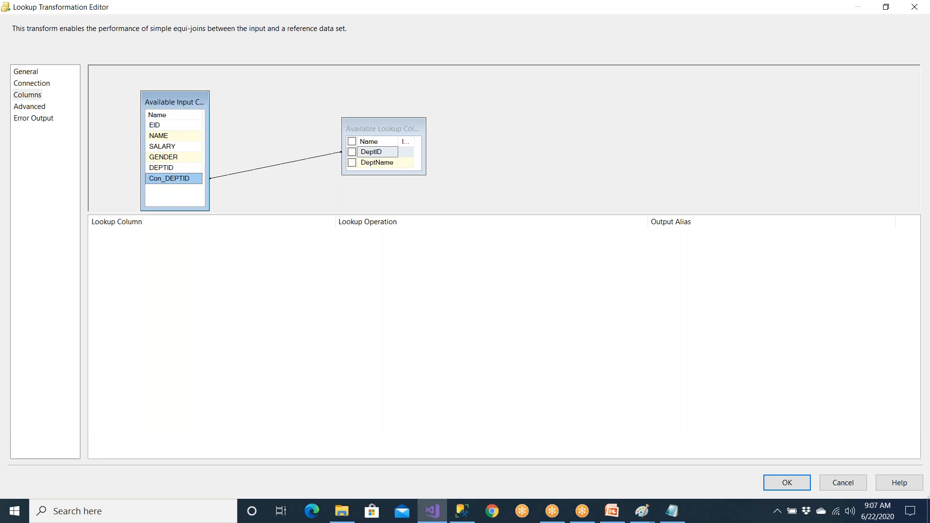
{"action": "left_click", "coordinate": [328, 155]}
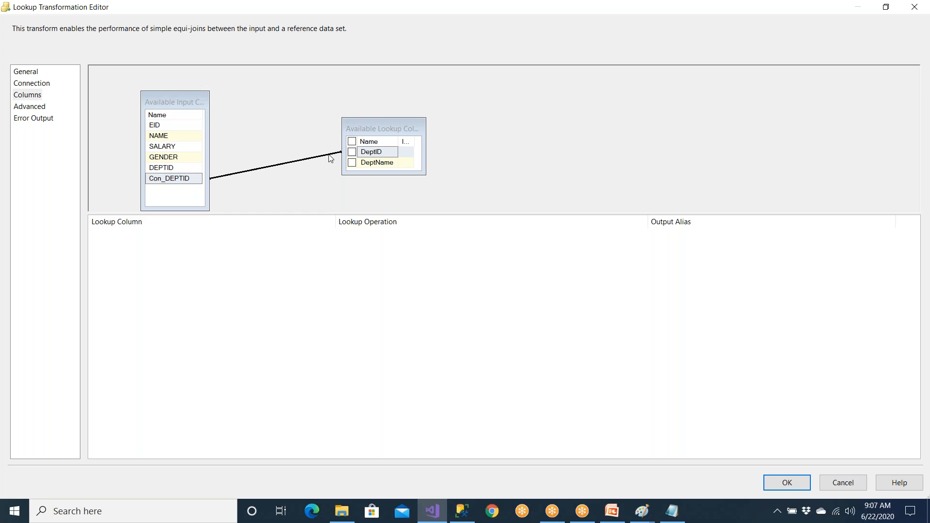
{"action": "key", "text": "Delete"}
{"action": "left_click_drag", "start_coordinate": [191, 183], "coordinate": [369, 156]}
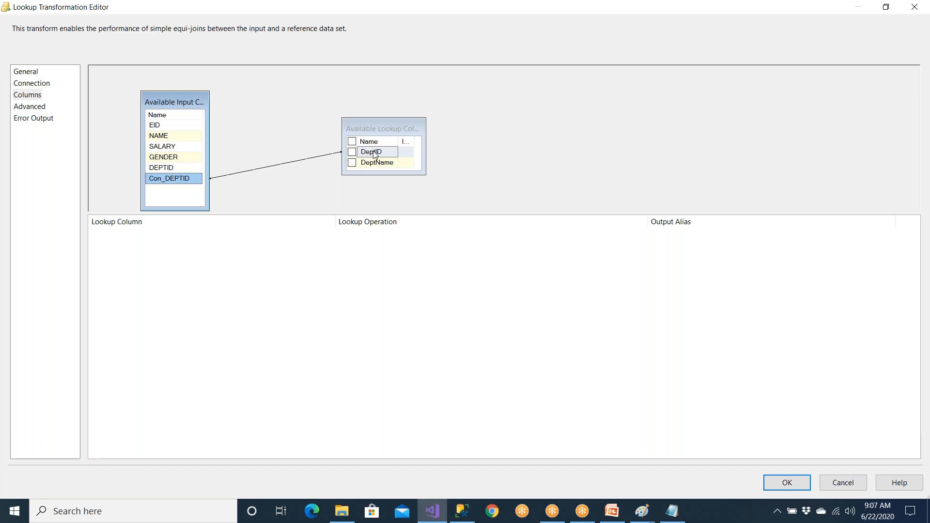
Remove the drawn link and define the relationship in the mapping editor, pairing input column Con_DEPTID with lookup column DeptID.
{"action": "left_click", "coordinate": [322, 174]}
{"action": "left_click", "coordinate": [315, 156]}
{"action": "key", "text": "Delete"}
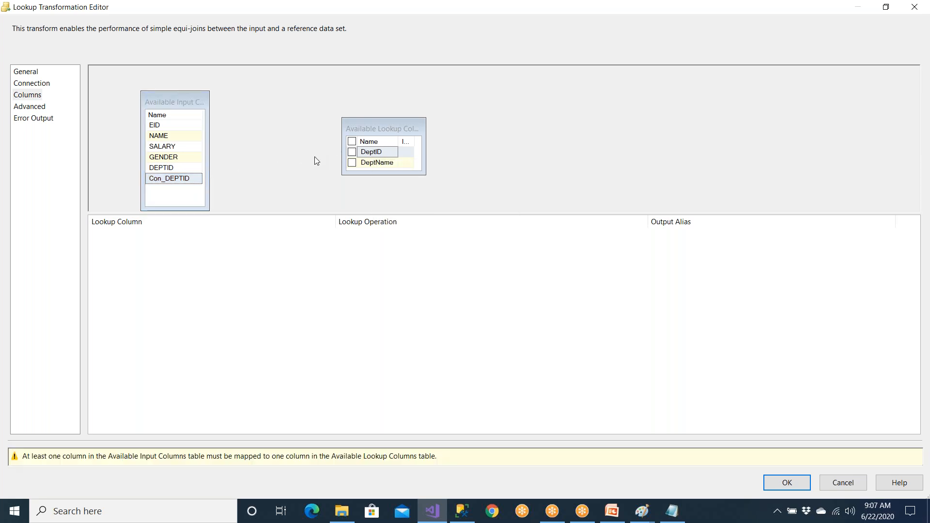
{"action": "right_click", "coordinate": [315, 156]}
{"action": "left_click", "coordinate": [327, 163]}
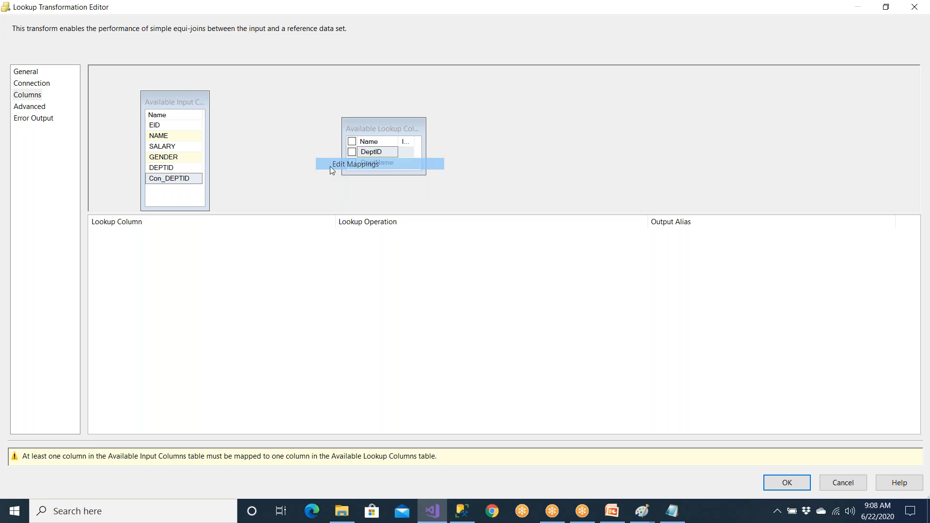
{"action": "left_click", "coordinate": [330, 191]}
{"action": "left_click", "coordinate": [330, 191]}
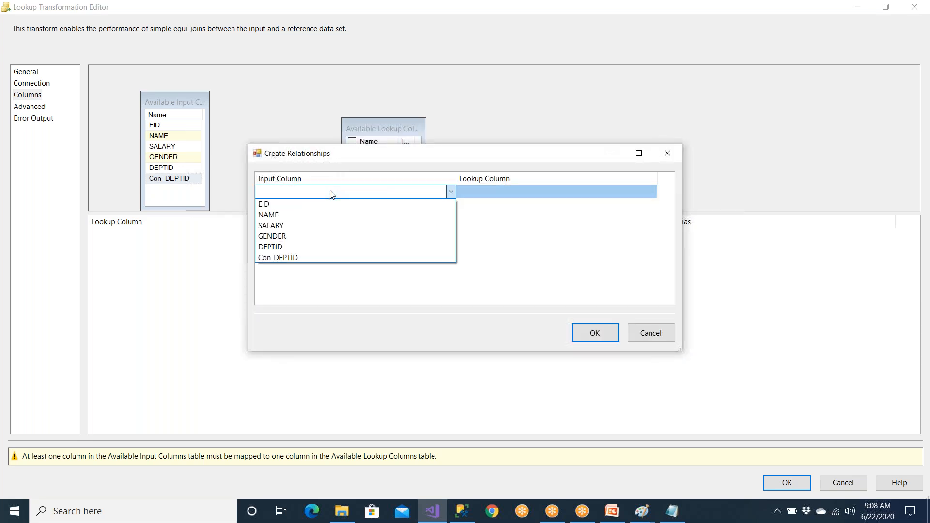
{"action": "left_click", "coordinate": [307, 257]}
{"action": "left_click", "coordinate": [469, 192]}
{"action": "left_click", "coordinate": [469, 192]}
{"action": "left_click", "coordinate": [474, 207]}
{"action": "left_click", "coordinate": [586, 333]}
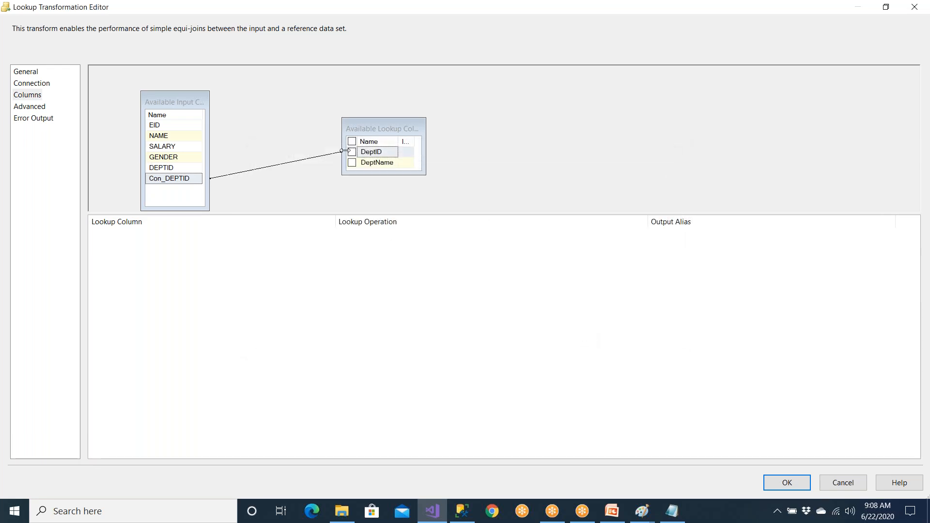
Include DeptName from the lookup columns as a new output column.
{"action": "left_click", "coordinate": [352, 163]}
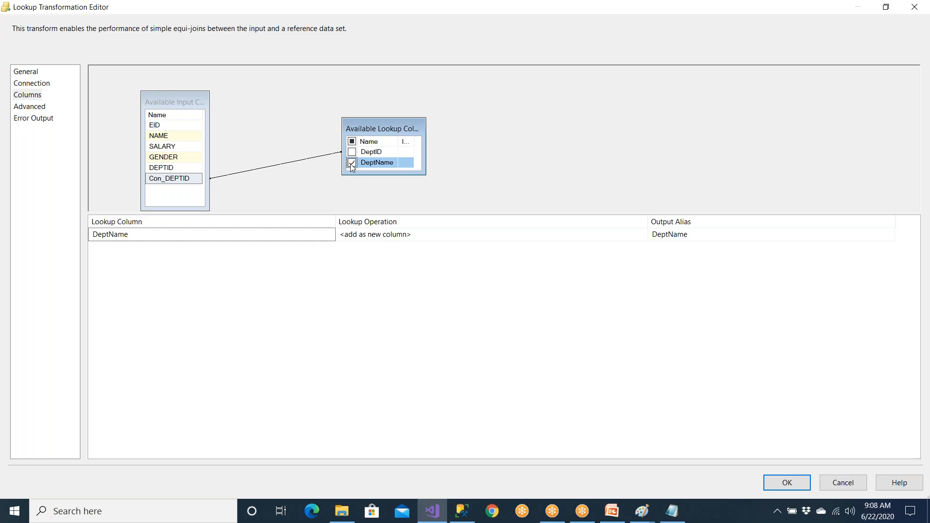
{"action": "left_click", "coordinate": [352, 164]}
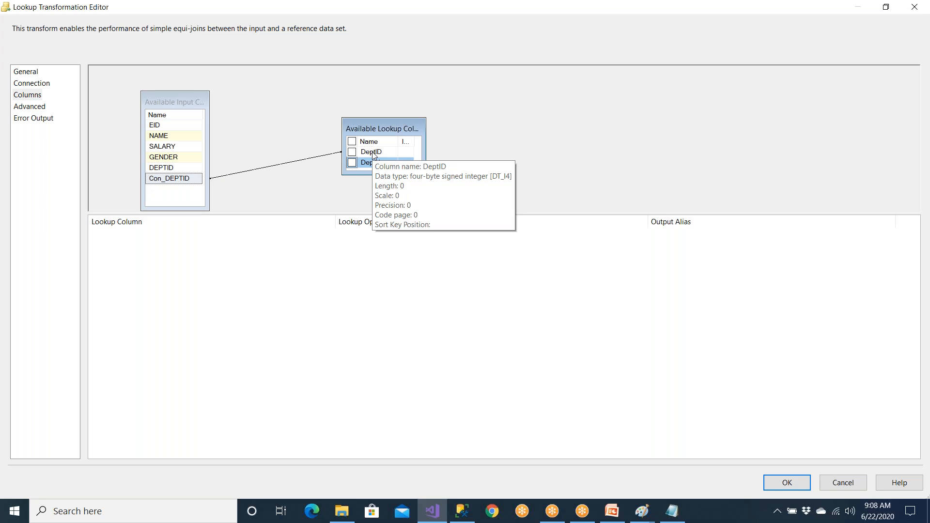
{"action": "left_click", "coordinate": [352, 162]}
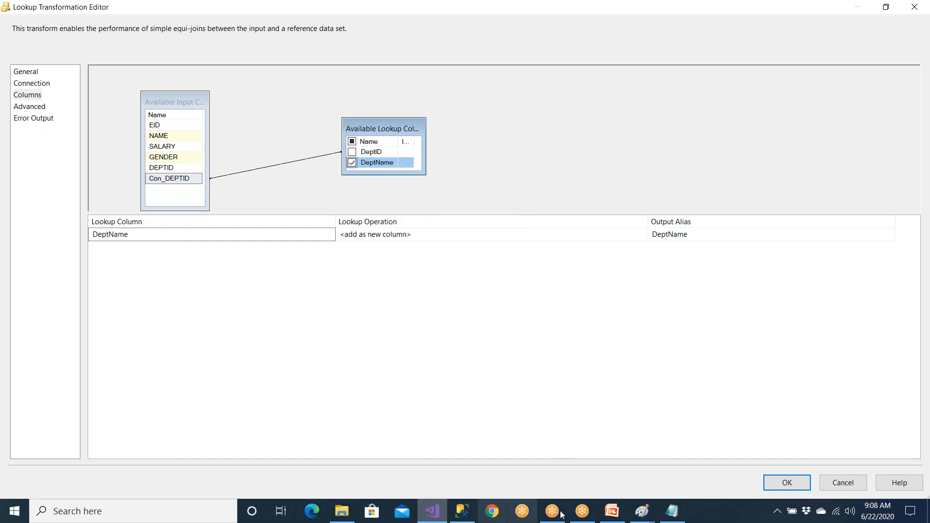
Check the department IDs in Emp.txt in Notepad against the Dept rows by running SELECT * FROM DEPT in SQL Server Management Studio.
{"action": "left_click", "coordinate": [671, 511]}
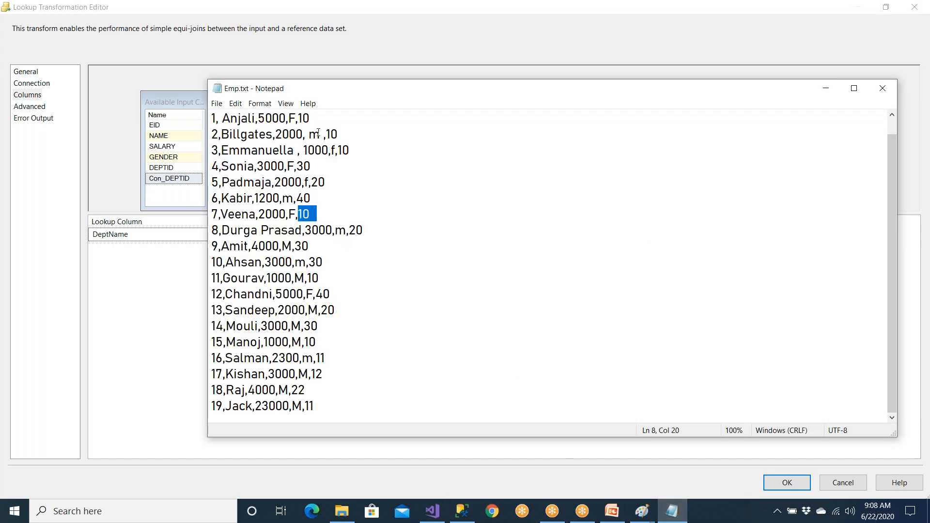
{"action": "double_click", "coordinate": [334, 134]}
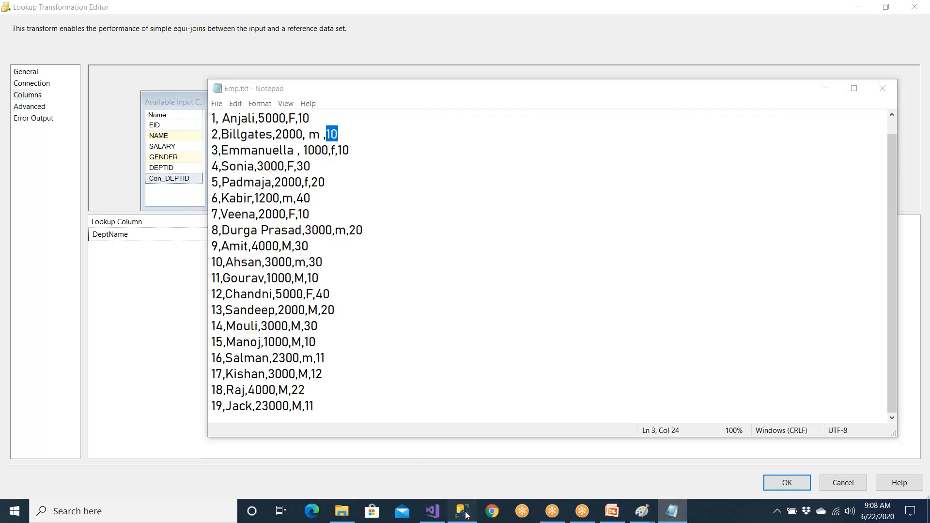
{"action": "left_click", "coordinate": [462, 511]}
{"action": "left_click", "coordinate": [350, 297]}
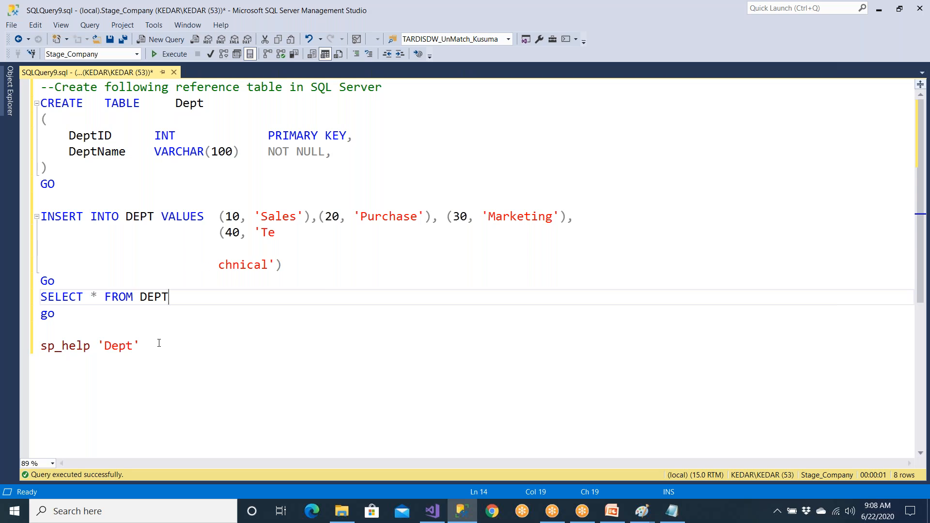
{"action": "left_click_drag", "start_coordinate": [176, 291], "coordinate": [40, 297]}
{"action": "left_click", "coordinate": [167, 54]}
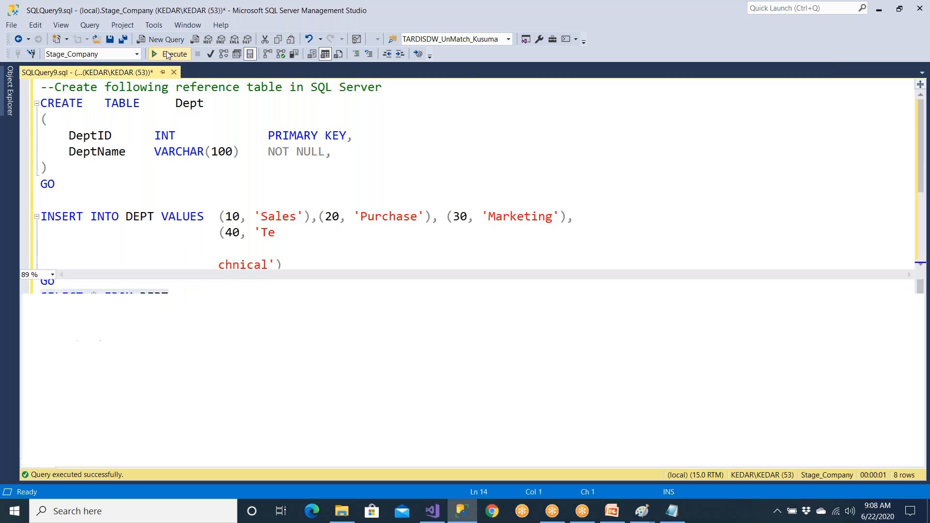
{"action": "left_click", "coordinate": [671, 511]}
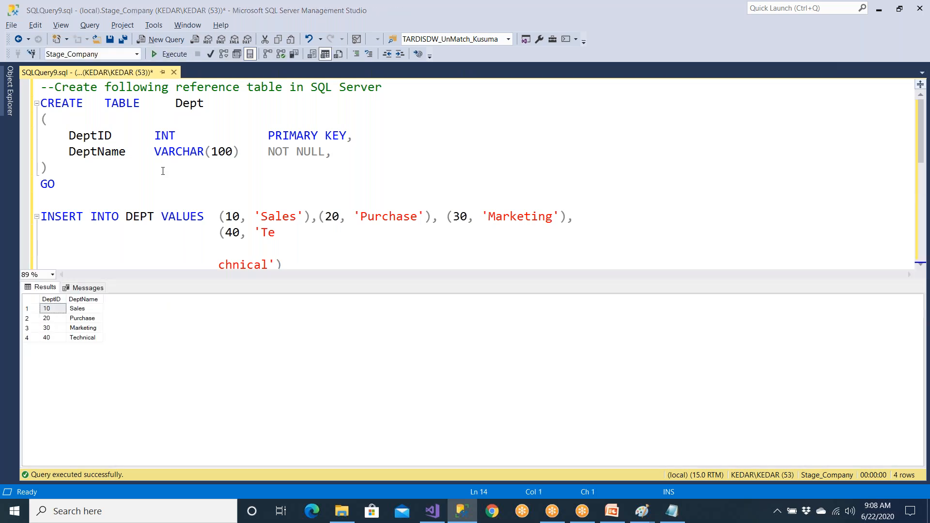
{"action": "left_click", "coordinate": [462, 511]}
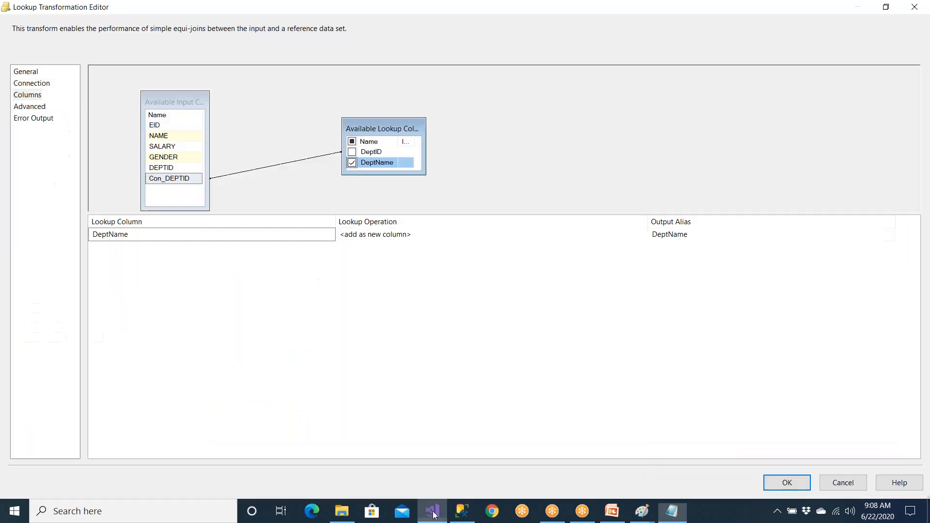
Apply the Lookup settings and shift the Data Conversion and Lookup components slightly left on the data flow canvas.
{"action": "left_click", "coordinate": [769, 484]}
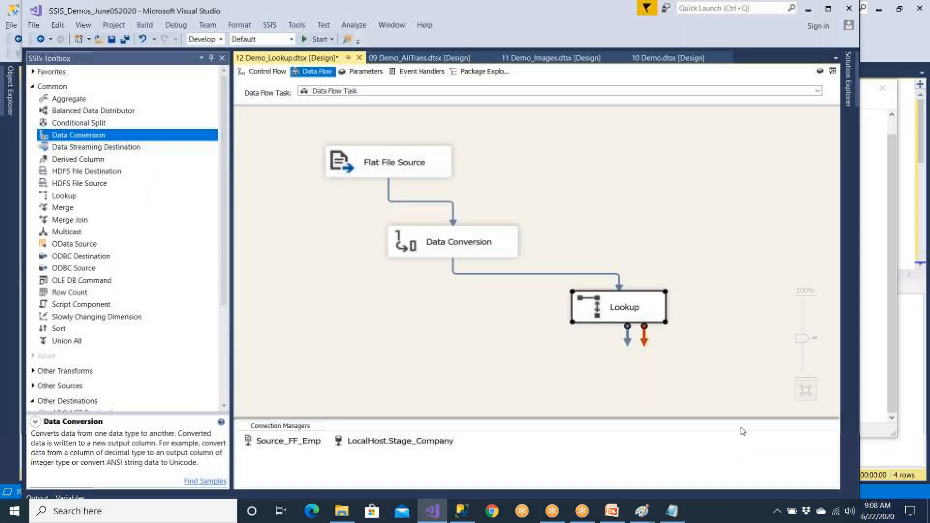
{"action": "left_click_drag", "start_coordinate": [501, 251], "coordinate": [484, 250]}
{"action": "left_click_drag", "start_coordinate": [581, 297], "coordinate": [535, 295]}
Reopen the Lookup to review its connection, keeping Redirect rows to no match output for rows with no matching entries.
{"action": "double_click", "coordinate": [588, 310]}
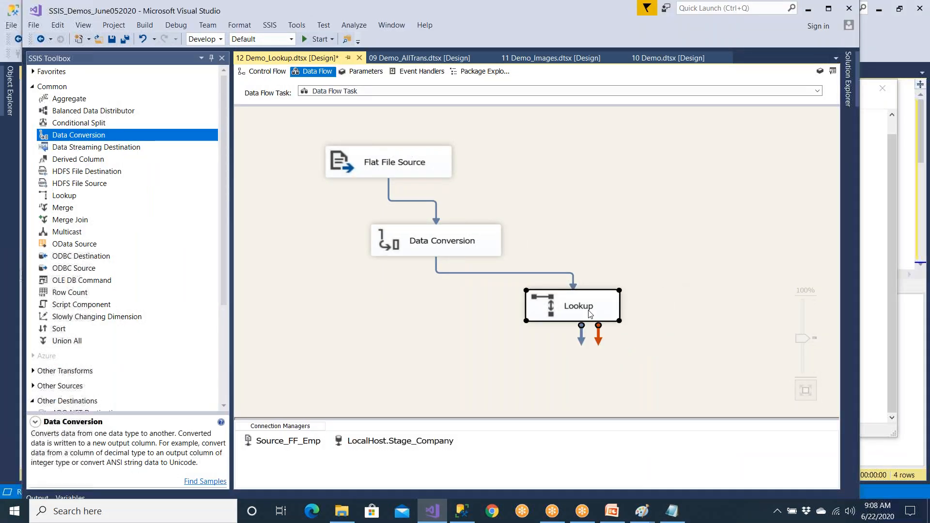
{"action": "left_click", "coordinate": [411, 288]}
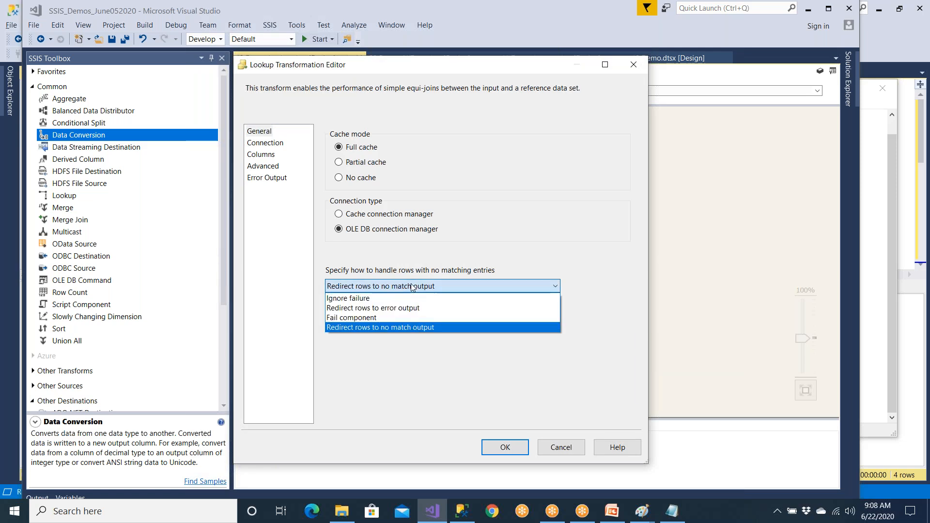
{"action": "left_click", "coordinate": [421, 329]}
{"action": "left_click", "coordinate": [279, 144]}
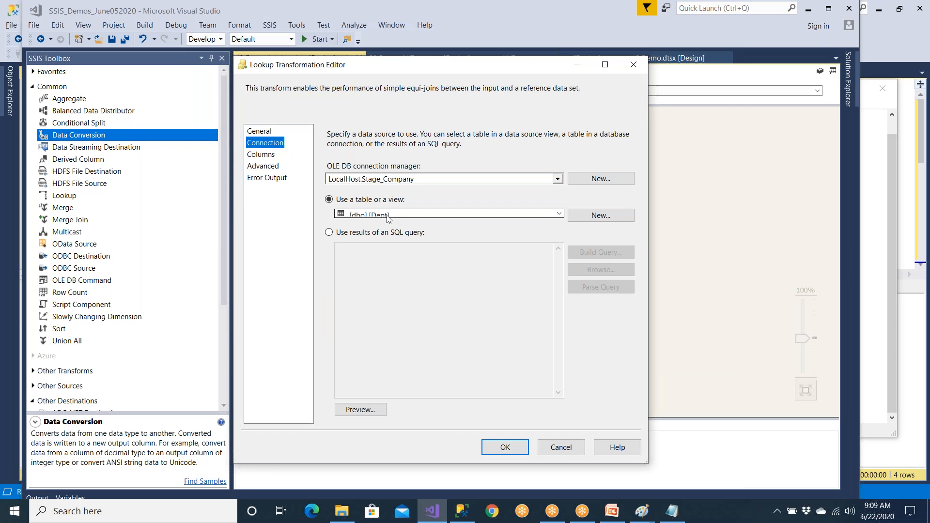
Show the Lookup's column mapping with the input columns box enlarged, its Name column widened and the editor maximized.
{"action": "left_click", "coordinate": [268, 156]}
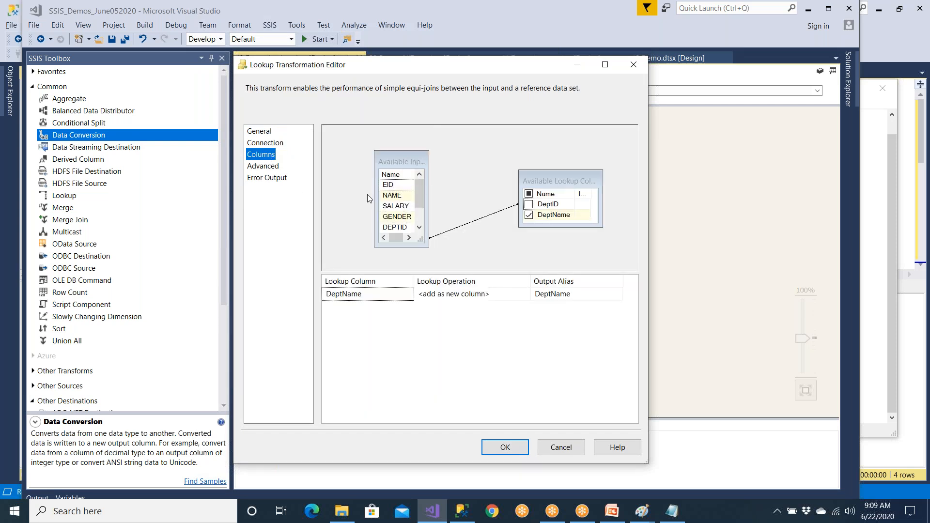
{"action": "left_click_drag", "start_coordinate": [420, 242], "coordinate": [451, 268]}
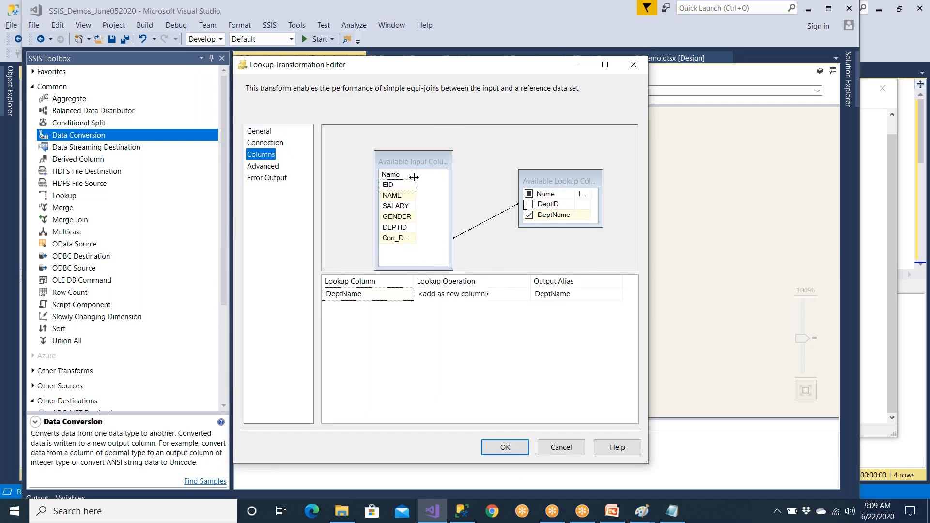
{"action": "left_click_drag", "start_coordinate": [414, 178], "coordinate": [445, 177]}
{"action": "left_click", "coordinate": [604, 67]}
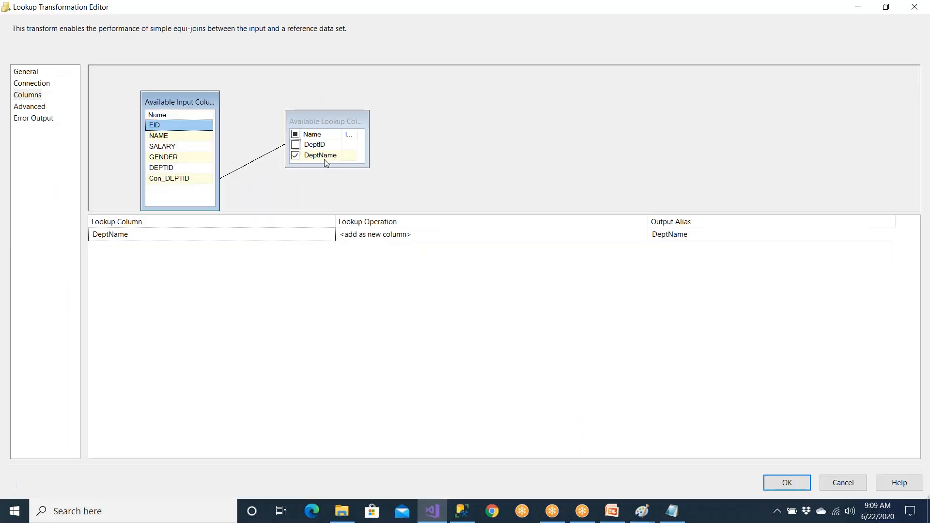
Review the relationship between Con_DEPTID and DeptID in the mapping editor and close it.
{"action": "right_click", "coordinate": [267, 167]}
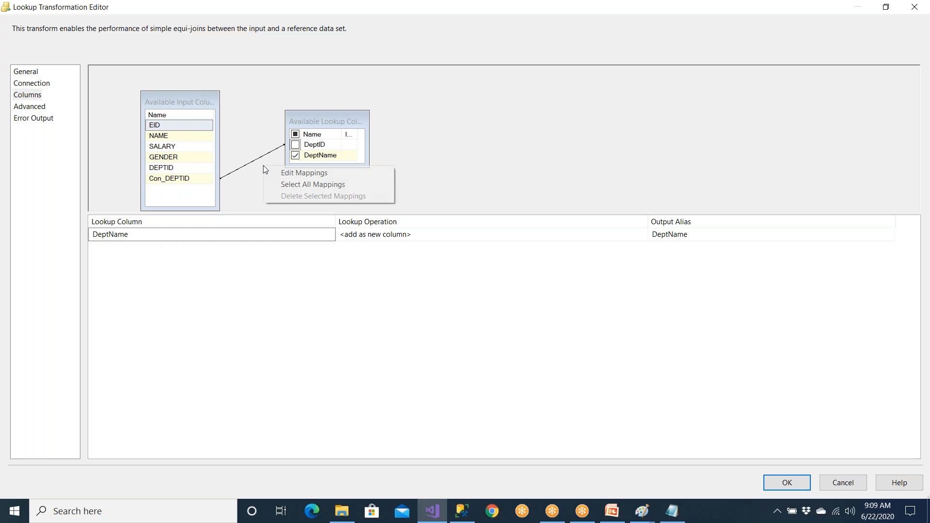
{"action": "left_click", "coordinate": [269, 172]}
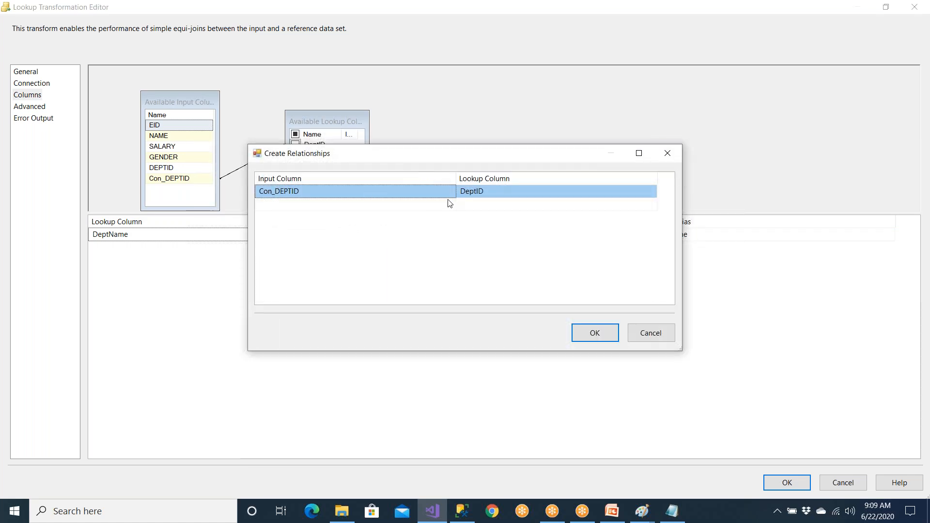
{"action": "left_click", "coordinate": [595, 333]}
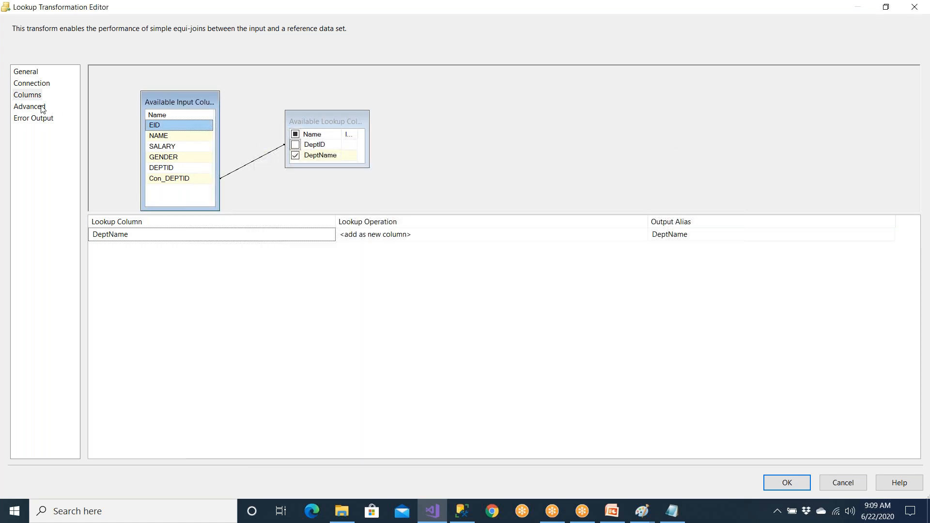
Review the Lookup's advanced, error output, connection and column mapping settings.
{"action": "left_click", "coordinate": [43, 107]}
{"action": "left_click", "coordinate": [46, 120]}
{"action": "left_click", "coordinate": [44, 104]}
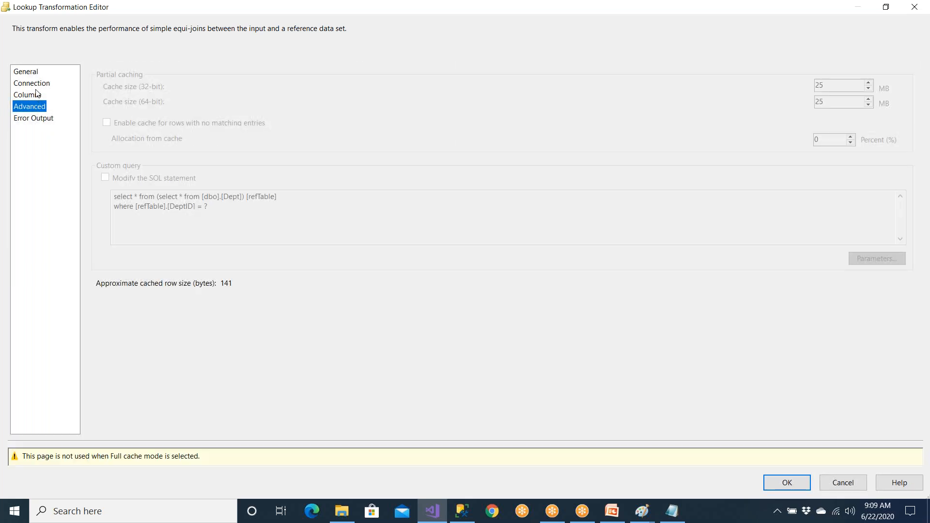
{"action": "left_click", "coordinate": [34, 75]}
{"action": "left_click", "coordinate": [37, 85]}
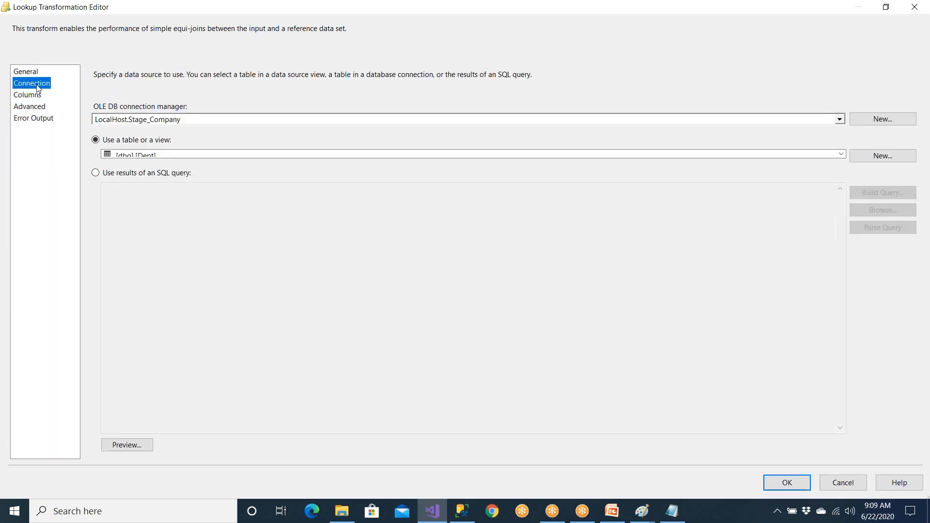
{"action": "left_click", "coordinate": [39, 97]}
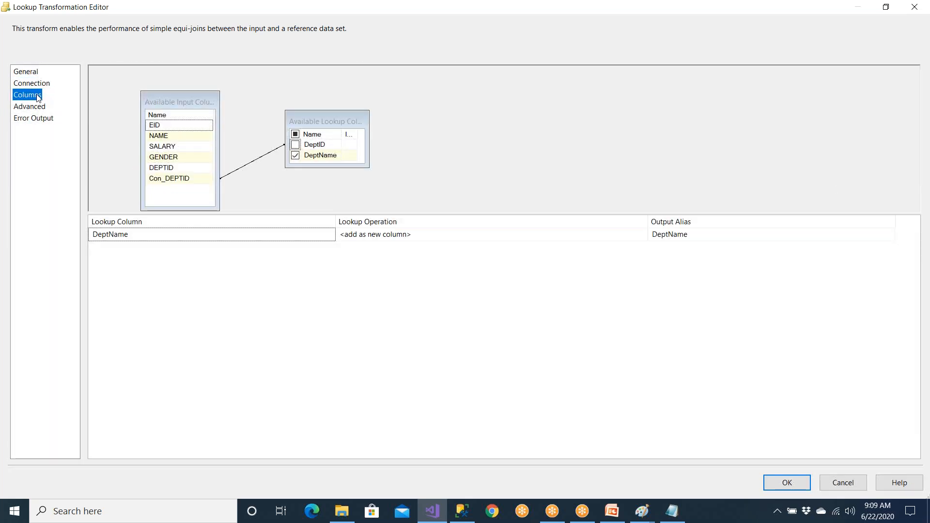
Try Fail component for rows with no matching entries, restore Redirect rows to no match output, and apply the Lookup settings.
{"action": "left_click", "coordinate": [26, 72]}
{"action": "left_click", "coordinate": [168, 226]}
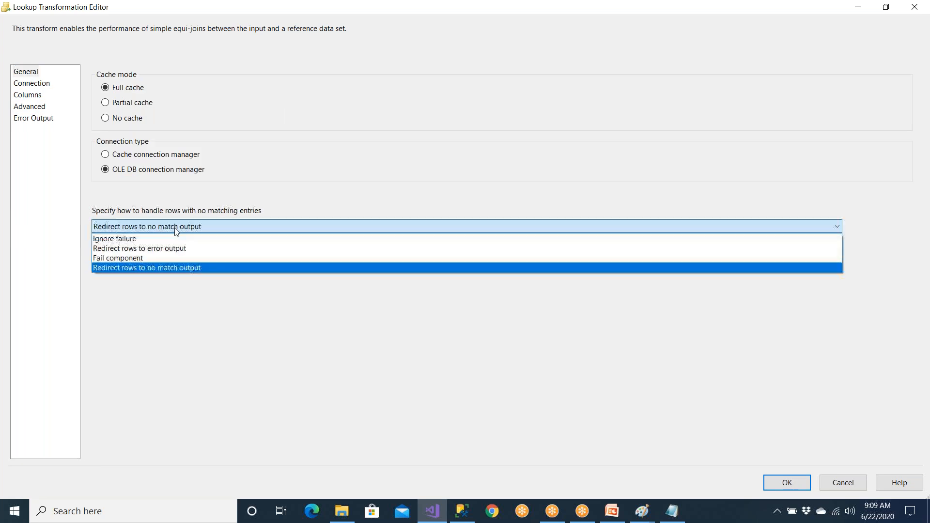
{"action": "left_click", "coordinate": [175, 257]}
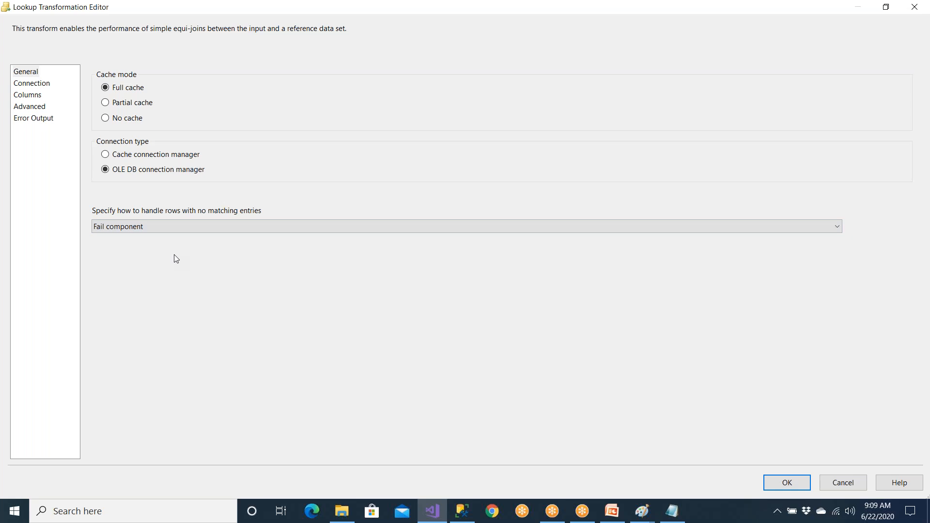
{"action": "left_click", "coordinate": [165, 231]}
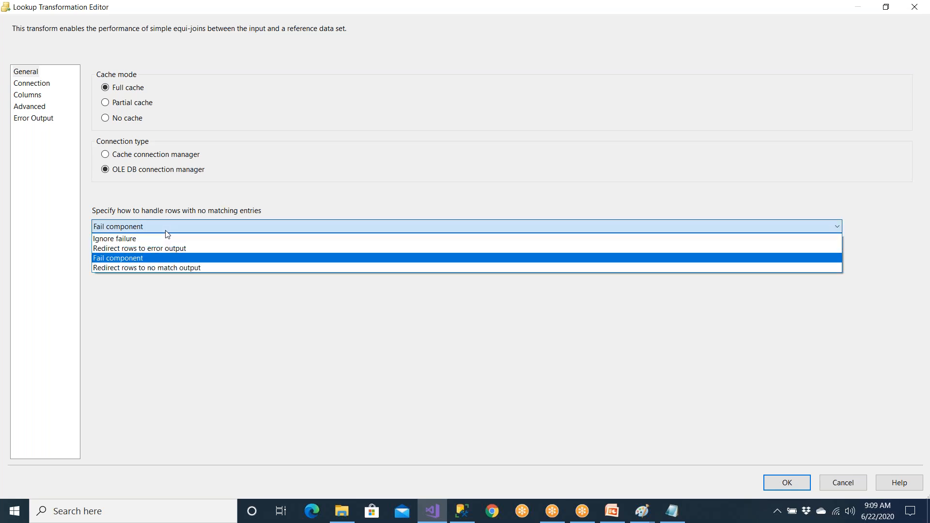
{"action": "left_click", "coordinate": [181, 268]}
{"action": "left_click", "coordinate": [795, 484]}
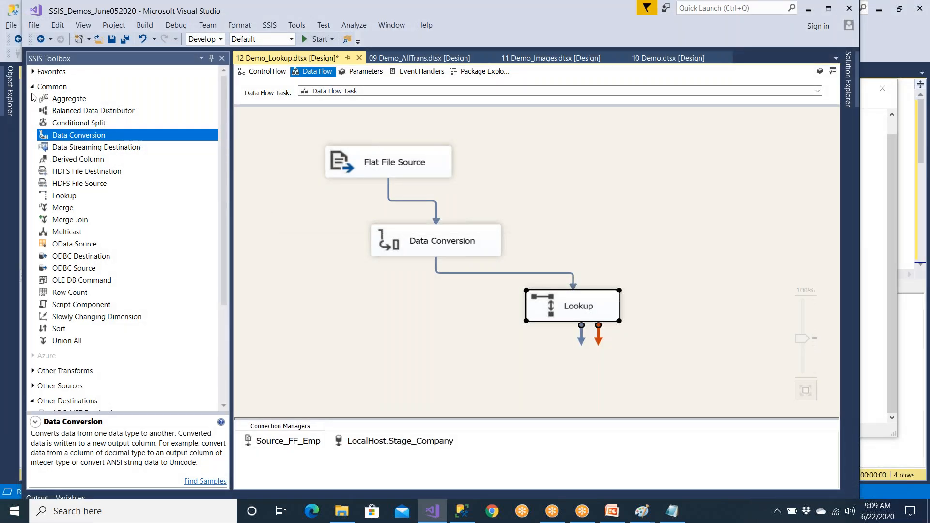
Add an OLE DB Destination below and to the right of the Lookup, and shift the Lookup left on the data flow canvas.
{"action": "left_click", "coordinate": [34, 89]}
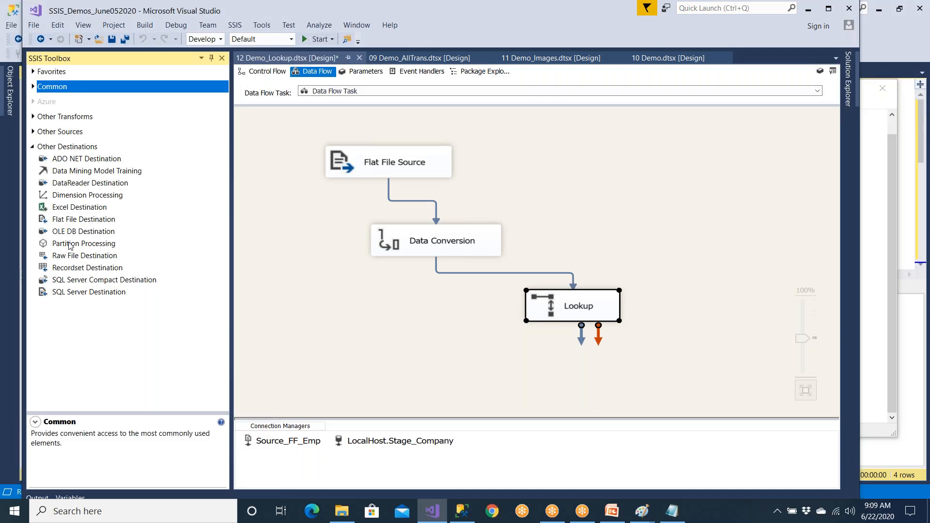
{"action": "left_click", "coordinate": [81, 293]}
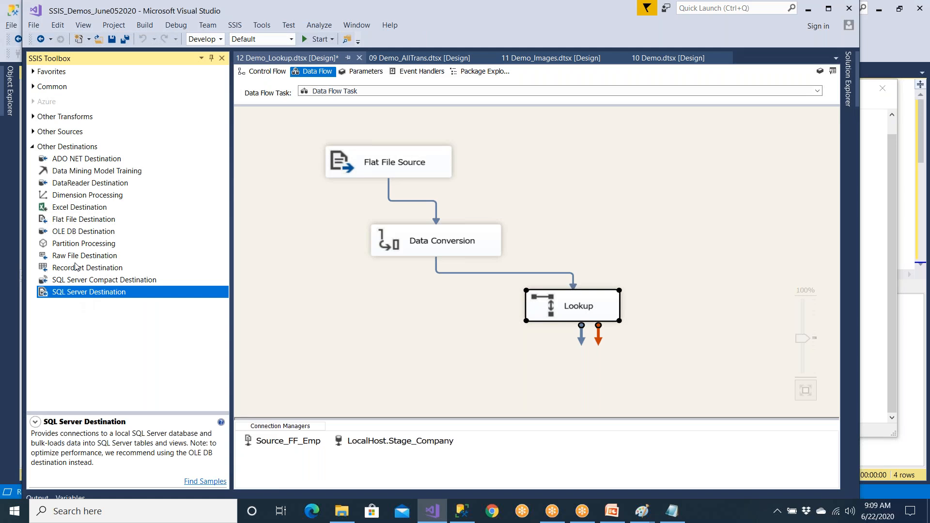
{"action": "left_click", "coordinate": [73, 235]}
{"action": "left_click_drag", "start_coordinate": [80, 236], "coordinate": [586, 387]}
{"action": "mouse_move", "coordinate": [563, 270]}
{"action": "left_mouse_down"}
{"action": "mouse_move", "coordinate": [503, 280]}
{"action": "mouse_move", "coordinate": [611, 369]}
{"action": "left_mouse_up"}
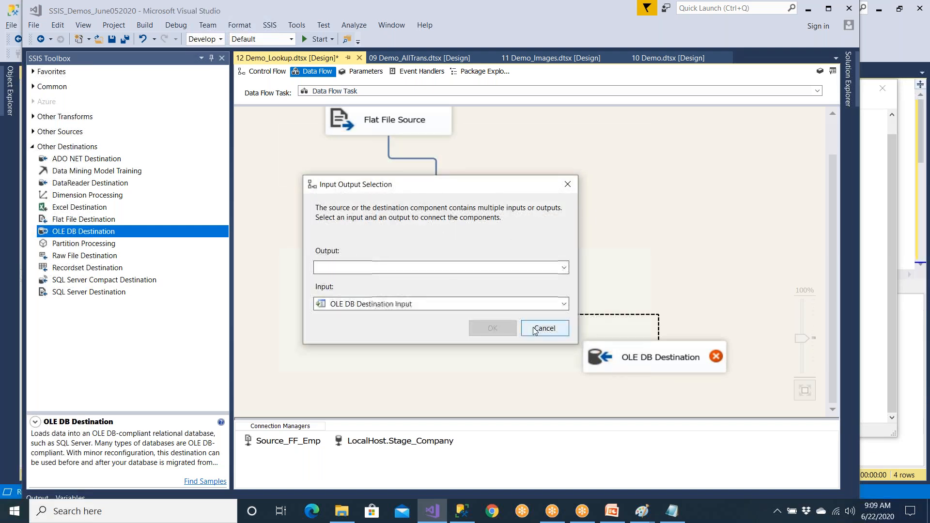
{"action": "left_click", "coordinate": [462, 269]}
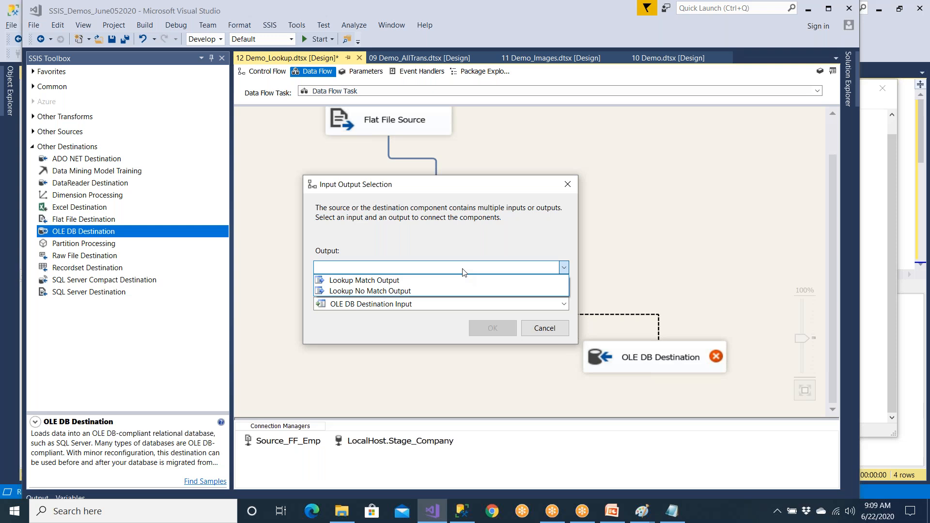
{"action": "left_click", "coordinate": [462, 270]}
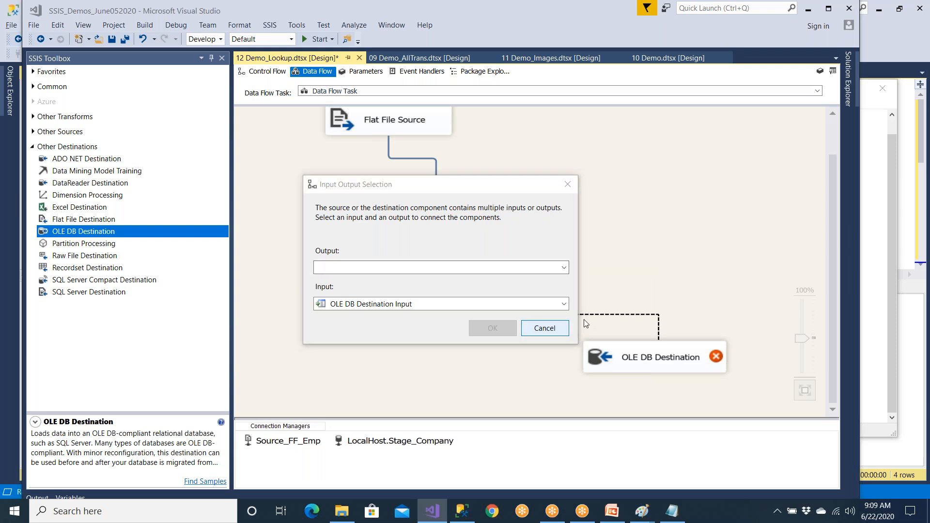
{"action": "left_click", "coordinate": [547, 328]}
Connect the Lookup Match Output to the OLE DB Destination's input.
{"action": "left_click", "coordinate": [530, 282]}
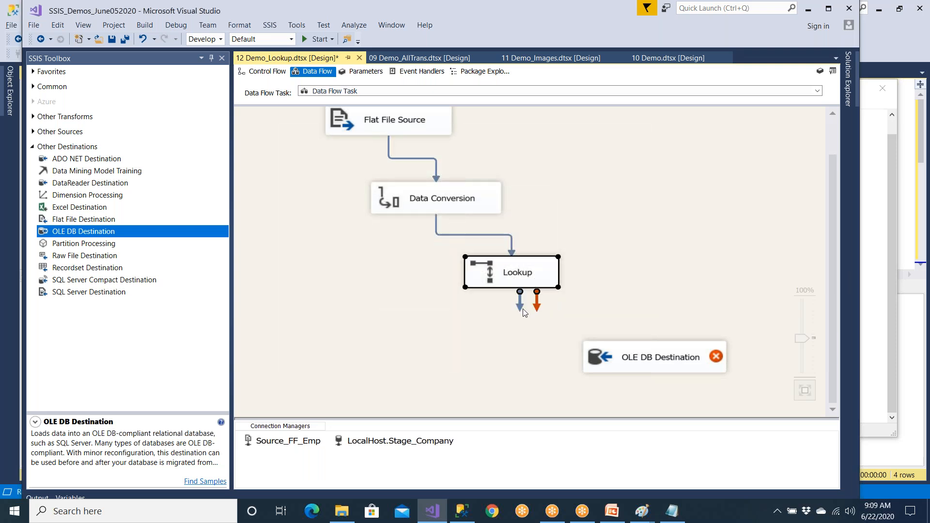
{"action": "left_click_drag", "start_coordinate": [520, 309], "coordinate": [635, 365]}
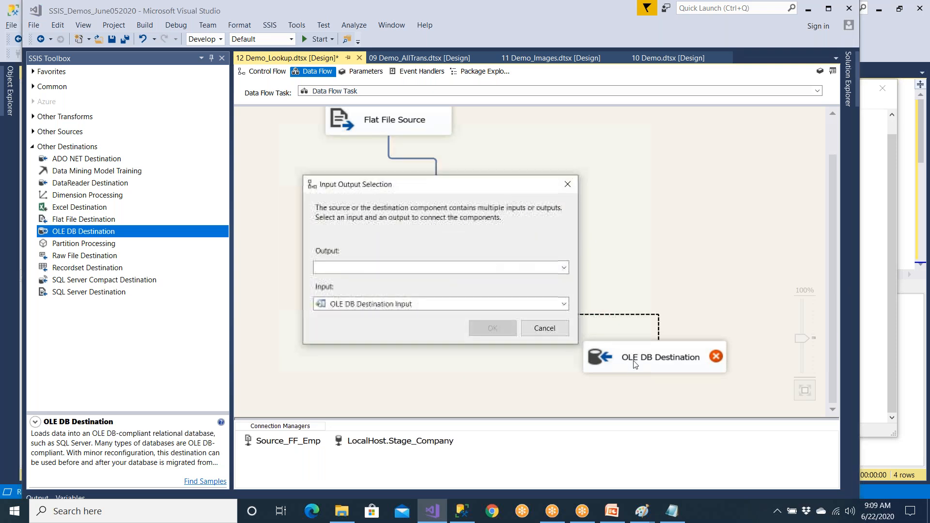
{"action": "left_click", "coordinate": [433, 270]}
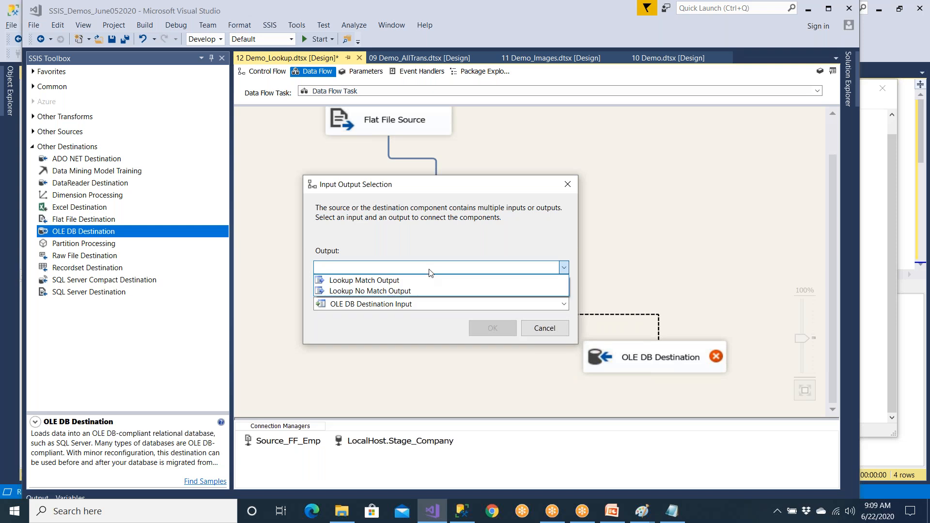
{"action": "left_click", "coordinate": [409, 281]}
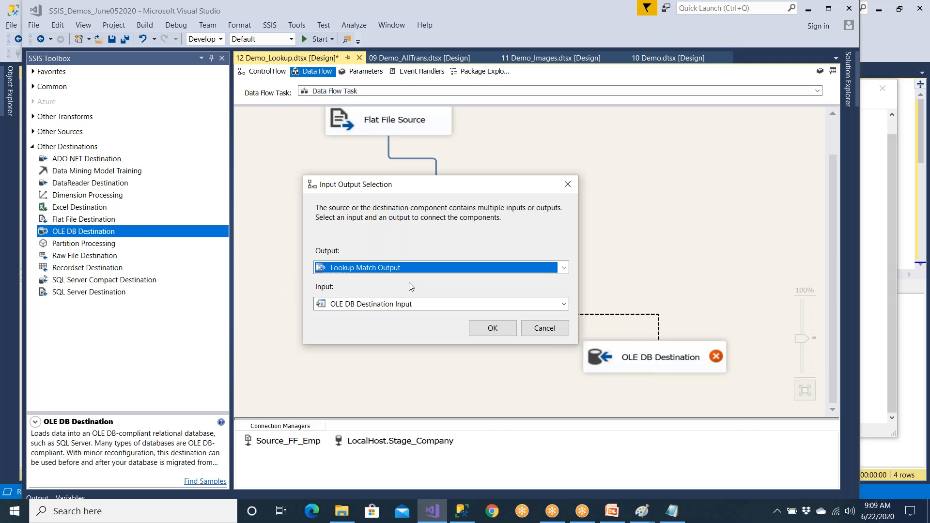
{"action": "left_click", "coordinate": [480, 327]}
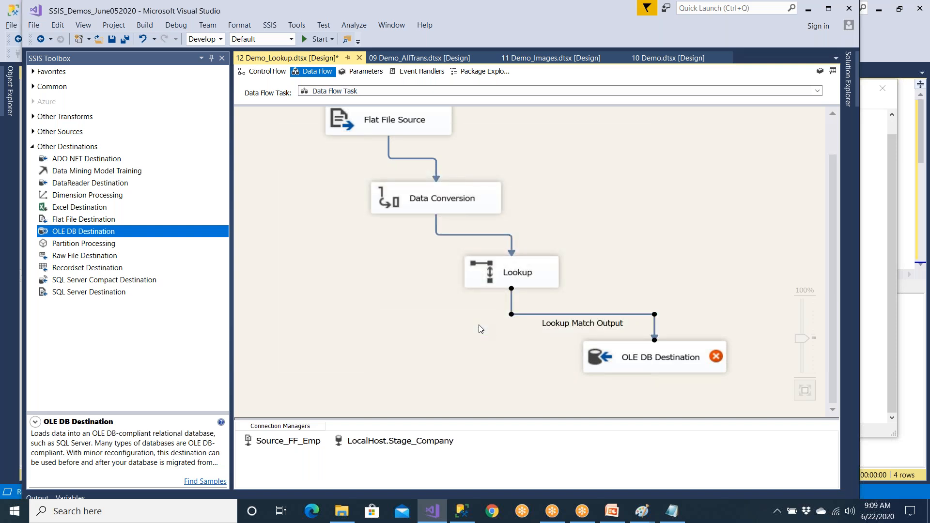
Open the OLE DB Destination's settings and keep its data access mode at Table or view - fast load.
{"action": "double_click", "coordinate": [631, 360]}
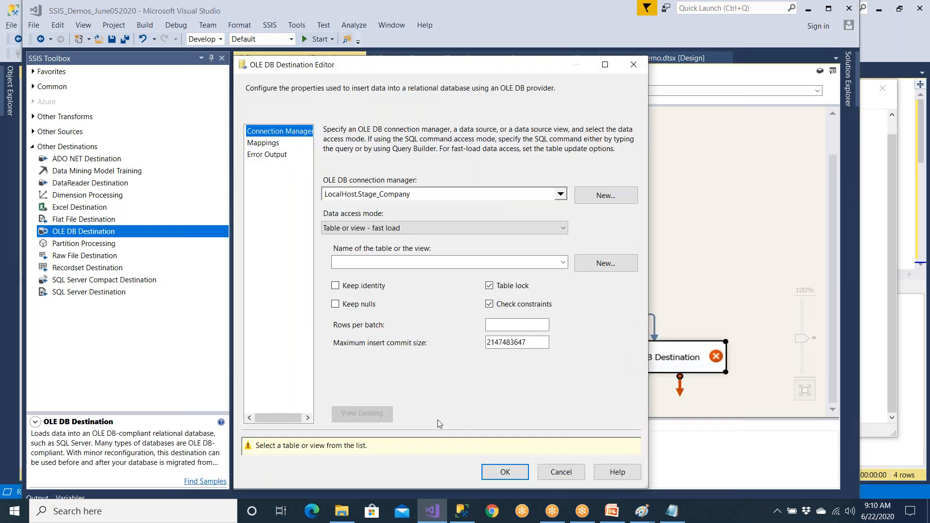
{"action": "left_click", "coordinate": [423, 228]}
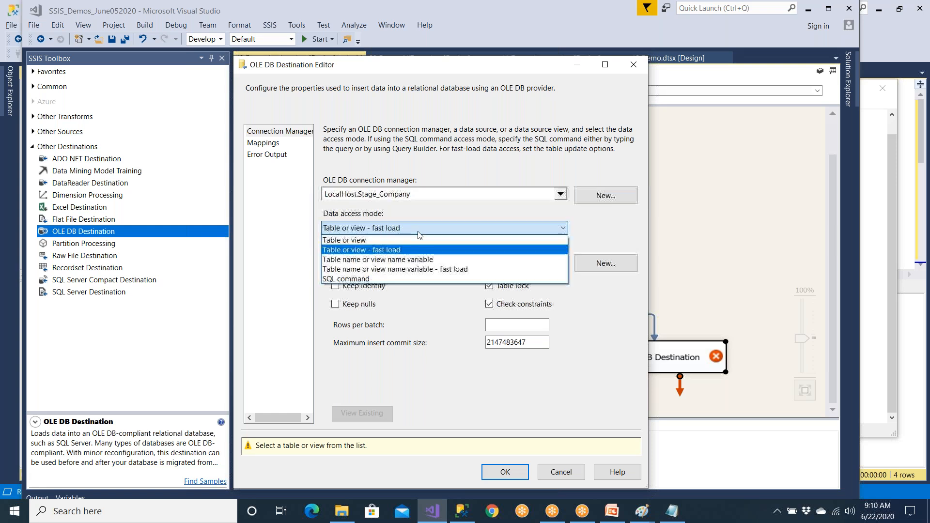
{"action": "left_click", "coordinate": [416, 249]}
Create a new destination table named Emp_Lkp_Match for the matched rows and apply the destination settings.
{"action": "left_click", "coordinate": [605, 263]}
{"action": "left_click", "coordinate": [513, 272]}
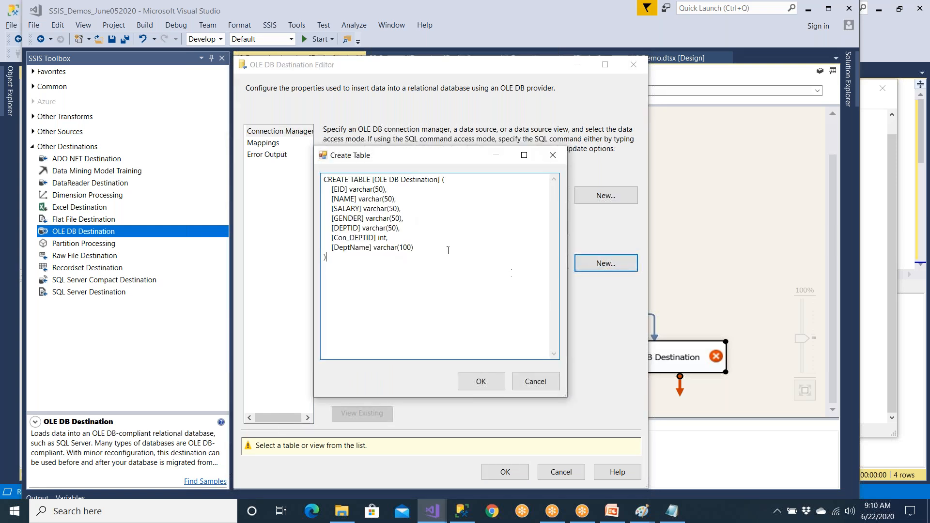
{"action": "left_click_drag", "start_coordinate": [377, 183], "coordinate": [436, 181]}
{"action": "type", "text": "Em"}
{"action": "key", "text": "BackSpace"}
{"action": "key", "text": "BackSpace"}
{"action": "key", "text": "BackSpace"}
{"action": "key", "text": "BackSpace"}
{"action": "left_click_drag", "start_coordinate": [424, 180], "coordinate": [375, 180]}
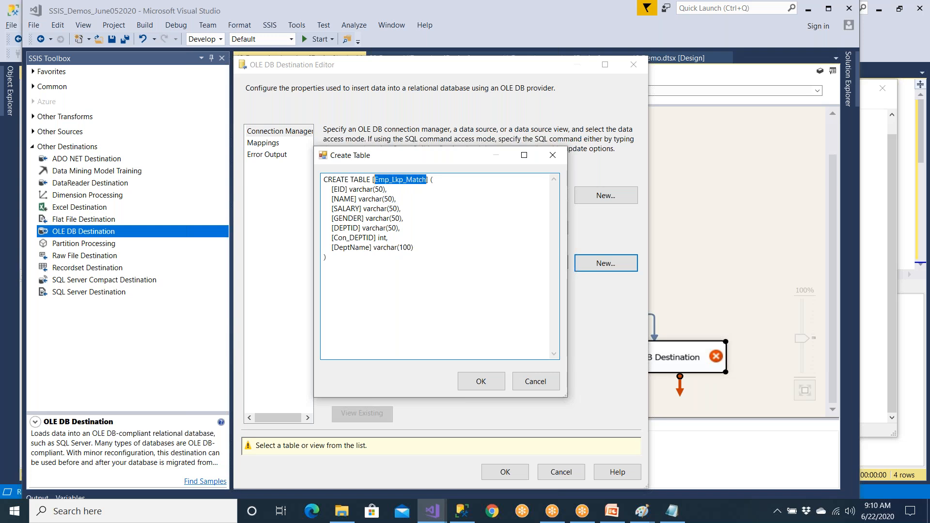
{"action": "left_click", "coordinate": [481, 381]}
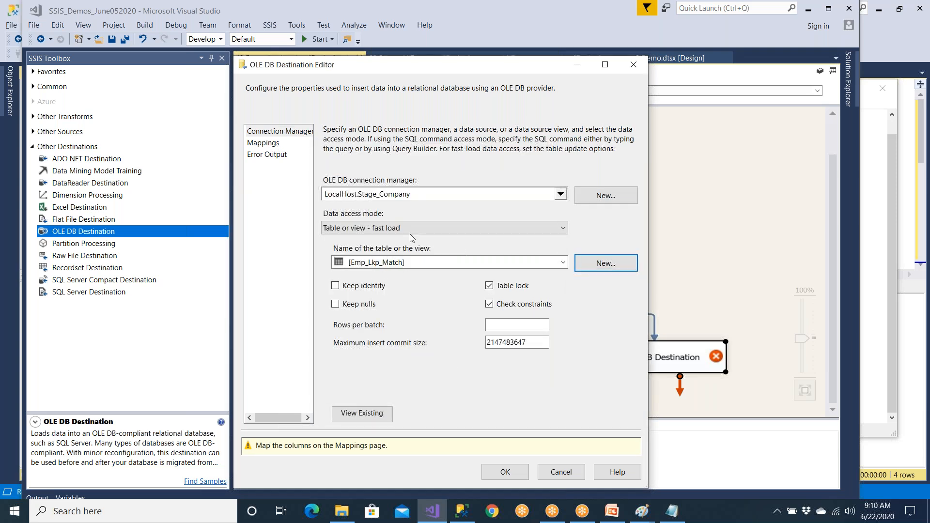
{"action": "left_click", "coordinate": [512, 471]}
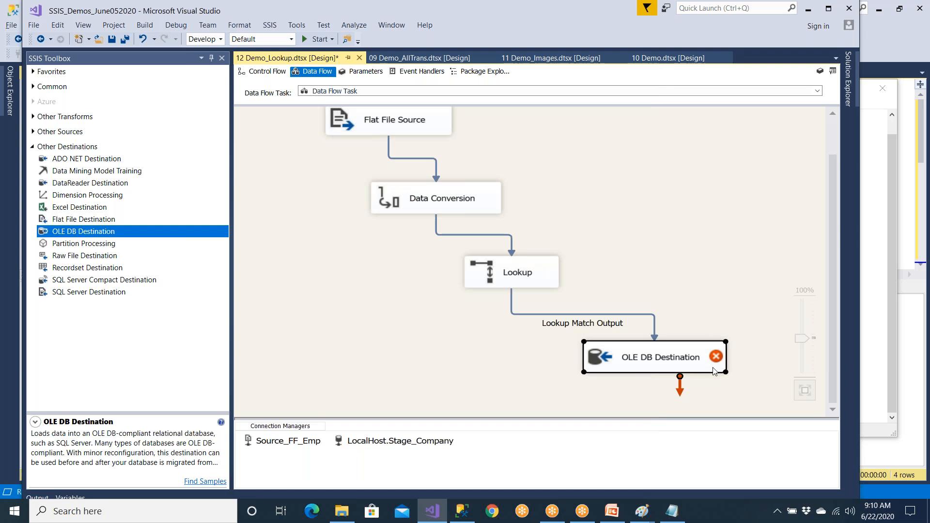
Map the matched-rows destination's input columns to the same-named Emp_Lkp_Match columns and confirm.
{"action": "double_click", "coordinate": [716, 363]}
{"action": "left_click", "coordinate": [264, 143]}
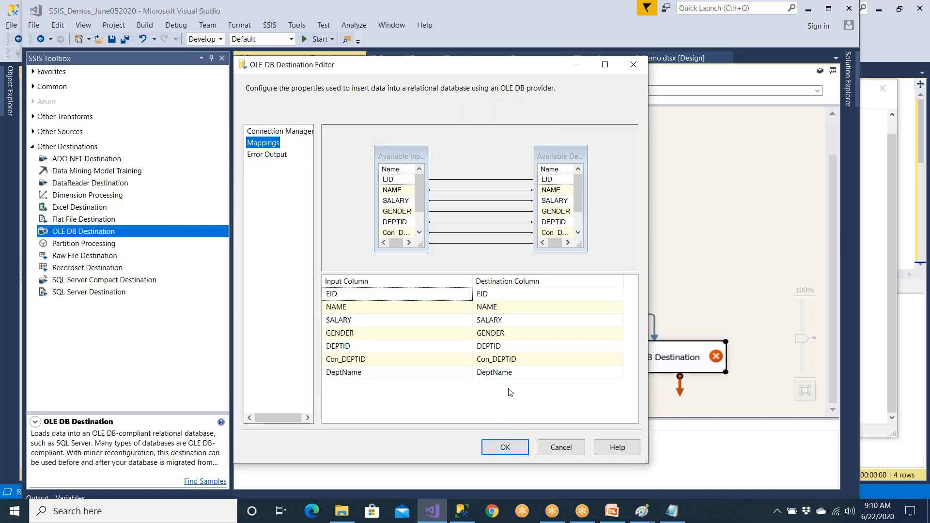
{"action": "left_click", "coordinate": [502, 446]}
Add a second OLE DB Destination below and to the left of the Lookup and connect the Lookup's no match output to it.
{"action": "left_click_drag", "start_coordinate": [126, 235], "coordinate": [286, 354]}
{"action": "left_click", "coordinate": [498, 284]}
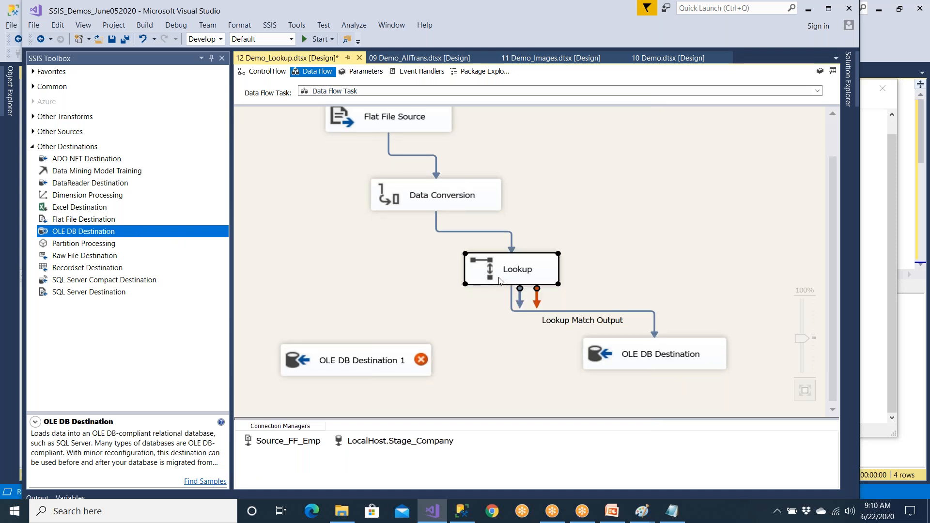
{"action": "left_click_drag", "start_coordinate": [521, 303], "coordinate": [408, 364]}
Create a new table named Emp_Lkp_NoMatch for the second OLE DB Destination and apply its settings.
{"action": "double_click", "coordinate": [404, 362]}
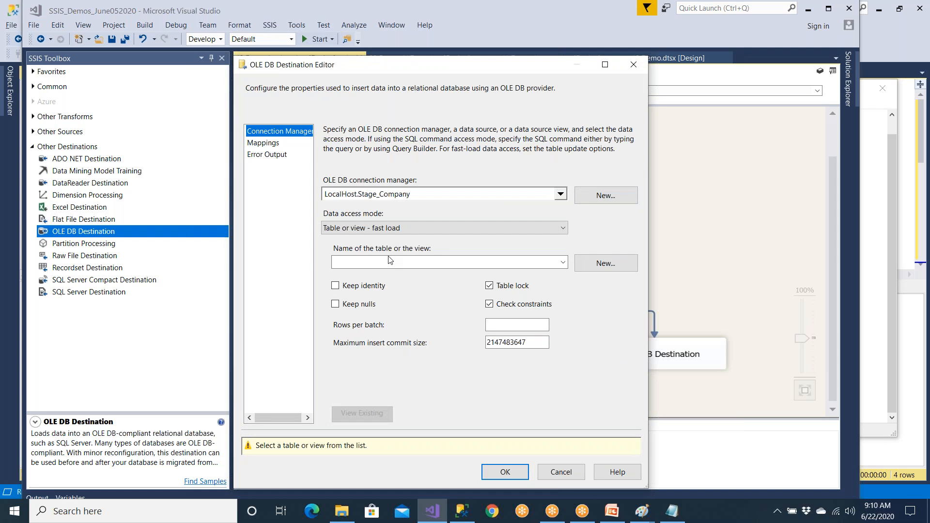
{"action": "left_click", "coordinate": [624, 266]}
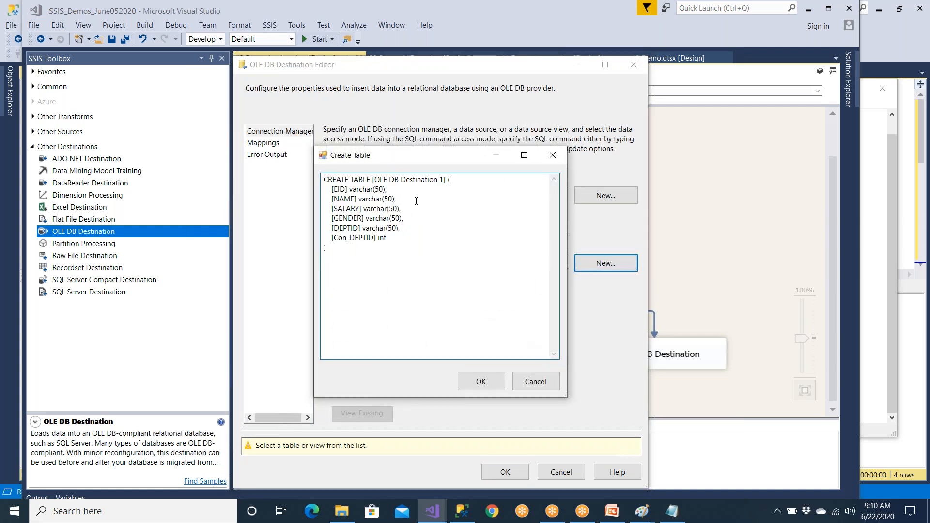
{"action": "left_click", "coordinate": [375, 179]}
{"action": "key", "text": "shift+Right"}
{"action": "key", "text": "shift+Right"}
{"action": "key", "text": "shift+Right"}
{"action": "key", "text": "shift+Right"}
{"action": "key", "text": "shift+Right"}
{"action": "key", "text": "shift+Right"}
{"action": "key", "text": "shift+Right"}
{"action": "key", "text": "shift+Right"}
{"action": "key", "text": "shift+Right"}
{"action": "key", "text": "shift+Right"}
{"action": "key", "text": "shift+Right"}
{"action": "key", "text": "shift+Right"}
{"action": "key", "text": "shift+Right"}
{"action": "key", "text": "shift+Right"}
{"action": "key", "text": "shift+Right"}
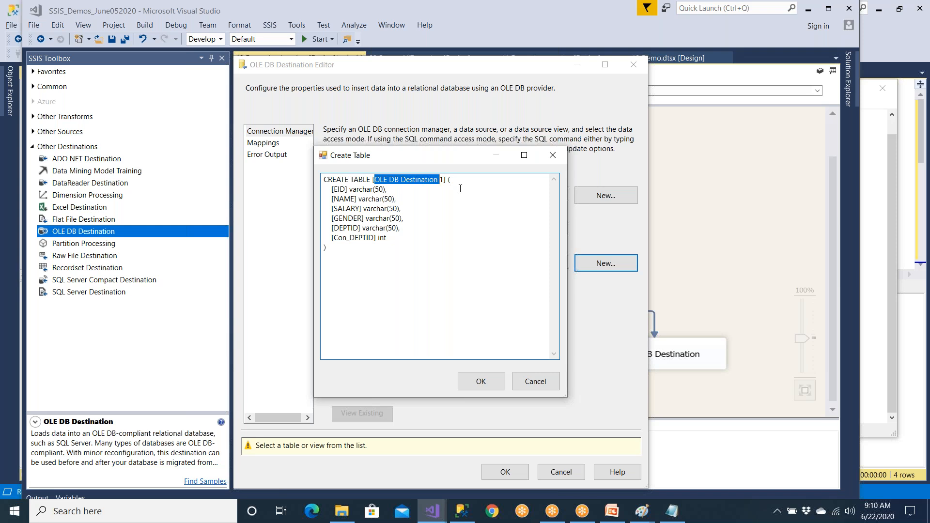
{"action": "type", "text": "Emp_Lkp_Match"}
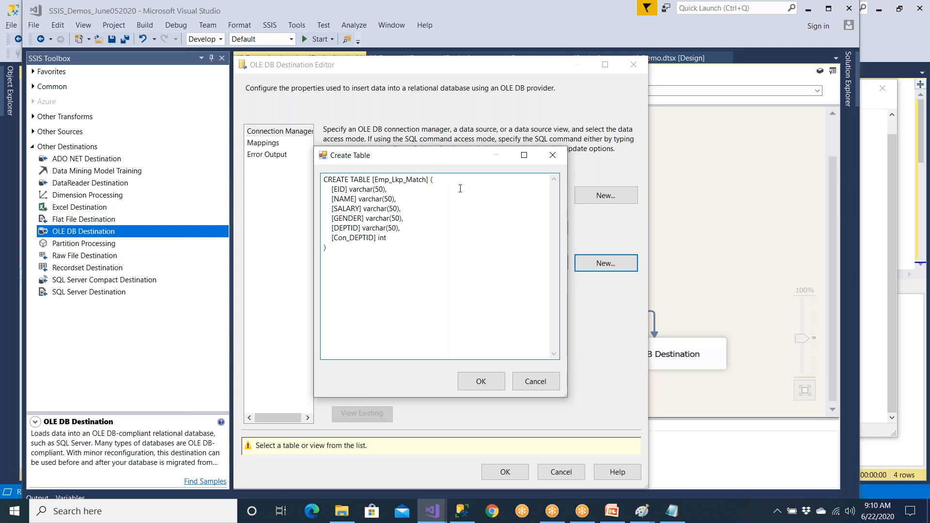
{"action": "type", "text": "No"}
{"action": "left_click", "coordinate": [490, 386]}
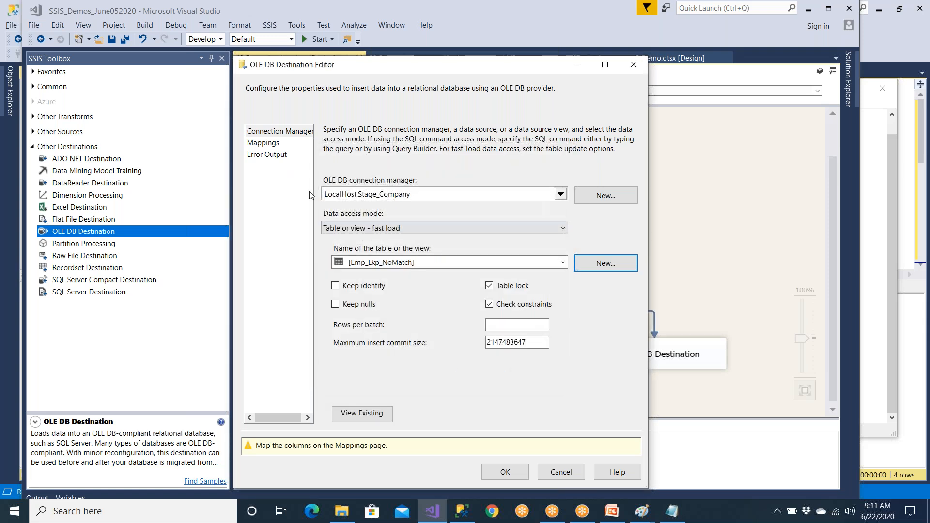
{"action": "left_click", "coordinate": [516, 471]}
Nudge the matched-rows destination slightly down and map the second destination's input columns to the same-named Emp_Lkp_NoMatch columns.
{"action": "left_click_drag", "start_coordinate": [643, 364], "coordinate": [642, 370]}
{"action": "left_click", "coordinate": [387, 364]}
{"action": "double_click", "coordinate": [387, 364]}
{"action": "left_click", "coordinate": [263, 143]}
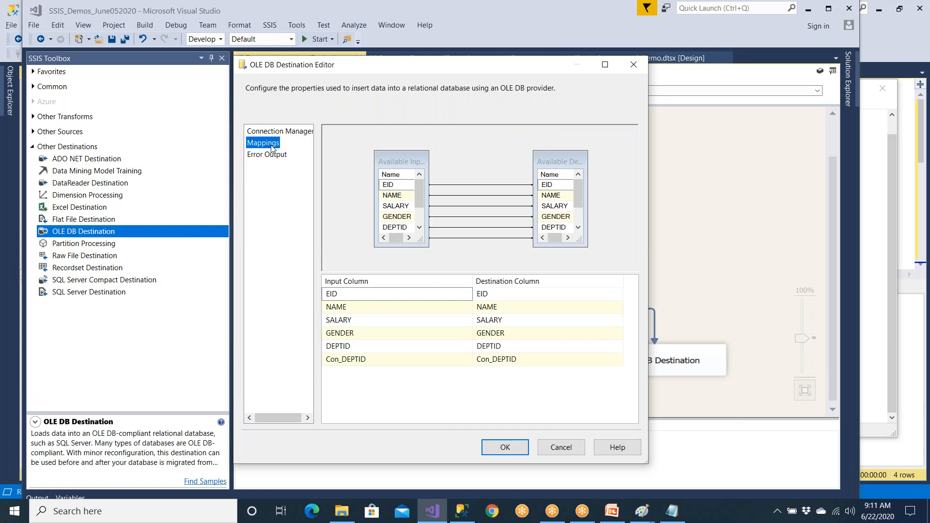
Try setting the input for the EID destination column to <ignore>, and map it back to EID.
{"action": "left_click", "coordinate": [367, 294]}
{"action": "left_click", "coordinate": [367, 295]}
{"action": "left_click", "coordinate": [367, 296]}
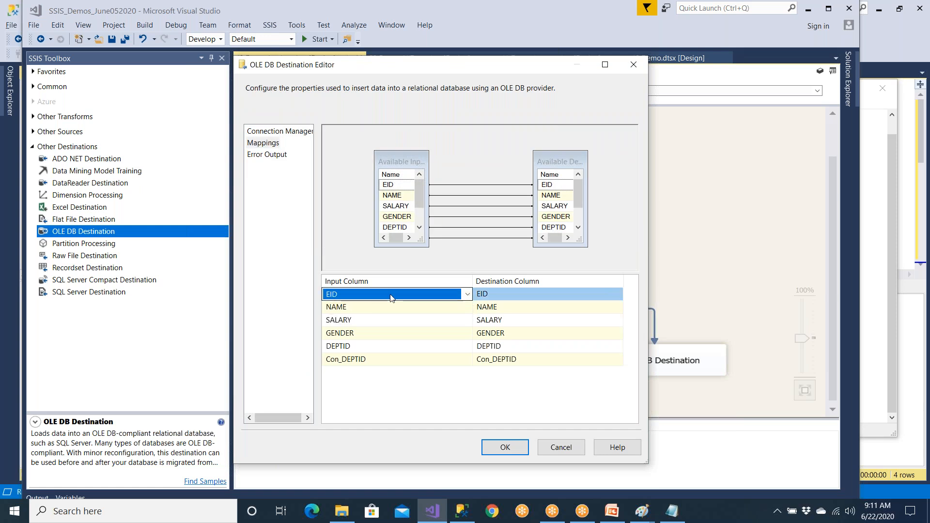
{"action": "left_click", "coordinate": [493, 295]}
{"action": "left_click", "coordinate": [421, 299]}
{"action": "left_click", "coordinate": [407, 297]}
{"action": "left_click", "coordinate": [365, 307]}
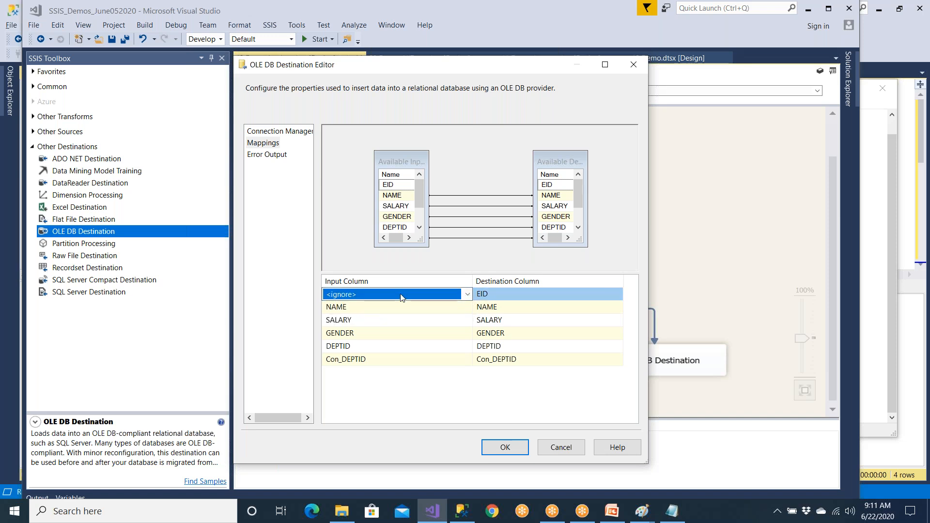
{"action": "left_click", "coordinate": [426, 294]}
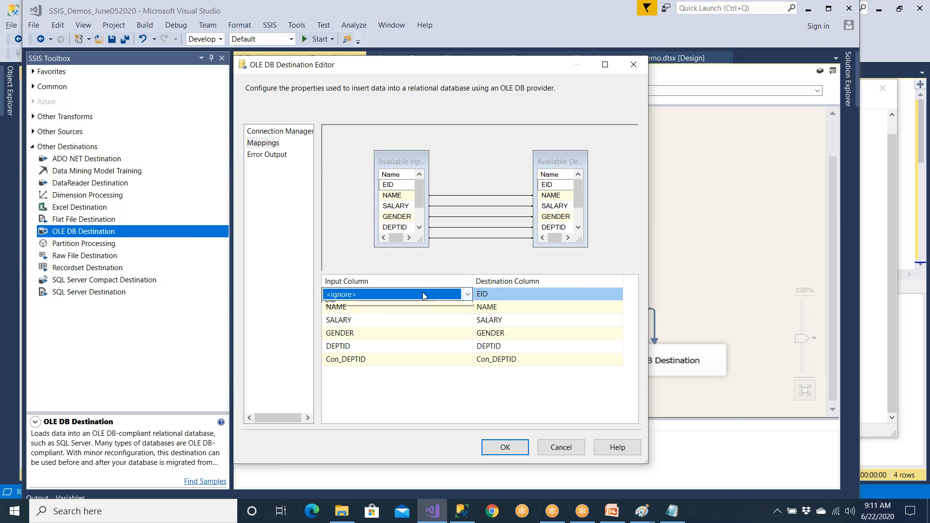
{"action": "left_click", "coordinate": [349, 319]}
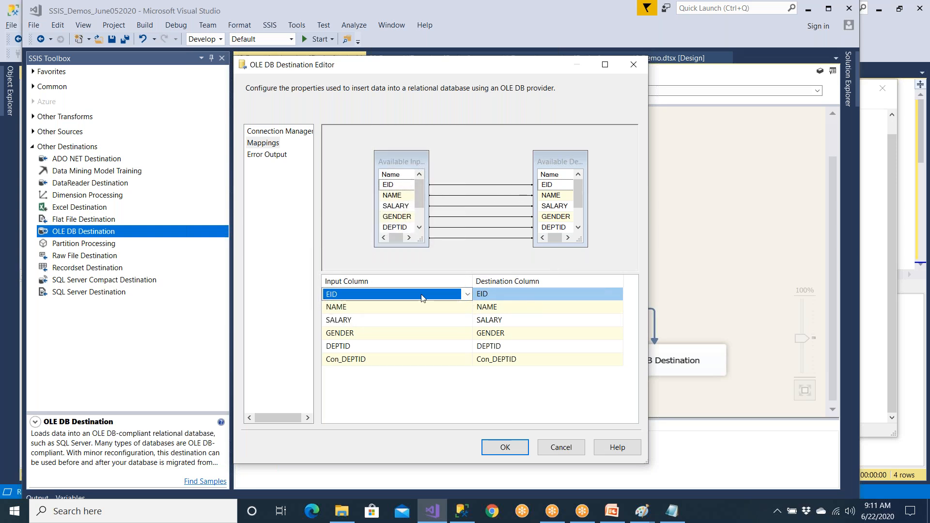
Try setting the input for the NAME destination column to <ignore>, and map it back to NAME.
{"action": "left_click", "coordinate": [401, 308]}
{"action": "left_click", "coordinate": [401, 308]}
{"action": "left_click", "coordinate": [375, 321]}
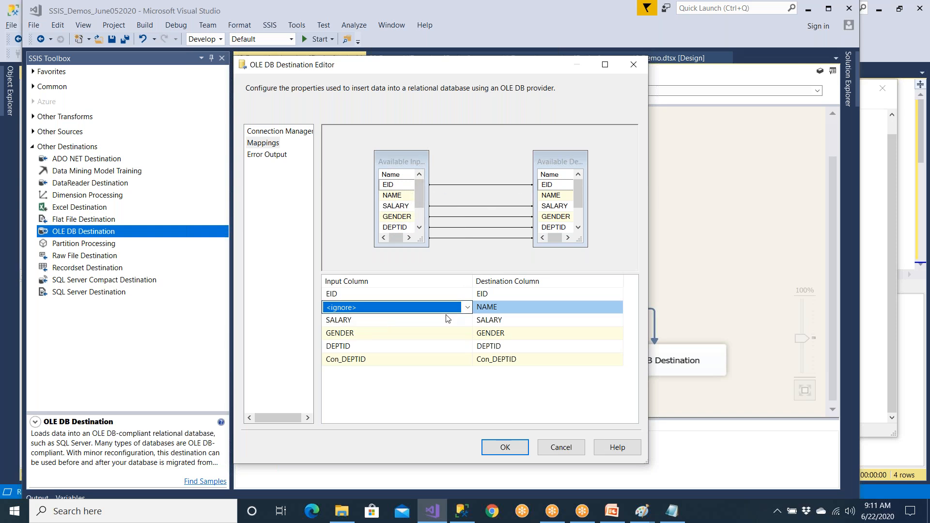
{"action": "left_click", "coordinate": [427, 309]}
{"action": "left_click", "coordinate": [372, 331]}
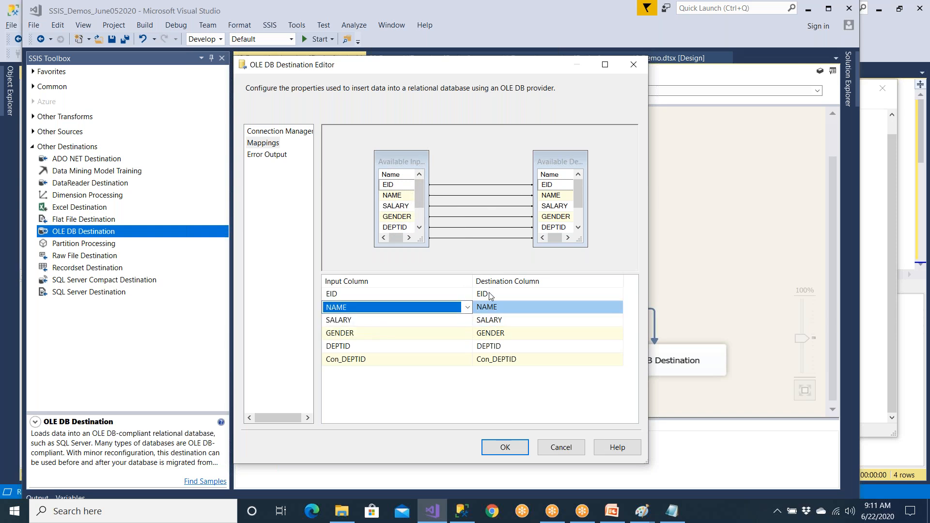
Apply the second destination's column mappings and nudge the matched-rows OLE DB Destination slightly left on the canvas.
{"action": "left_click", "coordinate": [505, 446]}
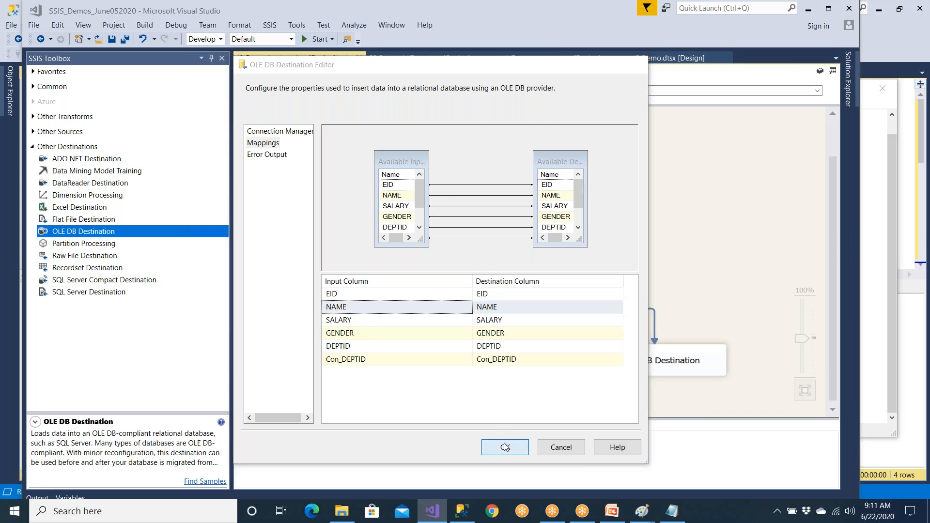
{"action": "left_click", "coordinate": [623, 367]}
{"action": "left_click_drag", "start_coordinate": [634, 366], "coordinate": [623, 366]}
{"action": "left_click", "coordinate": [499, 213]}
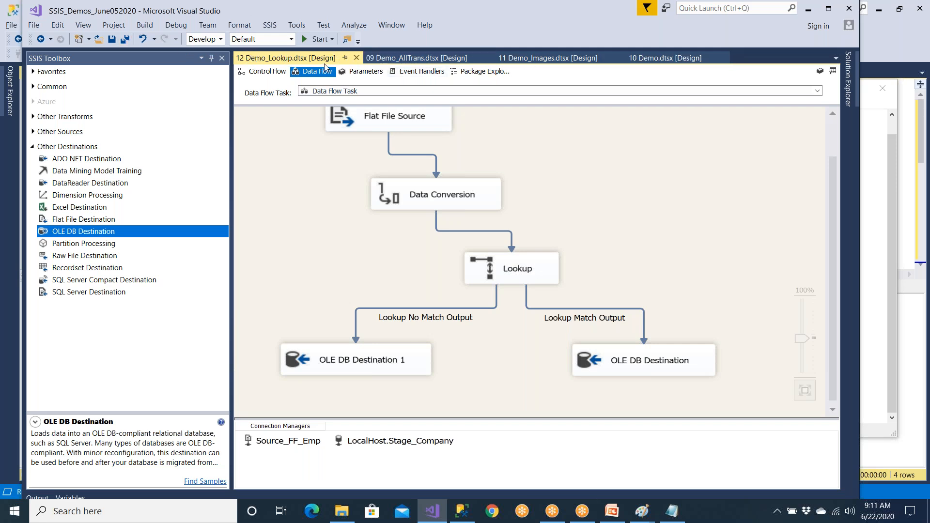
Close every open document except 12 Demo_Lookup.dtsx, and run the package once before stopping debugging.
{"action": "right_click", "coordinate": [323, 60]}
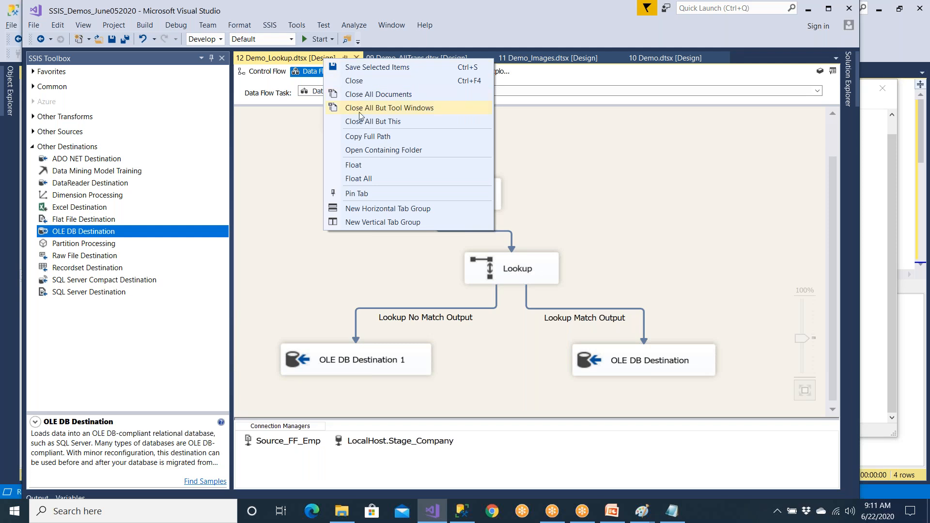
{"action": "left_click", "coordinate": [365, 125]}
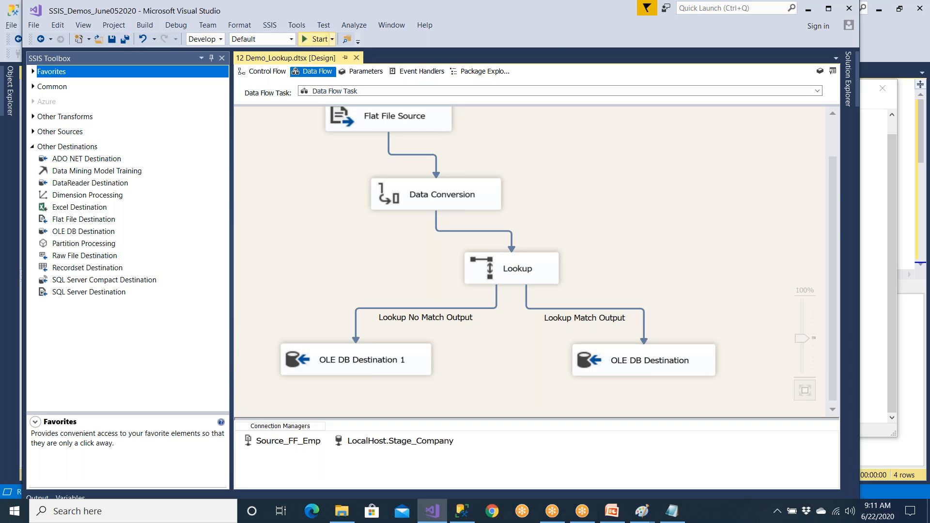
{"action": "left_click", "coordinate": [316, 39]}
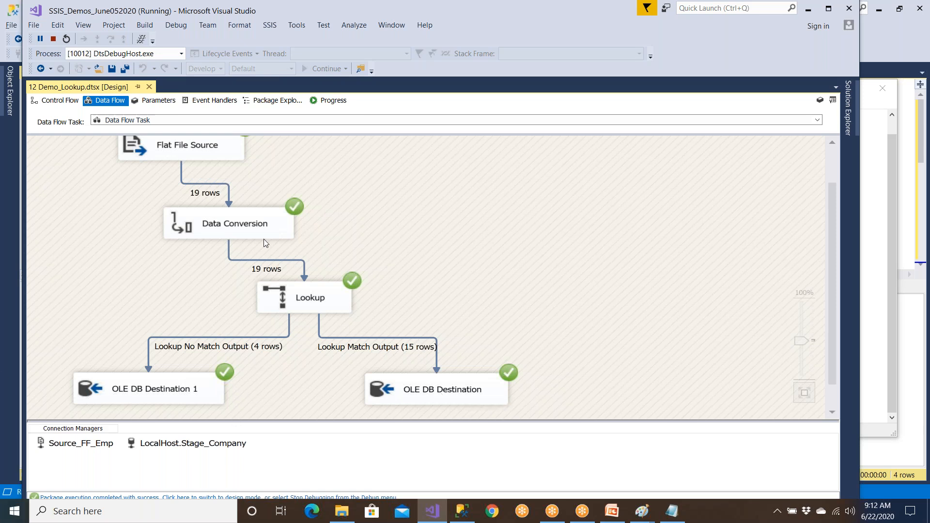
{"action": "left_click", "coordinate": [54, 39]}
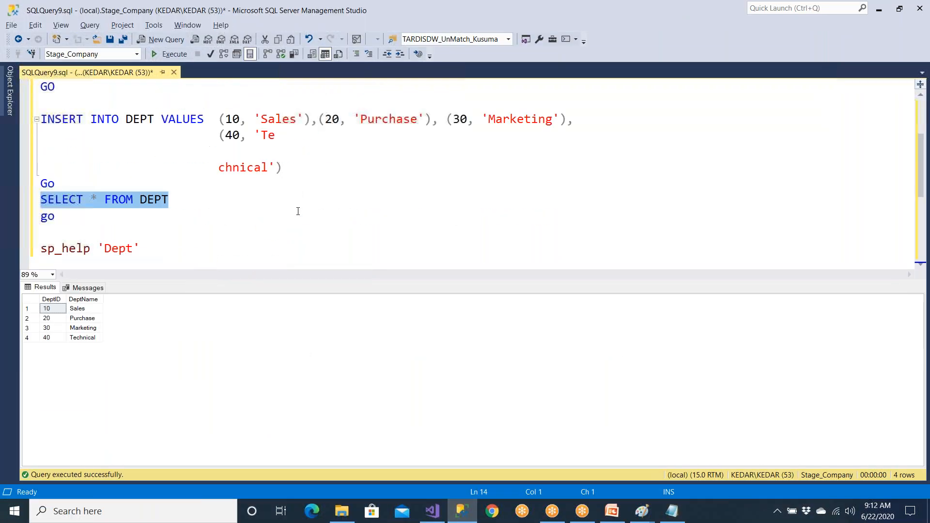
In SQL Server Management Studio, run "select * from Emp_Lkp_Match" below the sp_help statement and highlight its DEPTID through DeptName results.
{"action": "scroll", "coordinate": [183, 208], "scroll_direction": "down", "scroll_amount": 3}
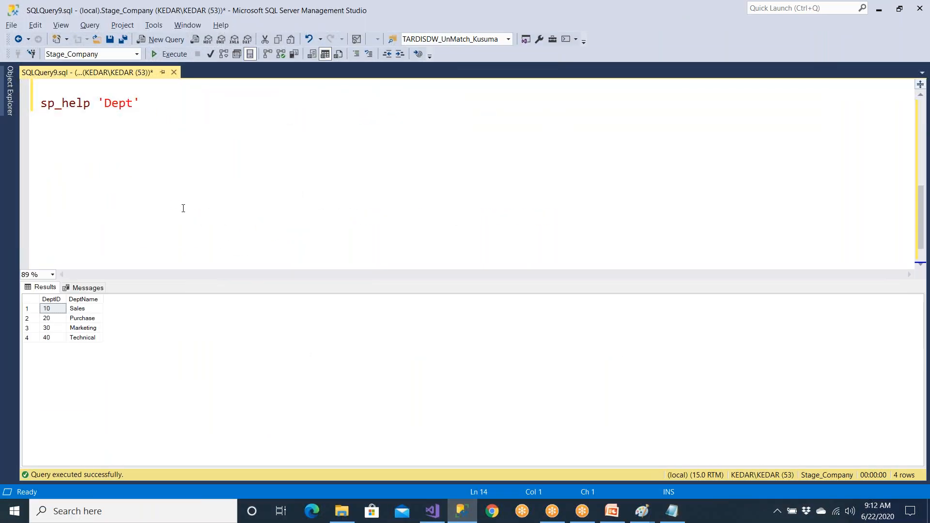
{"action": "left_click", "coordinate": [163, 156]}
{"action": "type", "text": "select * from Emp_Lkp_Match"}
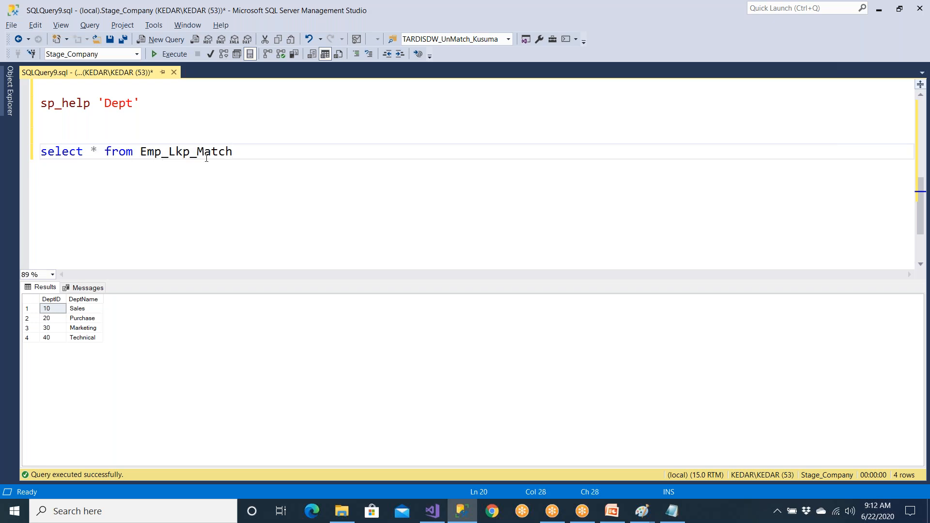
{"action": "left_click_drag", "start_coordinate": [233, 153], "coordinate": [39, 151]}
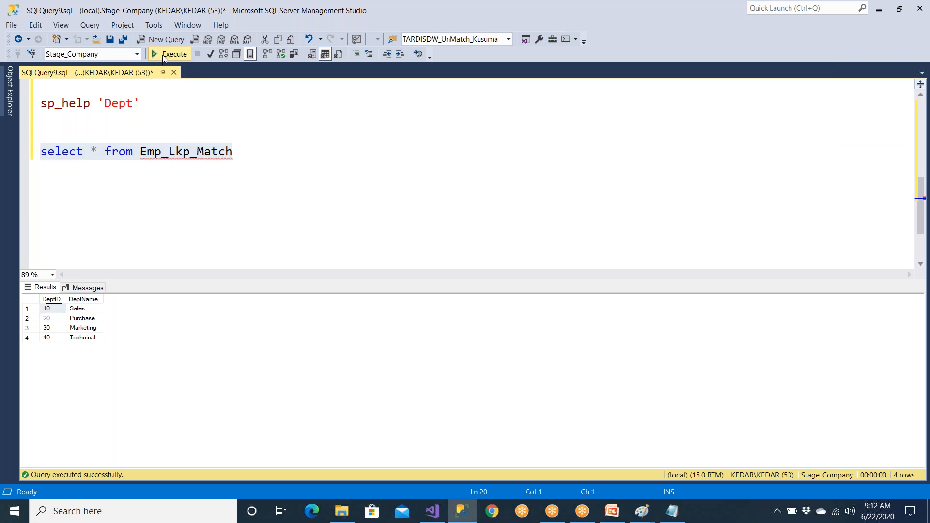
{"action": "left_click", "coordinate": [162, 54]}
{"action": "left_click", "coordinate": [208, 386]}
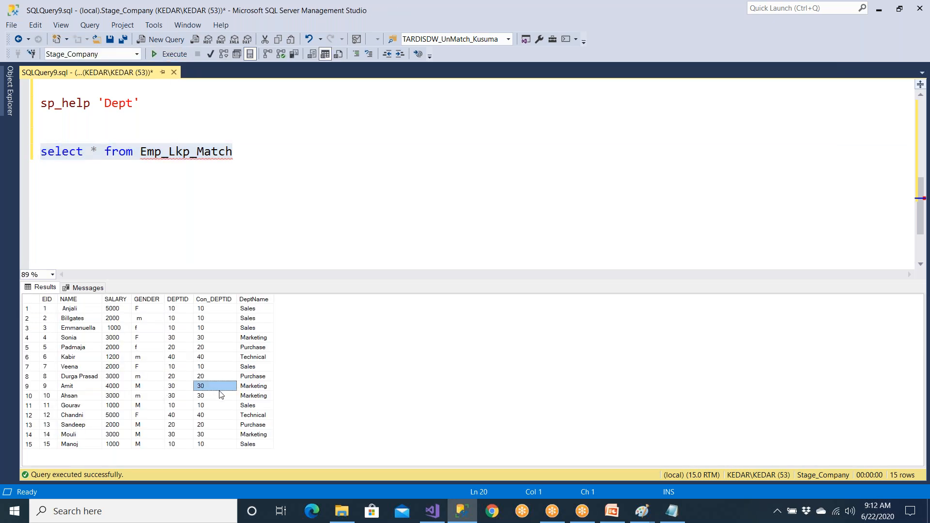
{"action": "left_click_drag", "start_coordinate": [180, 311], "coordinate": [275, 448]}
Duplicate the select statement on a new line, change its table to Emp_Lkp_NoMatch, and run only that query.
{"action": "left_click_drag", "start_coordinate": [245, 152], "coordinate": [40, 151]}
{"action": "key", "text": "ctrl+c"}
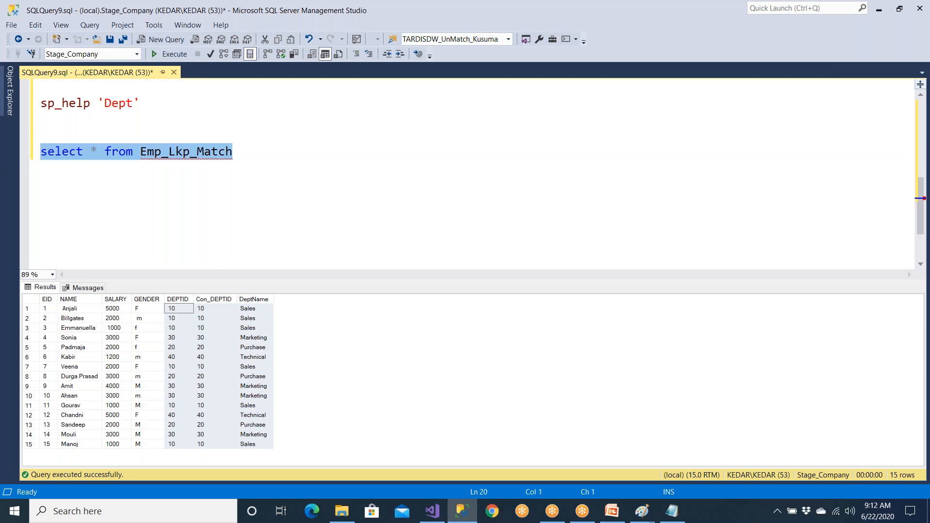
{"action": "left_click", "coordinate": [257, 154]}
{"action": "key", "text": "Return"}
{"action": "key", "text": "ctrl+v"}
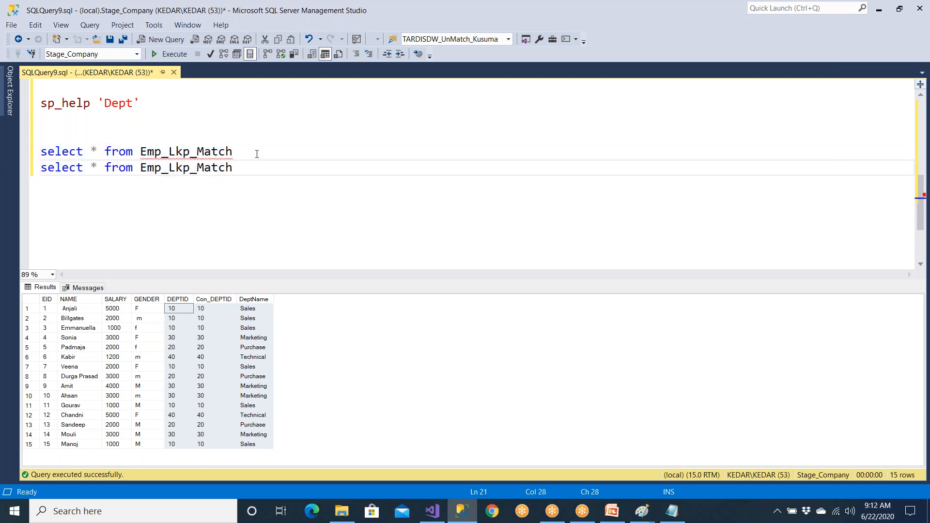
{"action": "key", "text": "Left"}
{"action": "key", "text": "Left"}
{"action": "key", "text": "Left"}
{"action": "type", "text": "No"}
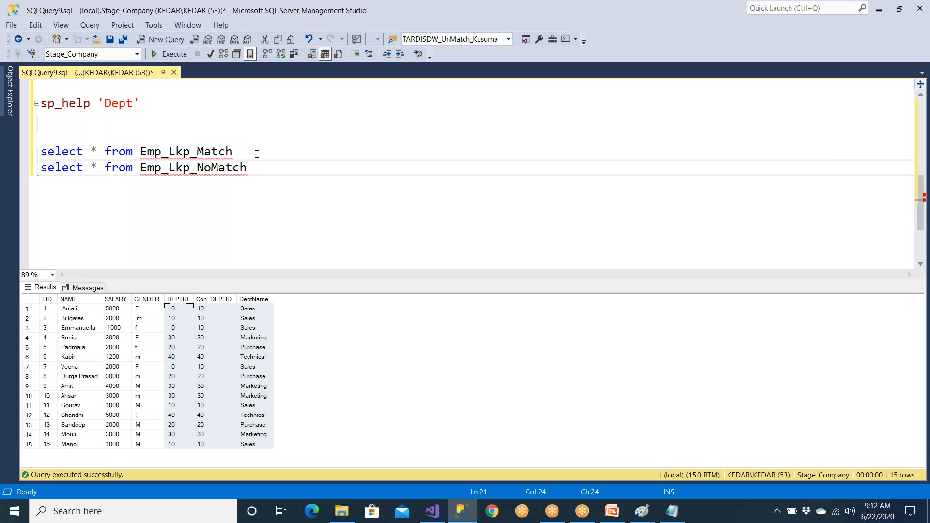
{"action": "left_click_drag", "start_coordinate": [248, 167], "coordinate": [40, 173]}
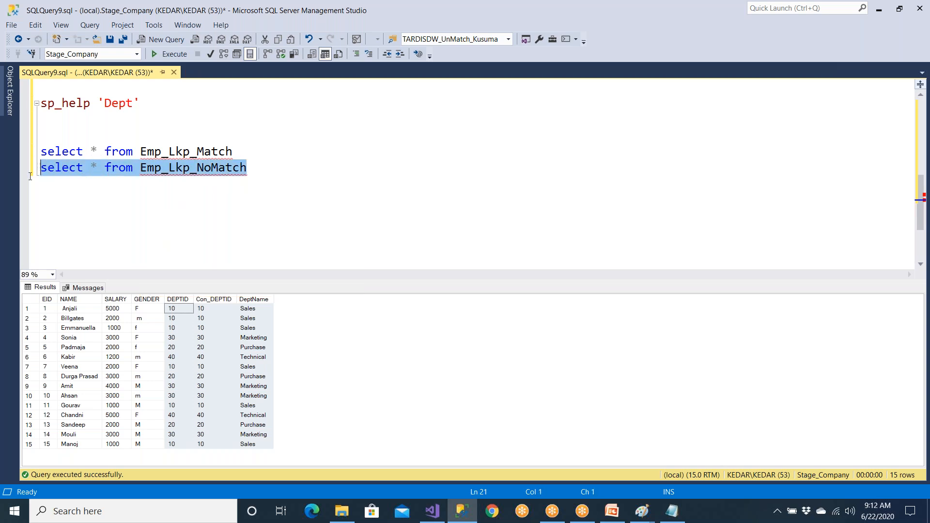
{"action": "left_click", "coordinate": [172, 53]}
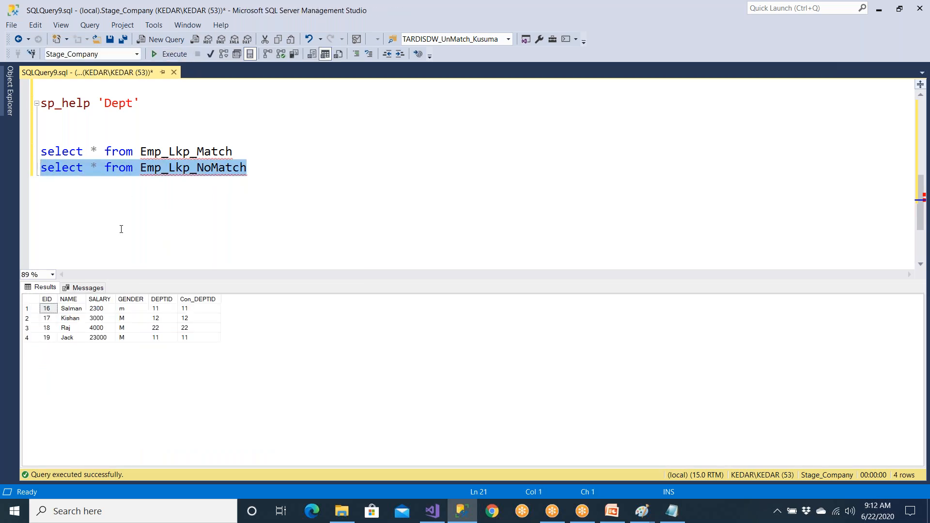
Examine the DEPTID and Con_DEPTID values of the unmatched rows, moving the EID column next to DEPTID in the results.
{"action": "left_click", "coordinate": [162, 299]}
{"action": "left_click", "coordinate": [198, 299]}
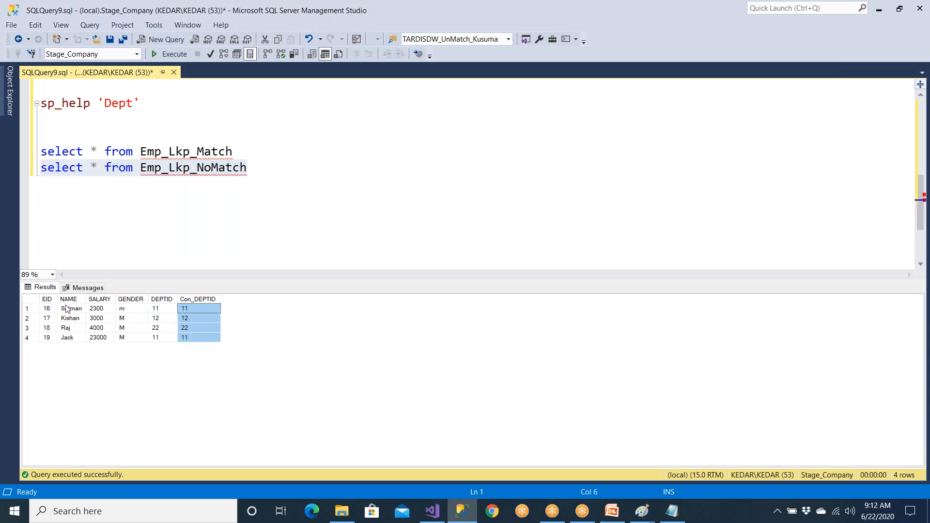
{"action": "left_click_drag", "start_coordinate": [68, 307], "coordinate": [68, 351]}
{"action": "left_click", "coordinate": [215, 339], "text": "shift"}
{"action": "left_click", "coordinate": [159, 337]}
{"action": "left_click_drag", "start_coordinate": [54, 311], "coordinate": [145, 310]}
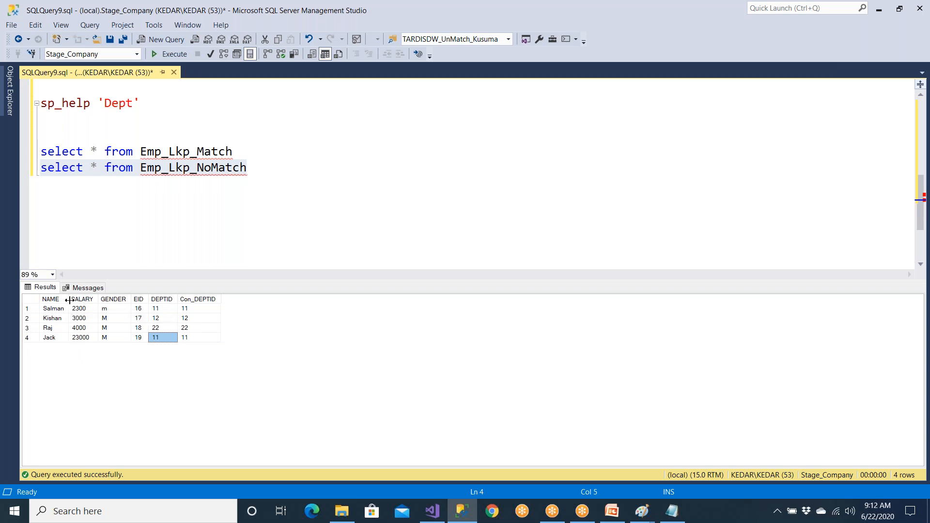
{"action": "left_click", "coordinate": [223, 237]}
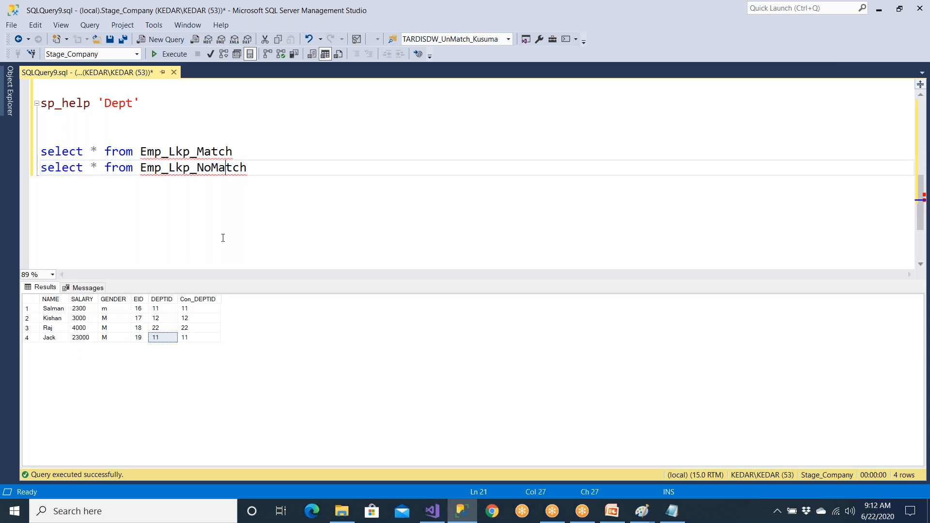
Run only the Emp_Lkp_Match query again to review the matched rows.
{"action": "left_click_drag", "start_coordinate": [256, 170], "coordinate": [40, 170]}
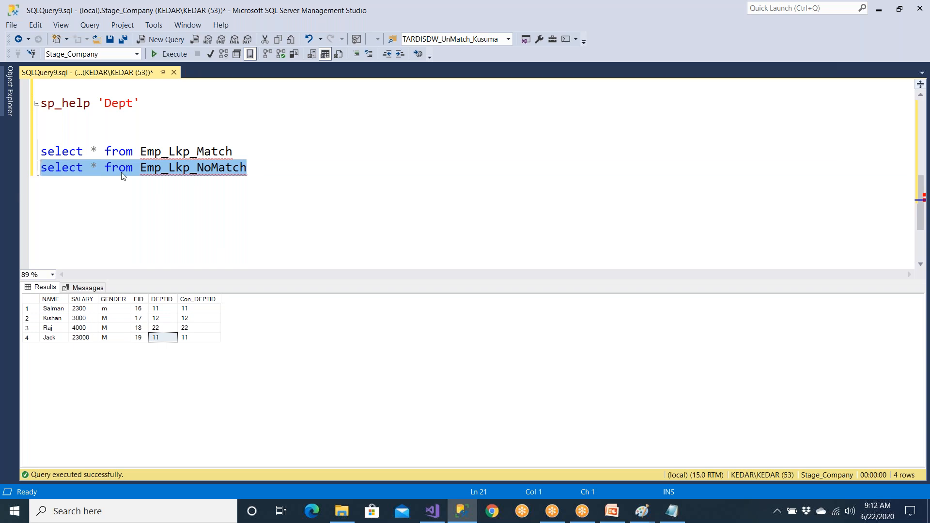
{"action": "left_click_drag", "start_coordinate": [238, 152], "coordinate": [34, 160]}
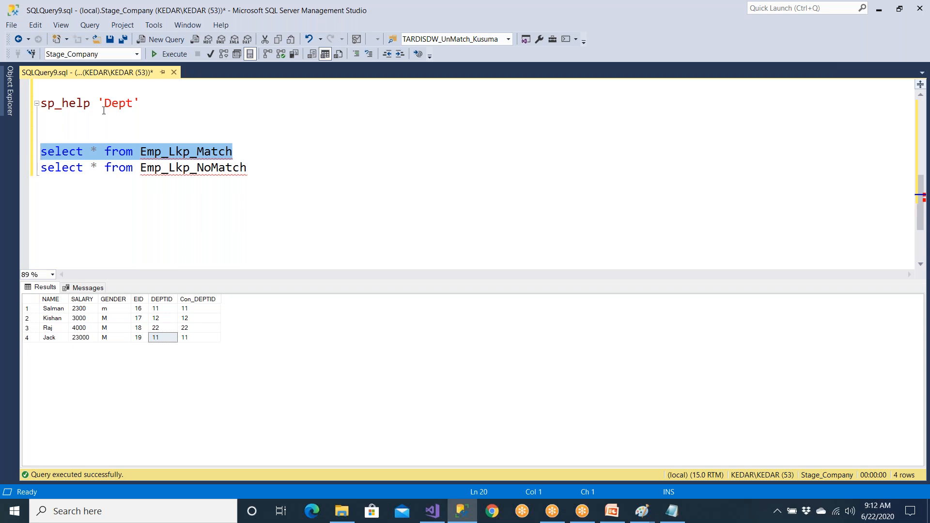
{"action": "left_click", "coordinate": [163, 55]}
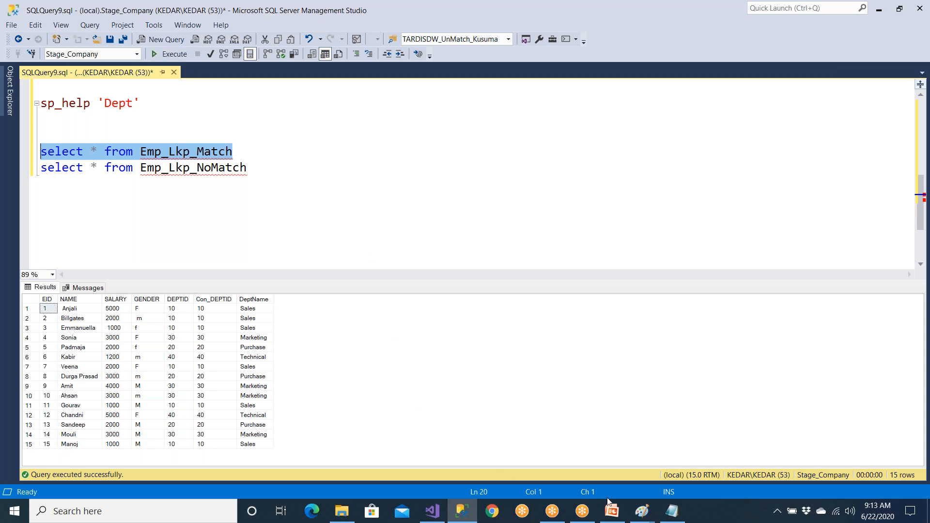
Switch to Visual Studio and rename the LocalHost.Stage_Company connection manager to Dest_DB.
{"action": "mouse_move", "coordinate": [647, 515]}
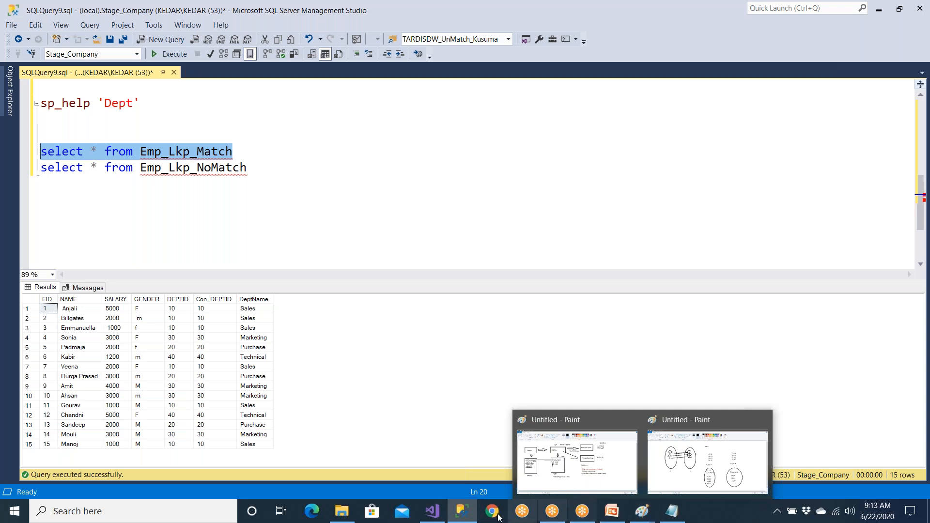
{"action": "left_click", "coordinate": [432, 511]}
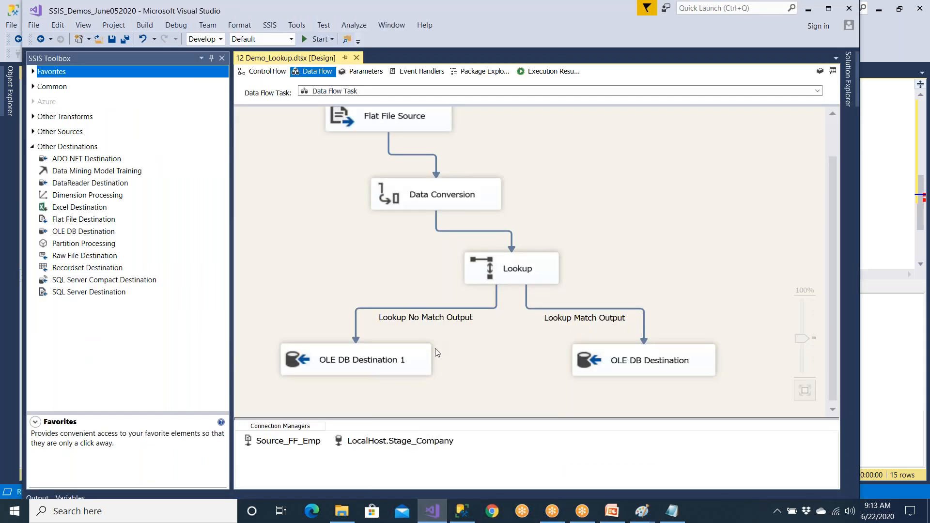
{"action": "left_click", "coordinate": [288, 441]}
{"action": "left_click", "coordinate": [383, 445]}
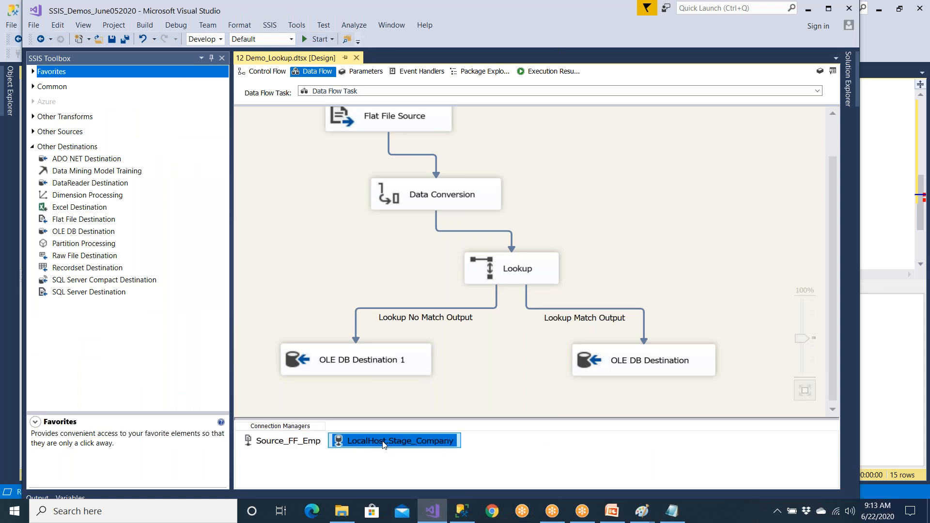
{"action": "right_click", "coordinate": [384, 445]}
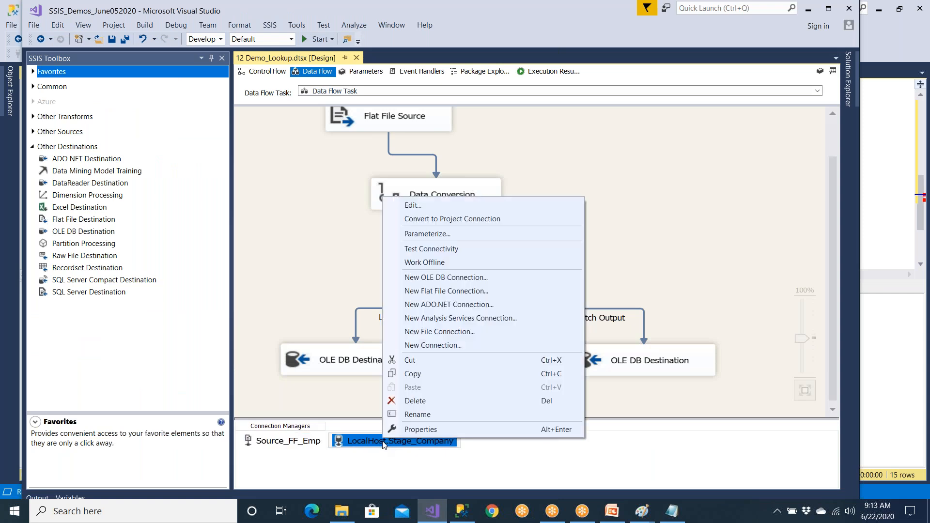
{"action": "left_click", "coordinate": [416, 416]}
{"action": "type", "text": "Dest"}
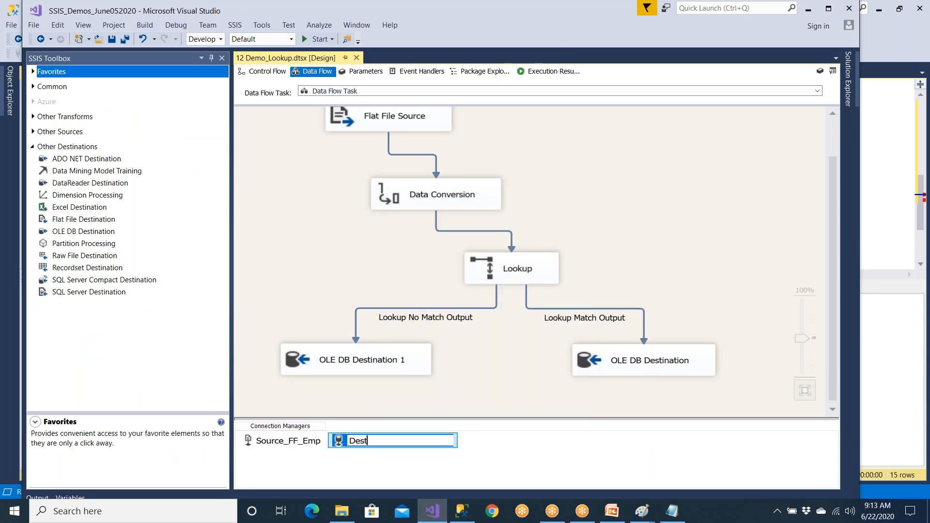
{"action": "type", "text": "_DB"}
{"action": "key", "text": "Return"}
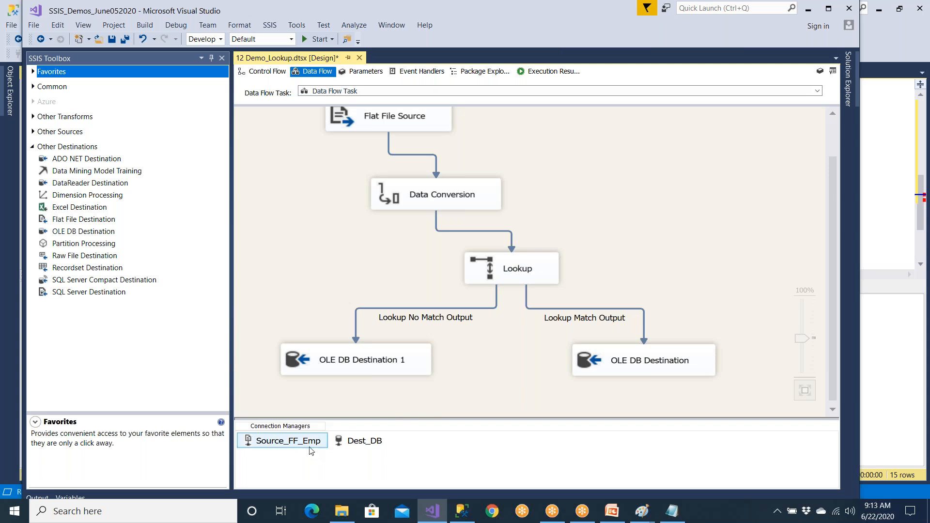
Review the server and database settings of Dest_DB and the source file path of the Source_FF_Emp connection manager.
{"action": "left_click", "coordinate": [361, 445]}
{"action": "double_click", "coordinate": [360, 445]}
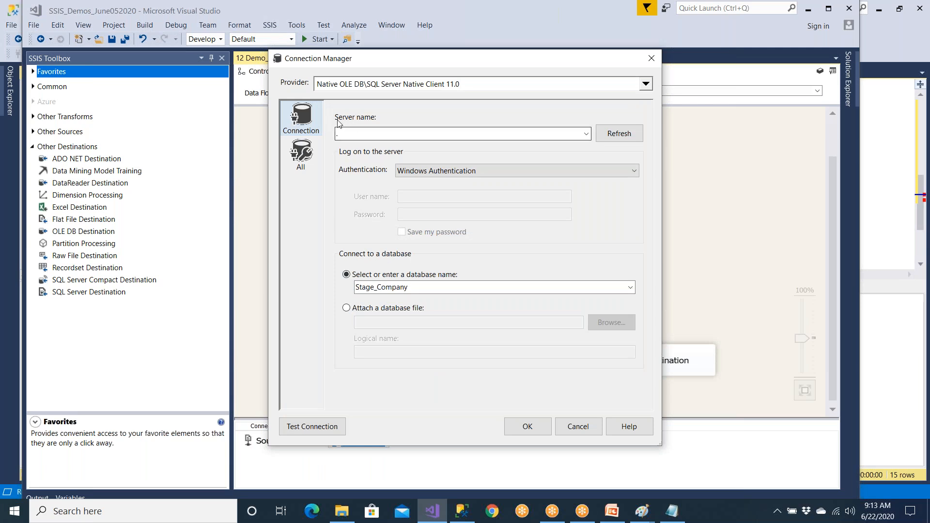
{"action": "left_click", "coordinate": [575, 427]}
{"action": "left_click", "coordinate": [297, 445]}
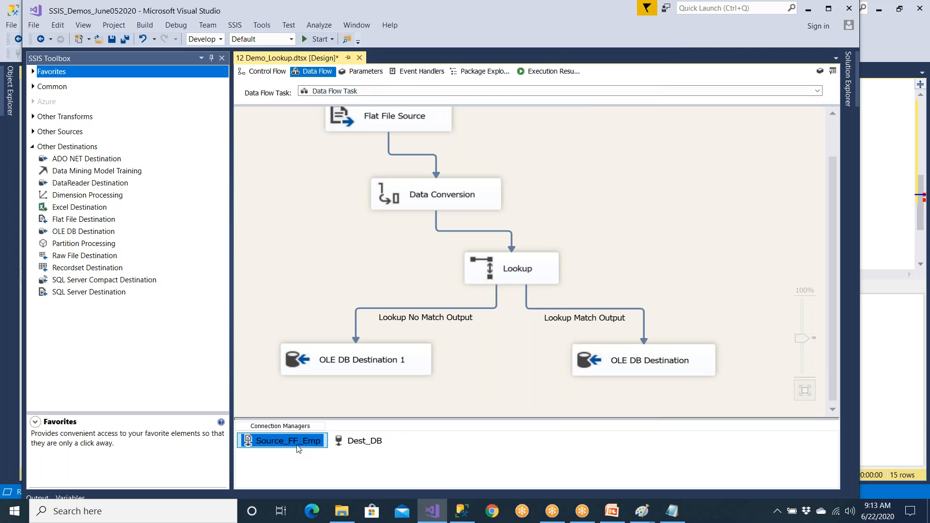
{"action": "double_click", "coordinate": [297, 441]}
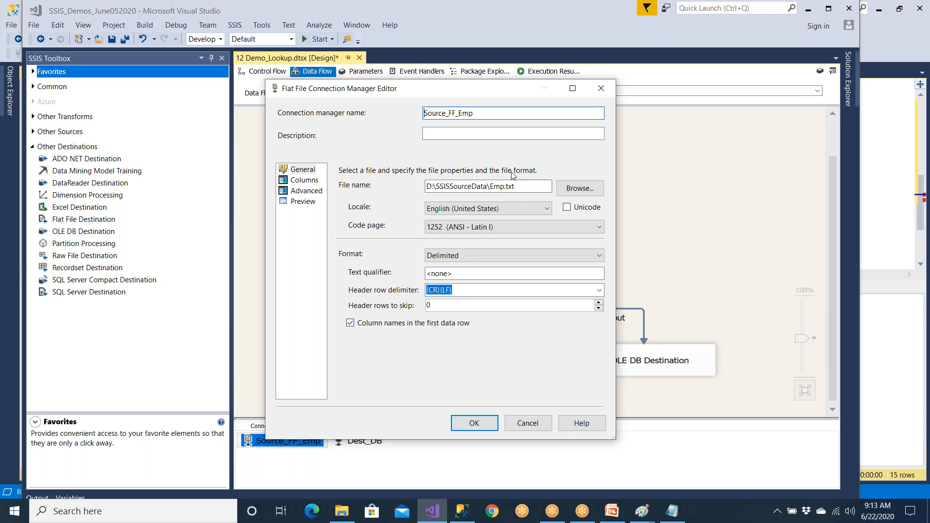
{"action": "left_click", "coordinate": [522, 189]}
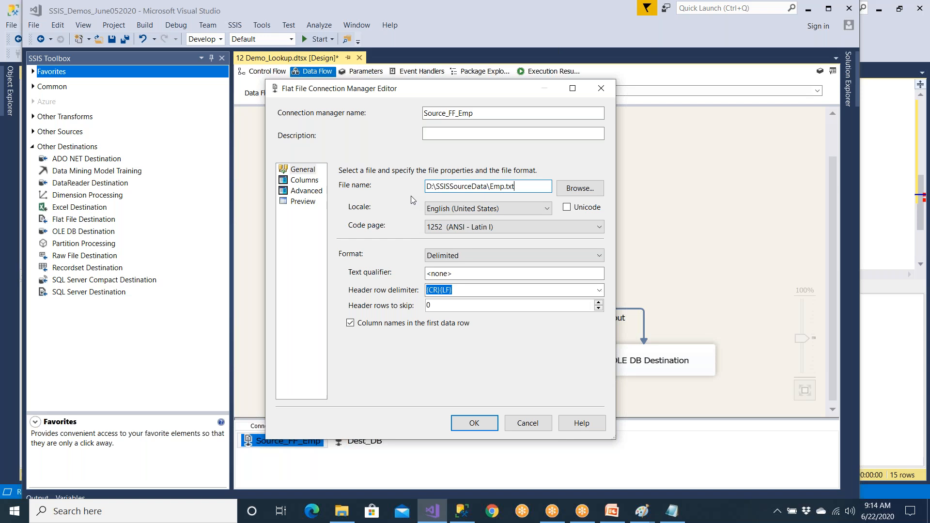
{"action": "left_click", "coordinate": [474, 423]}
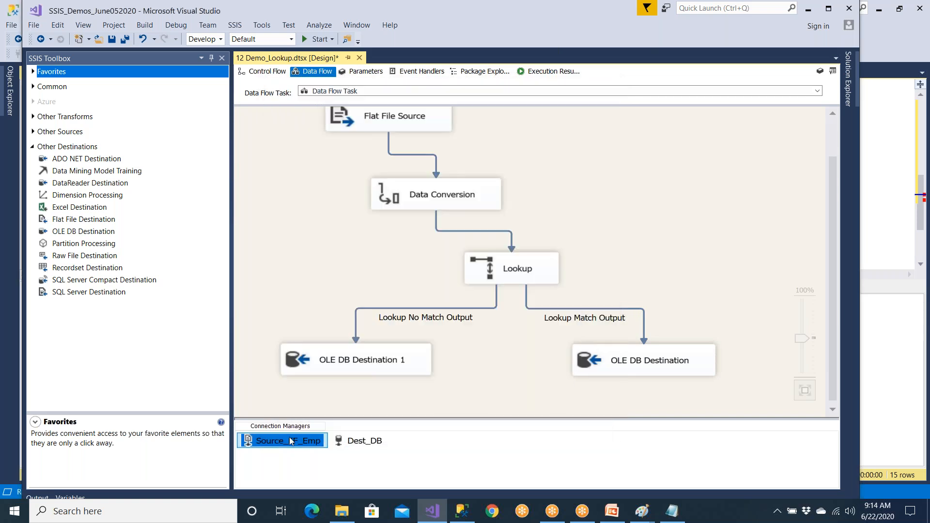
Review the properties of the Source_FF_Emp connection manager, including its Expressions property, and check its source file name in the editor.
{"action": "right_click", "coordinate": [290, 441]}
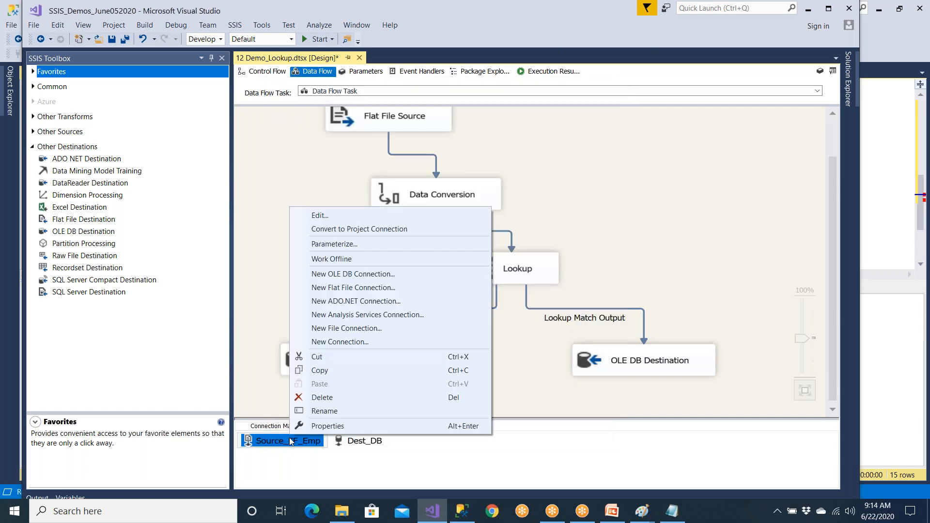
{"action": "left_click", "coordinate": [326, 428]}
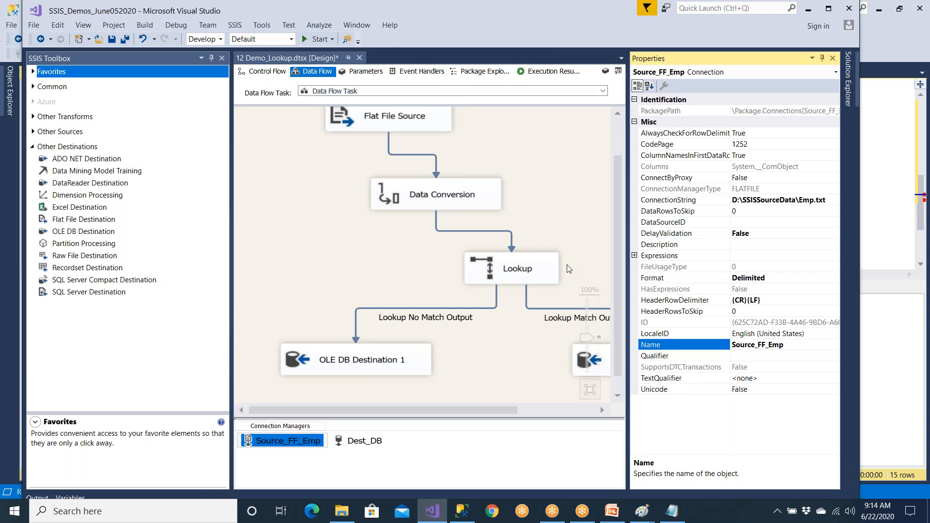
{"action": "left_click", "coordinate": [656, 260]}
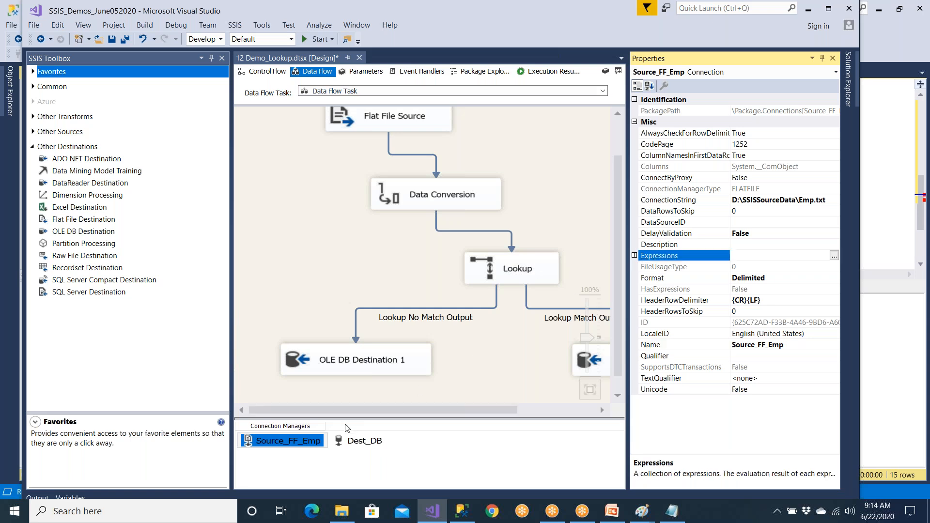
{"action": "left_click", "coordinate": [318, 443]}
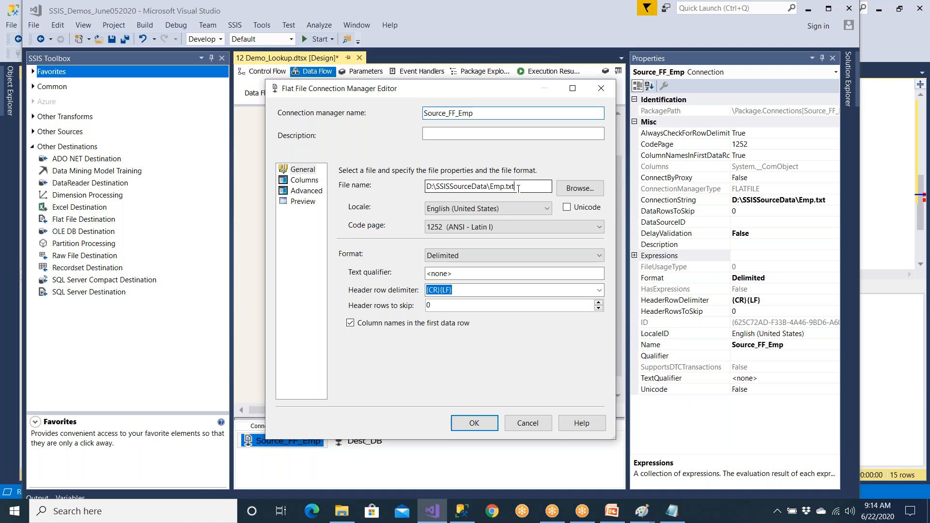
{"action": "left_click", "coordinate": [527, 423]}
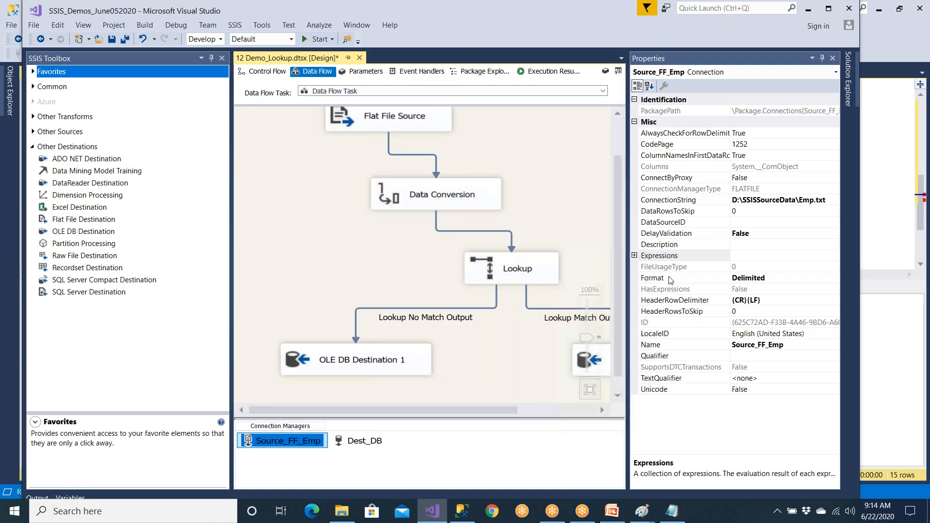
{"action": "left_click", "coordinate": [650, 258]}
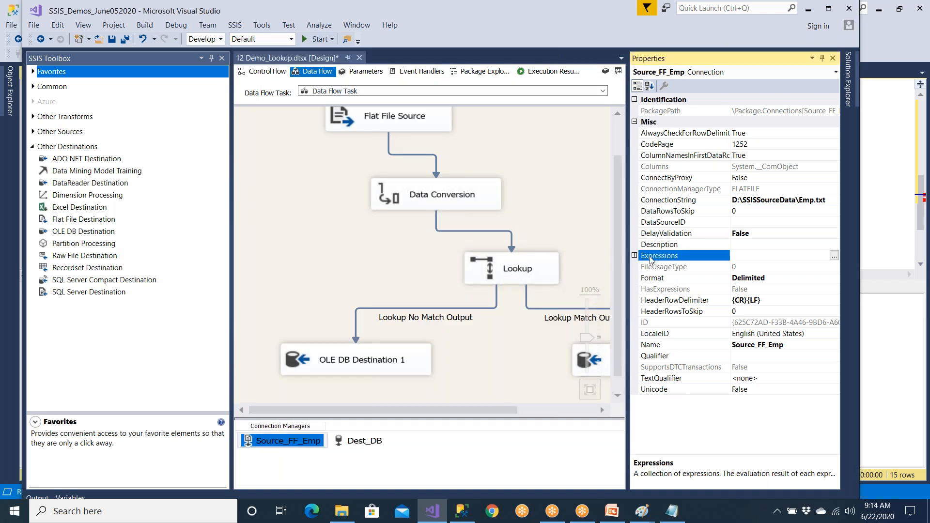
{"action": "left_click", "coordinate": [833, 58]}
Try out a ConnectionString property expression for Source_FF_Emp using the ServerName project parameter, and discard it without saving.
{"action": "right_click", "coordinate": [272, 440]}
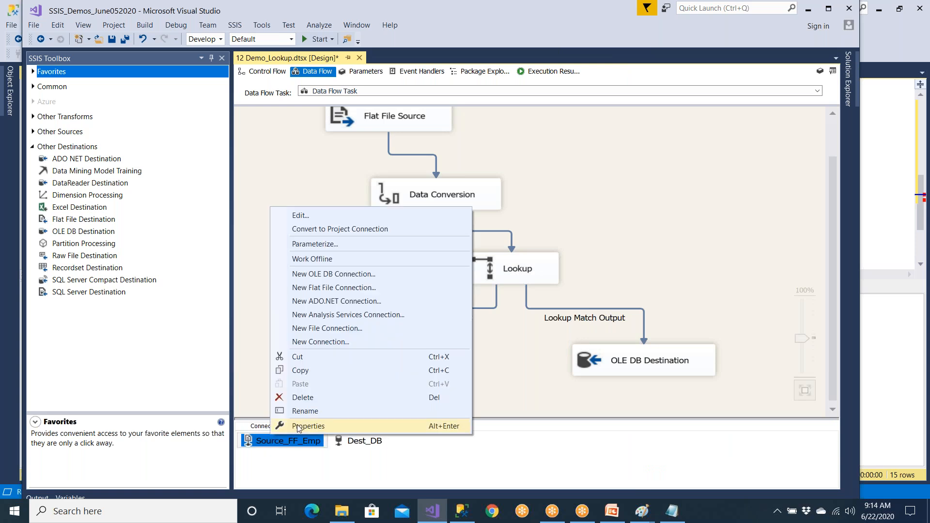
{"action": "left_click", "coordinate": [300, 425]}
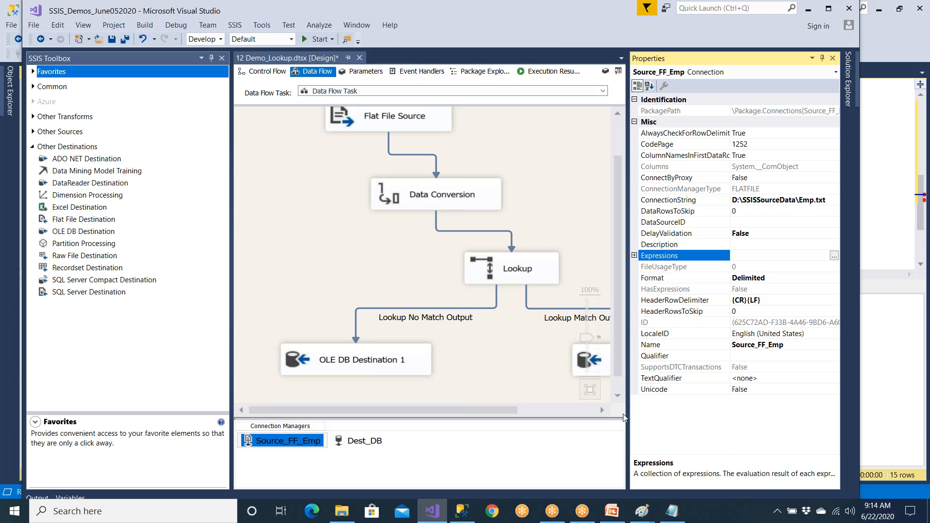
{"action": "left_click", "coordinate": [834, 256]}
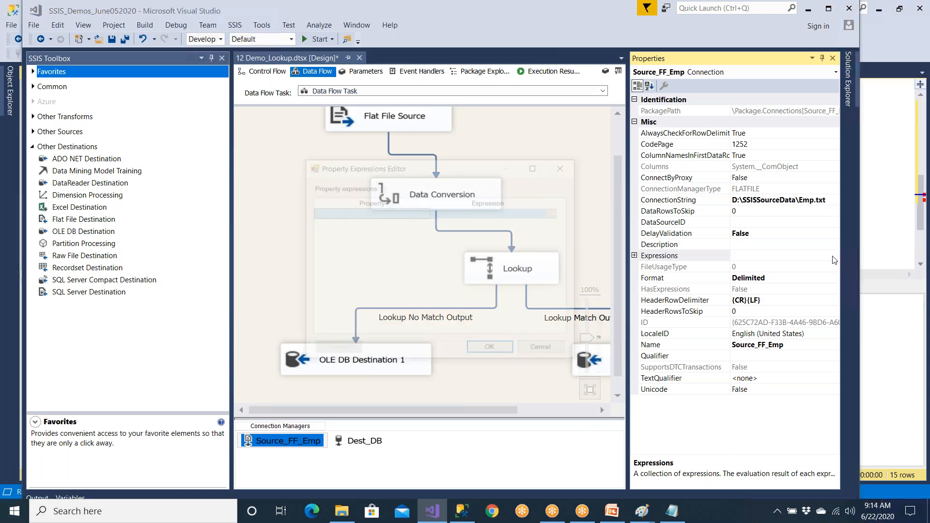
{"action": "left_click", "coordinate": [415, 215]}
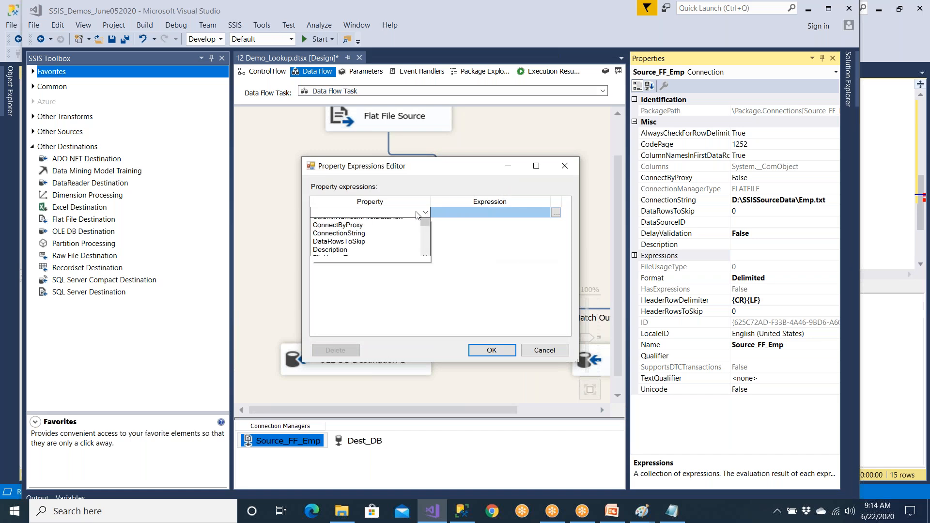
{"action": "left_click", "coordinate": [395, 248]}
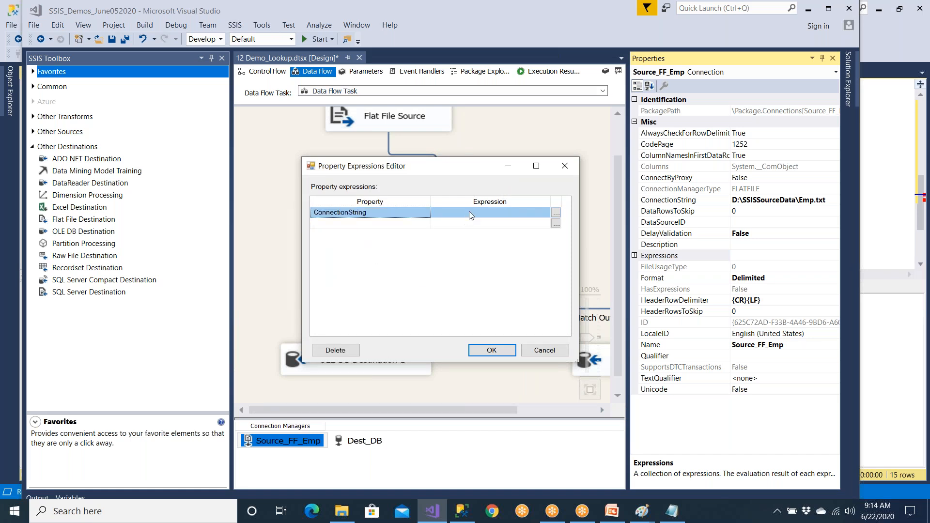
{"action": "left_click", "coordinate": [526, 212]}
{"action": "left_click", "coordinate": [556, 213]}
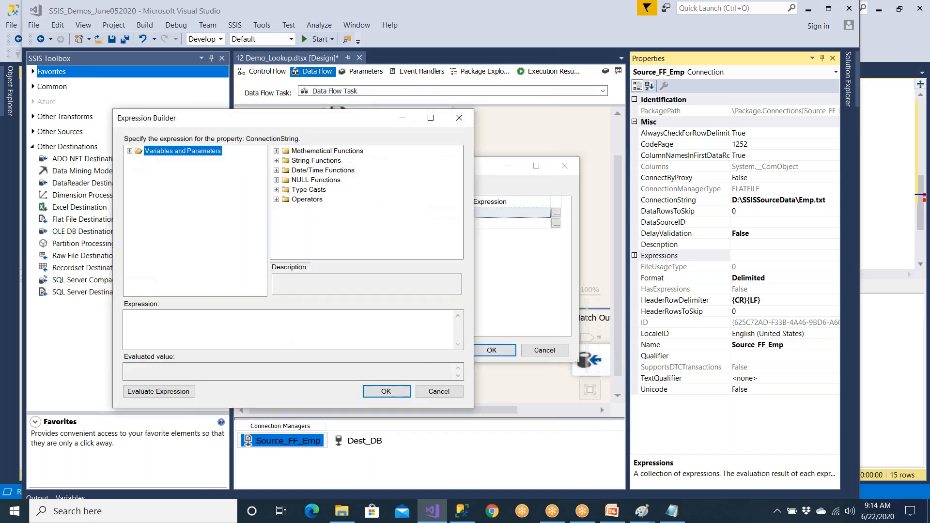
{"action": "left_click", "coordinate": [130, 151]}
{"action": "left_click_drag", "start_coordinate": [162, 173], "coordinate": [174, 328]}
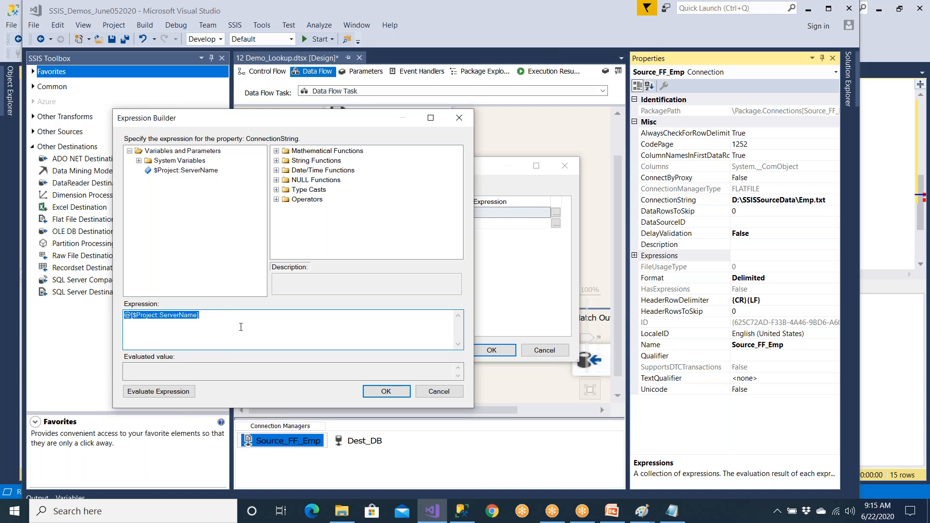
{"action": "left_click", "coordinate": [434, 392]}
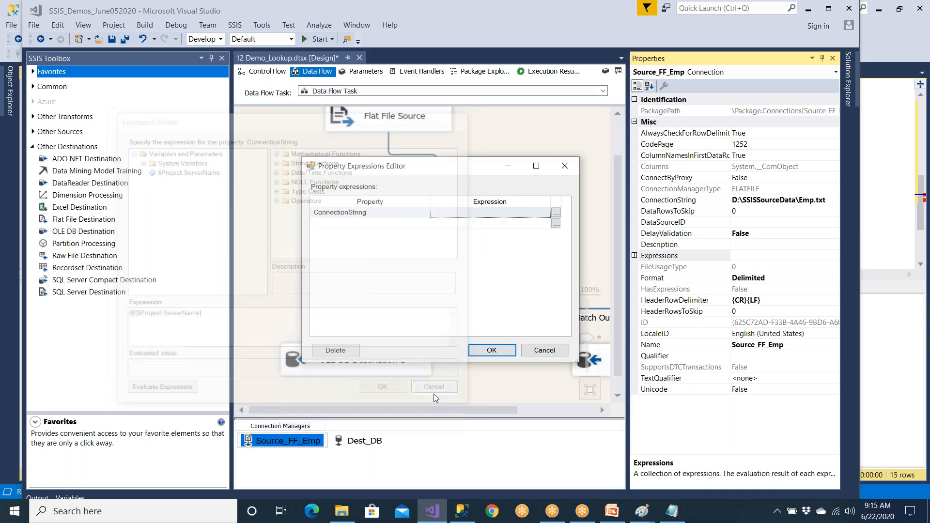
{"action": "left_click", "coordinate": [528, 351]}
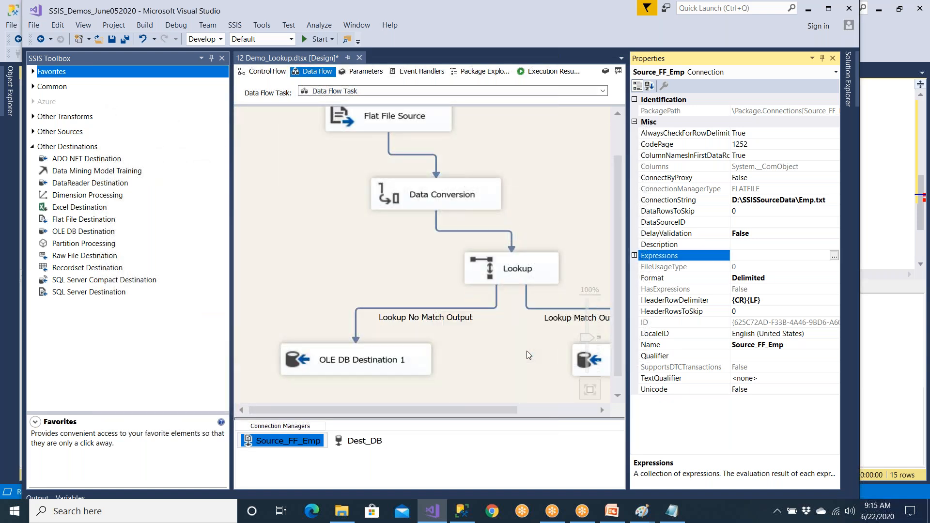
{"action": "left_click", "coordinate": [833, 59]}
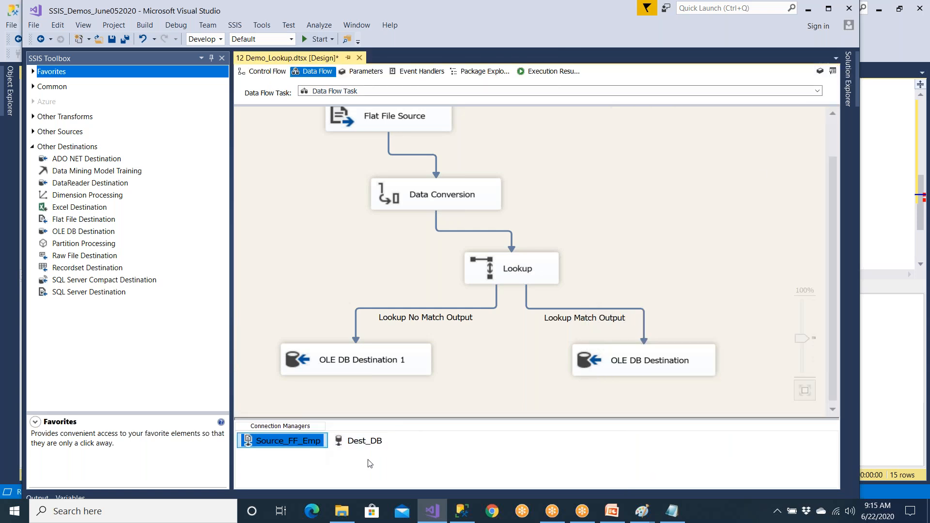
Review the server and database settings of Dest_DB and the list of properties that its expressions can set.
{"action": "left_click", "coordinate": [376, 444]}
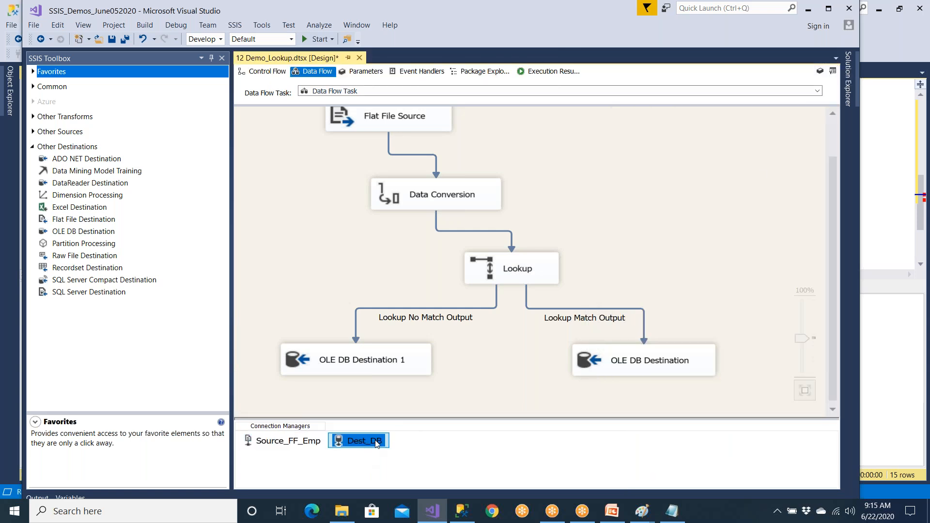
{"action": "double_click", "coordinate": [377, 443]}
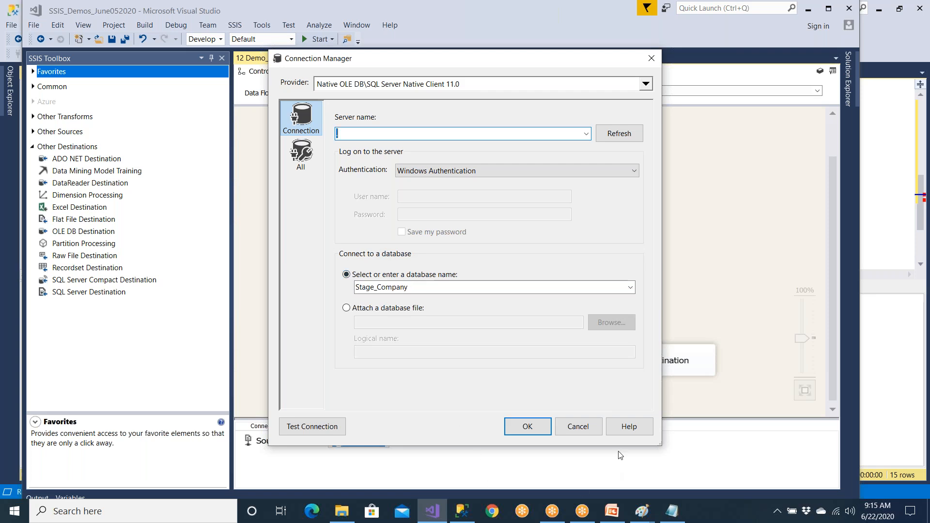
{"action": "left_click", "coordinate": [589, 430]}
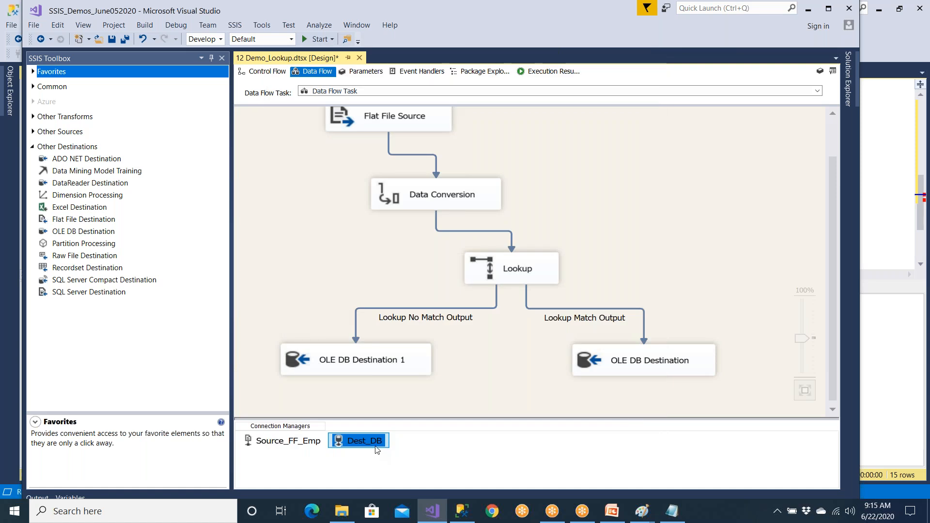
{"action": "right_click", "coordinate": [378, 448]}
{"action": "left_click", "coordinate": [399, 435]}
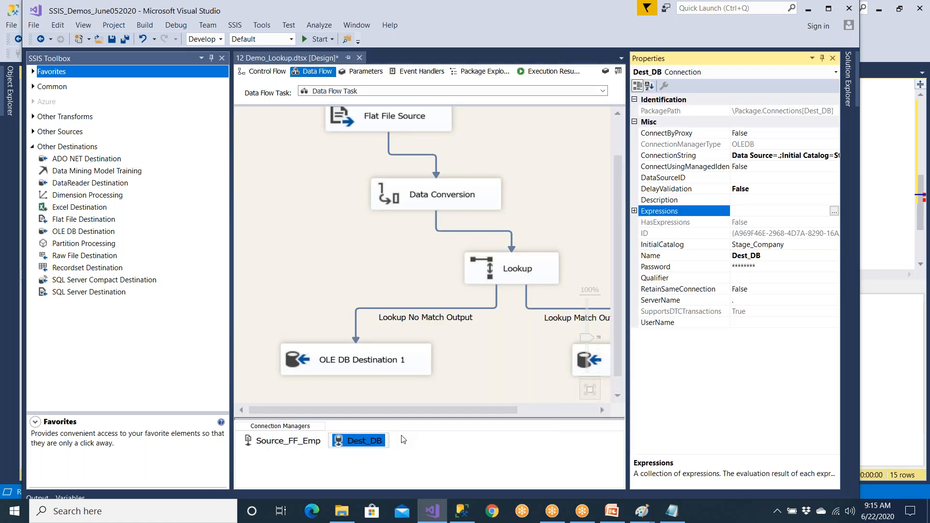
{"action": "left_click", "coordinate": [834, 212]}
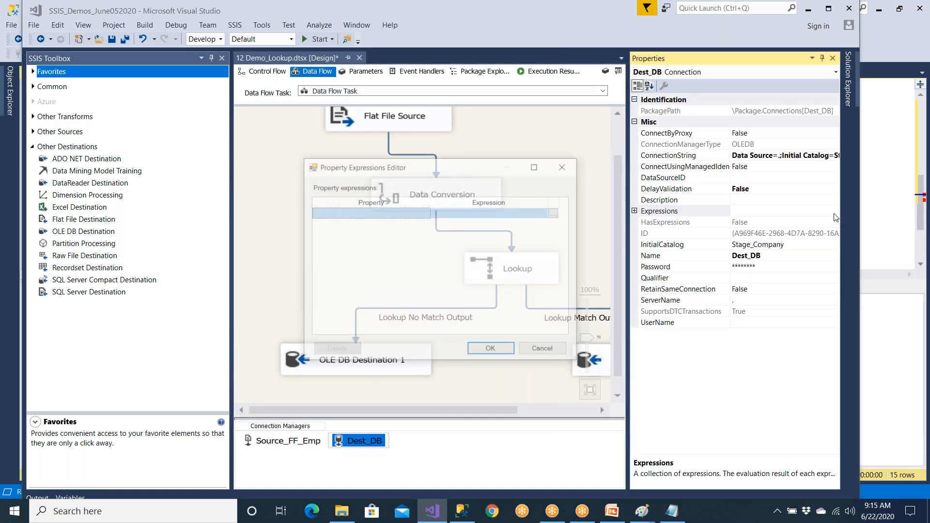
{"action": "left_click", "coordinate": [416, 214]}
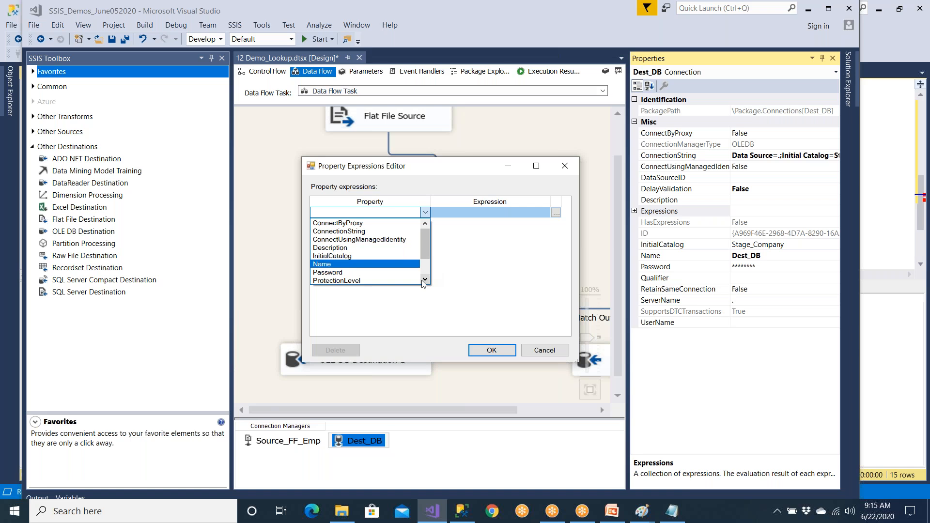
{"action": "left_click_drag", "start_coordinate": [424, 284], "coordinate": [424, 283]}
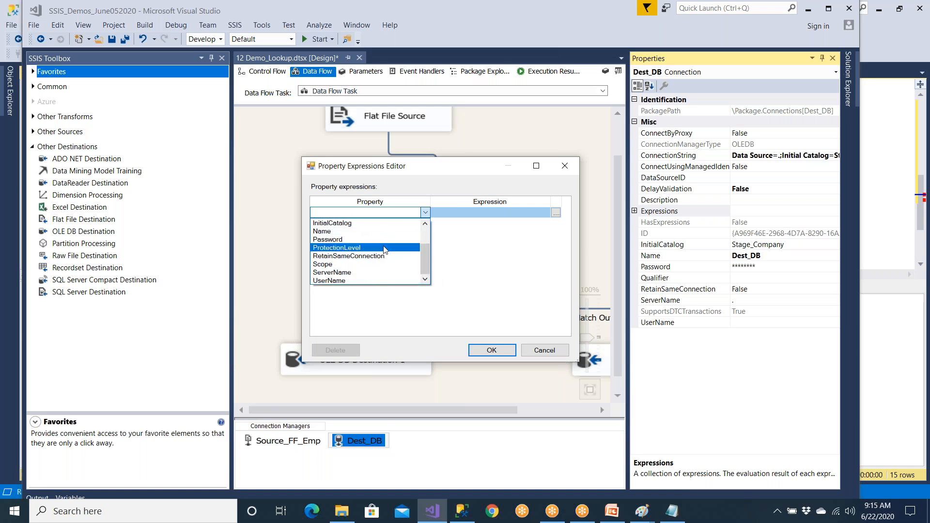
{"action": "left_click", "coordinate": [545, 350]}
{"action": "left_click", "coordinate": [544, 350]}
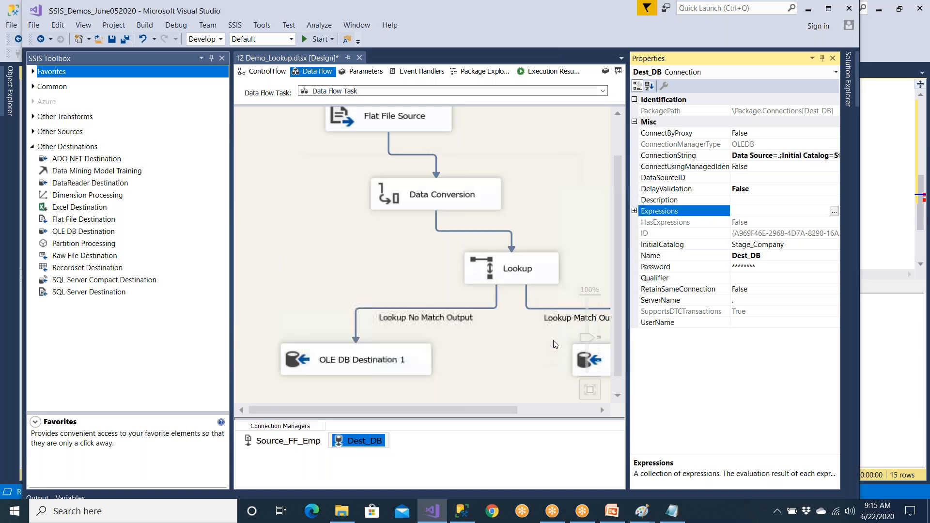
{"action": "left_click", "coordinate": [833, 58]}
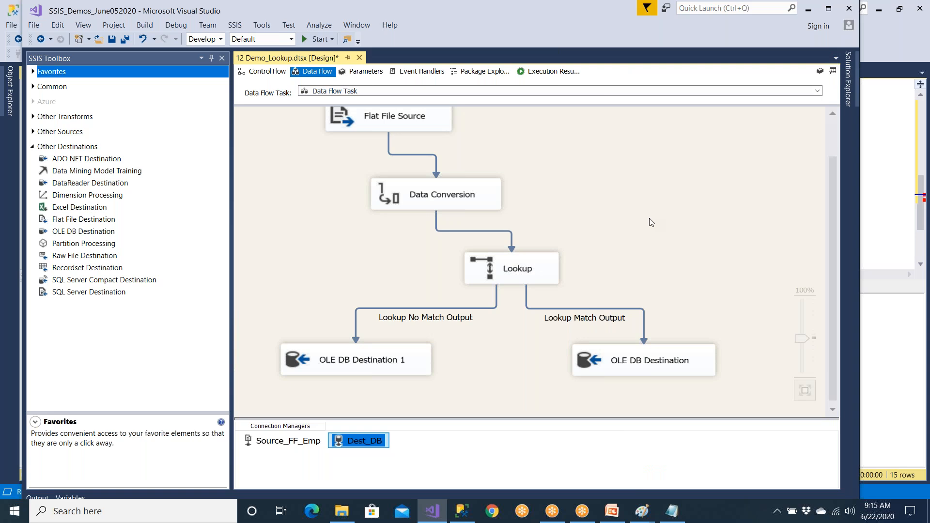
Reopen the Data Flow Task from the control flow and review the Lookup's cache mode, connection type and no-match handling.
{"action": "left_click", "coordinate": [269, 72]}
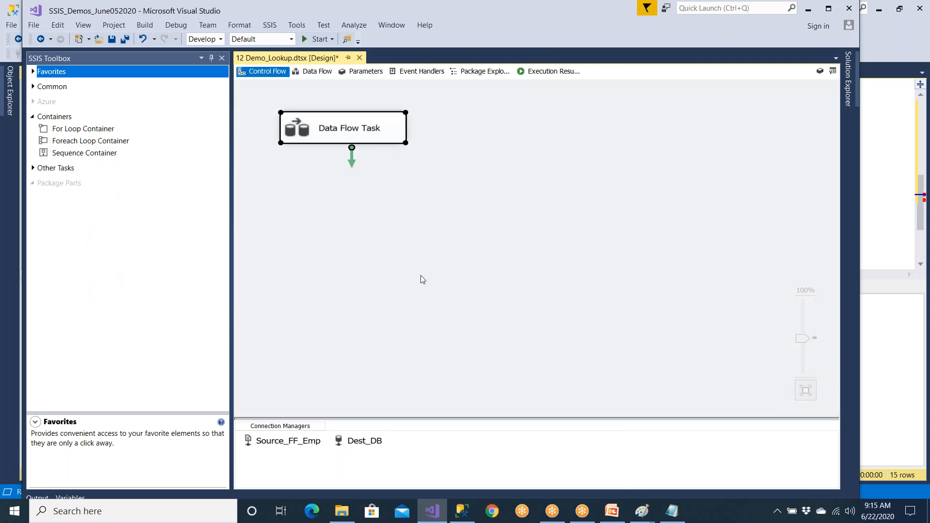
{"action": "left_click", "coordinate": [436, 519]}
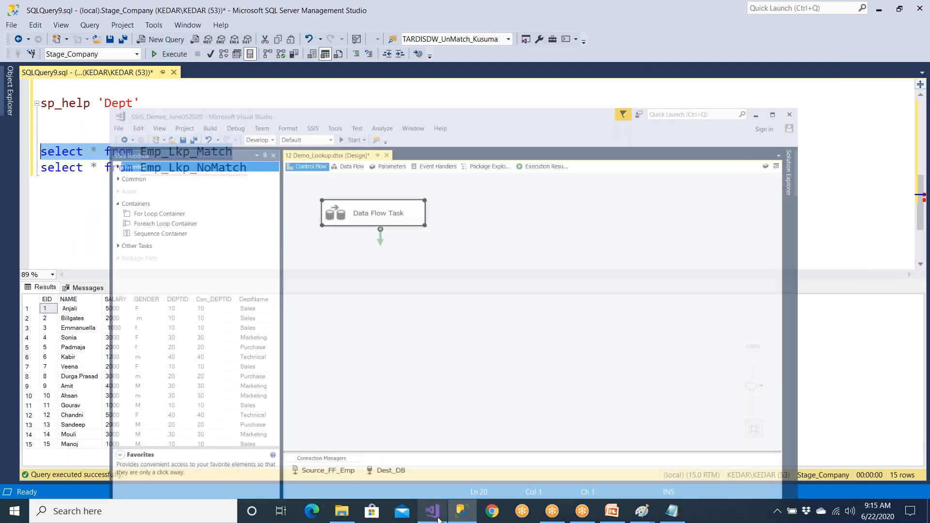
{"action": "left_click", "coordinate": [432, 513]}
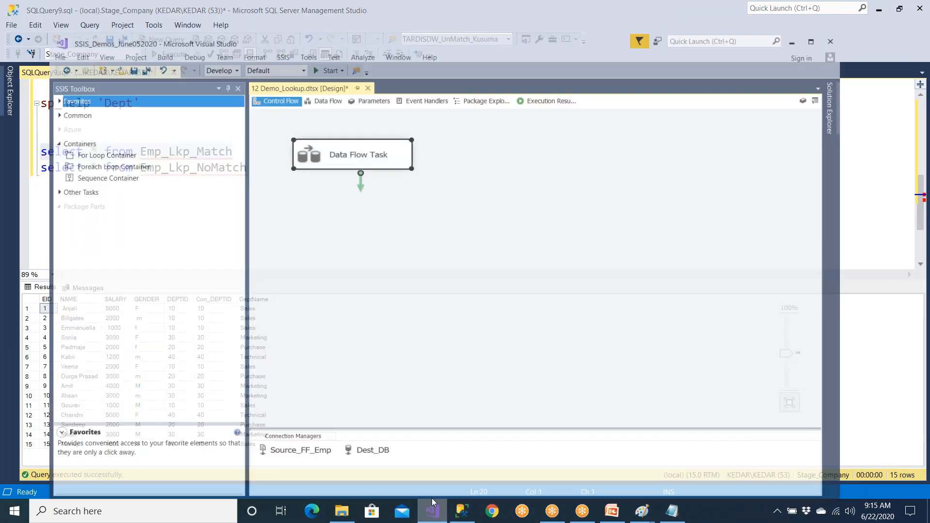
{"action": "double_click", "coordinate": [380, 144]}
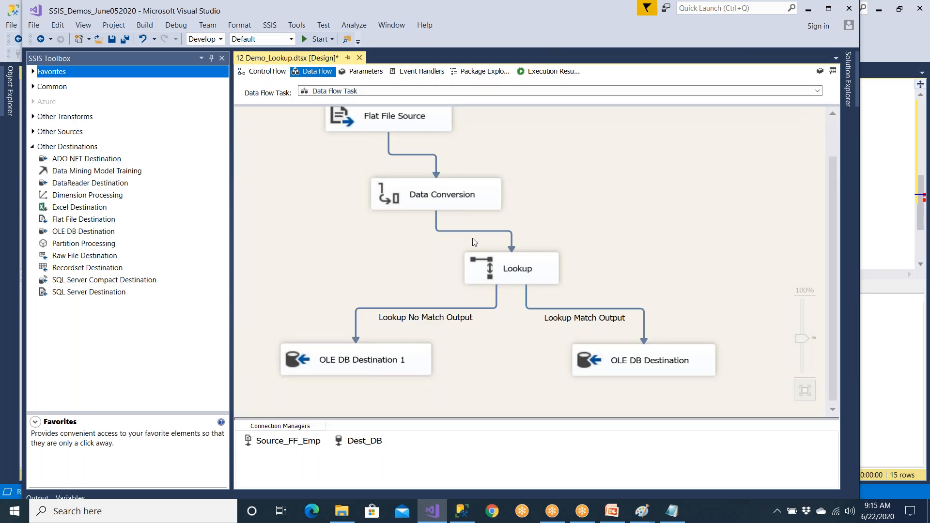
{"action": "double_click", "coordinate": [505, 278]}
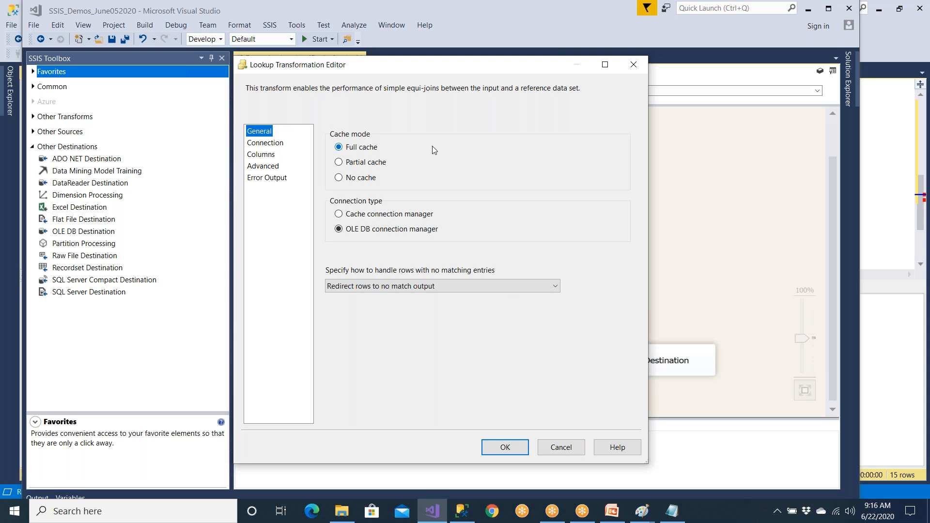
{"action": "left_click", "coordinate": [560, 447]}
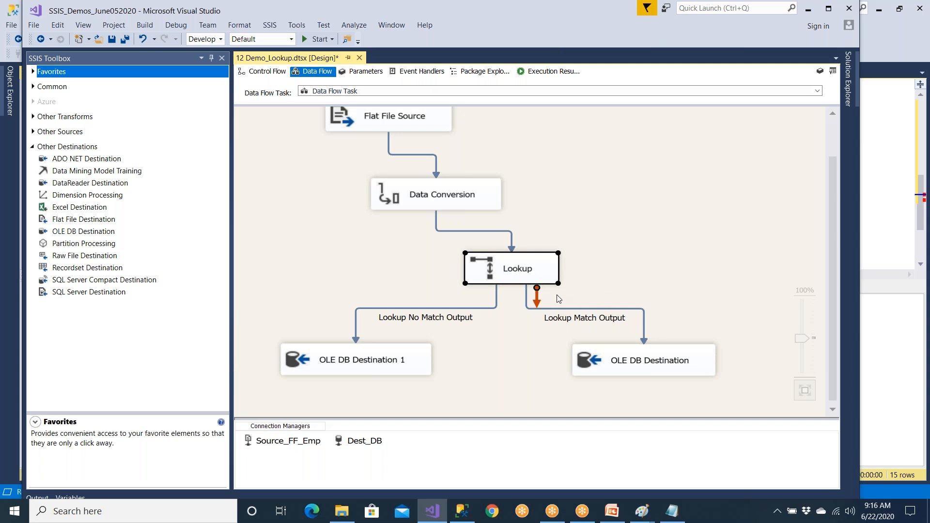
Switch to the Paint drawing that compares joins and lookups between sets A and B.
{"action": "mouse_move", "coordinate": [639, 516]}
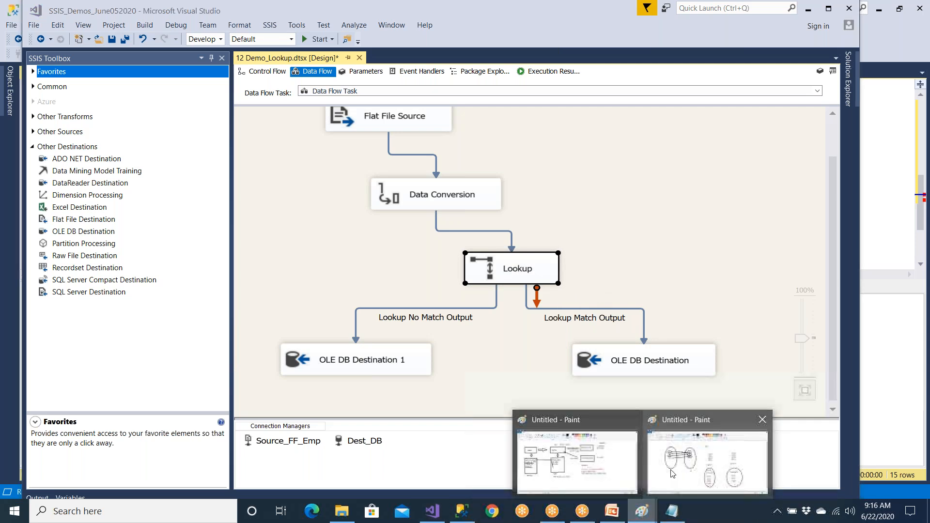
{"action": "left_click", "coordinate": [674, 473]}
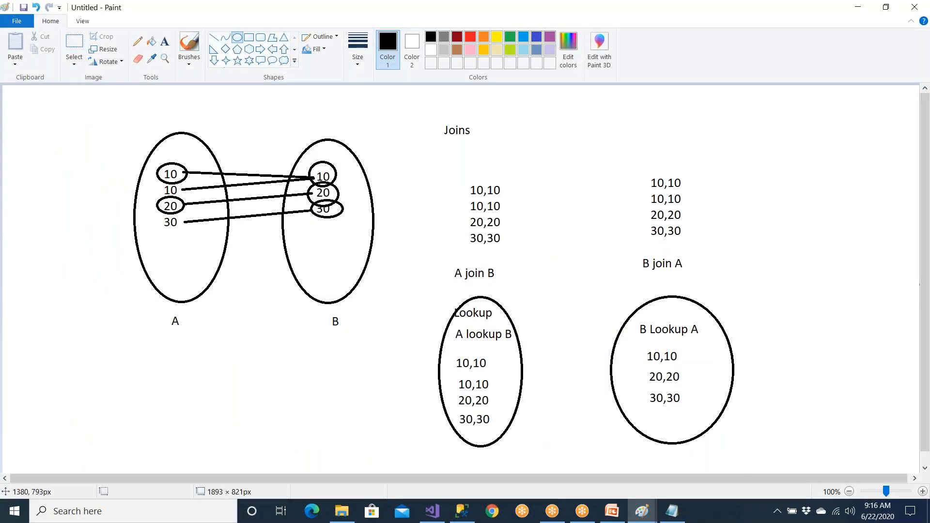
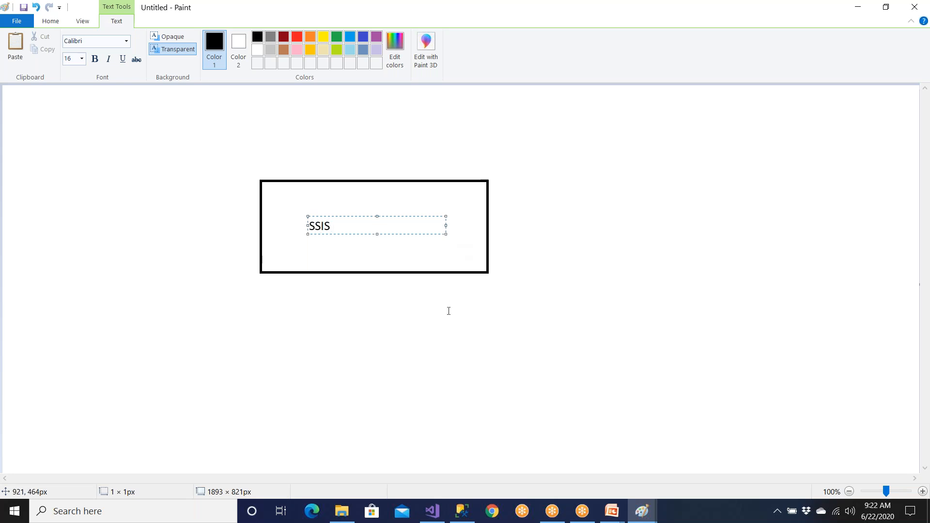
Add the text label "64 BIT" just below the SSIS rectangle in the Paint drawing.
{"action": "left_click", "coordinate": [387, 331]}
{"action": "left_click", "coordinate": [335, 291]}
{"action": "type", "text": "64 BIT"}
{"action": "left_click", "coordinate": [396, 350]}
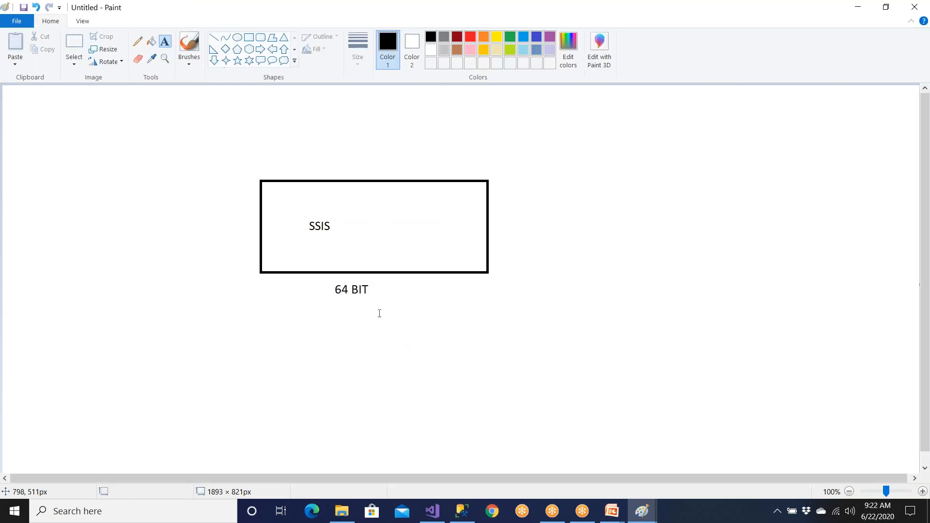
Draw an ellipse about 282 × 123 px below the "64 BIT" label and add the text "Excel" inside it.
{"action": "left_click", "coordinate": [237, 41]}
{"action": "left_click_drag", "start_coordinate": [260, 343], "coordinate": [396, 401]}
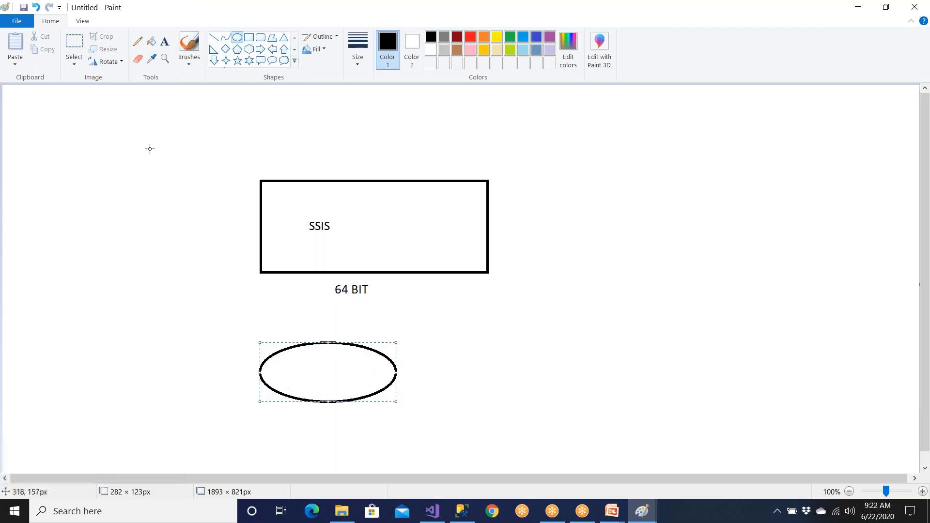
{"action": "left_click", "coordinate": [165, 41]}
{"action": "left_click", "coordinate": [284, 359]}
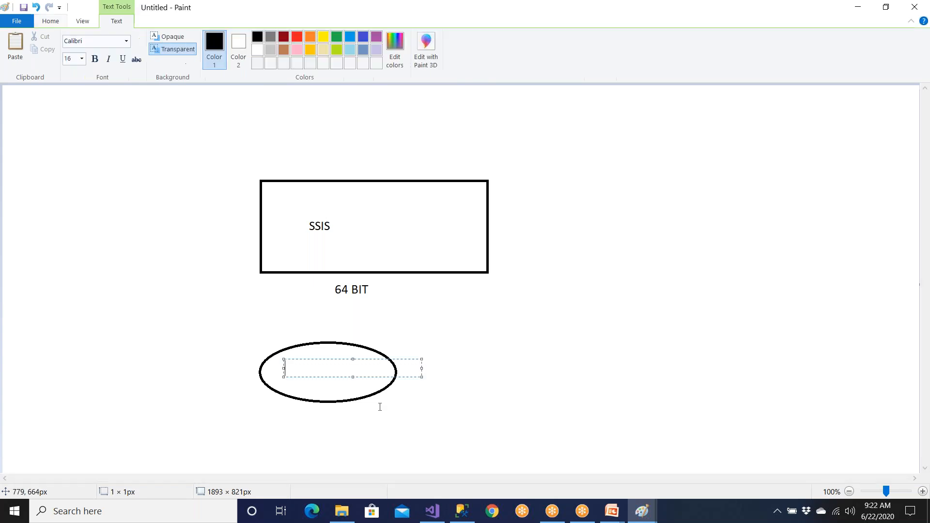
{"action": "type", "text": "Excel"}
{"action": "left_click", "coordinate": [380, 425]}
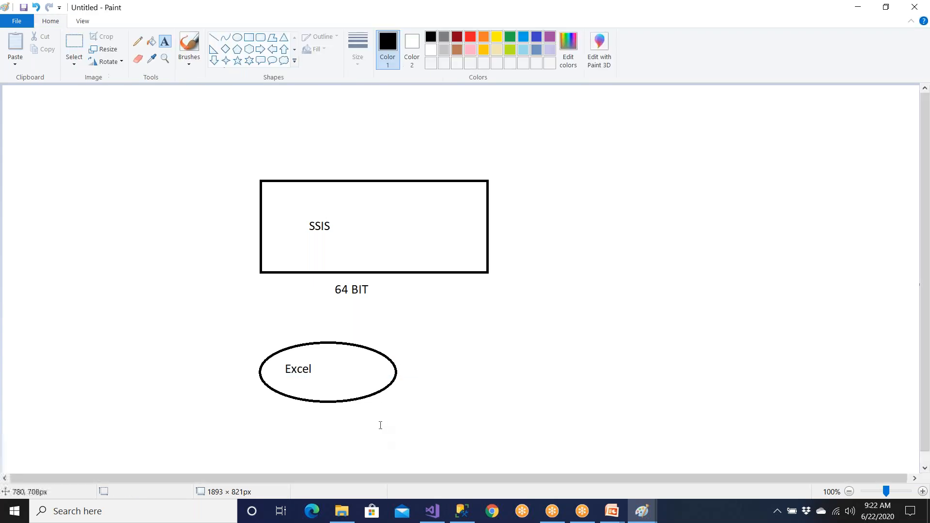
Add the text label "32 Bit" beside the Excel ellipse.
{"action": "left_click", "coordinate": [420, 372]}
{"action": "type", "text": "32 Bit5"}
{"action": "key", "text": "BackSpace"}
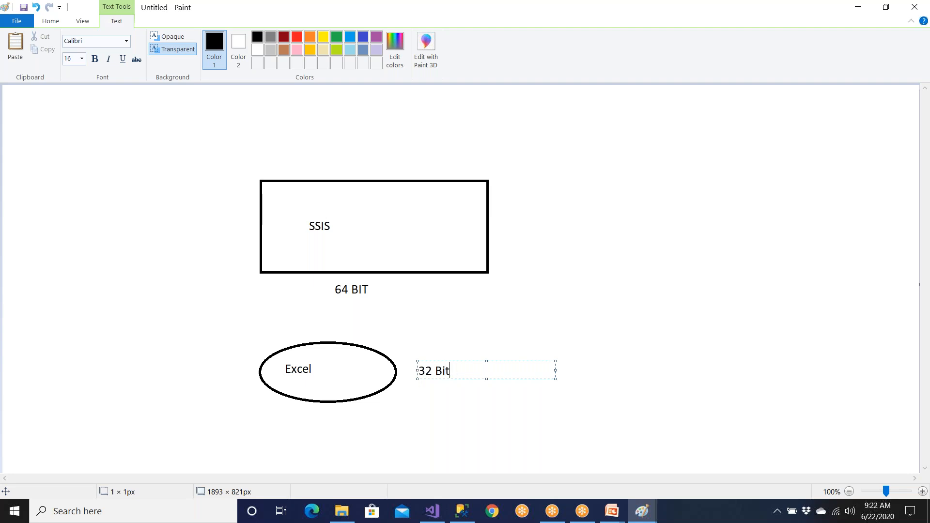
{"action": "left_click", "coordinate": [520, 326]}
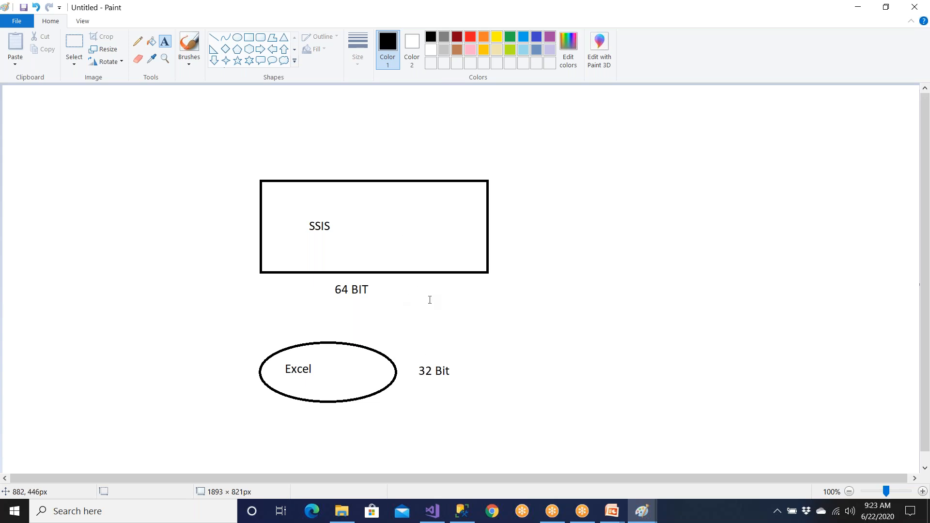
Add the label "xlsx" beside the SSIS rectangle and the two-line label "xls", "xlsx" beside "32 Bit".
{"action": "left_click", "coordinate": [539, 233]}
{"action": "type", "text": "xlsx"}
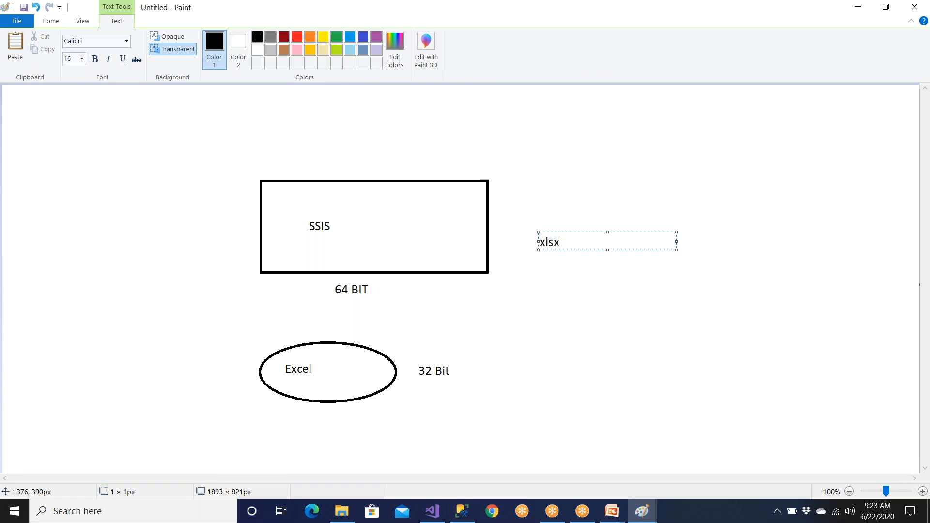
{"action": "left_click", "coordinate": [525, 371]}
{"action": "left_click", "coordinate": [526, 362]}
{"action": "type", "text": "xls"}
{"action": "key", "text": "Return"}
{"action": "type", "text": "xlsx"}
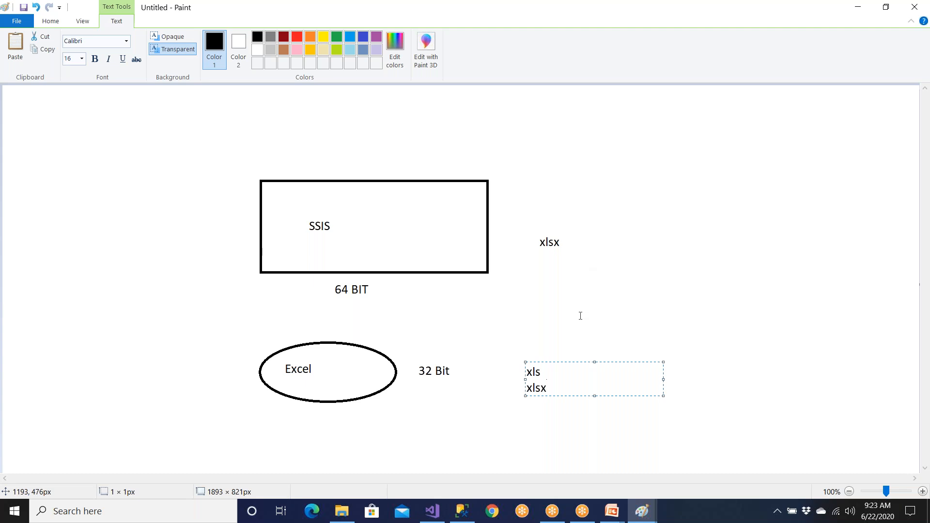
Switch to File Explorer and open Section.xlsx from the Tardis Source Files folder on the D: drive.
{"action": "key", "text": "super"}
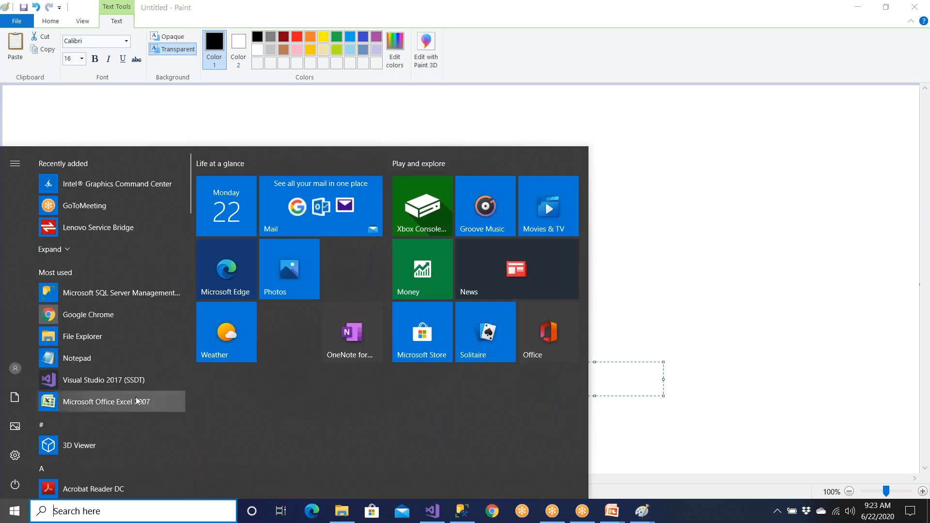
{"action": "left_click", "coordinate": [341, 511]}
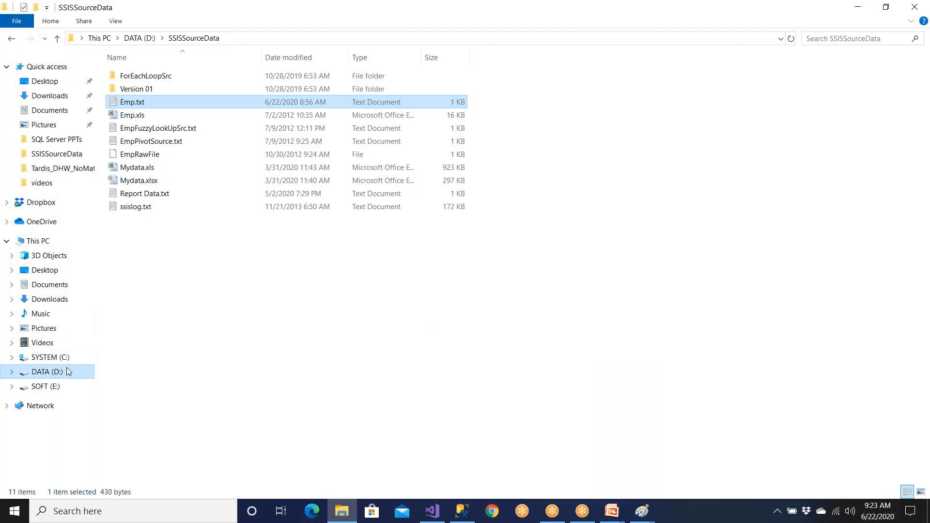
{"action": "left_click", "coordinate": [71, 370]}
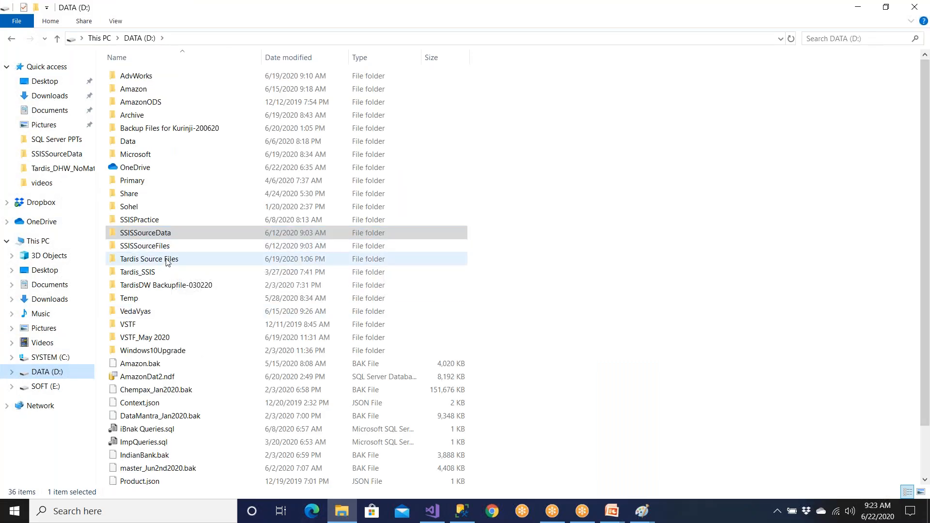
{"action": "left_click", "coordinate": [168, 260]}
{"action": "double_click", "coordinate": [167, 260]}
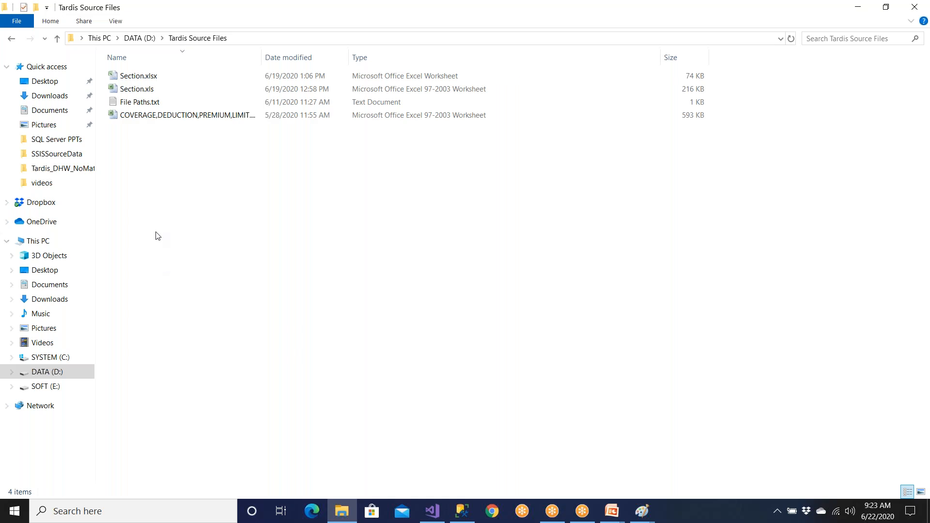
{"action": "left_click", "coordinate": [150, 80]}
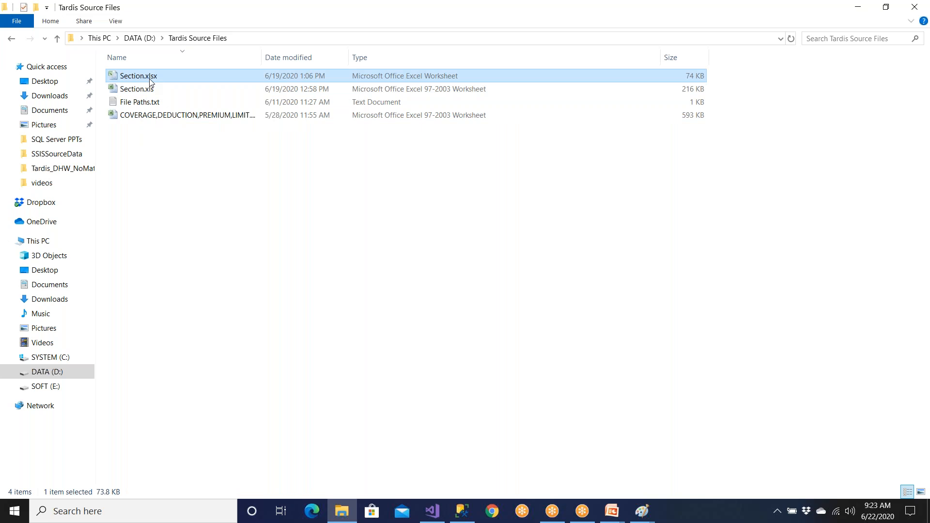
{"action": "double_click", "coordinate": [150, 77]}
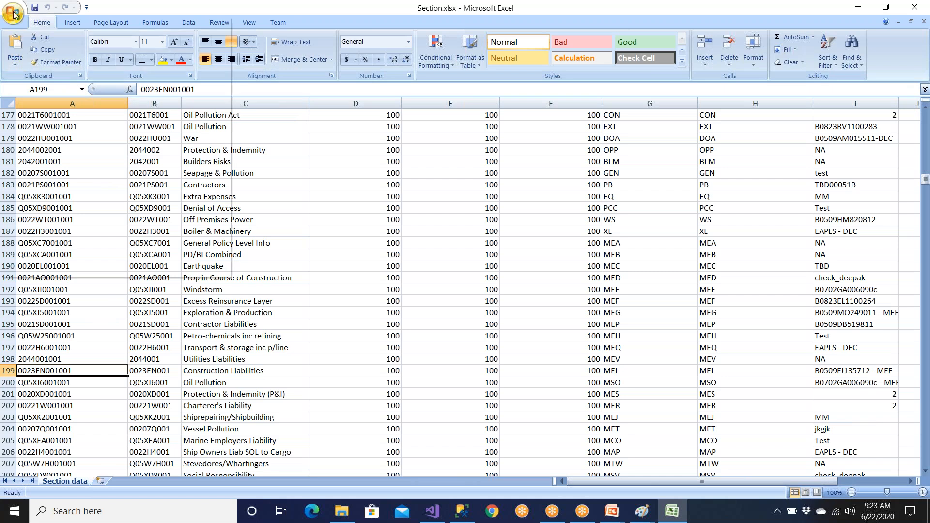
Start saving a copy of Section.xlsx as an Excel 97-2003 Workbook (*.xls) and review the available file types.
{"action": "left_click", "coordinate": [14, 14]}
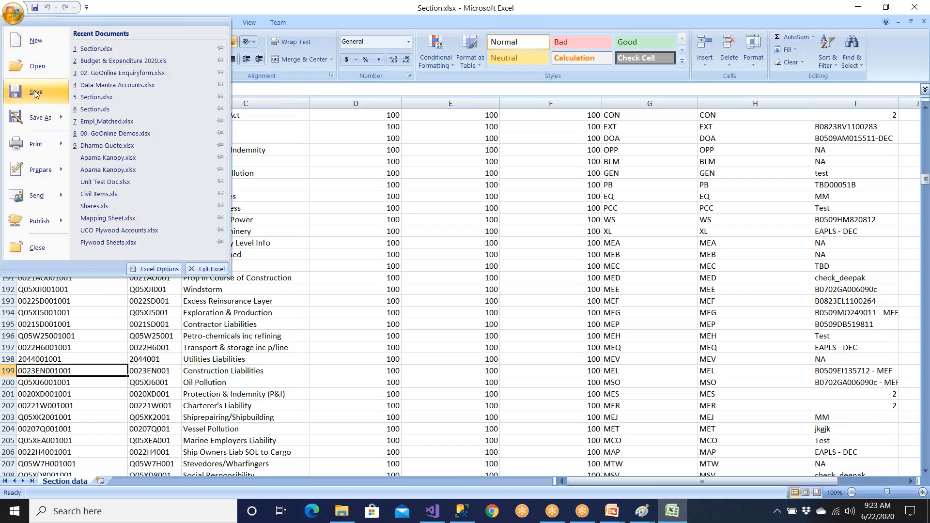
{"action": "mouse_move", "coordinate": [40, 122]}
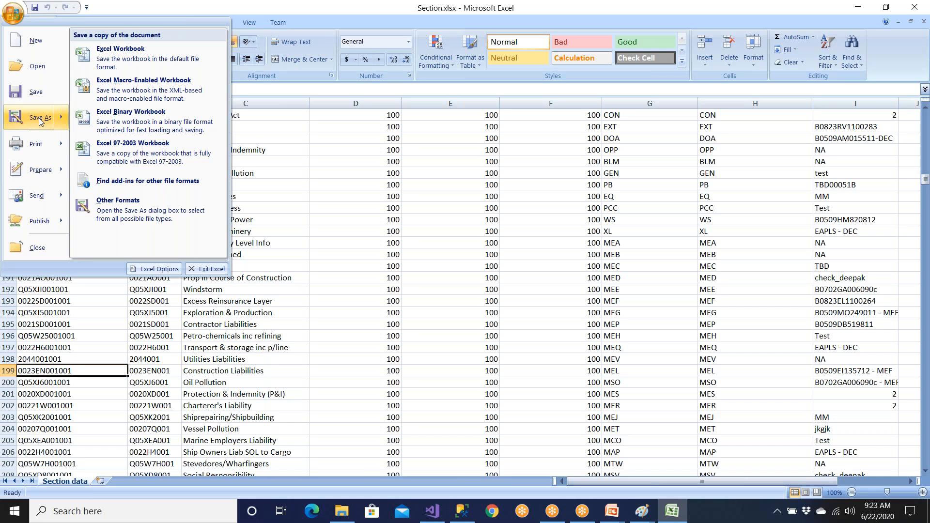
{"action": "left_click", "coordinate": [134, 157]}
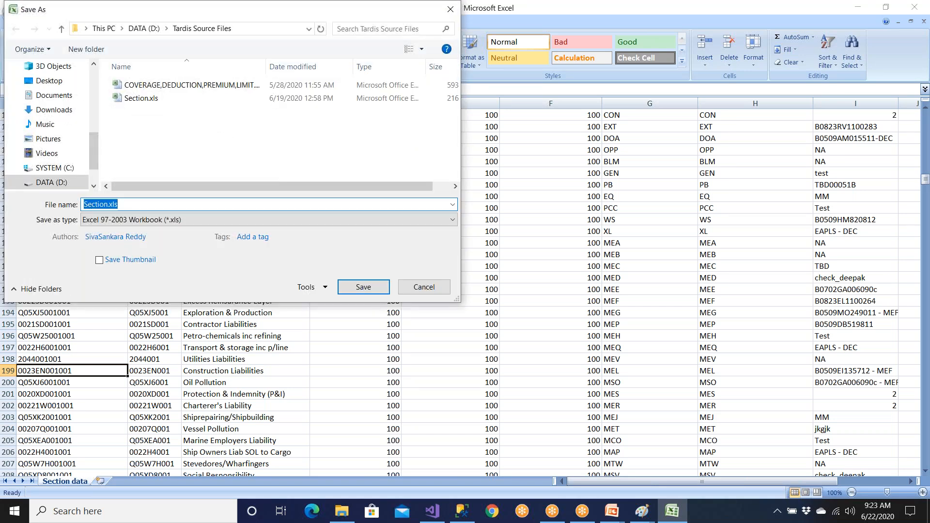
{"action": "left_click", "coordinate": [125, 205]}
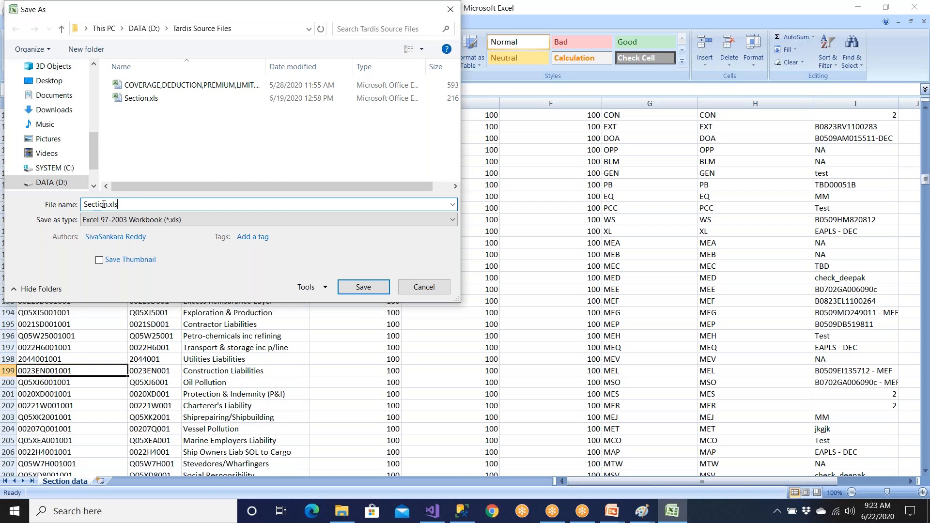
{"action": "left_click", "coordinate": [121, 222]}
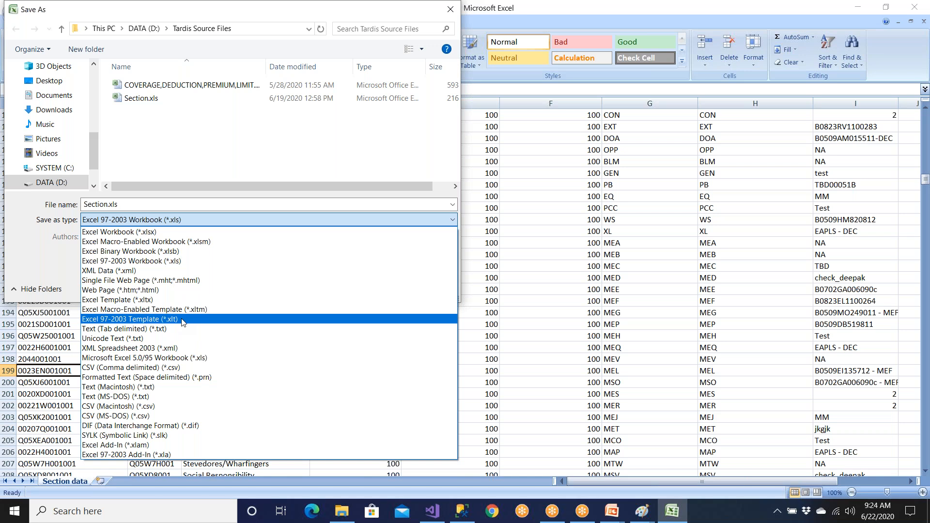
{"action": "left_click", "coordinate": [178, 262]}
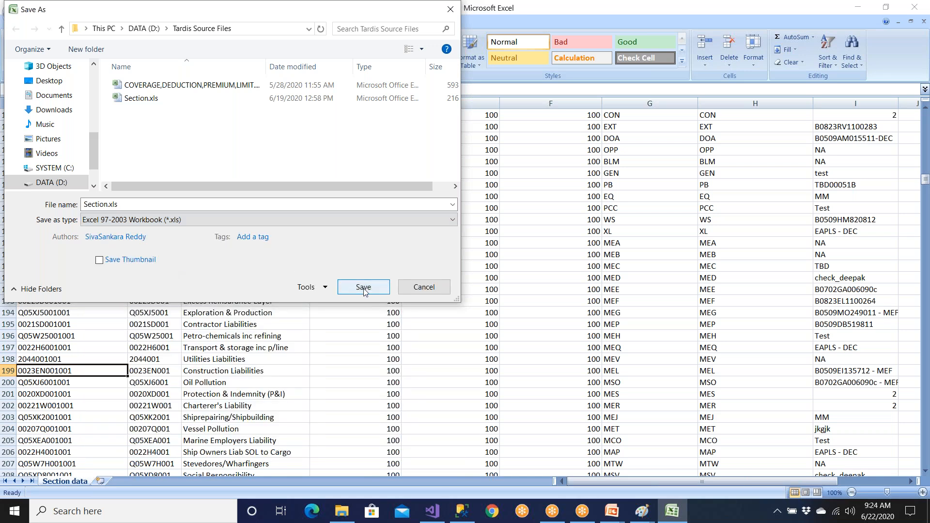
Try naming the workbook copy SectionNew.xls, cancel the save and close the workbook.
{"action": "left_click", "coordinate": [137, 203]}
{"action": "left_click", "coordinate": [137, 203]}
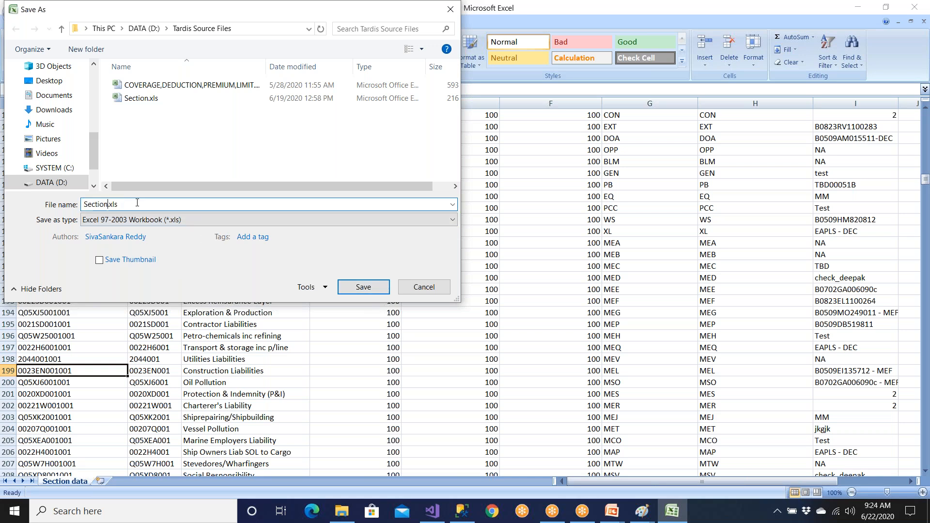
{"action": "type", "text": "New"}
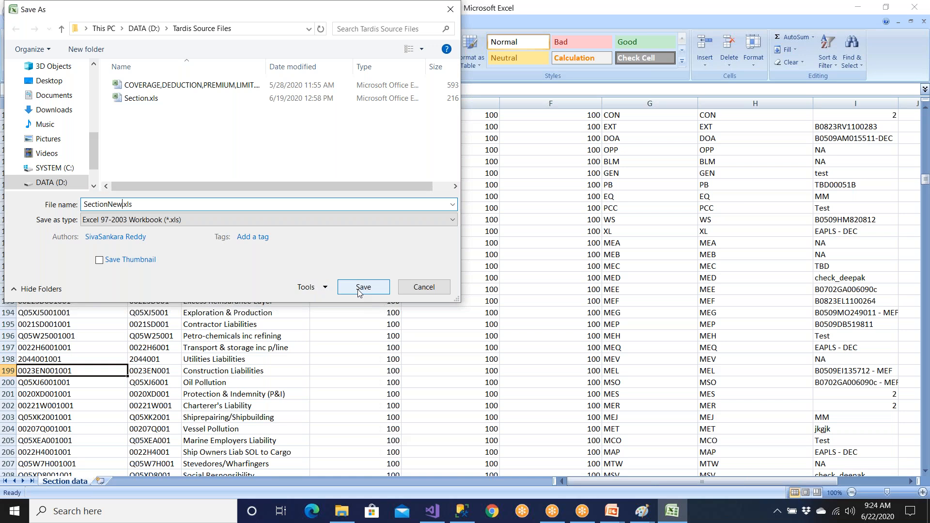
{"action": "left_click", "coordinate": [423, 287]}
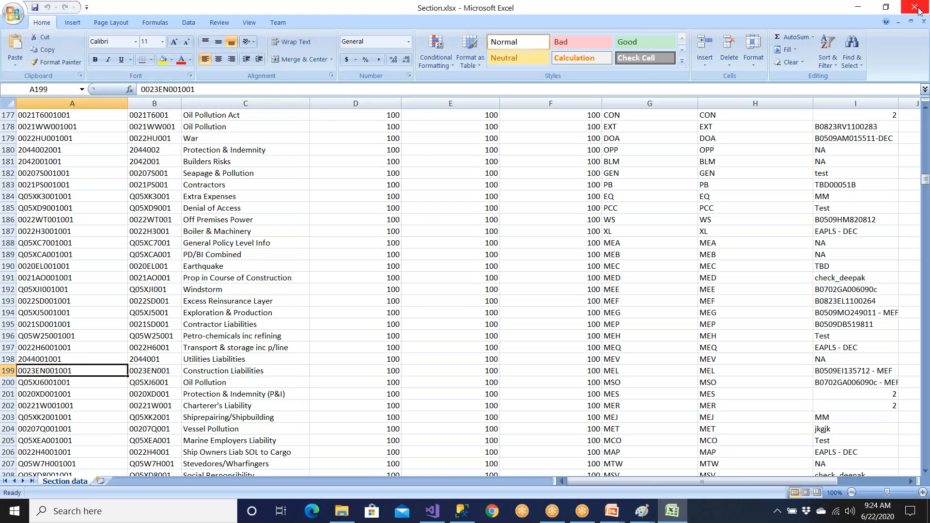
{"action": "left_click", "coordinate": [919, 12]}
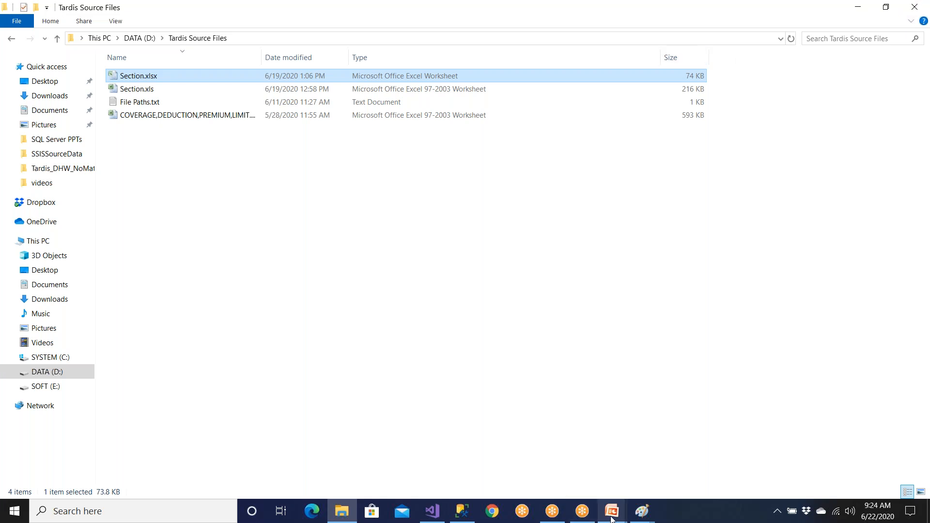
Bring up the SSIS title slide, start Microsoft Office Excel 2007 and look through its file commands and recent documents.
{"action": "mouse_move", "coordinate": [612, 511]}
{"action": "left_click", "coordinate": [658, 483]}
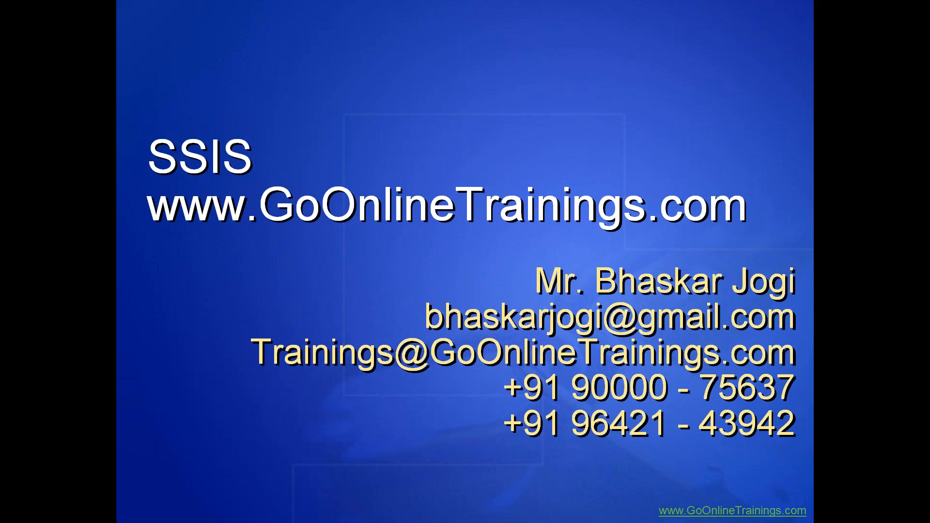
{"action": "key", "text": "super"}
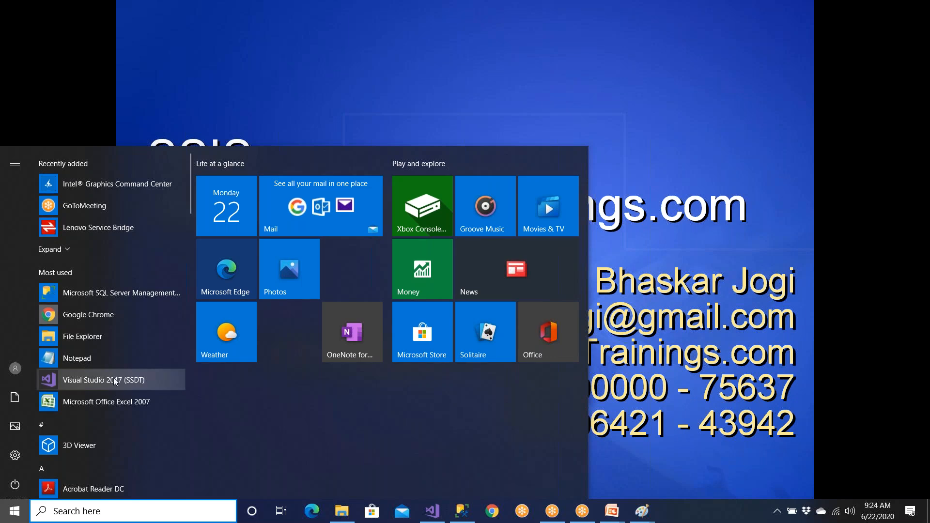
{"action": "type", "text": "exce"}
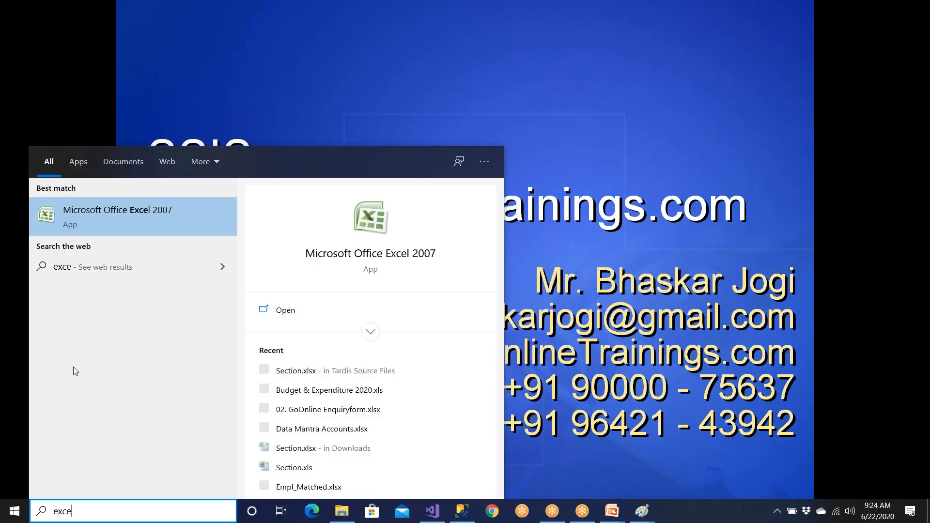
{"action": "left_click", "coordinate": [123, 225]}
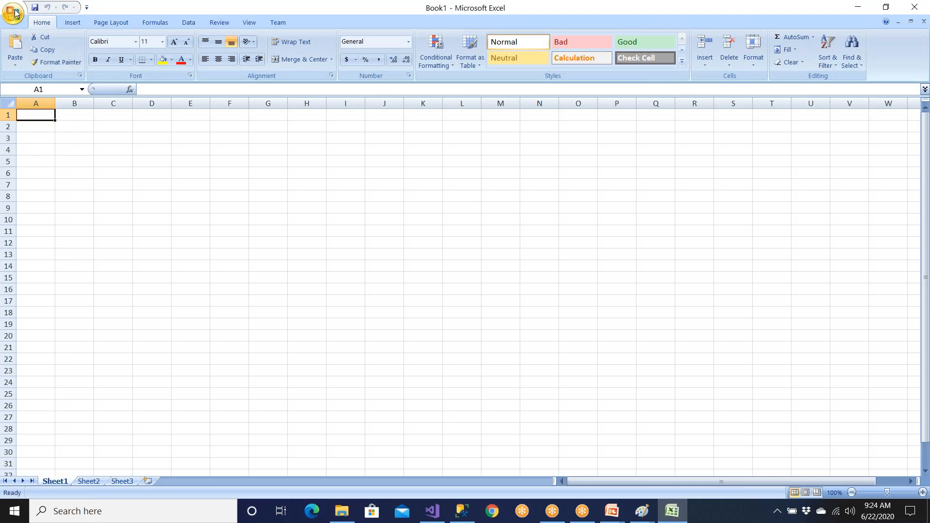
{"action": "left_click", "coordinate": [15, 14]}
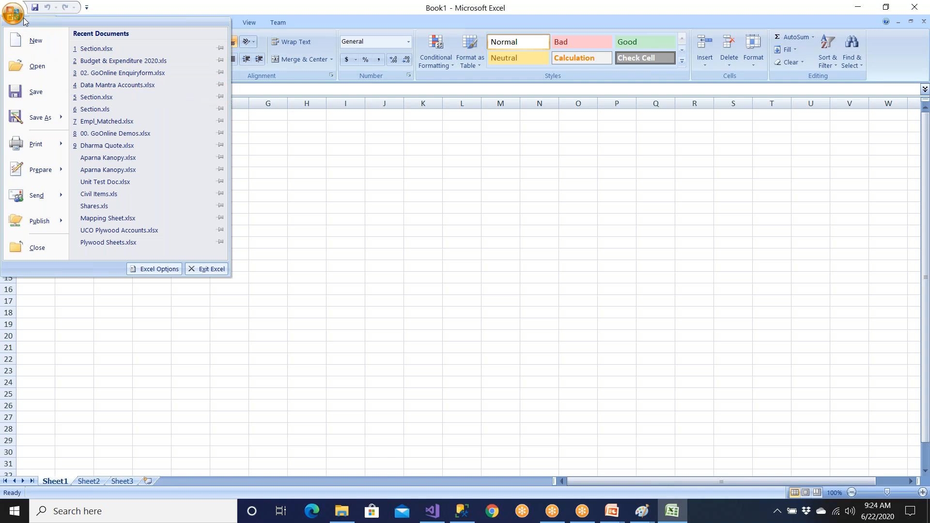
{"action": "left_click", "coordinate": [307, 154]}
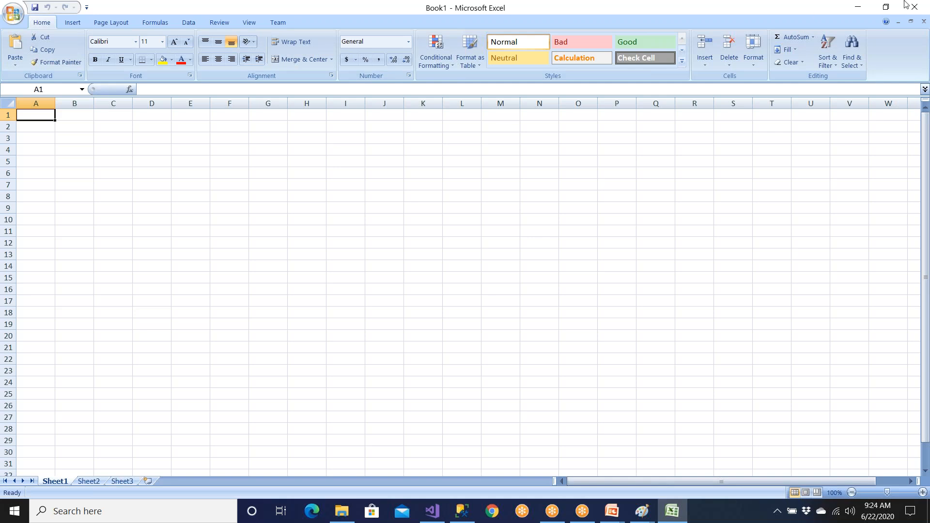
Switch to Visual Studio, cancel the Lookup Transformation Editor and review the Data Flow Task's properties.
{"action": "left_click", "coordinate": [432, 511]}
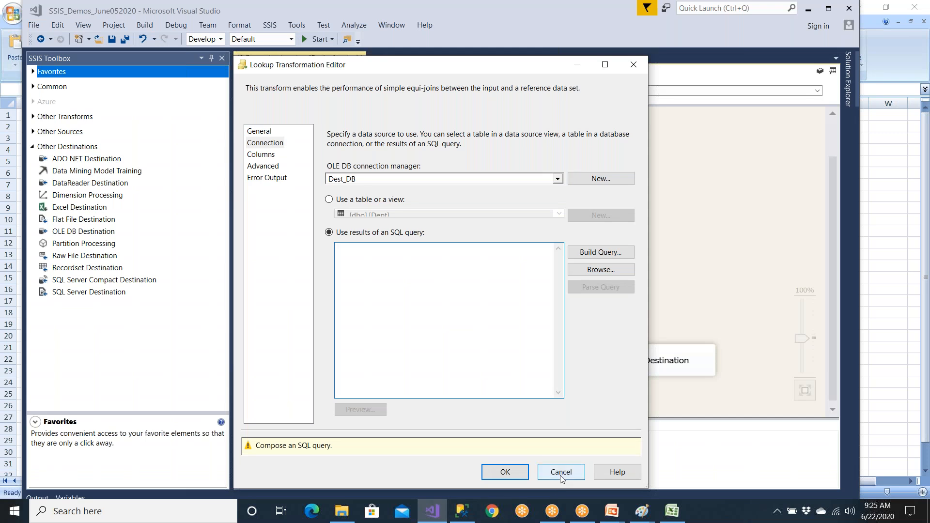
{"action": "left_click", "coordinate": [562, 480]}
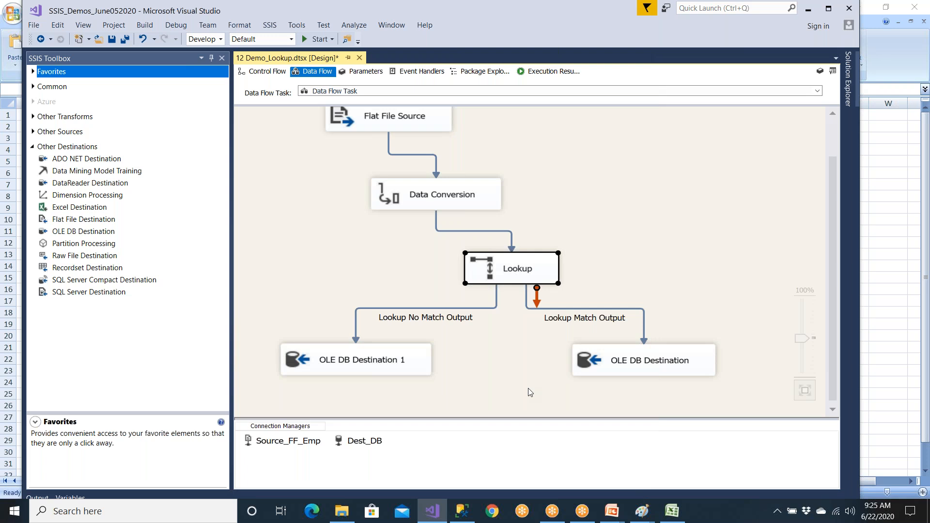
{"action": "left_click", "coordinate": [830, 133]}
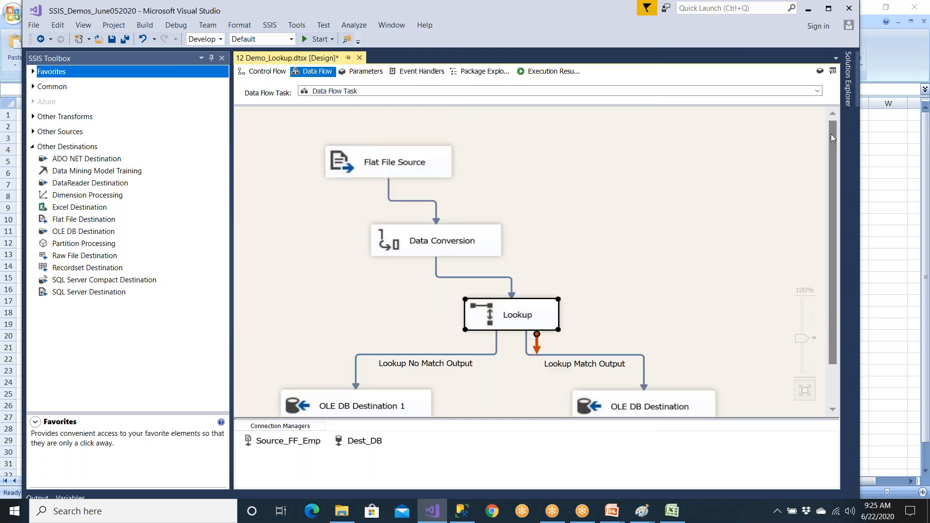
{"action": "right_click", "coordinate": [543, 186]}
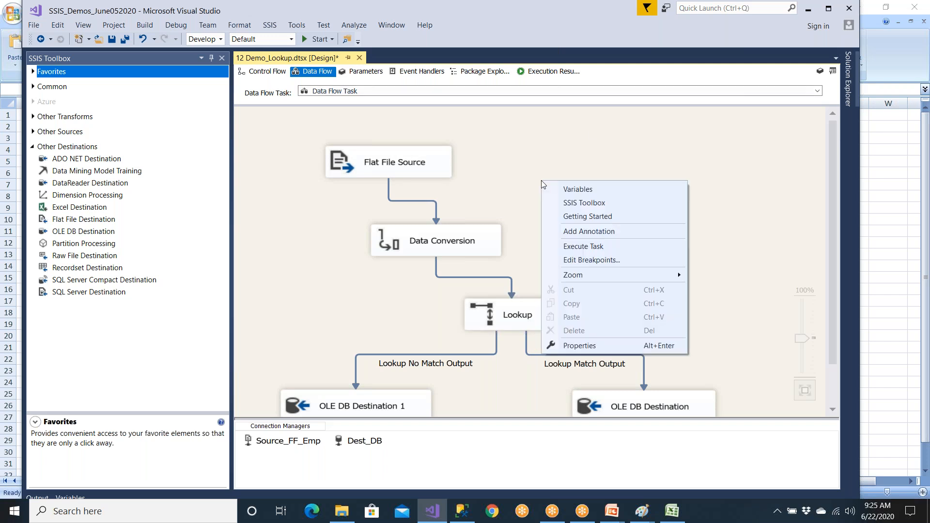
{"action": "left_click", "coordinate": [576, 341]}
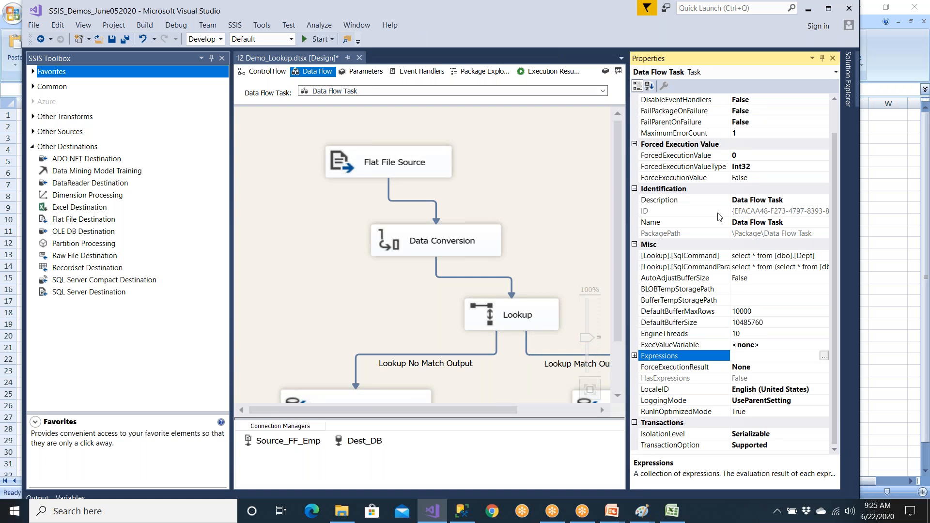
{"action": "scroll", "coordinate": [719, 217], "scroll_direction": "up", "scroll_amount": 1}
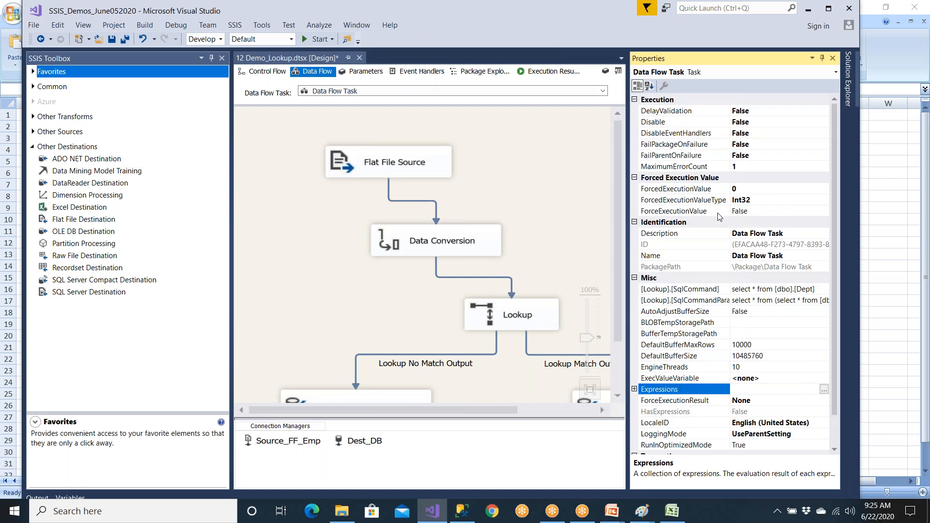
Switch to the blank Excel workbook for a brief look, and return to the data flow in Visual Studio.
{"action": "left_click", "coordinate": [600, 175]}
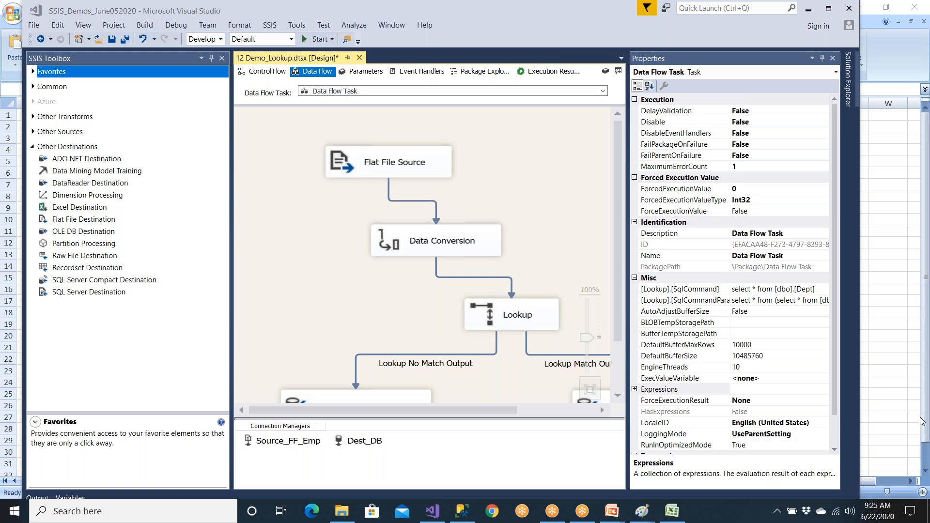
{"action": "left_click", "coordinate": [670, 519]}
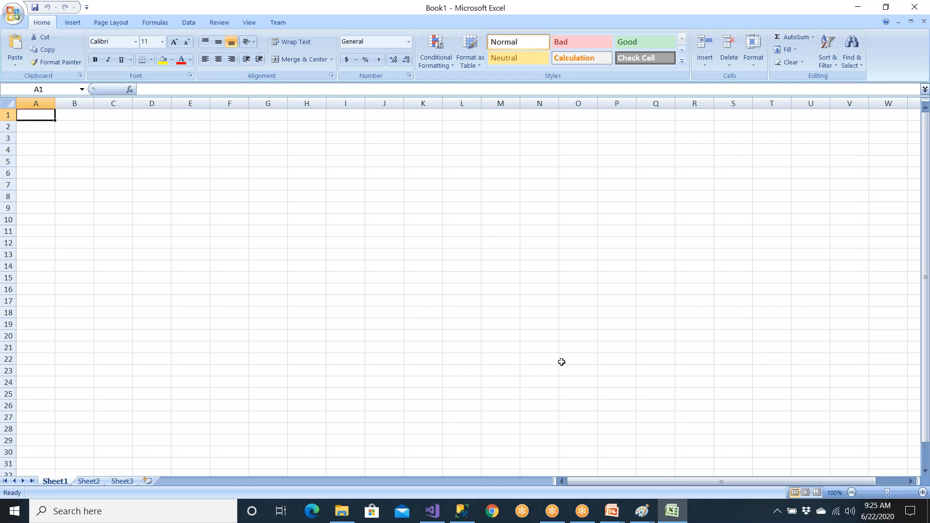
{"action": "left_click", "coordinate": [434, 514]}
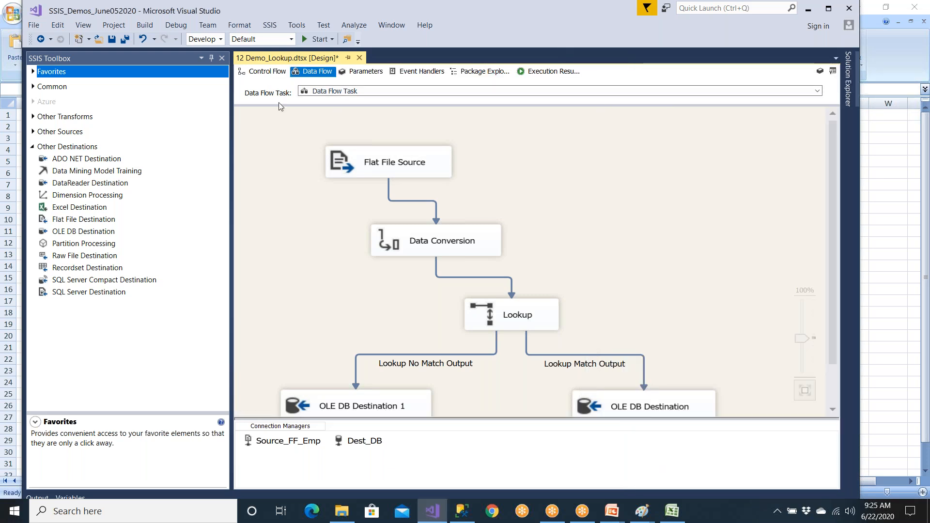
Go to the package's control flow and review the file properties of 12 Demo_Lookup.dtsx in the solution.
{"action": "left_click", "coordinate": [268, 72]}
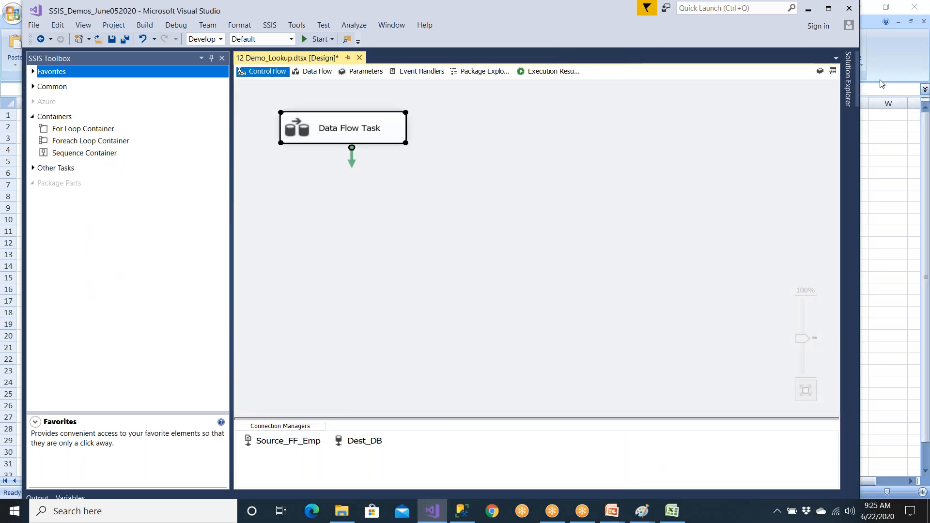
{"action": "left_click", "coordinate": [848, 80]}
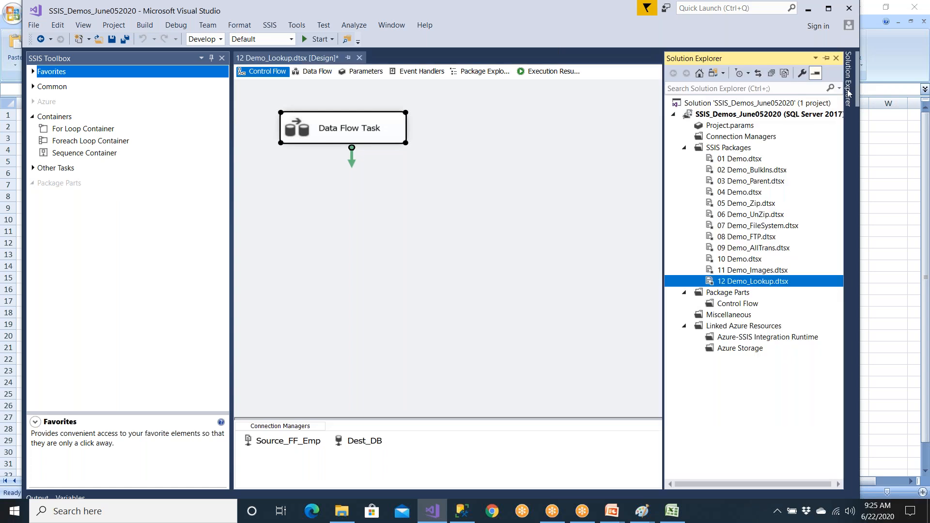
{"action": "right_click", "coordinate": [751, 284]}
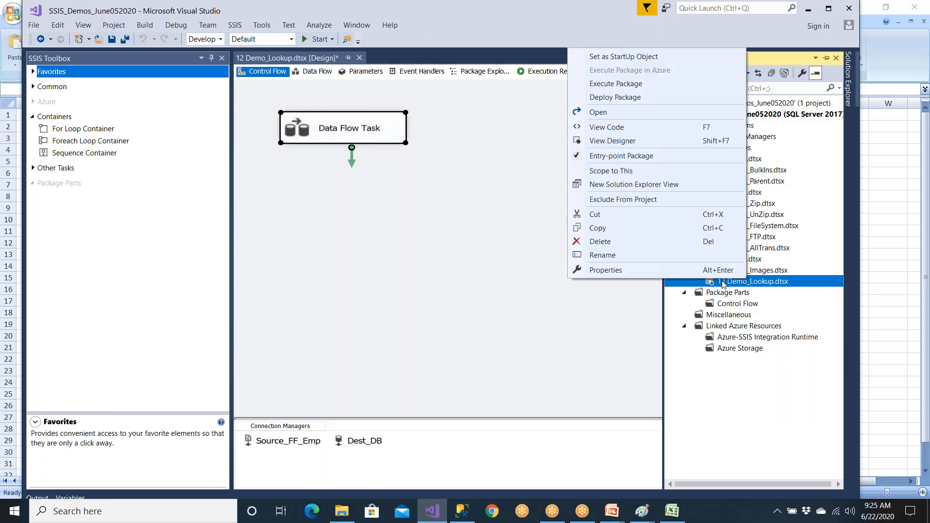
{"action": "left_click", "coordinate": [636, 273]}
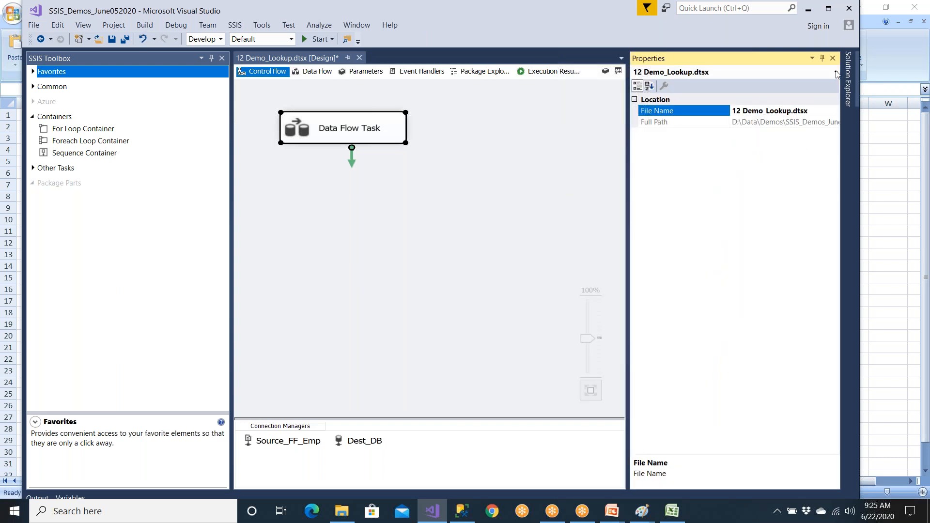
{"action": "left_click", "coordinate": [833, 58]}
Review the 12 Demo_Lookup package's own properties from the empty control flow surface and close them.
{"action": "right_click", "coordinate": [519, 174]}
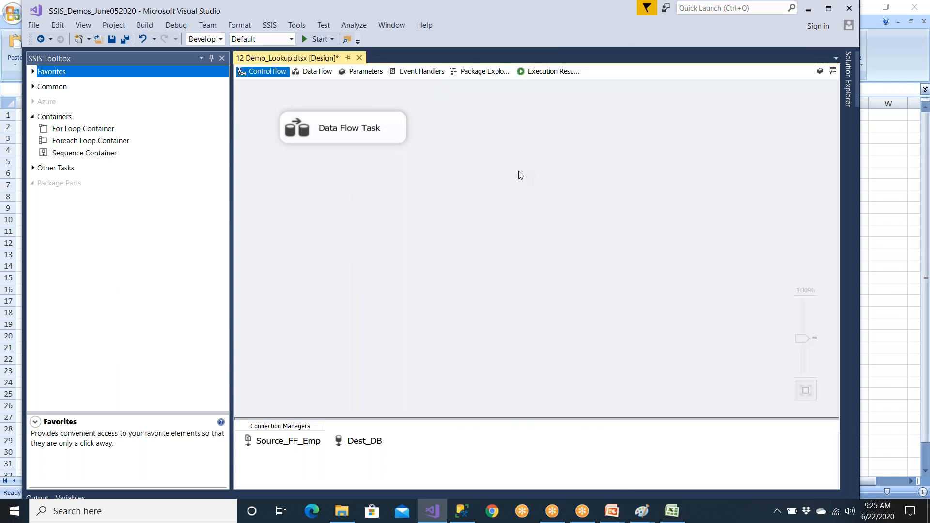
{"action": "left_click", "coordinate": [560, 455]}
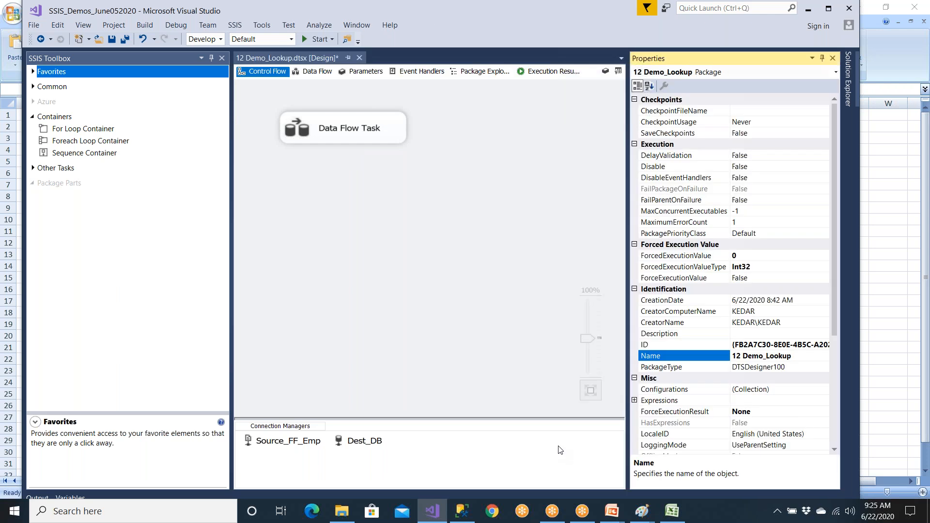
{"action": "left_click", "coordinate": [832, 57]}
Try setting Run64BitRuntime to False in the SSIS_Demos_June052020 project's debugging properties, and cancel the change.
{"action": "left_click", "coordinate": [847, 76]}
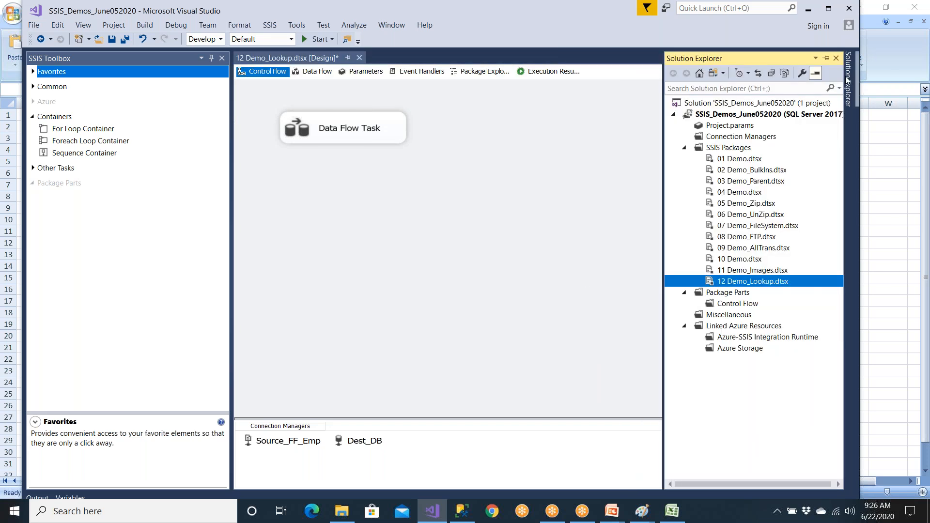
{"action": "left_click", "coordinate": [764, 118]}
{"action": "right_click", "coordinate": [764, 118]}
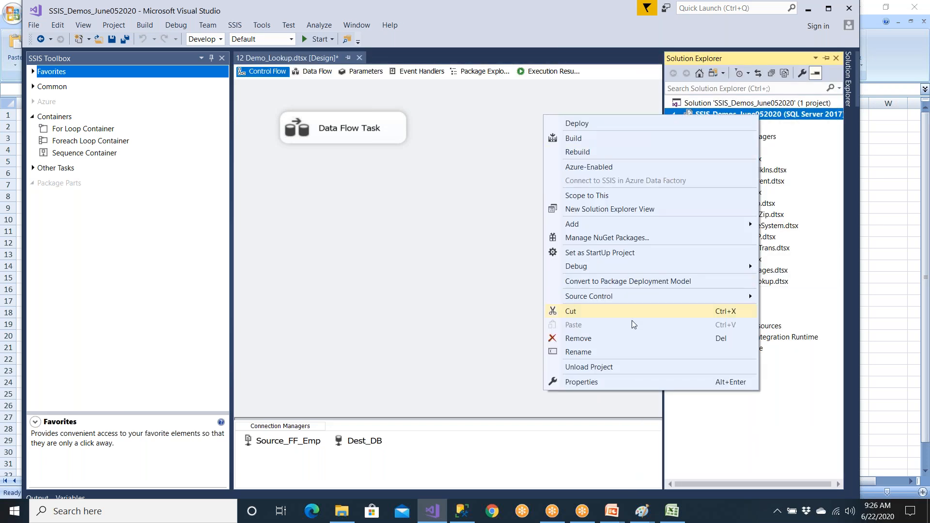
{"action": "left_click", "coordinate": [588, 383]}
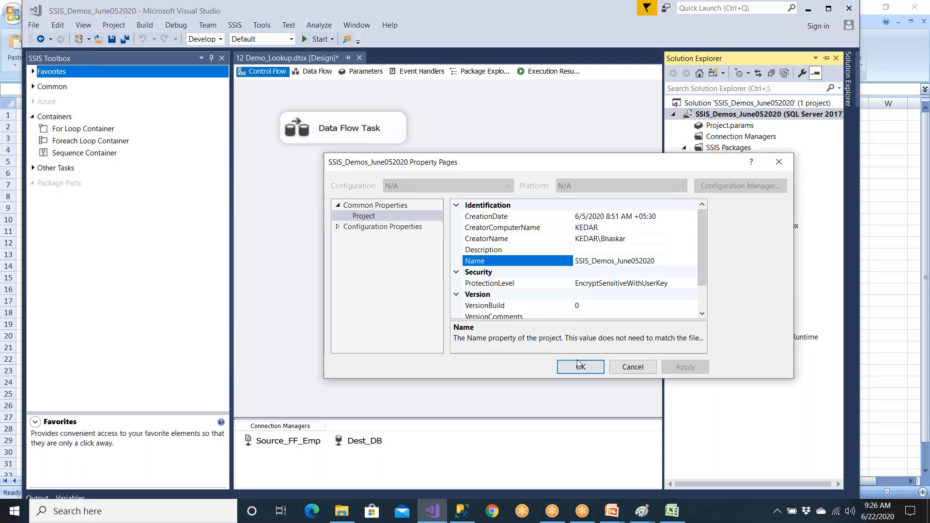
{"action": "left_click", "coordinate": [343, 228]}
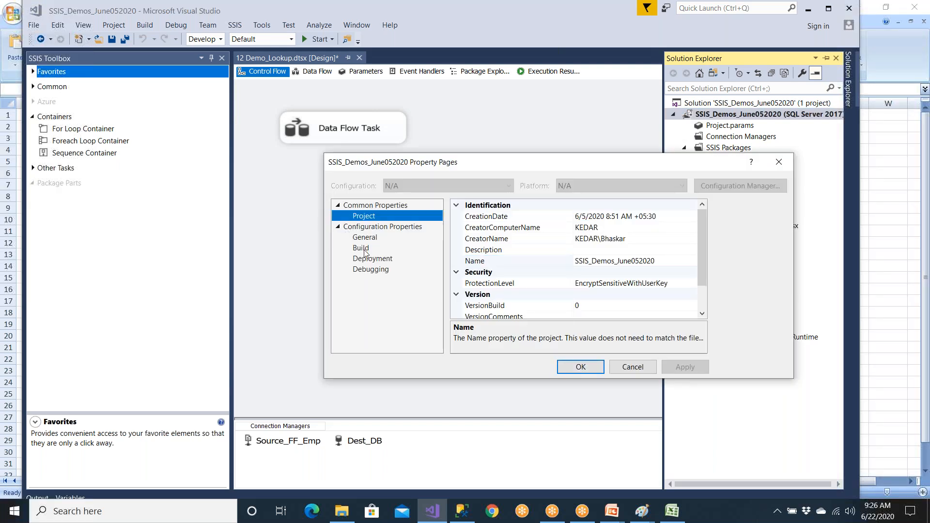
{"action": "left_click", "coordinate": [370, 271]}
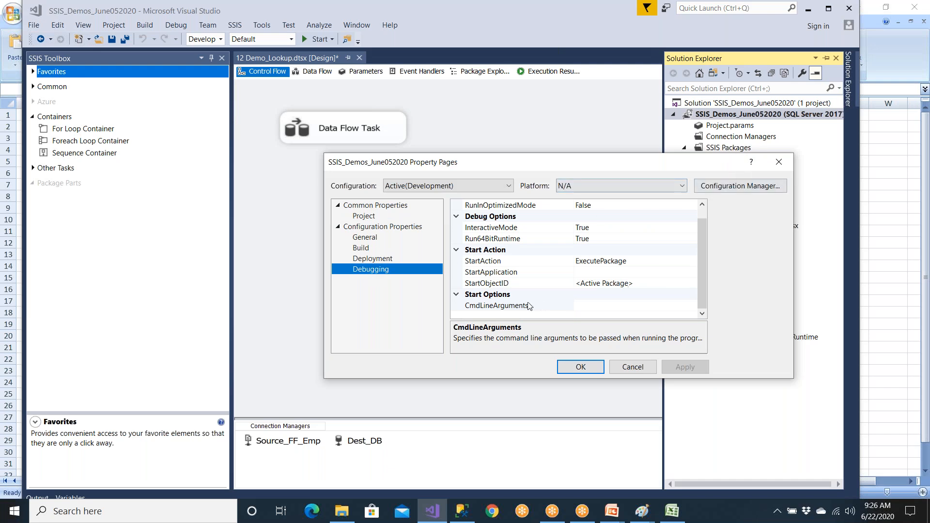
{"action": "double_click", "coordinate": [502, 238]}
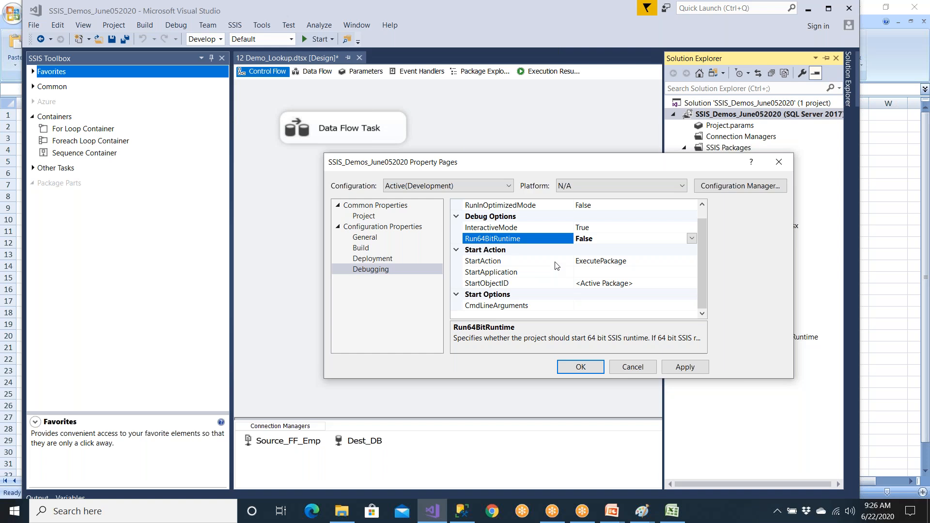
{"action": "left_click", "coordinate": [624, 370]}
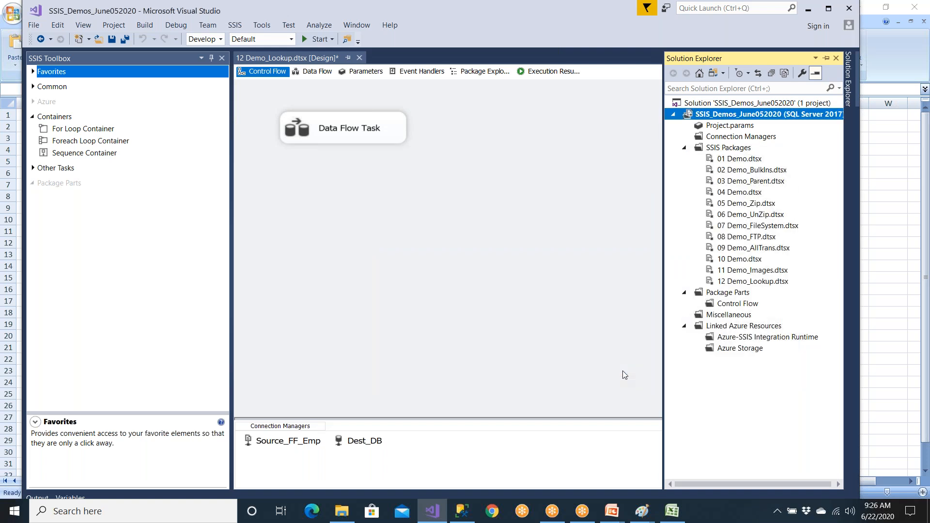